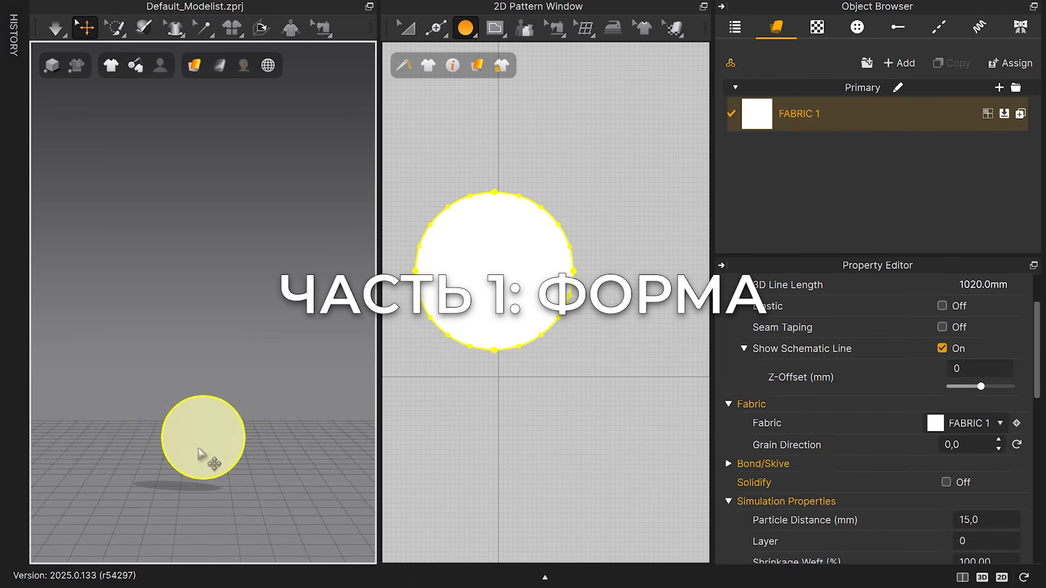
- Rotate the circle pattern to lie horizontally in the 3D scene and lower it toward the floor
{"action": "left_click", "coordinate": [196, 449]}
{"action": "right_click_drag", "start_coordinate": [196, 449], "coordinate": [240, 425]}
{"action": "middle_click_drag", "start_coordinate": [240, 425], "coordinate": [254, 346]}
{"action": "left_click_drag", "start_coordinate": [257, 343], "coordinate": [279, 521]}
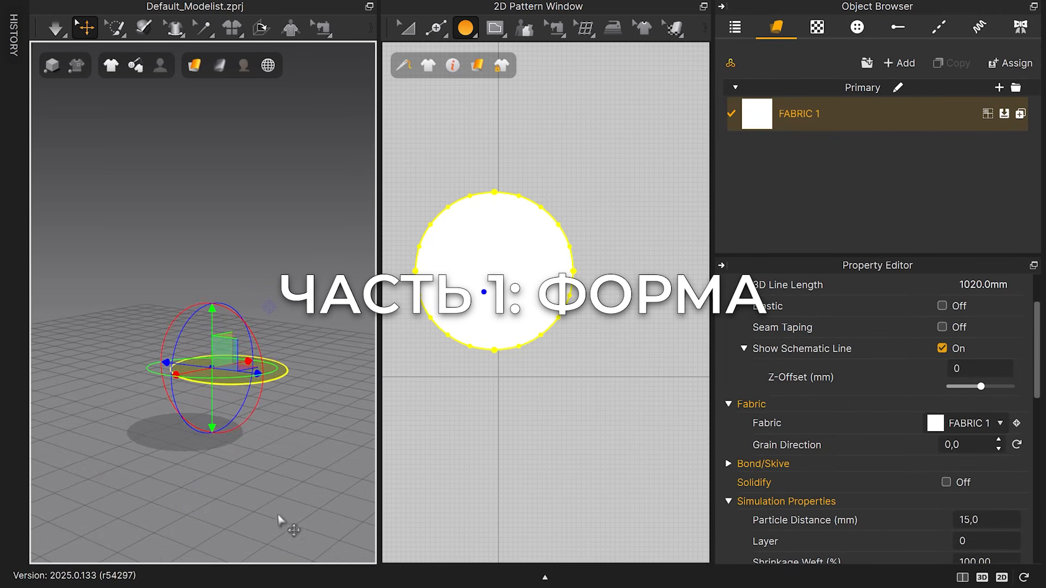
{"action": "left_click_drag", "start_coordinate": [212, 331], "coordinate": [212, 382]}
- Duplicate the circle pattern and place the copy directly above the original in the 2D pattern layout
{"action": "scroll", "coordinate": [480, 245], "scroll_direction": "down", "scroll_amount": 3}
{"action": "key", "text": "ctrl+c"}
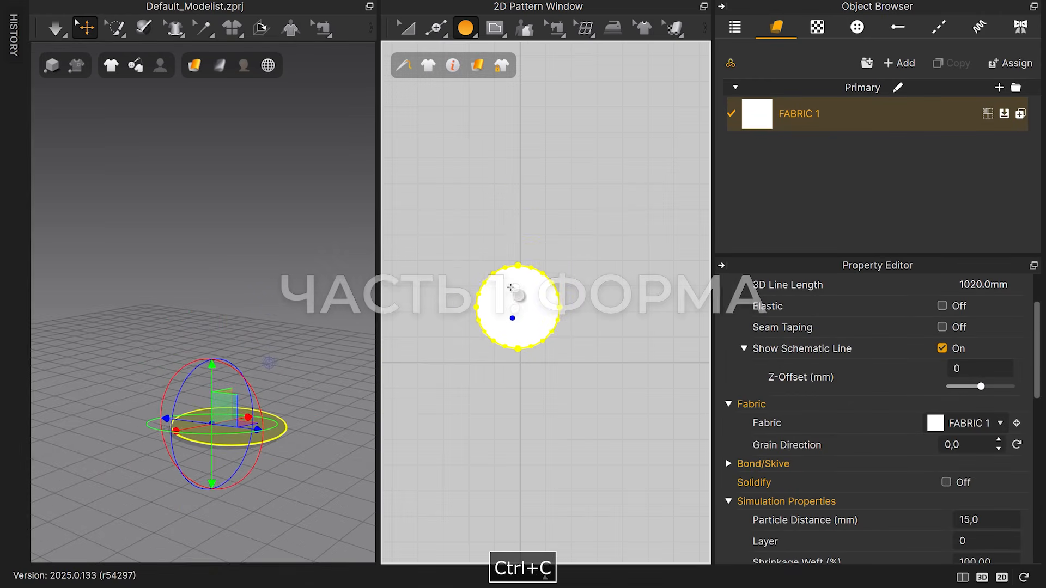
{"action": "key", "text": "ctrl+v"}
{"action": "left_click", "coordinate": [515, 212]}
- Select all four arcs of the upper circle's outline to check its total length
{"action": "key", "text": "z"}
{"action": "scroll", "coordinate": [497, 203], "scroll_direction": "up", "scroll_amount": 3}
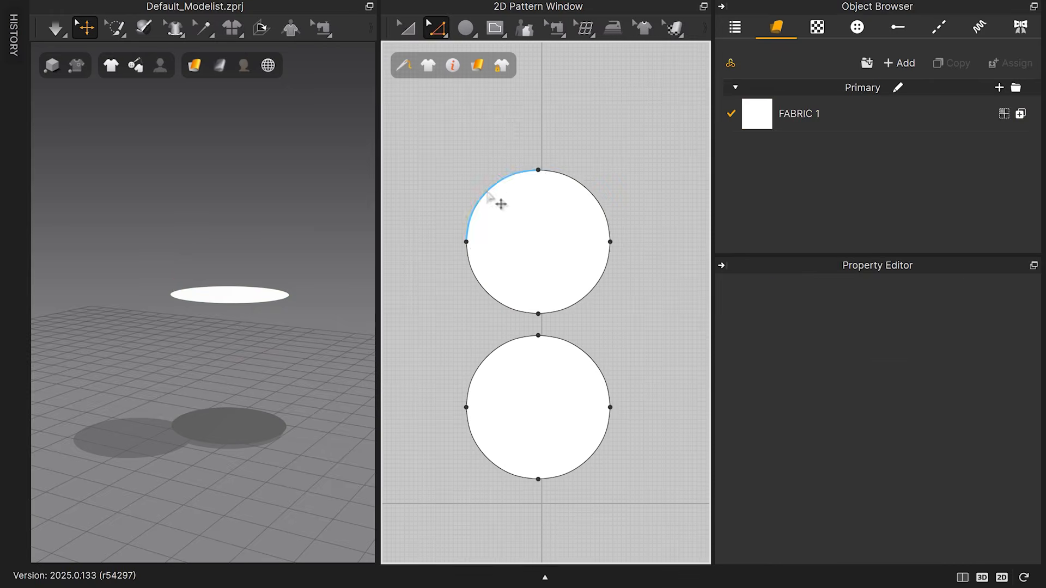
{"action": "left_click", "coordinate": [488, 190]}
{"action": "left_click", "coordinate": [582, 185], "text": "shift"}
{"action": "left_click", "coordinate": [589, 292], "text": "shift"}
{"action": "left_click", "coordinate": [505, 306], "text": "shift"}
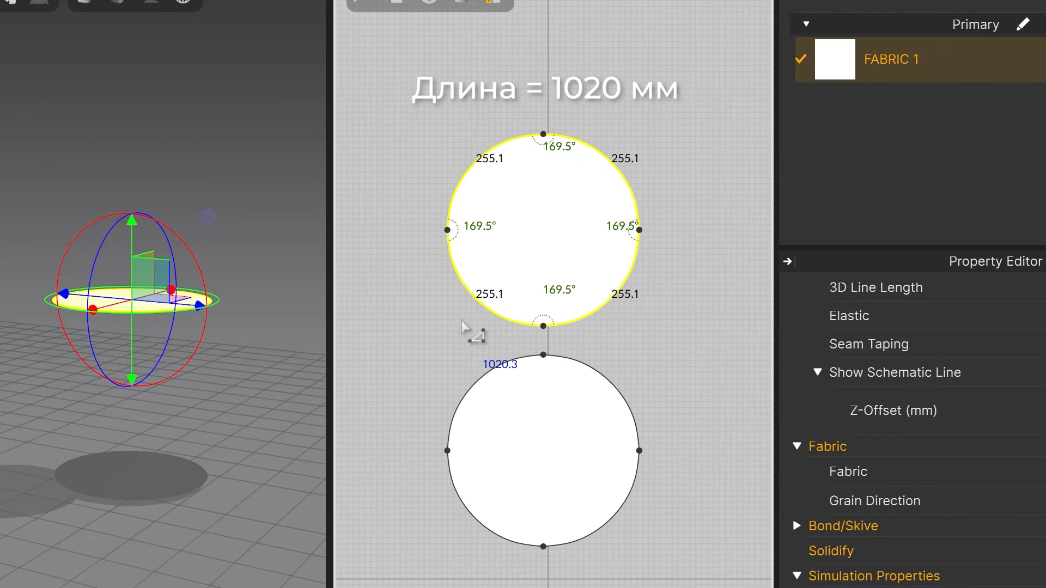
{"action": "scroll", "coordinate": [505, 145], "scroll_direction": "down", "scroll_amount": 2}
- Create a rectangle pattern 1060 mm wide and 125 mm high above the two circles
{"action": "key", "text": "s"}
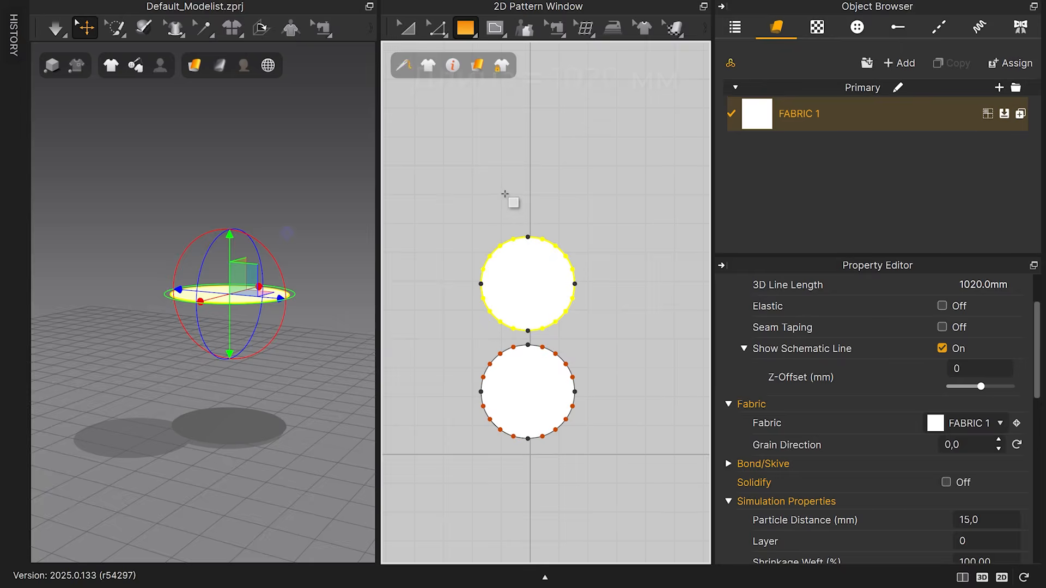
{"action": "left_click", "coordinate": [497, 166]}
{"action": "type", "text": "1060"}
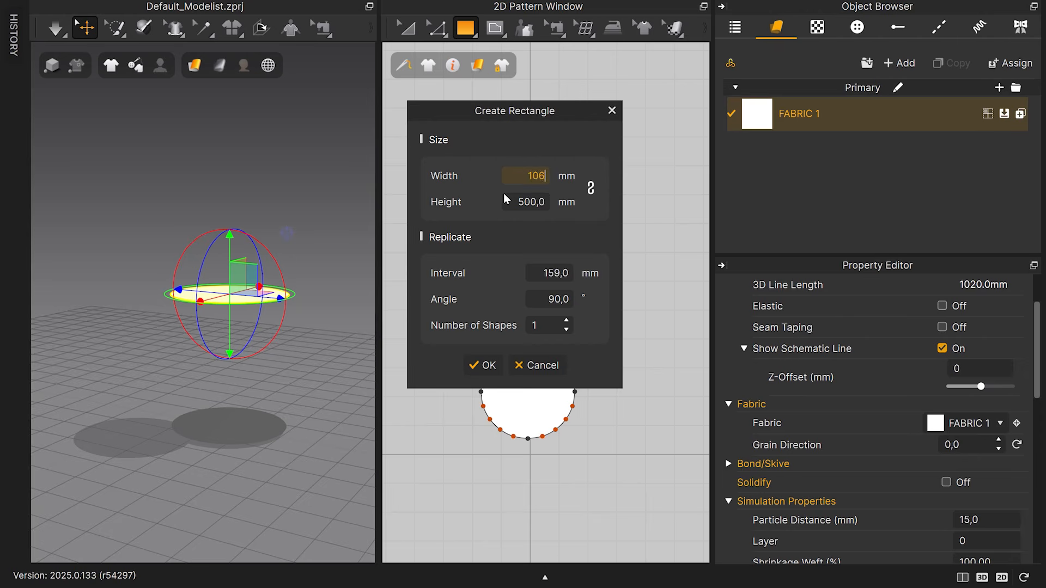
{"action": "key", "text": "Tab"}
{"action": "type", "text": "125"}
{"action": "key", "text": "Return"}
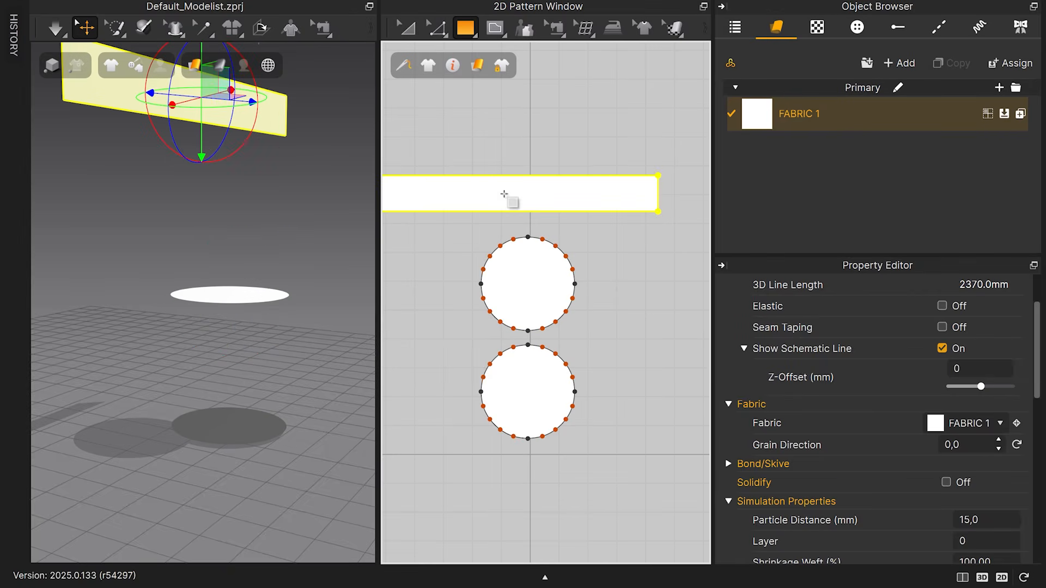
- Move the rectangle down in the 3D scene to the height between the two horizontal circles
{"action": "left_click", "coordinate": [265, 124]}
{"action": "right_click_drag", "start_coordinate": [265, 124], "coordinate": [277, 104]}
{"action": "left_click_drag", "start_coordinate": [280, 96], "coordinate": [330, 305]}
{"action": "right_click_drag", "start_coordinate": [330, 305], "coordinate": [270, 288]}
{"action": "scroll", "coordinate": [270, 293], "scroll_direction": "down", "scroll_amount": 2}
{"action": "scroll", "coordinate": [552, 239], "scroll_direction": "down", "scroll_amount": 2}
{"action": "right_click_drag", "start_coordinate": [275, 416], "coordinate": [206, 430]}
- Select both circle patterns in 3D and freeze them
{"action": "left_click", "coordinate": [248, 399]}
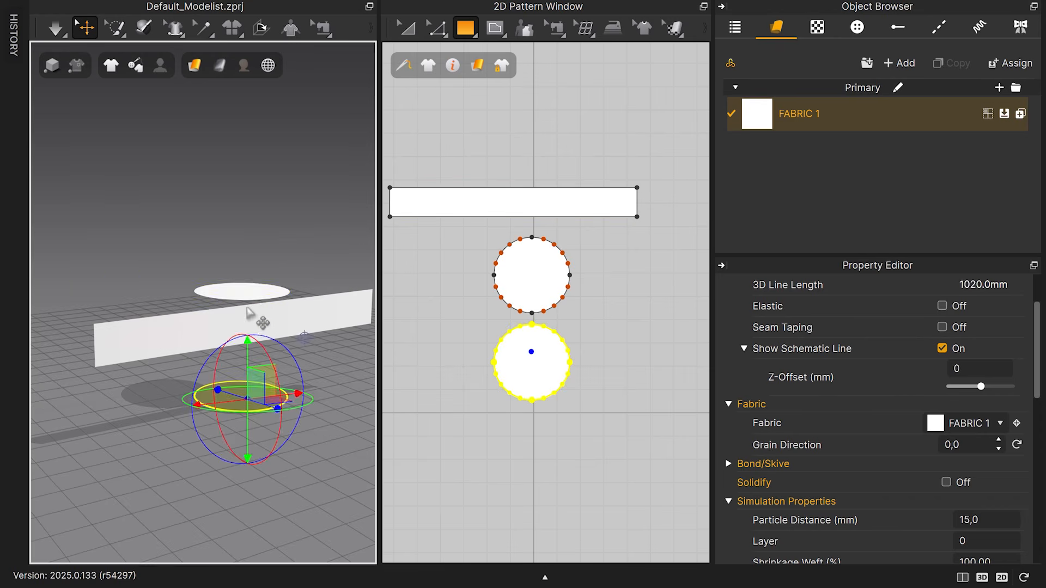
{"action": "key", "text": "F6"}
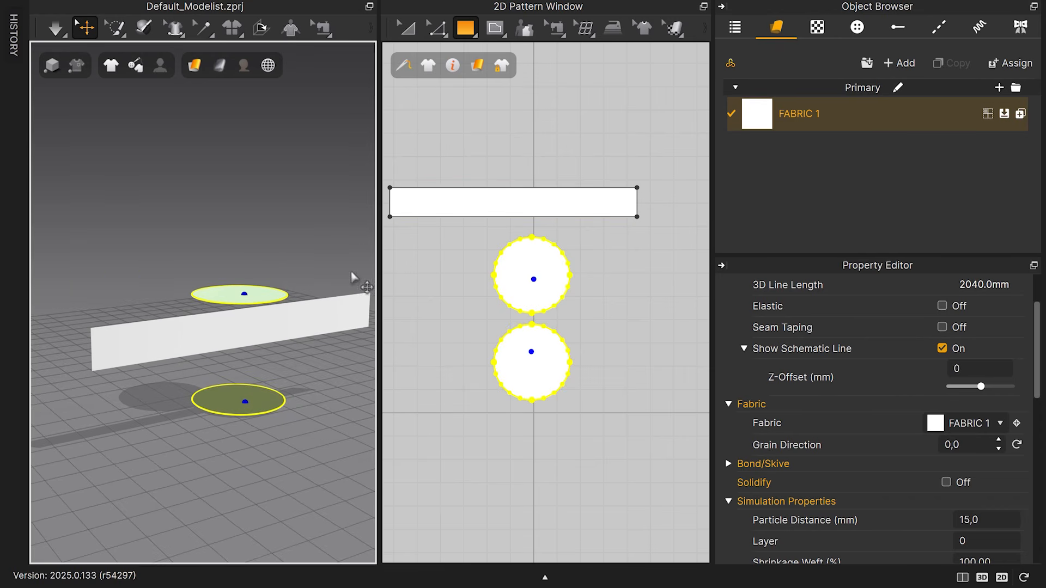
- Sew the rectangle's long top edge to the full outline of the upper circle with Free Sewing
{"action": "right_click_drag", "start_coordinate": [305, 299], "coordinate": [232, 351]}
{"action": "key", "text": "m"}
{"action": "left_click", "coordinate": [67, 336]}
{"action": "left_click", "coordinate": [355, 316]}
{"action": "scroll", "coordinate": [232, 351], "scroll_direction": "up", "scroll_amount": 2}
{"action": "left_click", "coordinate": [250, 364]}
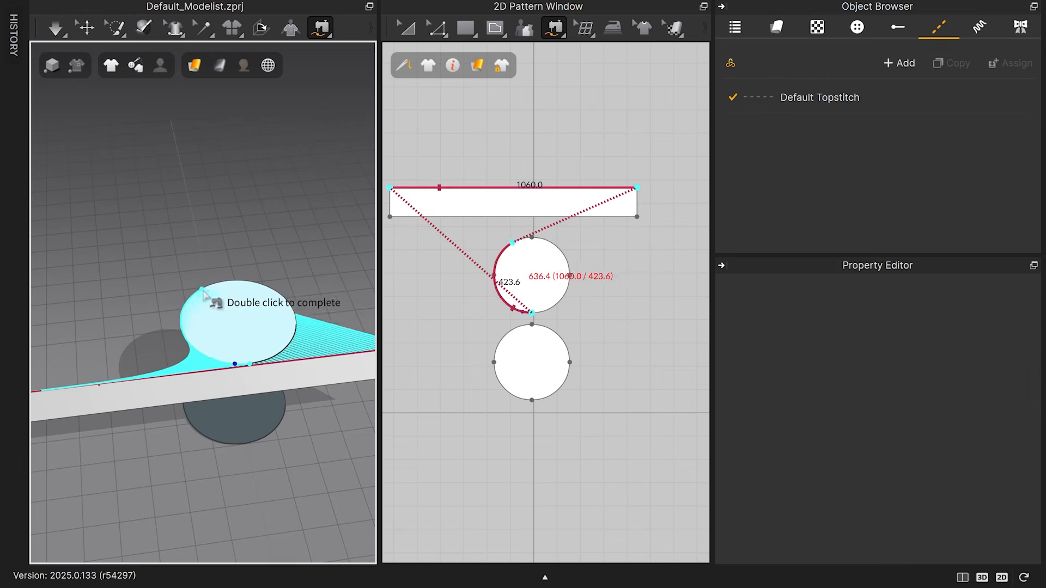
{"action": "double_click", "coordinate": [257, 367]}
{"action": "right_click_drag", "start_coordinate": [263, 368], "coordinate": [274, 339]}
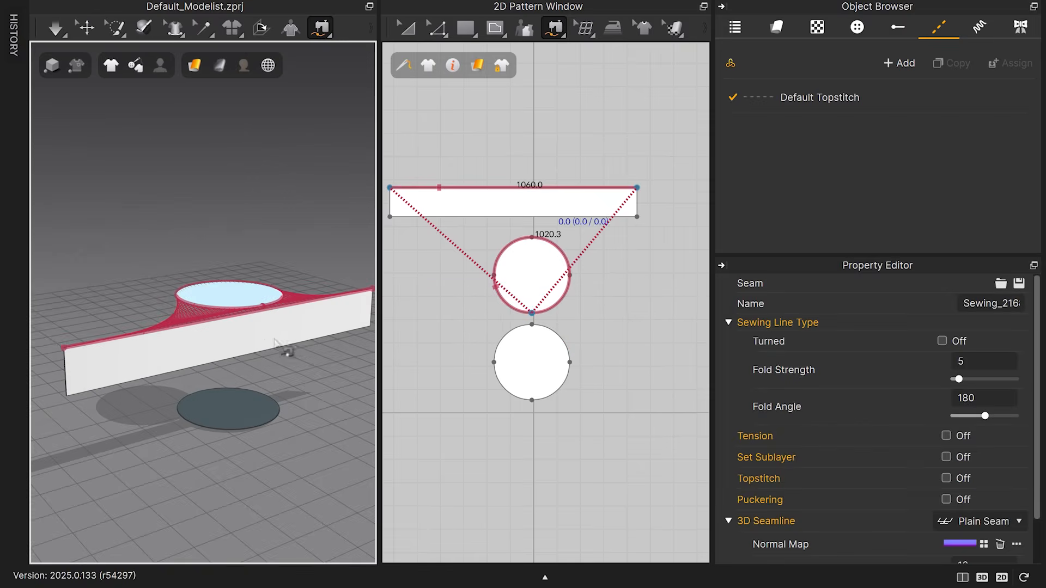
- Arrange the rectangle with Superimpose (Under) beneath the upper circle and simulate it briefly
{"action": "key", "text": "q"}
{"action": "left_click", "coordinate": [276, 340]}
{"action": "key", "text": "ctrl+z"}
{"action": "right_click", "coordinate": [296, 318]}
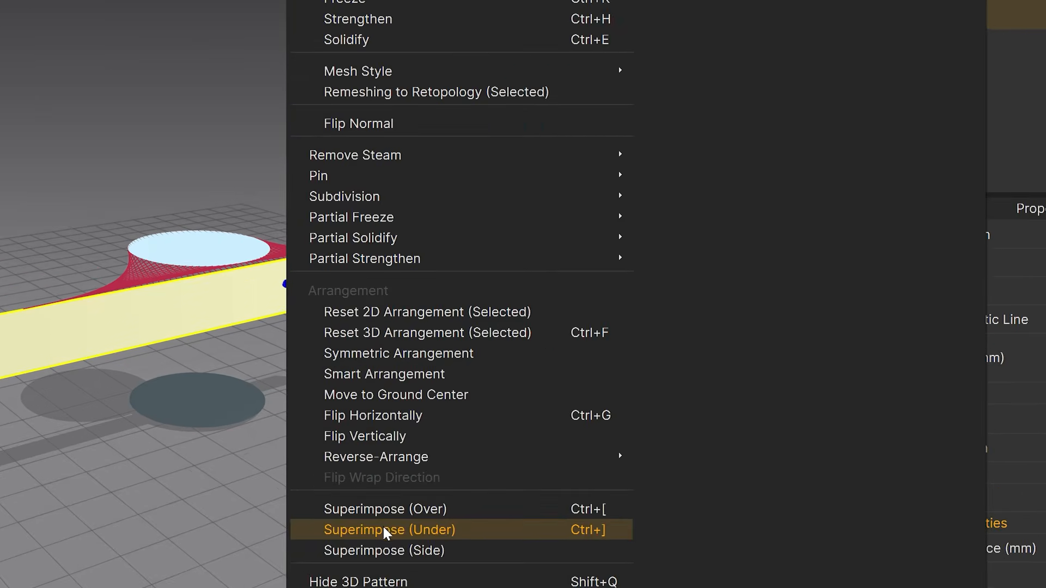
{"action": "left_click", "coordinate": [384, 530]}
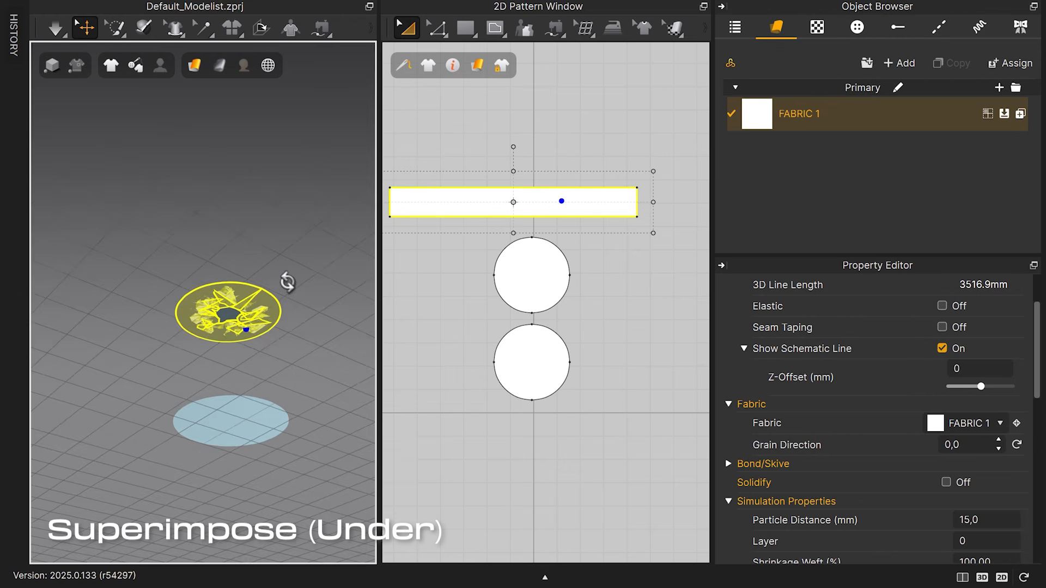
{"action": "key", "text": "space"}
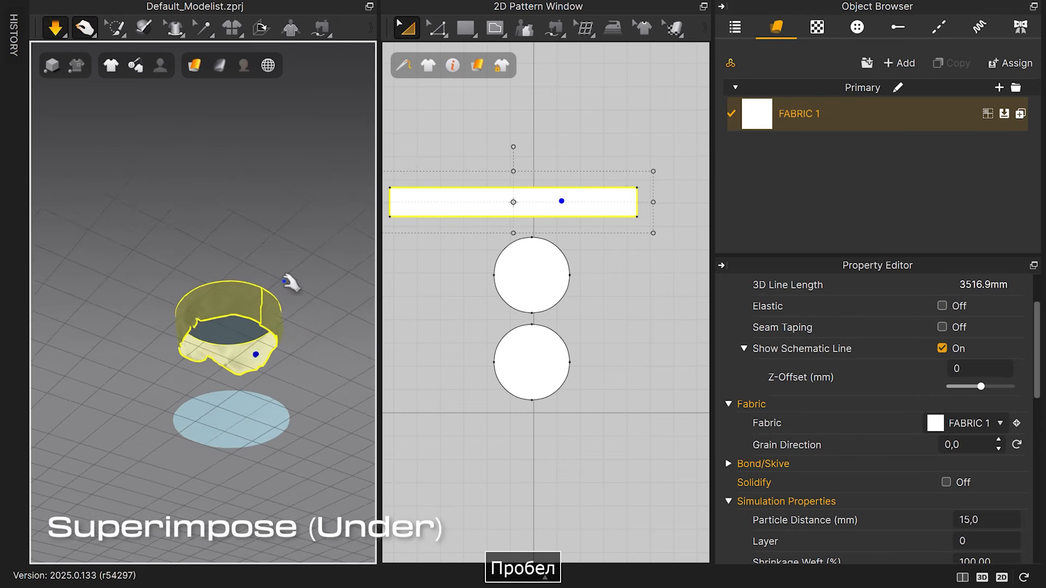
{"action": "key", "text": "space"}
- Flip the normal of the side strip and simulate it until it hangs straight around the circle
{"action": "scroll", "coordinate": [275, 312], "scroll_direction": "up", "scroll_amount": 3}
{"action": "right_click_drag", "start_coordinate": [273, 357], "coordinate": [274, 325]}
{"action": "right_click", "coordinate": [273, 319]}
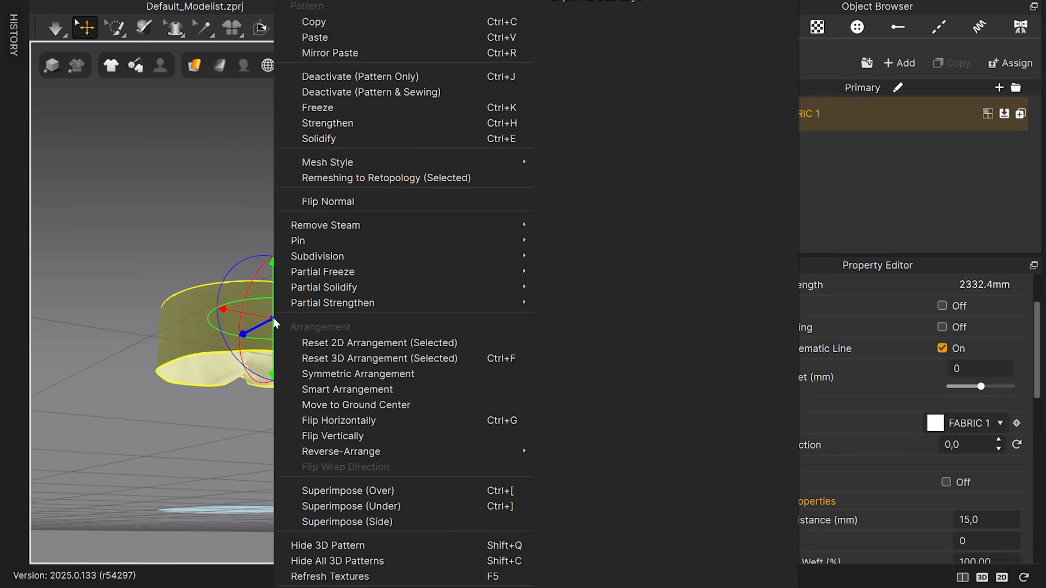
{"action": "left_click", "coordinate": [346, 203]}
{"action": "key", "text": "space"}
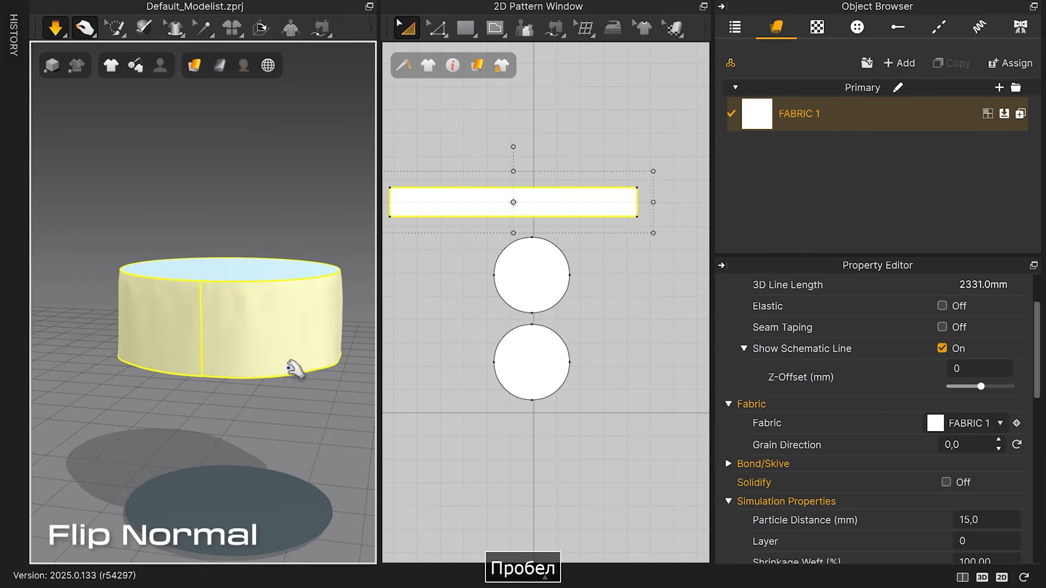
{"action": "key", "text": "space"}
- Lower the side strip together with the upper circle until the strip sits just above the bottom circle
{"action": "mouse_move", "coordinate": [252, 357]}
{"action": "right_mouse_down"}
{"action": "mouse_move", "coordinate": [292, 352]}
{"action": "mouse_move", "coordinate": [260, 343]}
{"action": "right_mouse_up"}
{"action": "left_click", "coordinate": [226, 223], "text": "shift"}
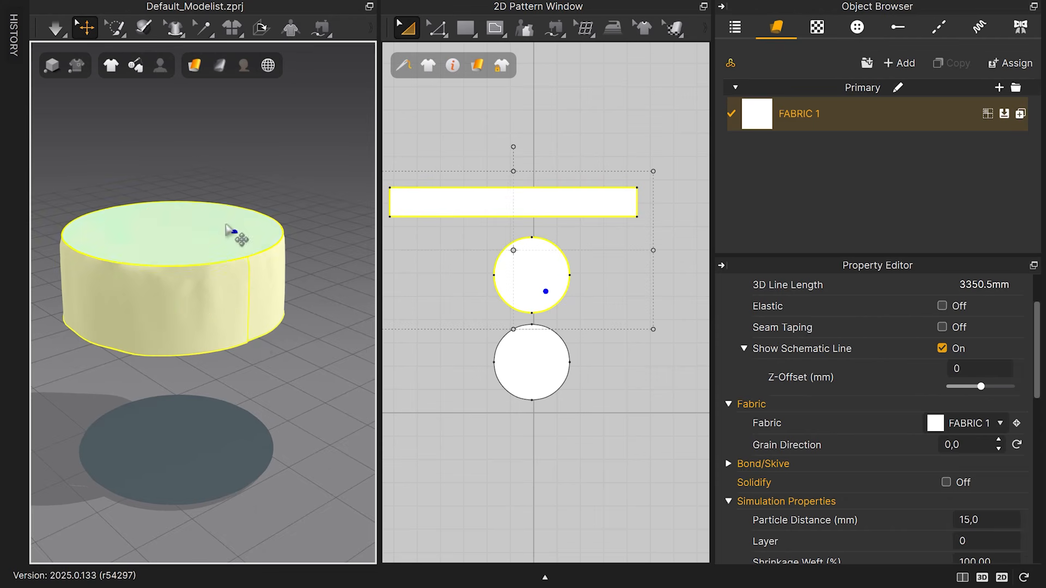
{"action": "left_click_drag", "start_coordinate": [225, 183], "coordinate": [208, 315]}
{"action": "right_click_drag", "start_coordinate": [253, 348], "coordinate": [226, 317]}
{"action": "left_click", "coordinate": [172, 459]}
- Sew the strip's two 125 mm short ends together and simulate to close the side seam
{"action": "scroll", "coordinate": [172, 460], "scroll_direction": "up", "scroll_amount": 5}
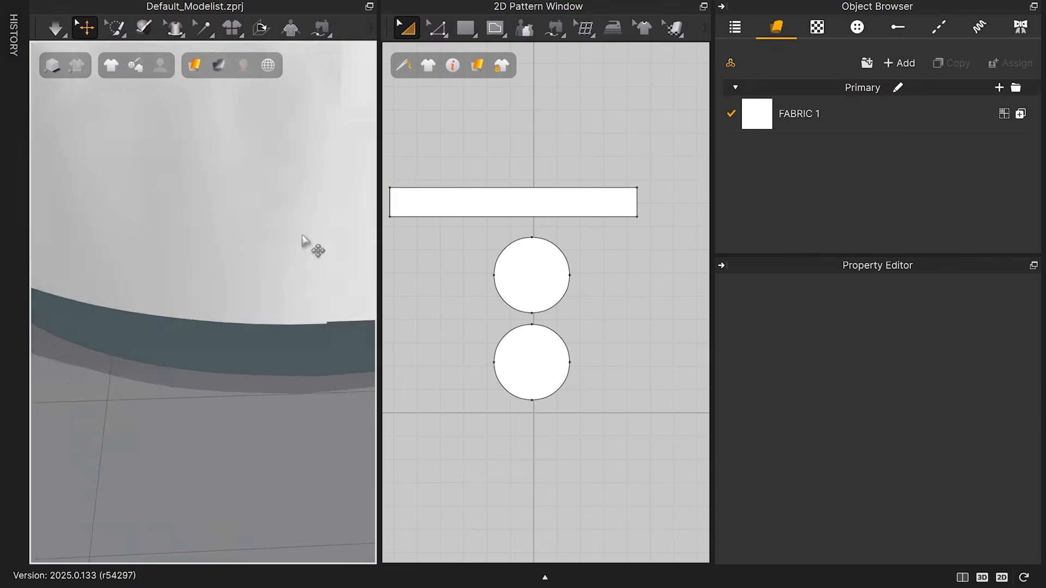
{"action": "right_click_drag", "start_coordinate": [302, 236], "coordinate": [199, 281]}
{"action": "key", "text": "space"}
{"action": "left_click_drag", "start_coordinate": [214, 289], "coordinate": [218, 290]}
{"action": "key", "text": "n"}
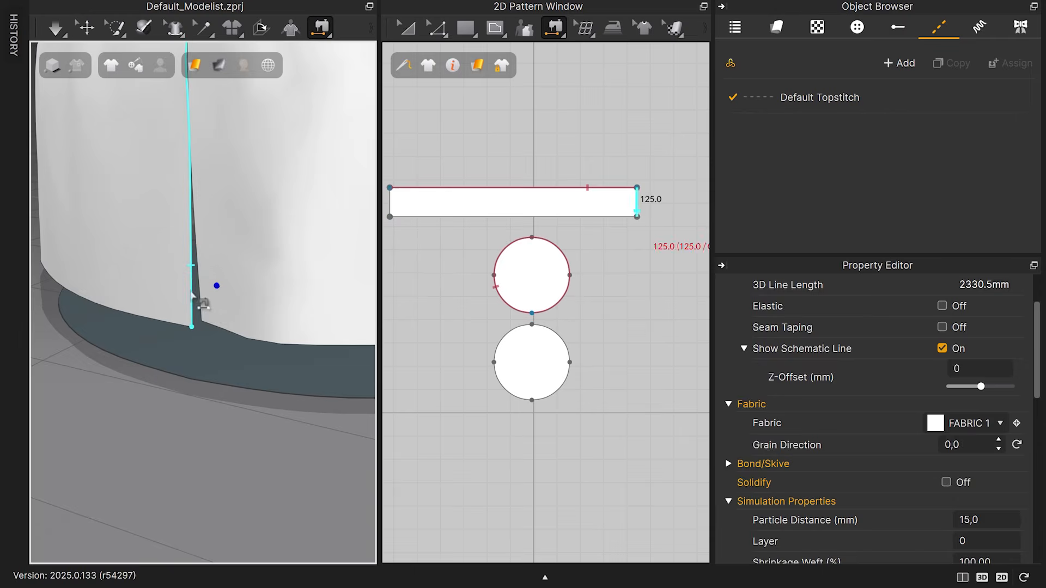
{"action": "left_click", "coordinate": [192, 295]}
{"action": "left_click", "coordinate": [200, 305]}
{"action": "key", "text": "space"}
{"action": "key", "text": "space"}
{"action": "scroll", "coordinate": [217, 417], "scroll_direction": "down", "scroll_amount": 3}
{"action": "scroll", "coordinate": [216, 417], "scroll_direction": "down", "scroll_amount": 2}
{"action": "right_click_drag", "start_coordinate": [245, 299], "coordinate": [276, 313]}
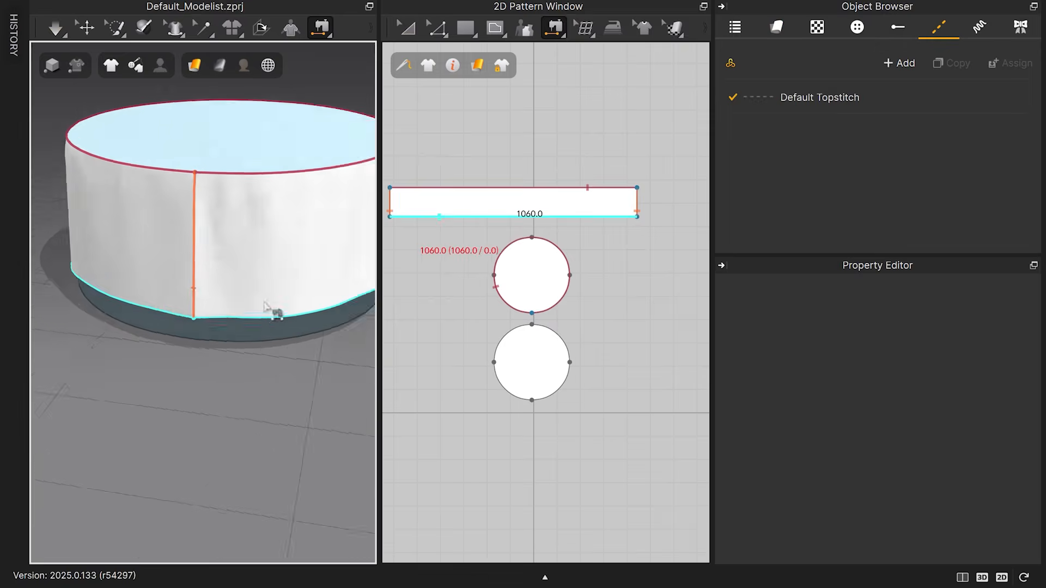
- Set the Particle Distance of the strip and both circles to 8 mm and simulate
{"action": "key", "text": "q"}
{"action": "left_click", "coordinate": [254, 274]}
{"action": "left_click", "coordinate": [274, 159], "text": "shift"}
{"action": "left_click", "coordinate": [281, 335], "text": "shift"}
{"action": "scroll", "coordinate": [970, 532], "scroll_direction": "down", "scroll_amount": 2}
{"action": "scroll", "coordinate": [969, 532], "scroll_direction": "down", "scroll_amount": 2}
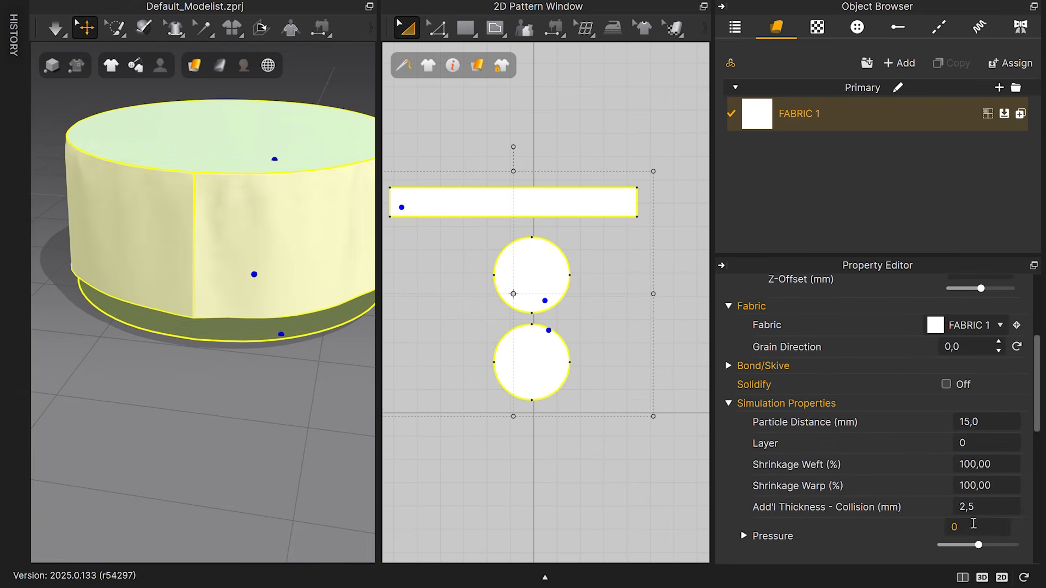
{"action": "key", "text": "space"}
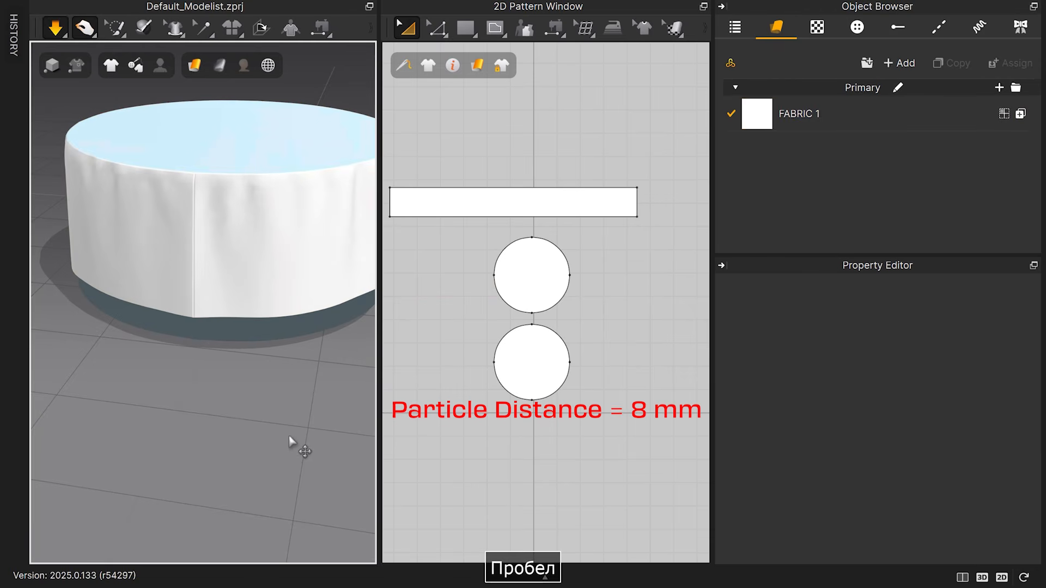
{"action": "right_click_drag", "start_coordinate": [257, 283], "coordinate": [277, 271]}
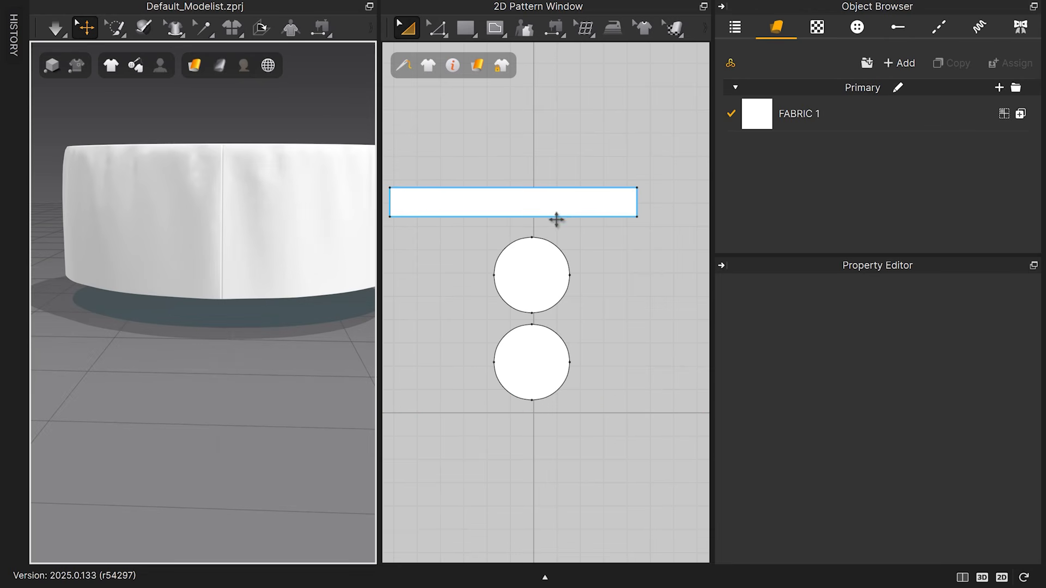
- Split the rectangle's bottom edge 22.5 mm from its right corner
{"action": "scroll", "coordinate": [654, 233], "scroll_direction": "up", "scroll_amount": 6}
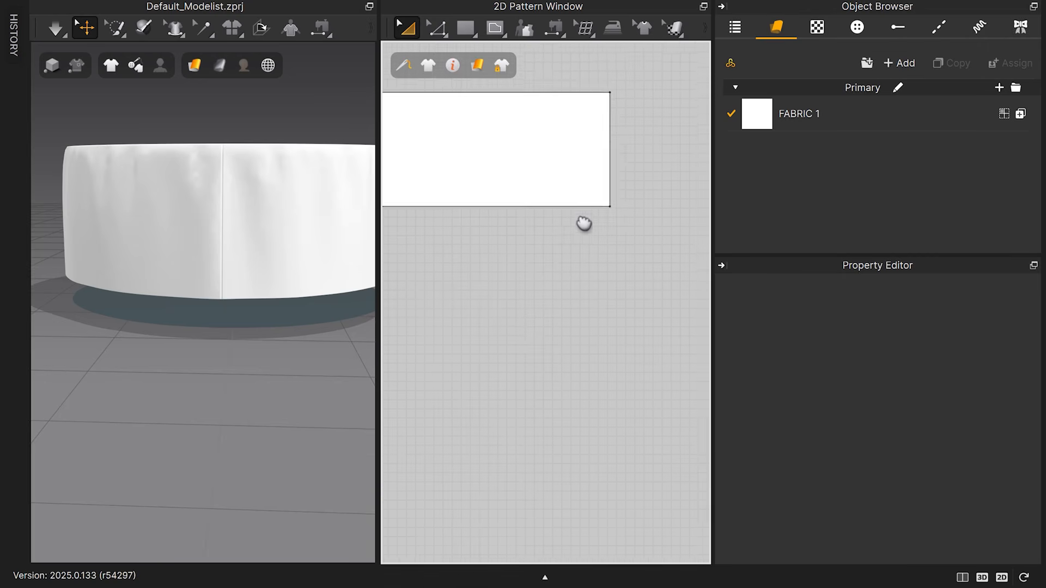
{"action": "key", "text": "v"}
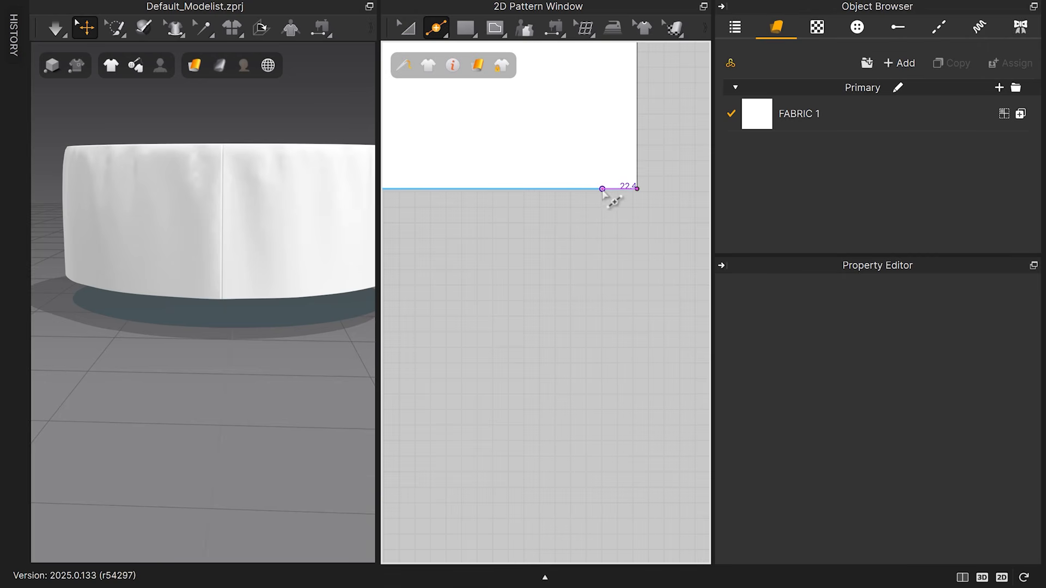
{"action": "right_click", "coordinate": [603, 190]}
{"action": "left_click", "coordinate": [478, 124]}
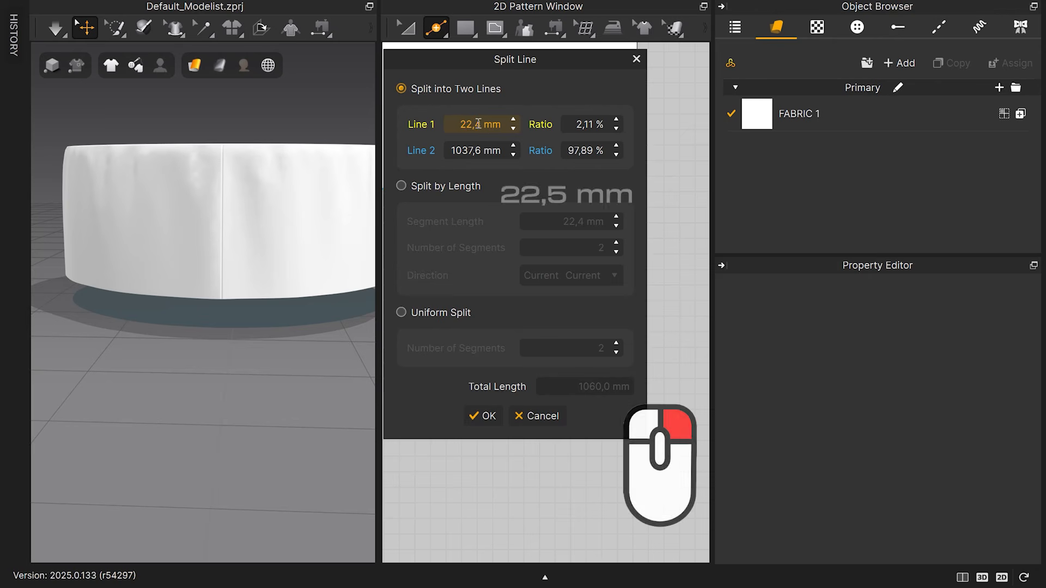
{"action": "key", "text": "BackSpace"}
{"action": "type", "text": "5"}
{"action": "left_click", "coordinate": [485, 420]}
- Split the rectangle's bottom edge 22.5 mm from its left corner
{"action": "scroll", "coordinate": [533, 267], "scroll_direction": "up", "scroll_amount": 5}
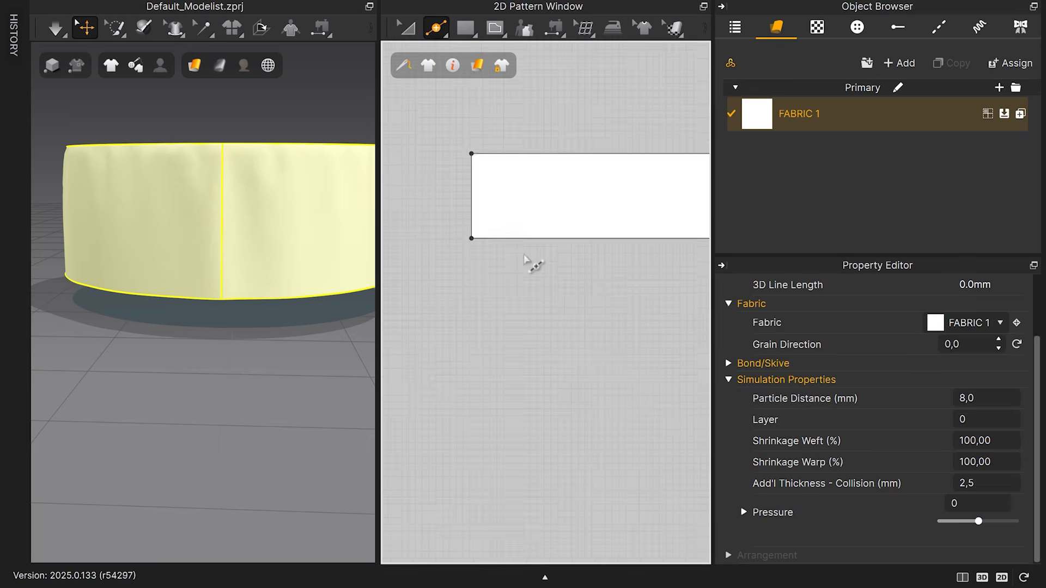
{"action": "right_click", "coordinate": [459, 231]}
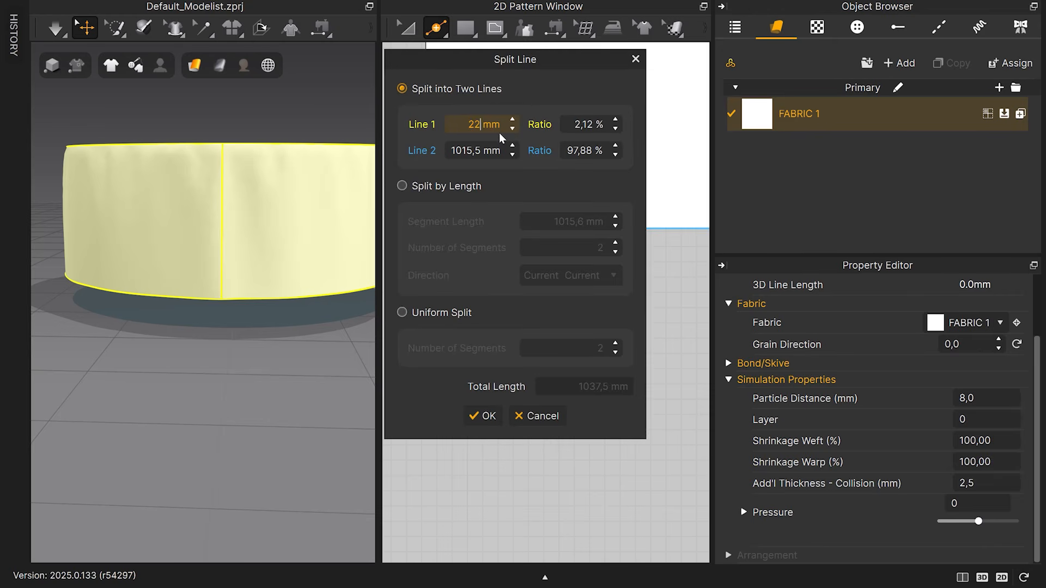
{"action": "type", "text": "22,5"}
{"action": "key", "text": "Return"}
- Extend the 22.5 mm segments at both ends of the rectangle's bottom edge downward with Offset Pattern Outline
{"action": "left_click", "coordinate": [446, 229]}
{"action": "scroll", "coordinate": [449, 246], "scroll_direction": "down", "scroll_amount": 6}
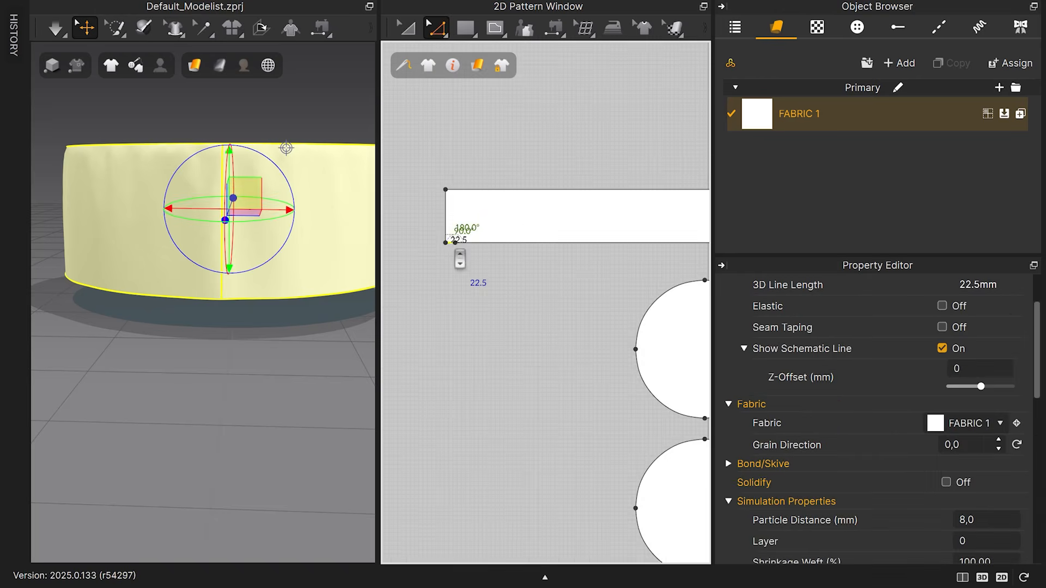
{"action": "scroll", "coordinate": [591, 242], "scroll_direction": "up", "scroll_amount": 6}
{"action": "left_click", "coordinate": [573, 257], "text": "shift"}
{"action": "right_click", "coordinate": [573, 256]}
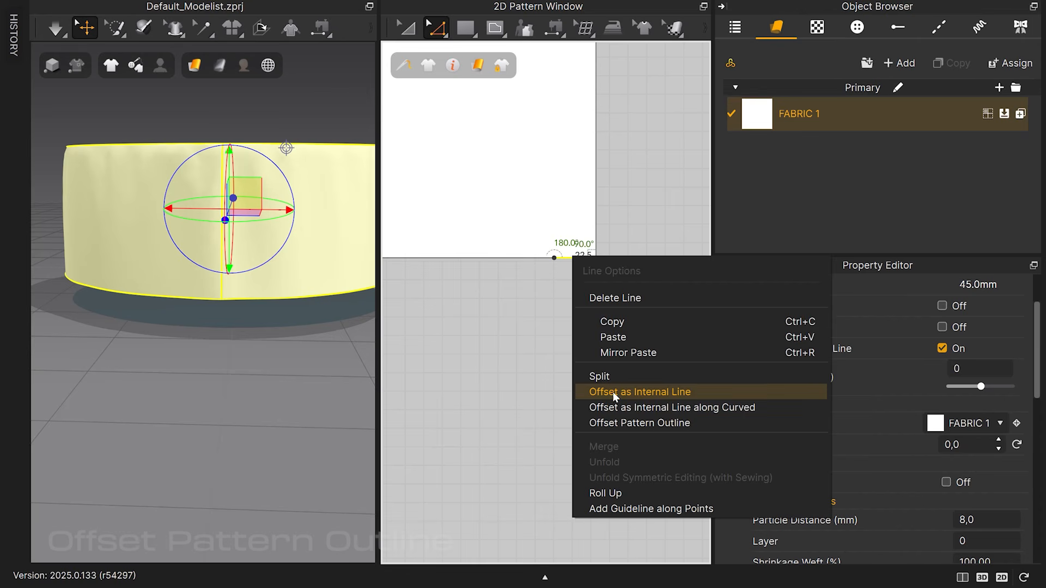
{"action": "left_click", "coordinate": [617, 423]}
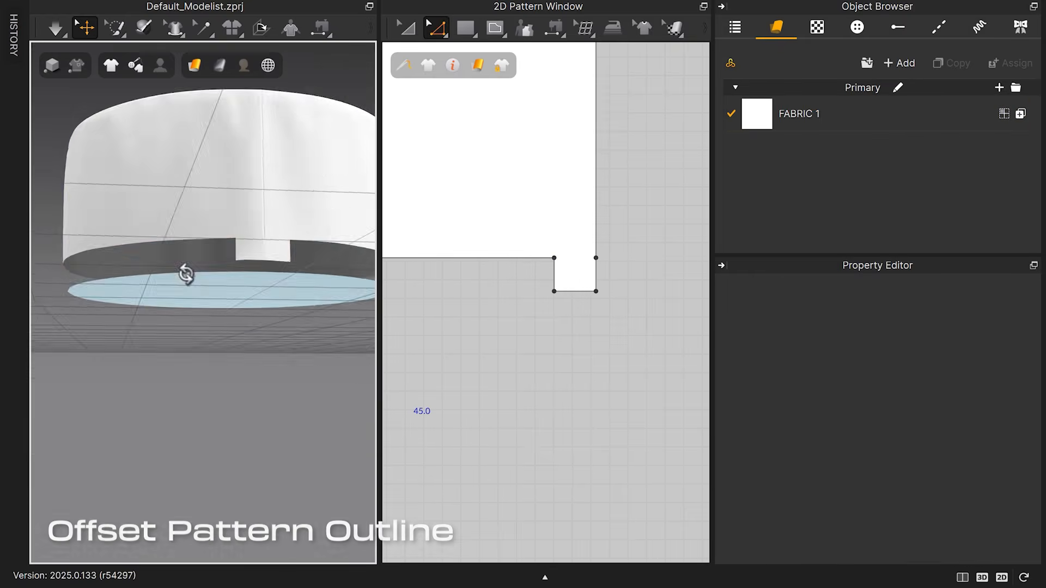
- Split the bottom circle's outline 22.5 mm from its top point on both sides
{"action": "scroll", "coordinate": [280, 222], "scroll_direction": "up", "scroll_amount": 5}
{"action": "scroll", "coordinate": [562, 302], "scroll_direction": "down", "scroll_amount": 3}
{"action": "left_click", "coordinate": [174, 311]}
{"action": "scroll", "coordinate": [529, 333], "scroll_direction": "down", "scroll_amount": 6}
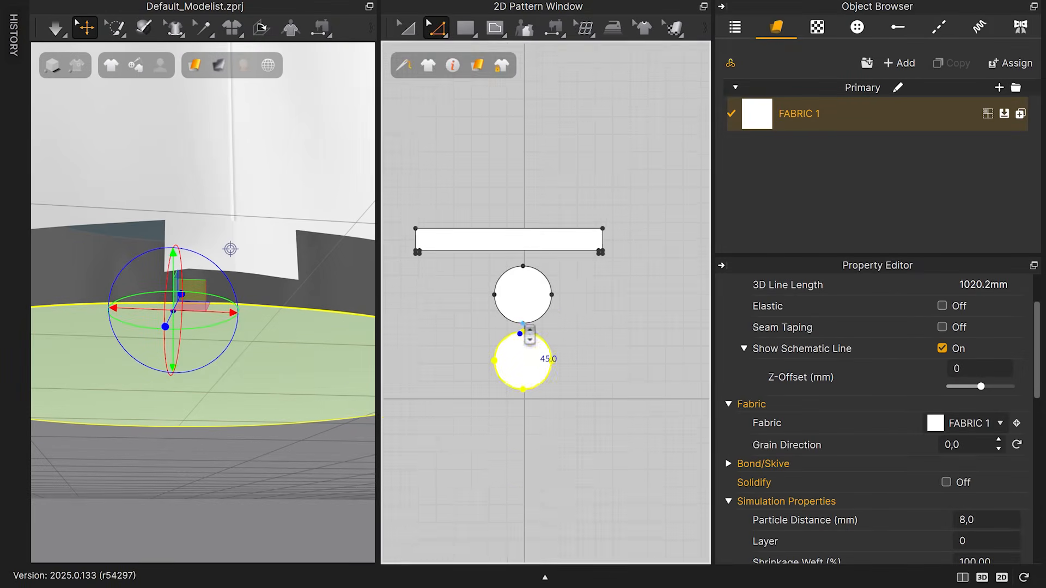
{"action": "scroll", "coordinate": [532, 354], "scroll_direction": "up", "scroll_amount": 10}
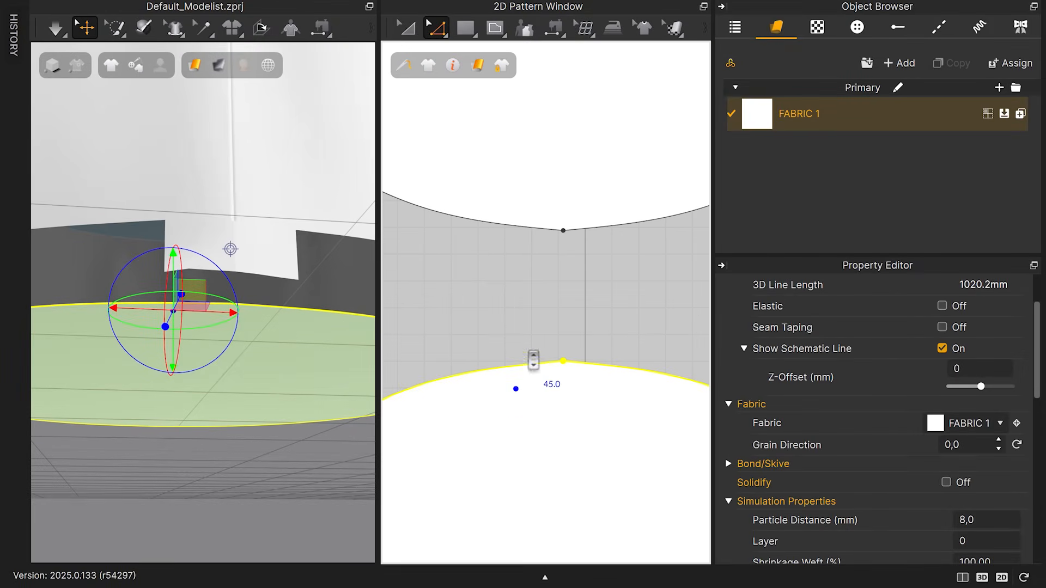
{"action": "left_click", "coordinate": [502, 369]}
{"action": "left_click", "coordinate": [480, 416]}
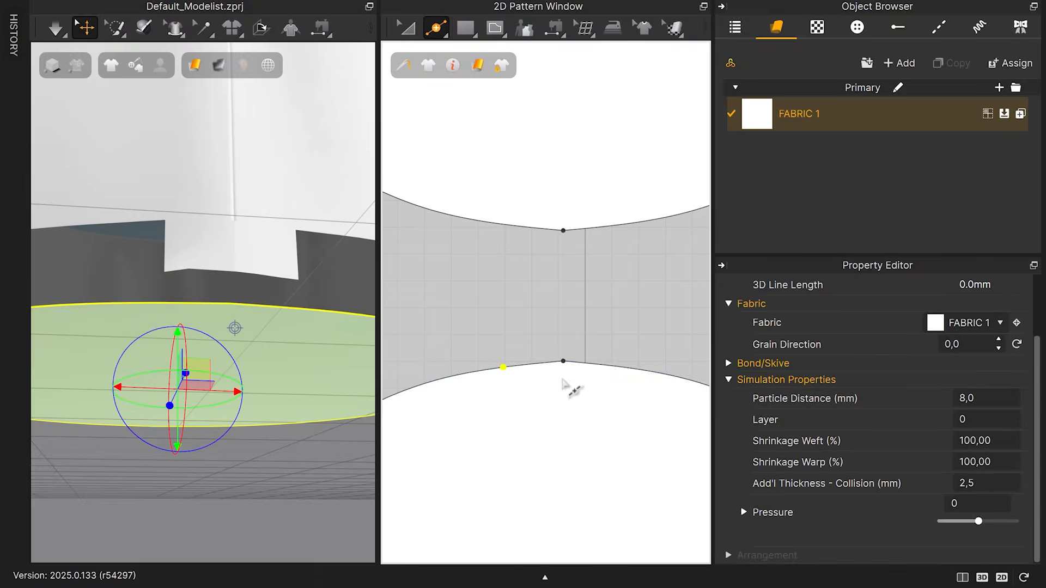
{"action": "left_click", "coordinate": [620, 375]}
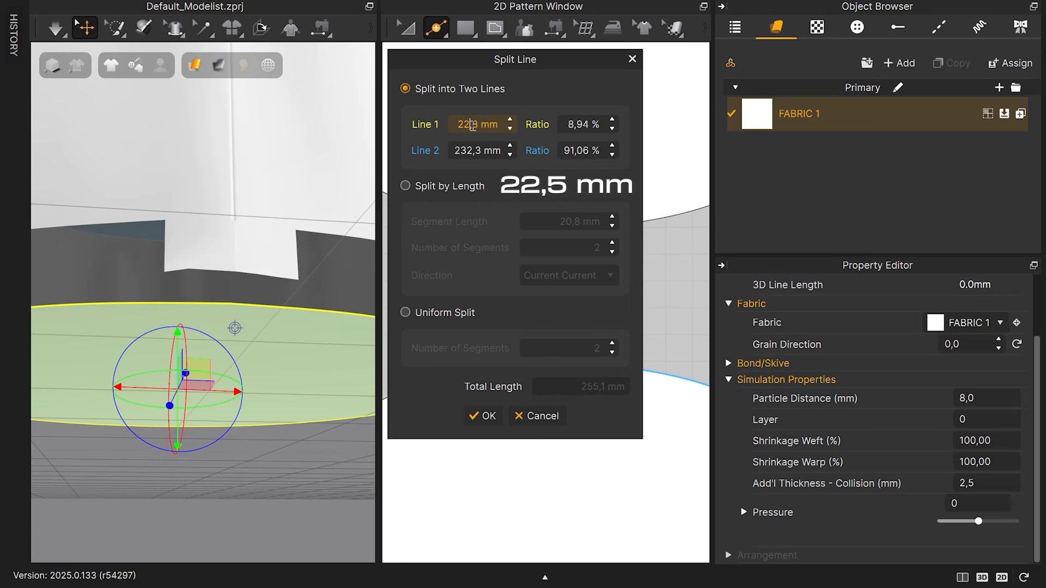
{"action": "type", "text": "22,5"}
{"action": "key", "text": "Return"}
- Sew the bottom edges of the strip's two tab halves to the matching 22.5 mm segments of the bottom circle with segment sewing
{"action": "scroll", "coordinate": [567, 297], "scroll_direction": "down", "scroll_amount": 8}
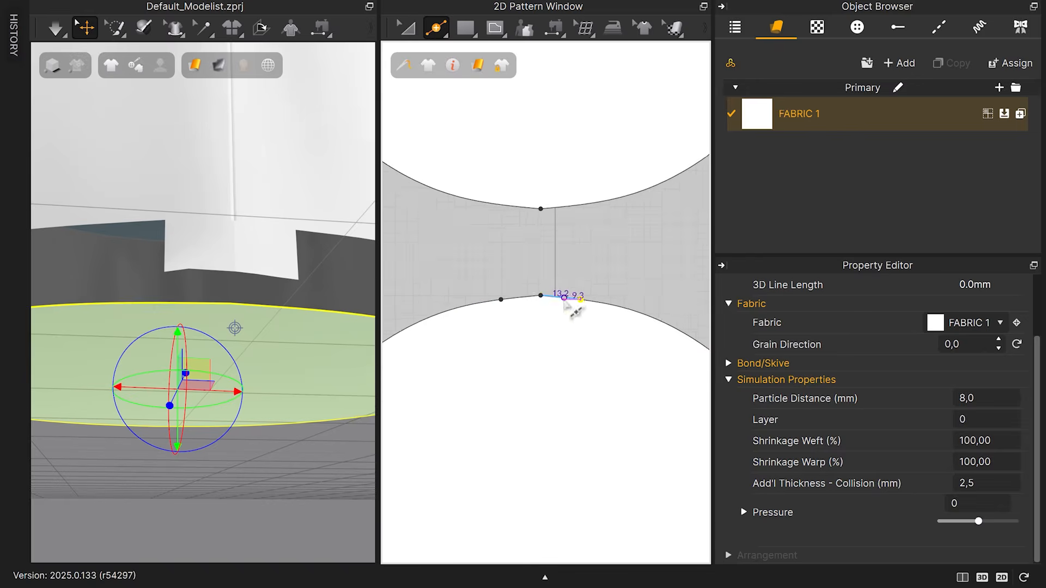
{"action": "middle_click_drag", "start_coordinate": [558, 334], "coordinate": [532, 318]}
{"action": "key", "text": "n"}
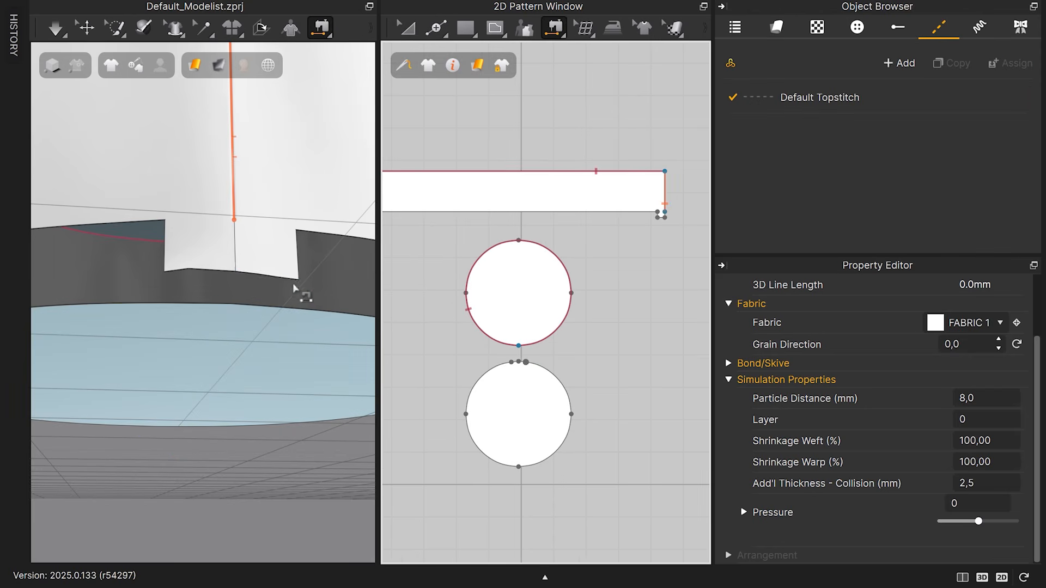
{"action": "left_click", "coordinate": [284, 280]}
{"action": "left_click", "coordinate": [292, 307]}
{"action": "left_click", "coordinate": [227, 272]}
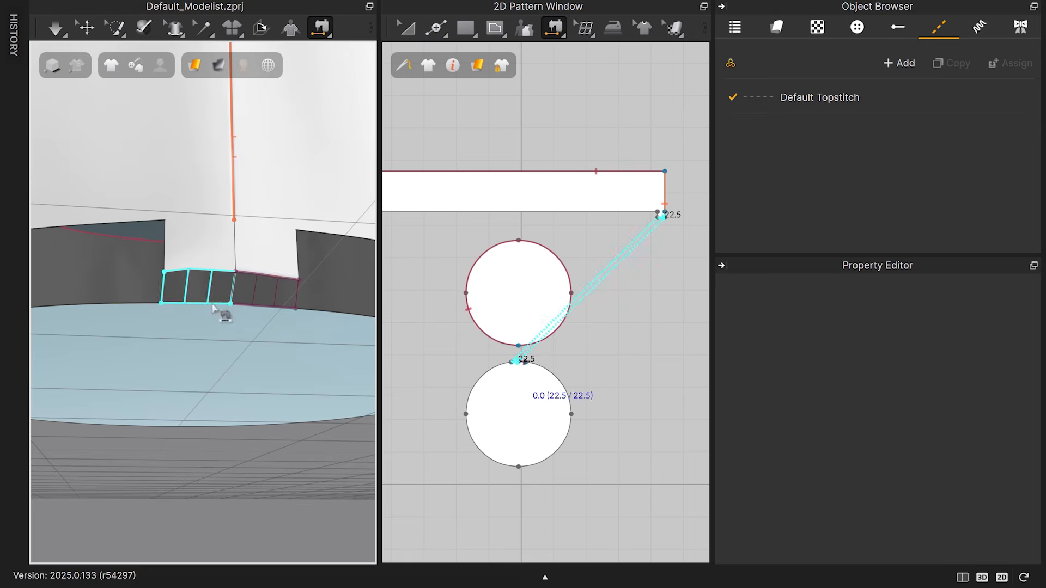
{"action": "left_click", "coordinate": [224, 304]}
- Extend the strip's side seam with Edit Sewing down to the tab corners at both ends and simulate
{"action": "scroll", "coordinate": [692, 211], "scroll_direction": "up", "scroll_amount": 8}
{"action": "left_click_drag", "start_coordinate": [479, 217], "coordinate": [479, 255]}
{"action": "scroll", "coordinate": [485, 253], "scroll_direction": "down", "scroll_amount": 10}
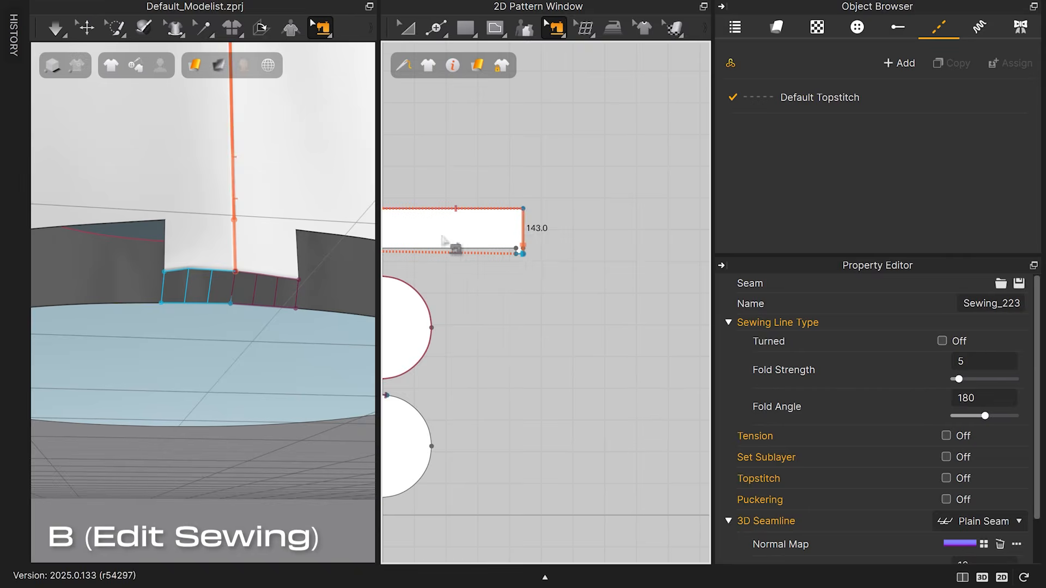
{"action": "scroll", "coordinate": [467, 238], "scroll_direction": "up", "scroll_amount": 10}
{"action": "left_click_drag", "start_coordinate": [497, 289], "coordinate": [496, 291]}
{"action": "scroll", "coordinate": [304, 383], "scroll_direction": "down", "scroll_amount": 5}
{"action": "left_click", "coordinate": [302, 413]}
{"action": "key", "text": "space"}
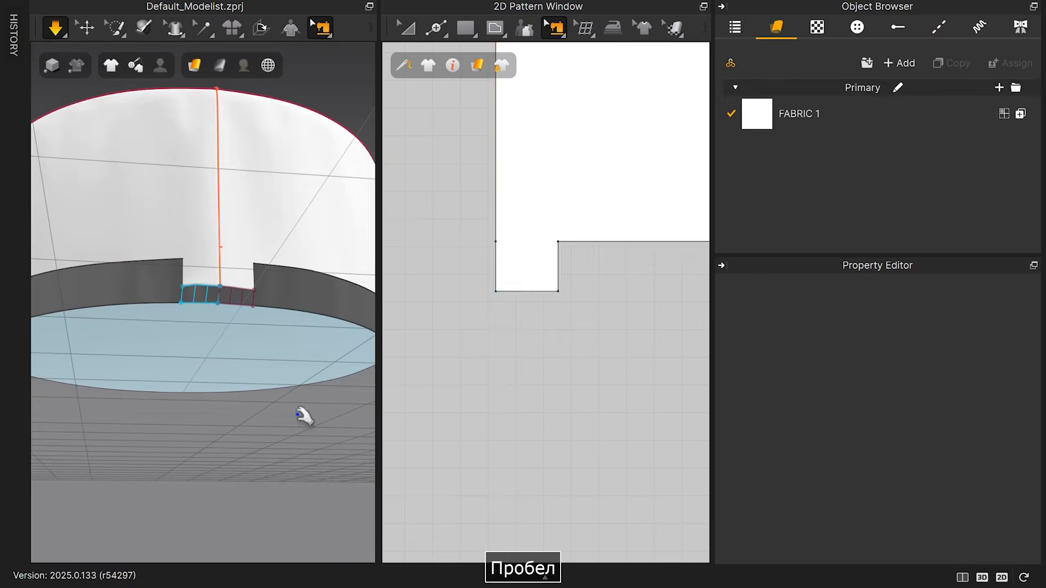
{"action": "key", "text": "space"}
{"action": "right_click_drag", "start_coordinate": [231, 227], "coordinate": [241, 248]}
{"action": "right_click_drag", "start_coordinate": [224, 200], "coordinate": [224, 223]}
- Select the strip and the top circle together, shift them slightly downward toward the bottom circle, and simulate
{"action": "key", "text": "q"}
{"action": "left_click", "coordinate": [163, 198]}
{"action": "left_click", "coordinate": [202, 107], "text": "shift"}
{"action": "right_click_drag", "start_coordinate": [199, 115], "coordinate": [201, 106]}
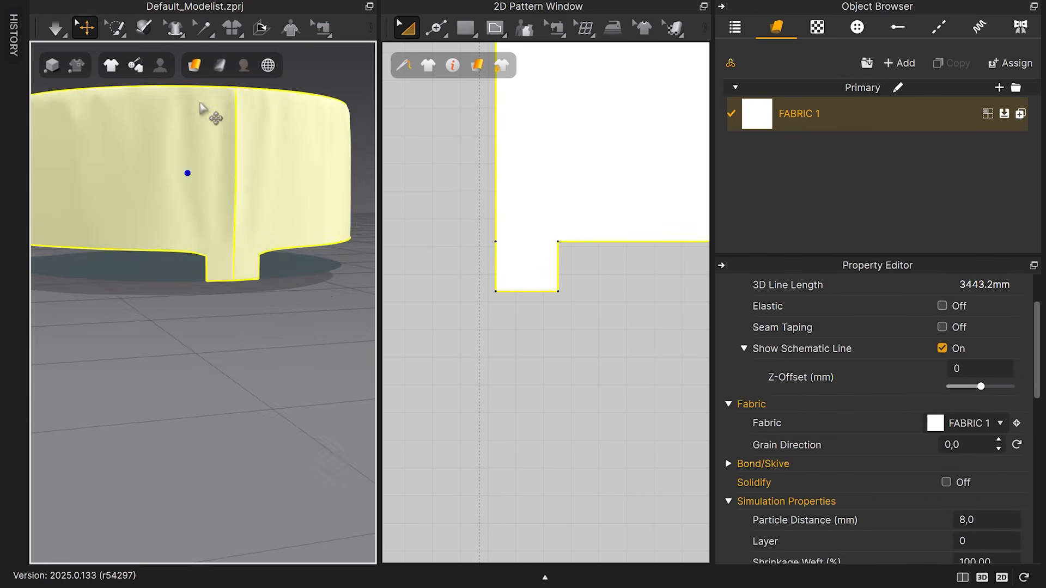
{"action": "middle_click_drag", "start_coordinate": [201, 105], "coordinate": [221, 148]}
{"action": "left_click_drag", "start_coordinate": [216, 146], "coordinate": [216, 155]}
{"action": "key", "text": "space"}
{"action": "key", "text": "space"}
{"action": "right_click_drag", "start_coordinate": [238, 234], "coordinate": [234, 242]}
{"action": "left_click", "coordinate": [265, 153]}
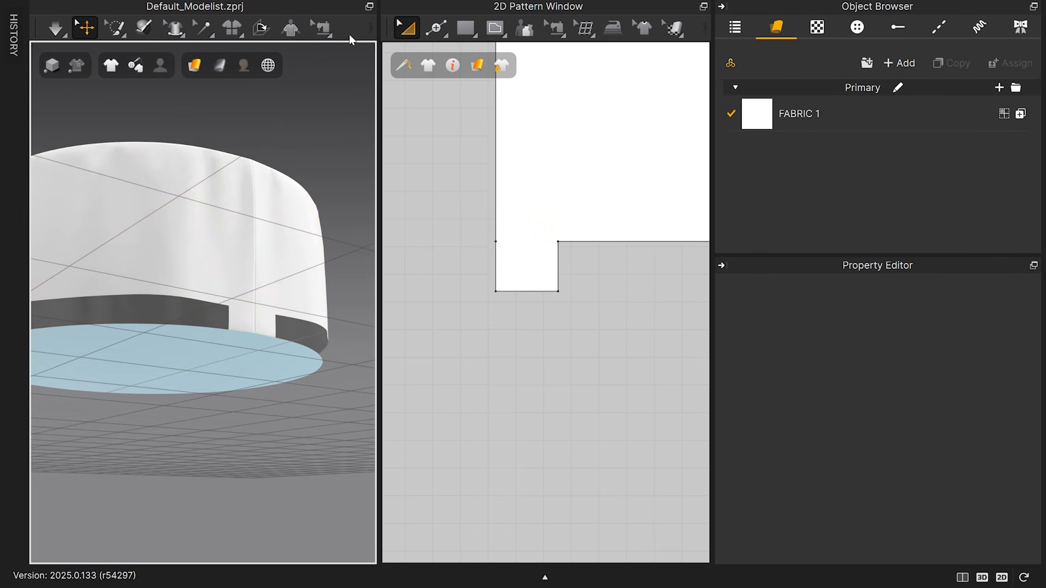
- Start a zipper and draw its first side along the strip's bottom edge, from one side of the tab around to the other
{"action": "left_click_drag", "start_coordinate": [379, 41], "coordinate": [410, 38]}
{"action": "left_click", "coordinate": [403, 29]}
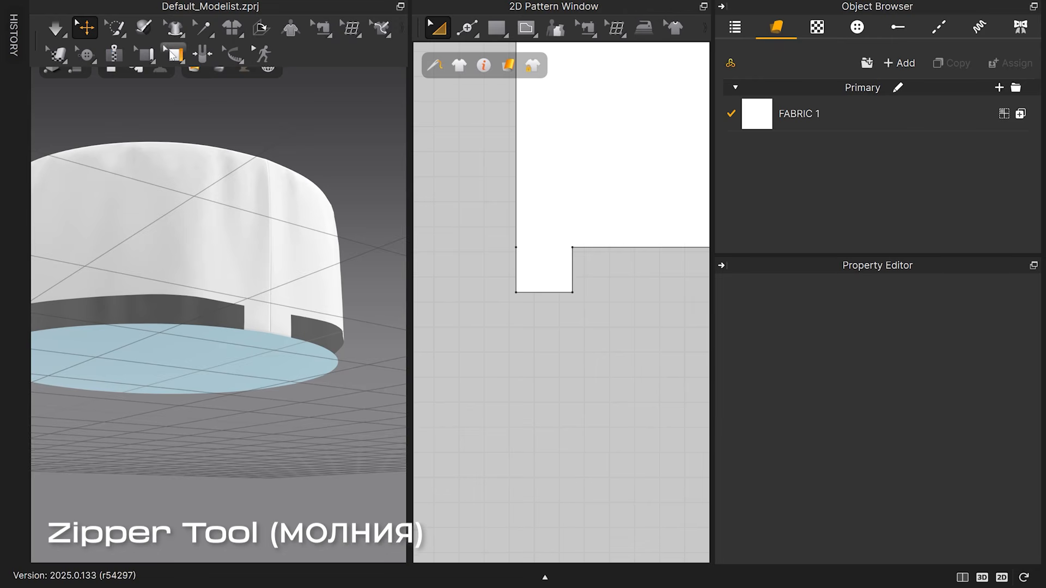
{"action": "left_click", "coordinate": [111, 62]}
{"action": "right_click_drag", "start_coordinate": [272, 339], "coordinate": [255, 333]}
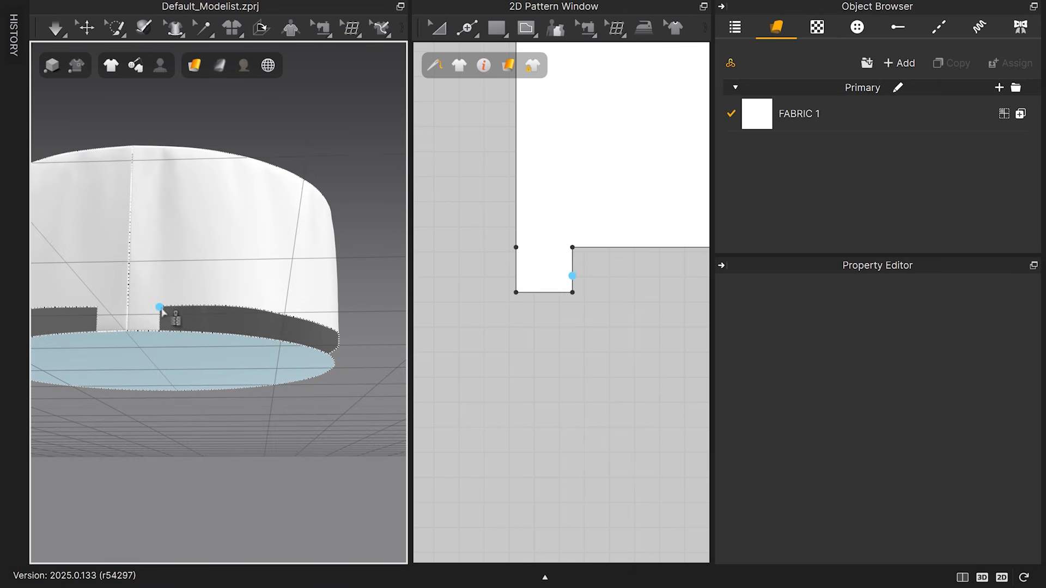
{"action": "scroll", "coordinate": [158, 307], "scroll_direction": "up", "scroll_amount": 1}
{"action": "scroll", "coordinate": [153, 306], "scroll_direction": "up", "scroll_amount": 2}
{"action": "left_click", "coordinate": [125, 310]}
{"action": "scroll", "coordinate": [131, 308], "scroll_direction": "down", "scroll_amount": 2}
{"action": "right_click_drag", "start_coordinate": [194, 307], "coordinate": [64, 315]}
{"action": "right_click_drag", "start_coordinate": [149, 308], "coordinate": [157, 303]}
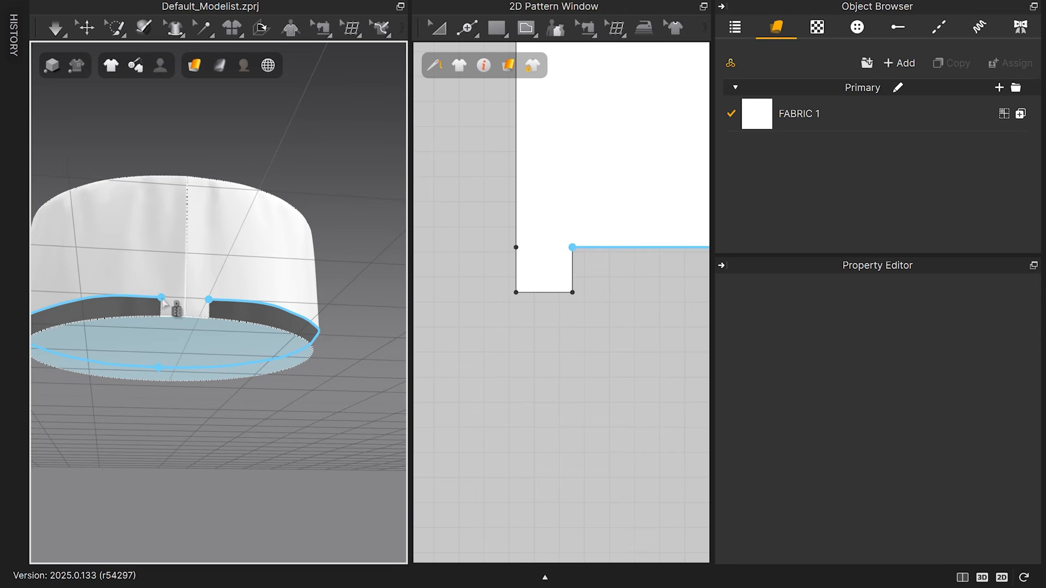
{"action": "left_click", "coordinate": [208, 317]}
- Draw the zipper's second side around the bottom circle's edge, from one side of the tab to the other
{"action": "scroll", "coordinate": [228, 322], "scroll_direction": "up", "scroll_amount": 2}
{"action": "right_click_drag", "start_coordinate": [228, 323], "coordinate": [168, 327]}
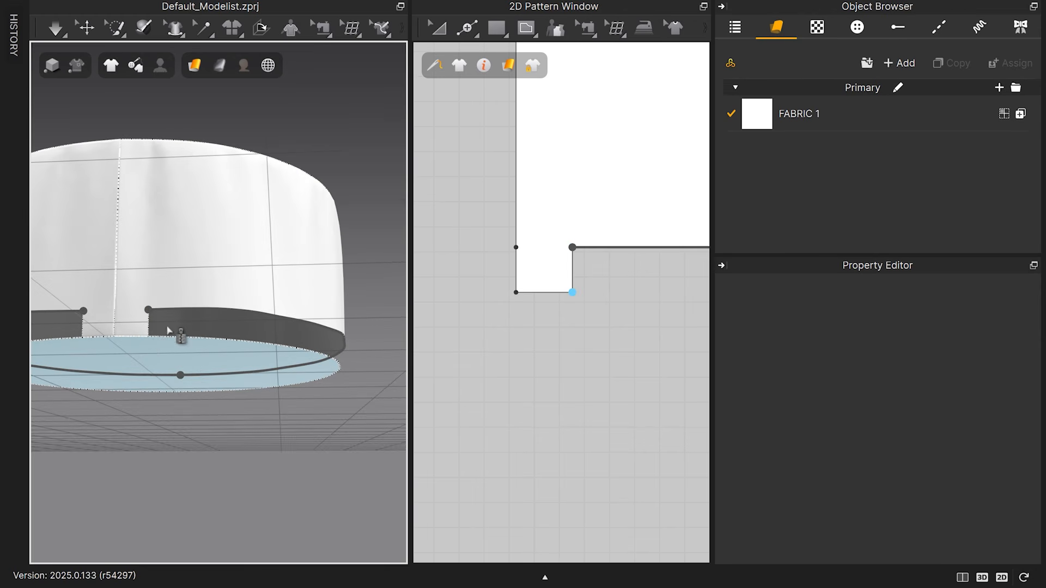
{"action": "left_click", "coordinate": [149, 337]}
{"action": "scroll", "coordinate": [205, 339], "scroll_direction": "down", "scroll_amount": 2}
{"action": "right_click_drag", "start_coordinate": [243, 346], "coordinate": [202, 329]}
{"action": "right_click_drag", "start_coordinate": [286, 335], "coordinate": [236, 277]}
{"action": "scroll", "coordinate": [220, 326], "scroll_direction": "up", "scroll_amount": 2}
{"action": "double_click", "coordinate": [227, 326]}
{"action": "scroll", "coordinate": [274, 335], "scroll_direction": "up", "scroll_amount": 2}
- Set the zipper's Particle Distance to 5 mm and Total Width to 18 mm, and simulate
{"action": "key", "text": "q"}
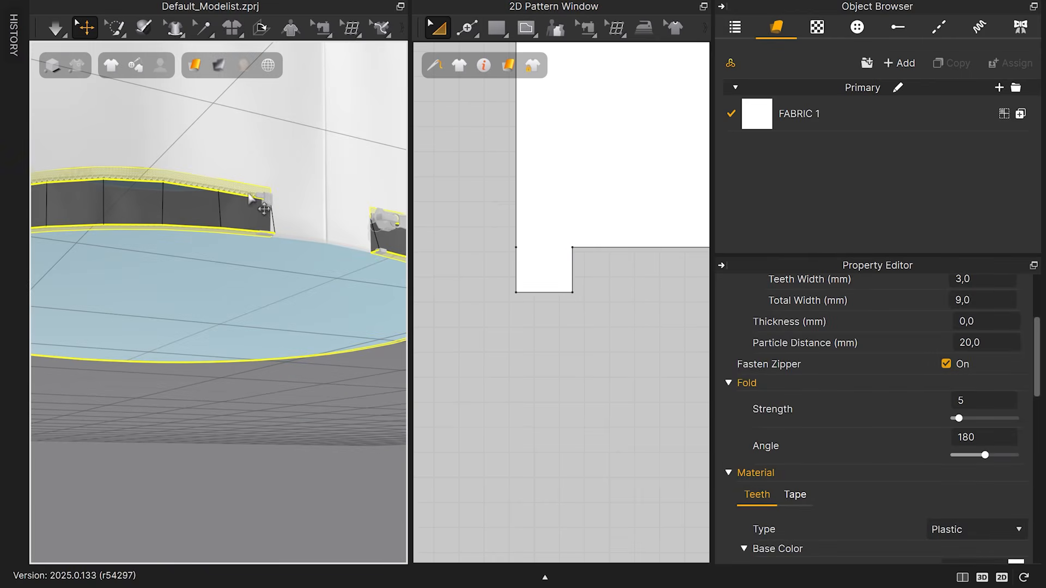
{"action": "scroll", "coordinate": [878, 367], "scroll_direction": "up", "scroll_amount": 2}
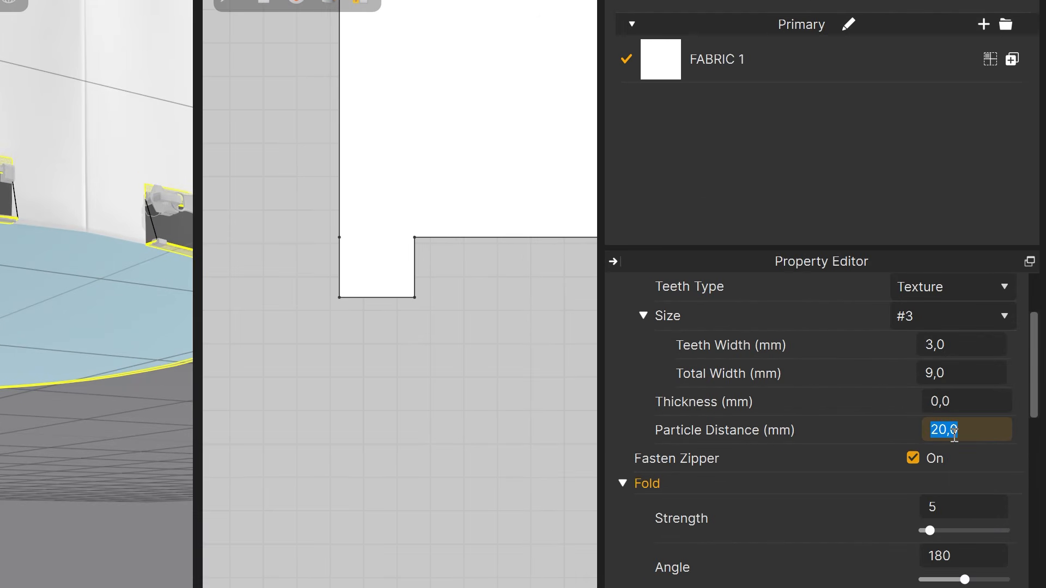
{"action": "key", "text": "Return"}
{"action": "left_click", "coordinate": [989, 375]}
{"action": "type", "text": "18"}
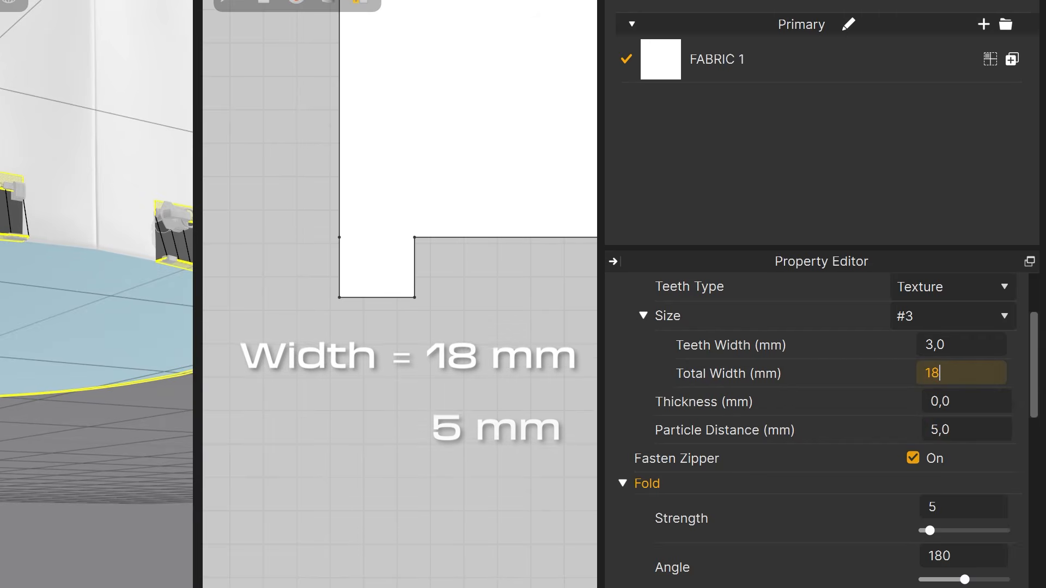
{"action": "key", "text": "Return"}
{"action": "key", "text": "space"}
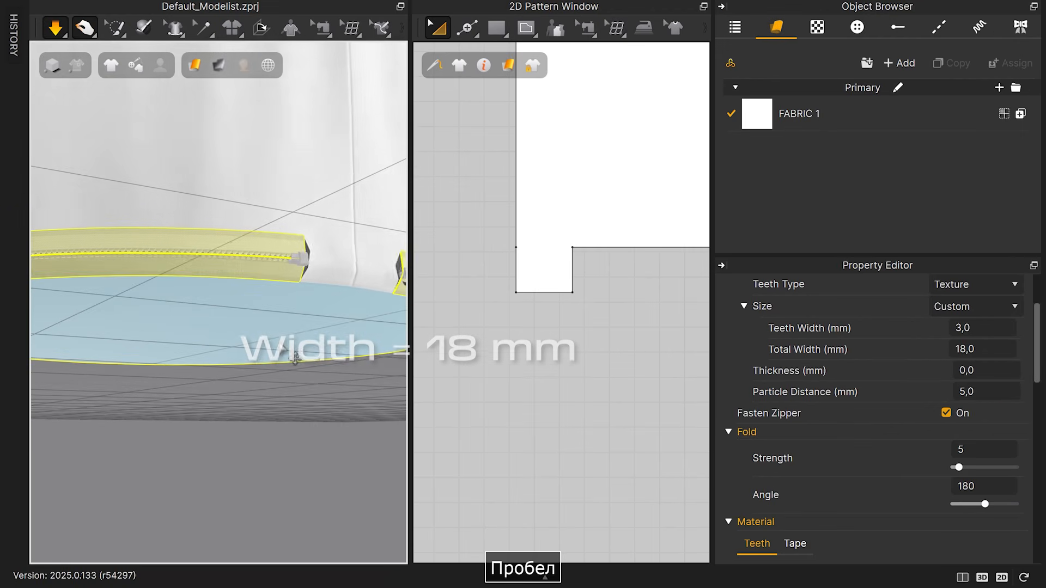
- Apply the Nylon preset to the zipper, set its Teeth Width to 5 mm, and simulate
{"action": "scroll", "coordinate": [338, 289], "scroll_direction": "up", "scroll_amount": 3}
{"action": "right_click_drag", "start_coordinate": [338, 289], "coordinate": [281, 289]}
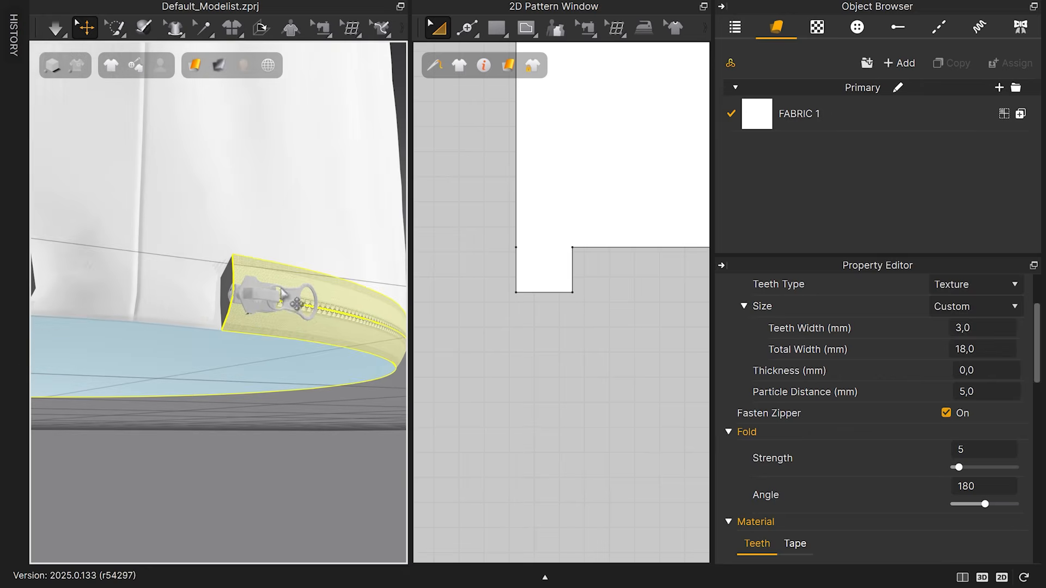
{"action": "scroll", "coordinate": [967, 312], "scroll_direction": "up", "scroll_amount": 3}
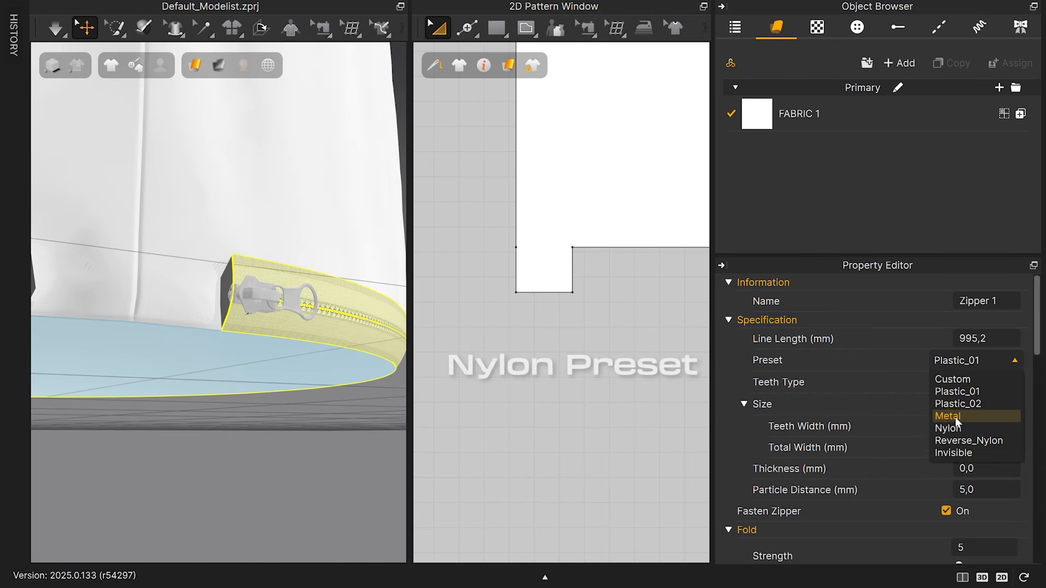
{"action": "left_click", "coordinate": [949, 432]}
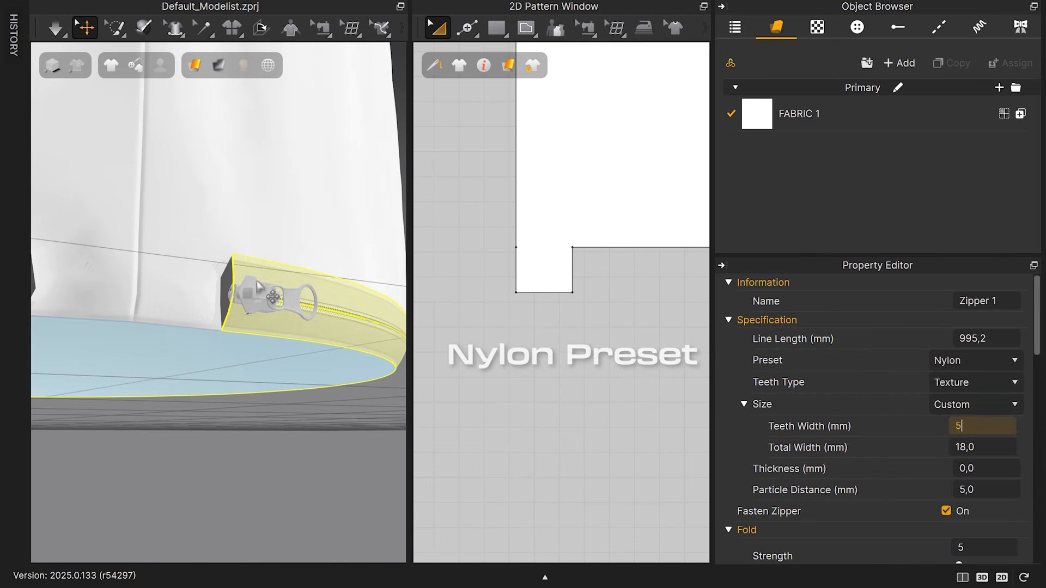
{"action": "right_click_drag", "start_coordinate": [257, 284], "coordinate": [319, 324]}
{"action": "key", "text": "space"}
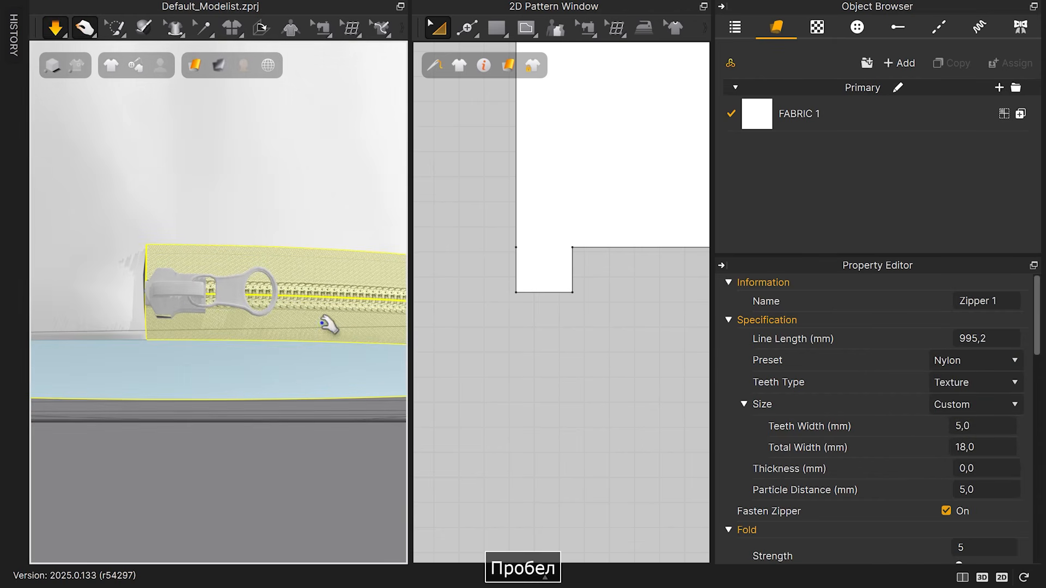
{"action": "key", "text": "space"}
- Set the zipper's fold Angle to 200 and simulate
{"action": "scroll", "coordinate": [818, 463], "scroll_direction": "down", "scroll_amount": 3}
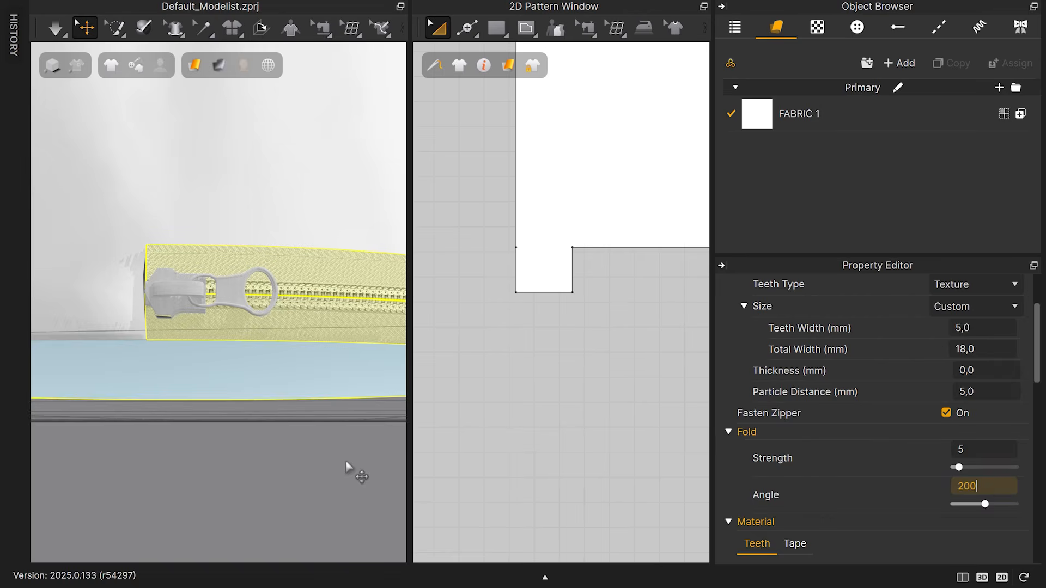
{"action": "key", "text": "space"}
- Unfreeze the bottom and top circles, selecting them together with the side strip
{"action": "key", "text": "F6"}
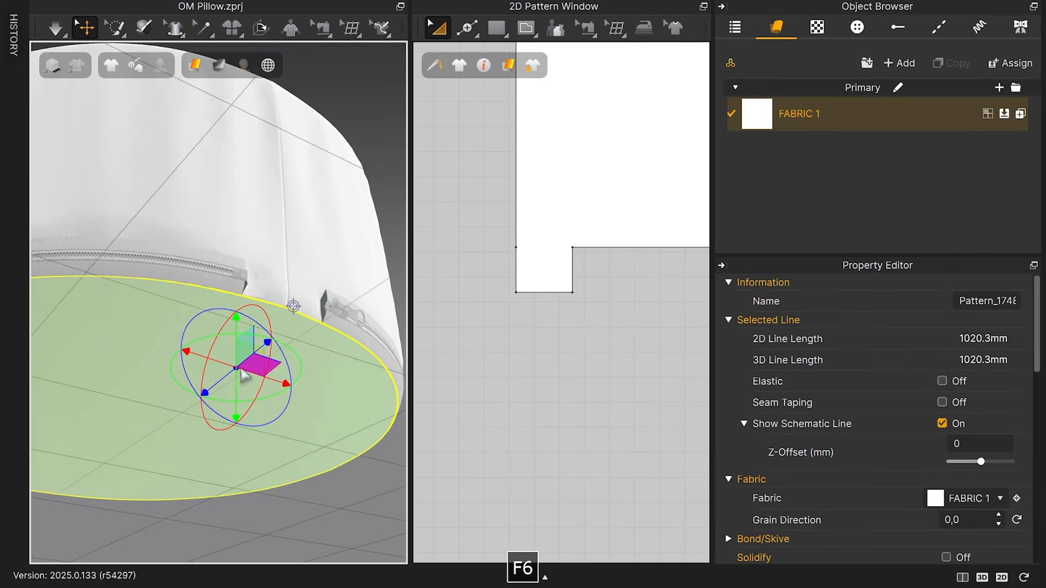
{"action": "key", "text": "ctrl+k"}
{"action": "scroll", "coordinate": [246, 327], "scroll_direction": "down", "scroll_amount": 3}
{"action": "scroll", "coordinate": [229, 313], "scroll_direction": "up", "scroll_amount": 3}
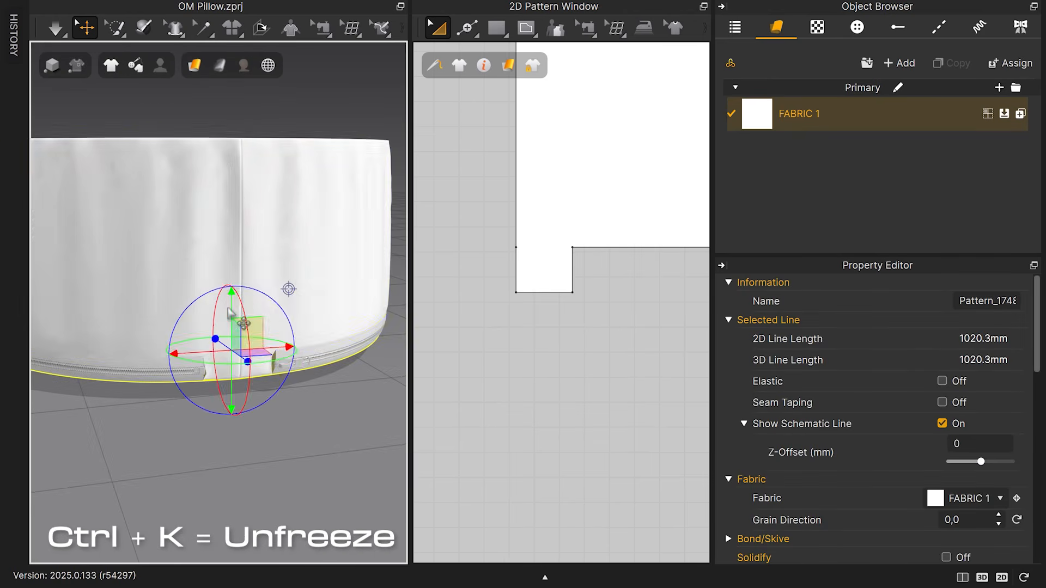
{"action": "left_click", "coordinate": [251, 249]}
{"action": "left_click", "coordinate": [259, 170], "text": "shift"}
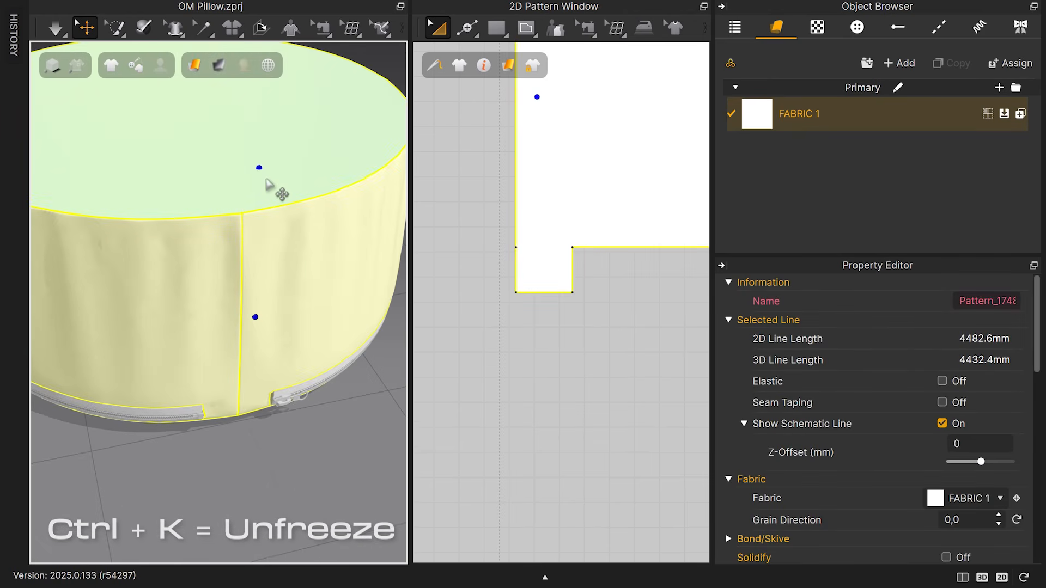
{"action": "key", "text": "ctrl+k"}
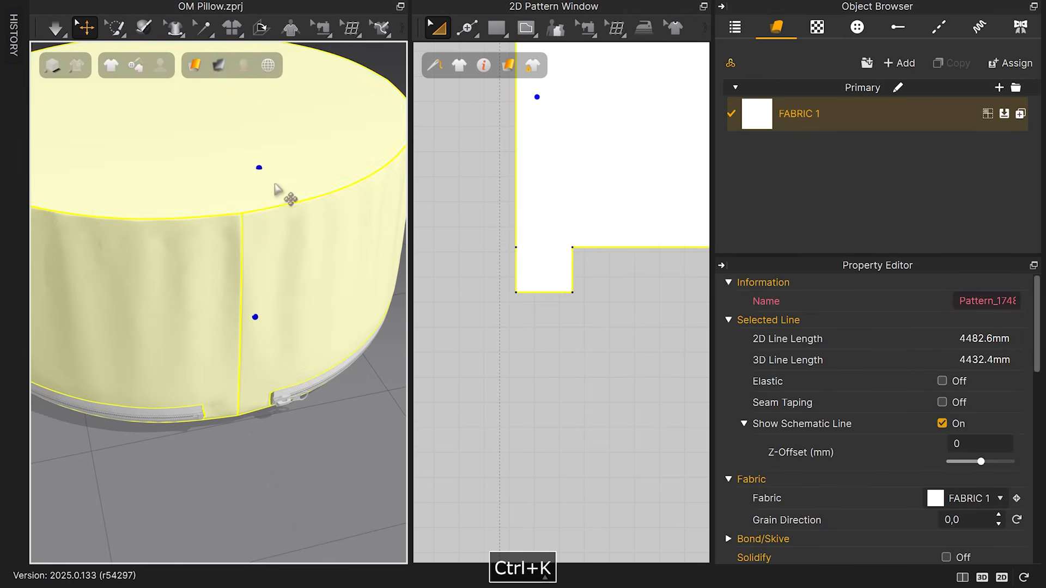
- Set the strip and both circles to 1 mm additional collision thickness and Pressure 5, and simulate to inflate the form
{"action": "scroll", "coordinate": [939, 463], "scroll_direction": "down", "scroll_amount": 3}
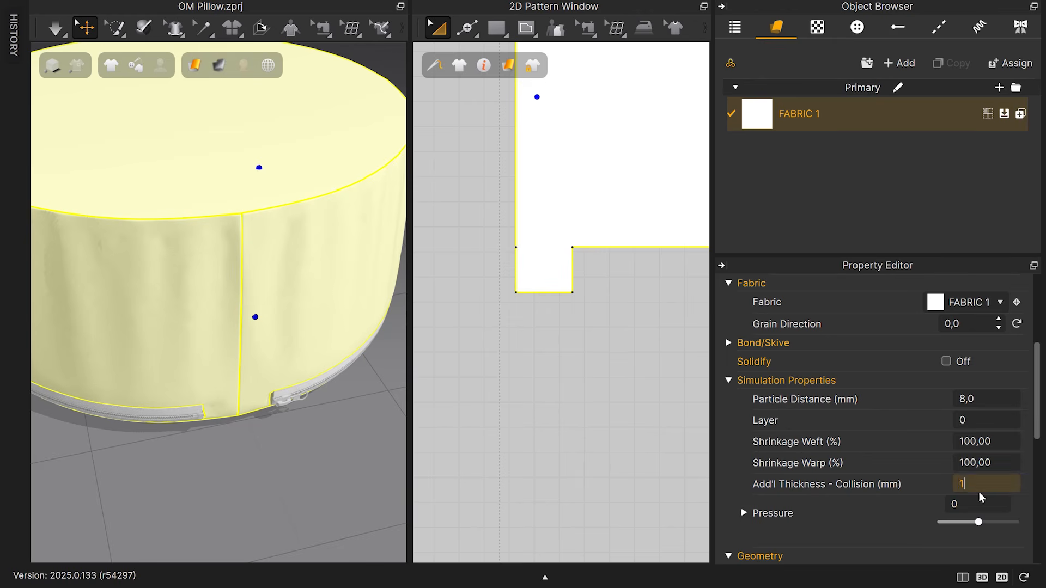
{"action": "type", "text": "5"}
{"action": "key", "text": "Return"}
{"action": "key", "text": "space"}
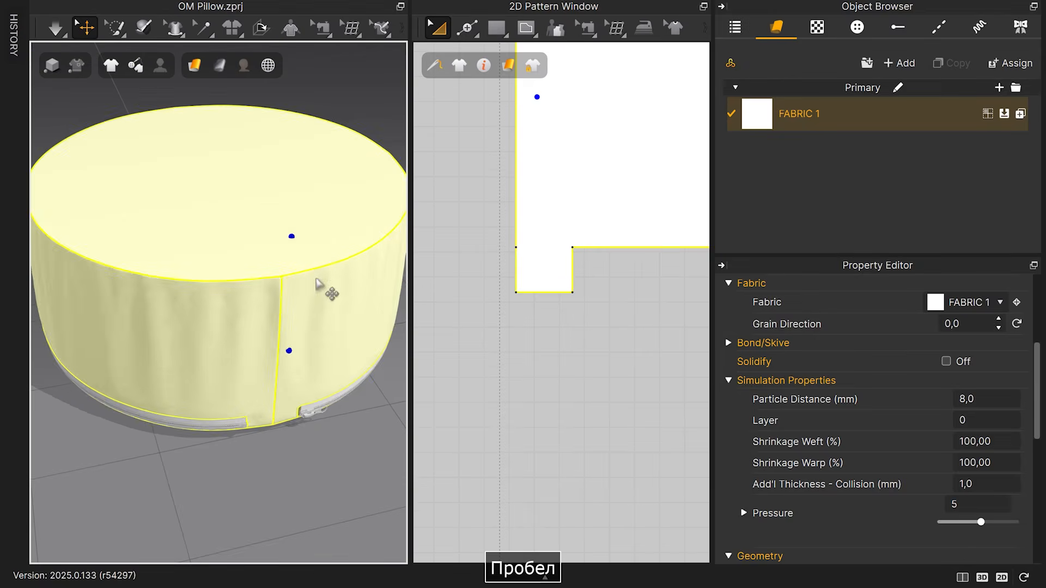
{"action": "key", "text": "space"}
{"action": "right_click_drag", "start_coordinate": [315, 289], "coordinate": [311, 241]}
{"action": "scroll", "coordinate": [297, 327], "scroll_direction": "up", "scroll_amount": 3}
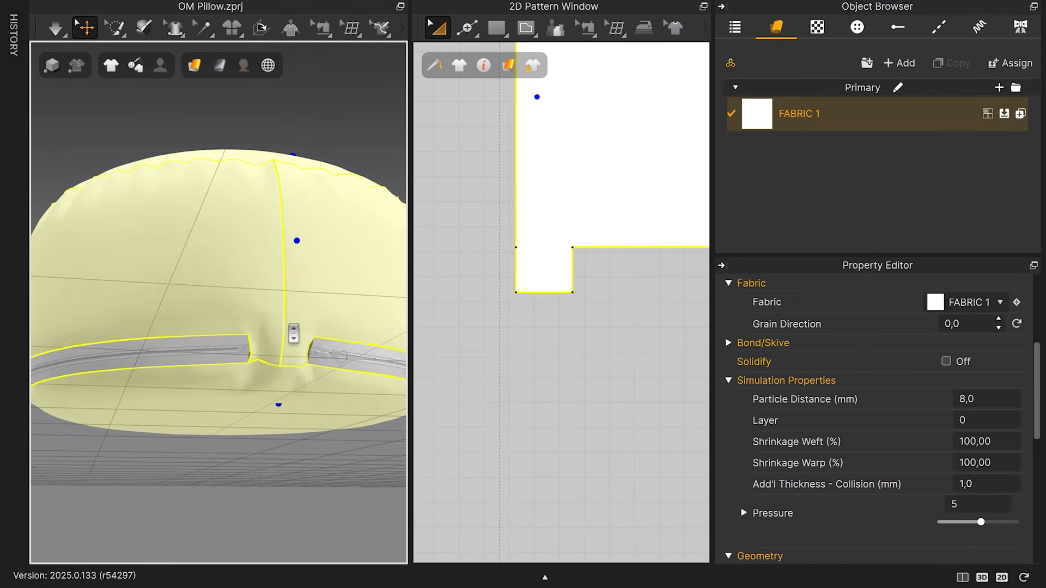
- Set the Pressure of the strip and both circles to 3 and simulate
{"action": "right_click_drag", "start_coordinate": [294, 334], "coordinate": [297, 366]}
{"action": "type", "text": "3"}
{"action": "key", "text": "Return"}
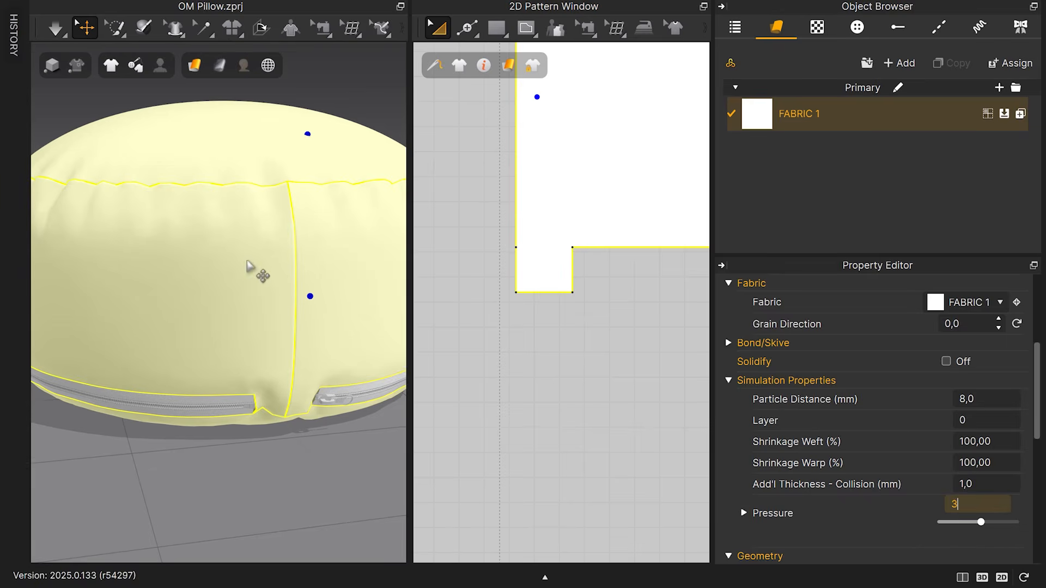
{"action": "key", "text": "space"}
{"action": "scroll", "coordinate": [256, 270], "scroll_direction": "down", "scroll_amount": 4}
{"action": "right_click_drag", "start_coordinate": [263, 278], "coordinate": [169, 150]}
{"action": "key", "text": "space"}
{"action": "scroll", "coordinate": [268, 373], "scroll_direction": "up", "scroll_amount": 3}
- Create an upright rectangle pattern 45 mm wide beside the strip's tab end in the 2D pattern area
{"action": "scroll", "coordinate": [592, 261], "scroll_direction": "down", "scroll_amount": 5}
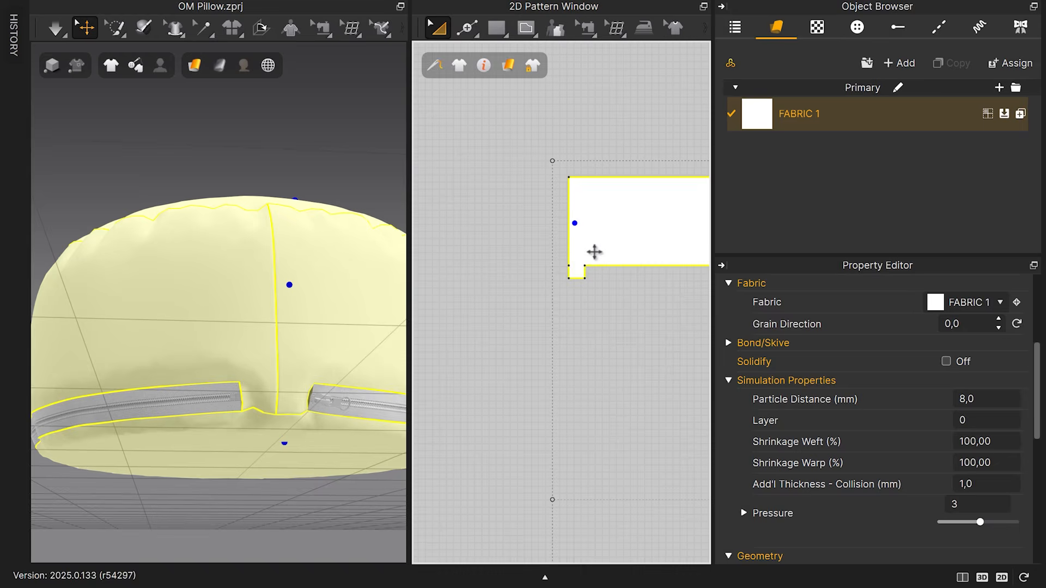
{"action": "left_click", "coordinate": [523, 224]}
{"action": "type", "text": "45"}
{"action": "key", "text": "Tab"}
{"action": "type", "text": "1"}
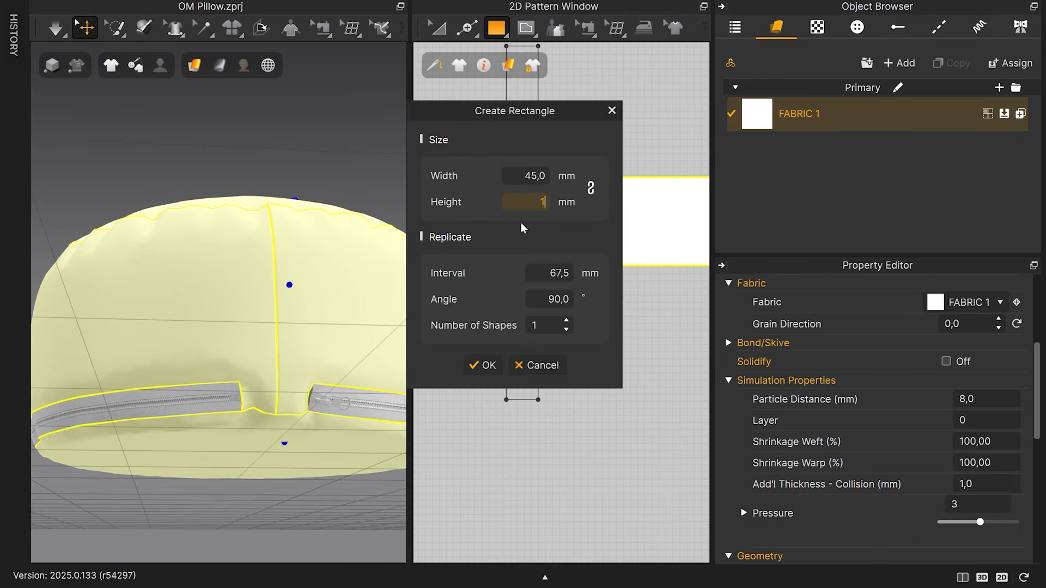
{"action": "type", "text": "5,0"}
{"action": "key", "text": "Return"}
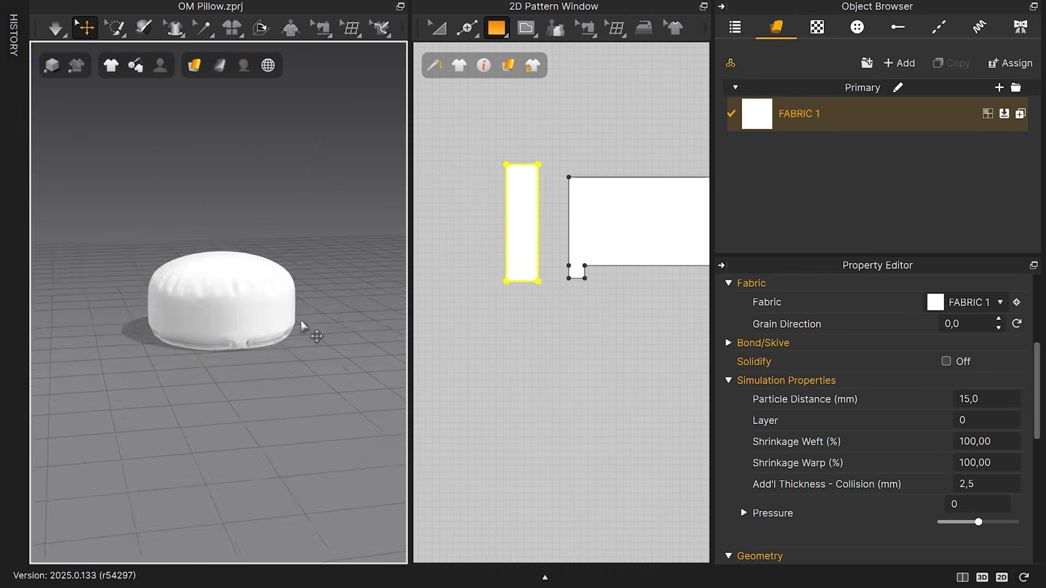
- Place the new rectangle in front of the pillow's side wall, hanging beside the strip's end seam in 3D
{"action": "scroll", "coordinate": [303, 326], "scroll_direction": "down", "scroll_amount": 4}
{"action": "left_click_drag", "start_coordinate": [140, 150], "coordinate": [252, 280]}
{"action": "scroll", "coordinate": [245, 310], "scroll_direction": "up", "scroll_amount": 3}
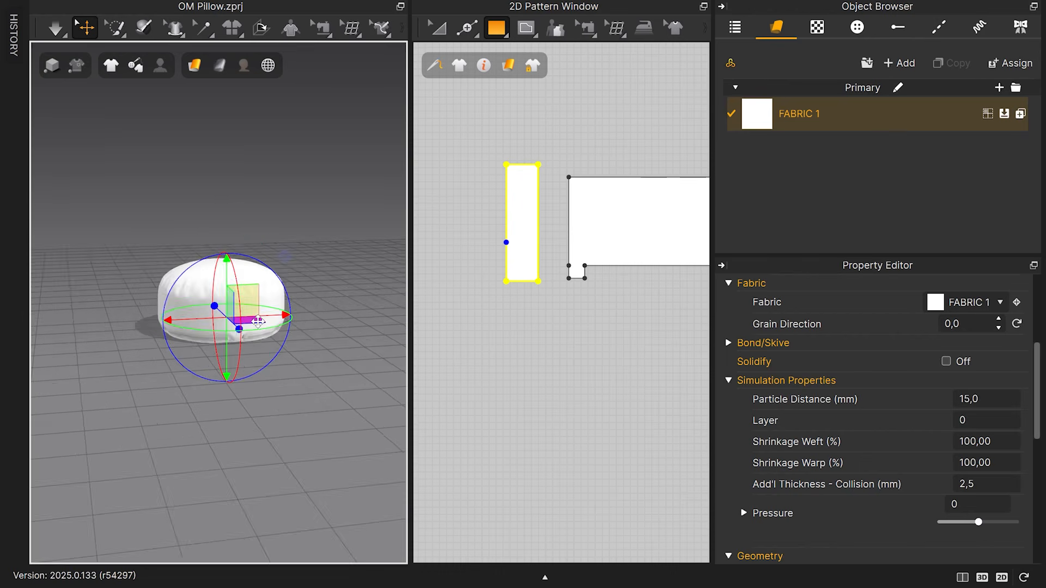
{"action": "left_click_drag", "start_coordinate": [244, 324], "coordinate": [248, 349]}
{"action": "scroll", "coordinate": [248, 348], "scroll_direction": "up", "scroll_amount": 3}
{"action": "right_click_drag", "start_coordinate": [248, 349], "coordinate": [287, 338]}
{"action": "middle_click_drag", "start_coordinate": [287, 339], "coordinate": [147, 349]}
{"action": "left_click_drag", "start_coordinate": [257, 490], "coordinate": [220, 462]}
{"action": "right_click_drag", "start_coordinate": [341, 310], "coordinate": [300, 350]}
{"action": "scroll", "coordinate": [300, 351], "scroll_direction": "up", "scroll_amount": 2}
{"action": "middle_click_drag", "start_coordinate": [299, 350], "coordinate": [262, 356]}
{"action": "middle_click_drag", "start_coordinate": [578, 182], "coordinate": [518, 227]}
{"action": "scroll", "coordinate": [450, 228], "scroll_direction": "down", "scroll_amount": 5}
{"action": "left_click_drag", "start_coordinate": [409, 228], "coordinate": [227, 231]}
{"action": "scroll", "coordinate": [308, 235], "scroll_direction": "up", "scroll_amount": 3}
{"action": "middle_click_drag", "start_coordinate": [309, 235], "coordinate": [334, 233]}
- Free-sew the rectangle's upper edge to the top circle's edge across the strip's end seam, and simulate
{"action": "key", "text": "m"}
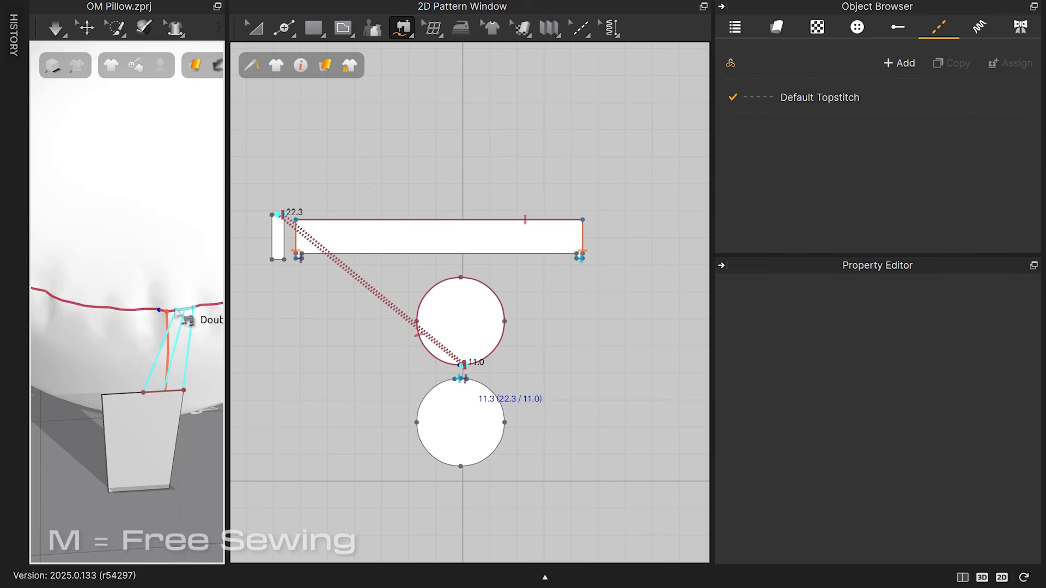
{"action": "left_click", "coordinate": [167, 312]}
{"action": "left_click", "coordinate": [144, 400]}
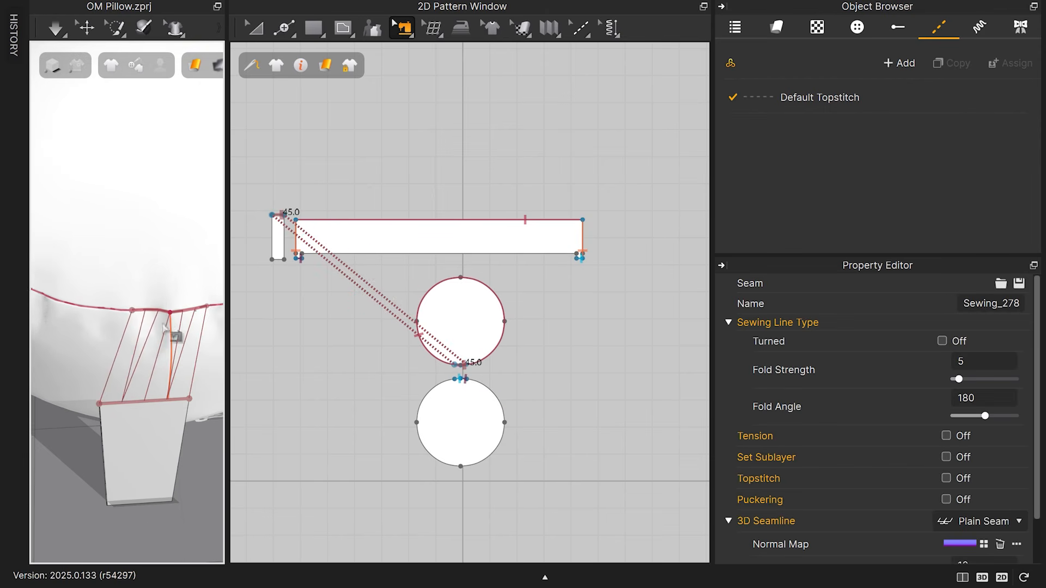
{"action": "scroll", "coordinate": [160, 310], "scroll_direction": "down", "scroll_amount": 5}
{"action": "key", "text": "space"}
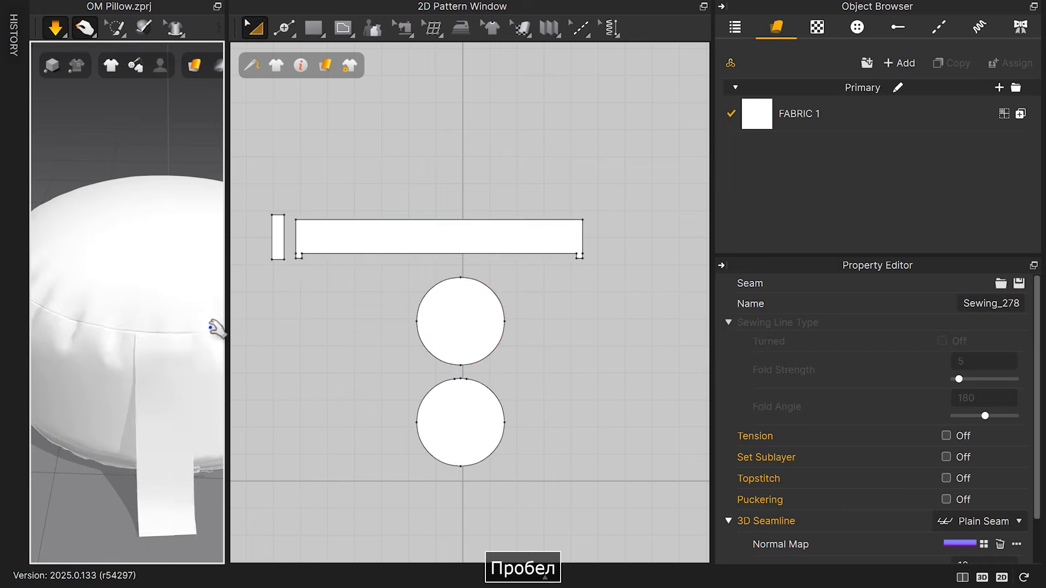
{"action": "key", "text": "space"}
- Free-sew the rectangle's lower edge to the bottom circle's edge in the gap between the zipper ends, and simulate
{"action": "right_click_drag", "start_coordinate": [183, 384], "coordinate": [146, 266]}
{"action": "scroll", "coordinate": [123, 278], "scroll_direction": "up", "scroll_amount": 4}
{"action": "left_click", "coordinate": [103, 285]}
{"action": "key", "text": "Escape"}
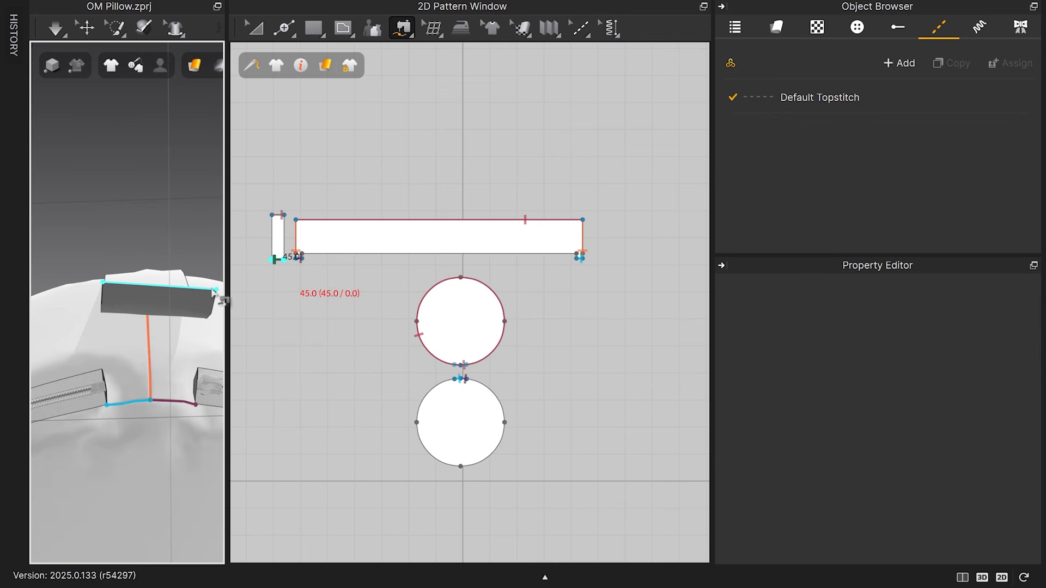
{"action": "left_click", "coordinate": [195, 406]}
{"action": "key", "text": "space"}
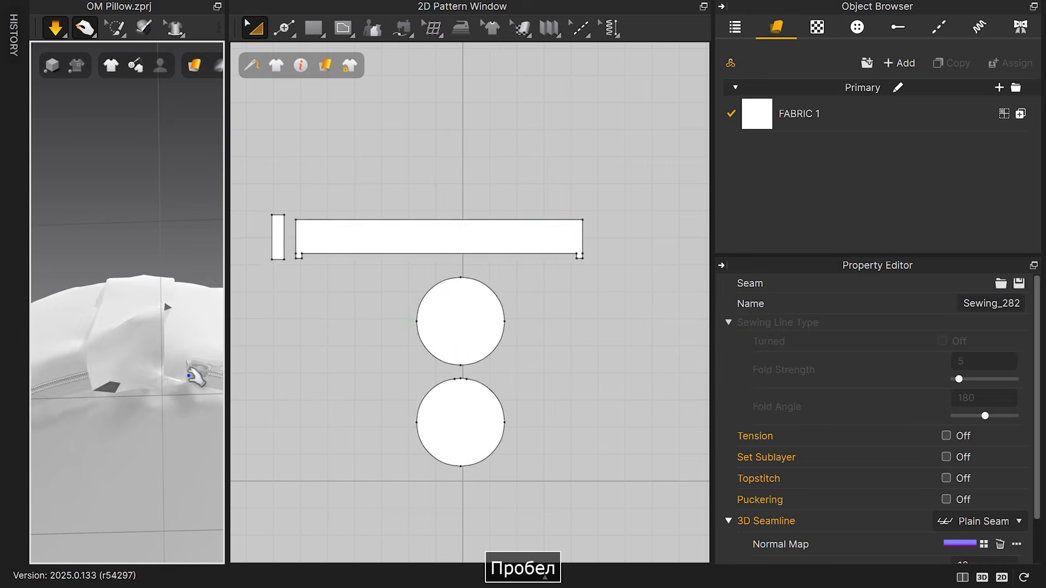
{"action": "key", "text": "space"}
{"action": "right_click_drag", "start_coordinate": [136, 348], "coordinate": [145, 313]}
{"action": "scroll", "coordinate": [145, 313], "scroll_direction": "down", "scroll_amount": 2}
{"action": "key", "text": "space"}
{"action": "key", "text": "space"}
- Set the rectangular strap's Particle Distance to 5 mm and simulate
{"action": "key", "text": "q"}
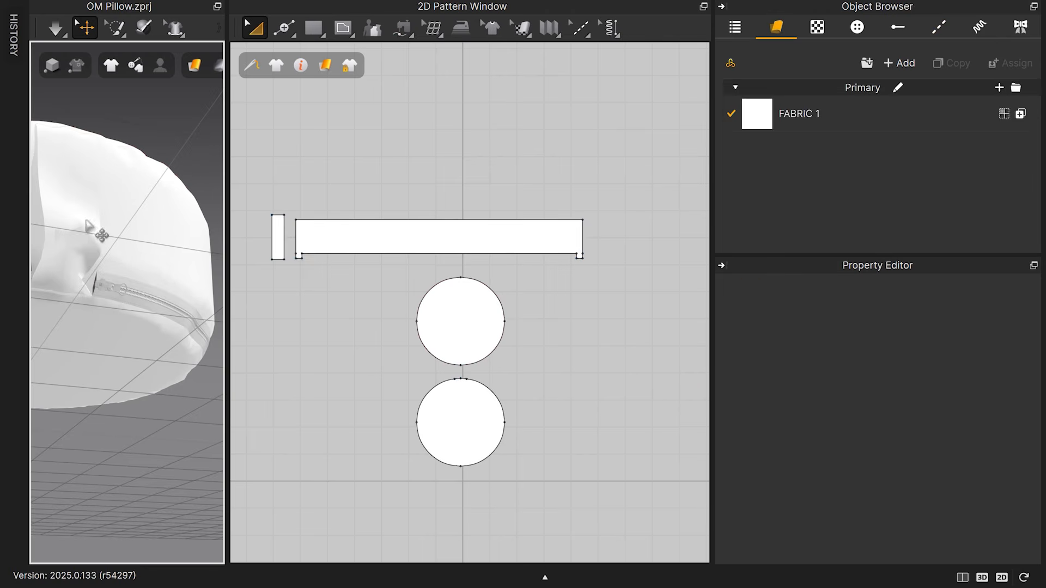
{"action": "left_click", "coordinate": [86, 219]}
{"action": "left_click", "coordinate": [975, 399]}
{"action": "type", "text": "5"}
{"action": "middle_click_drag", "start_coordinate": [147, 261], "coordinate": [205, 339]}
{"action": "key", "text": "space"}
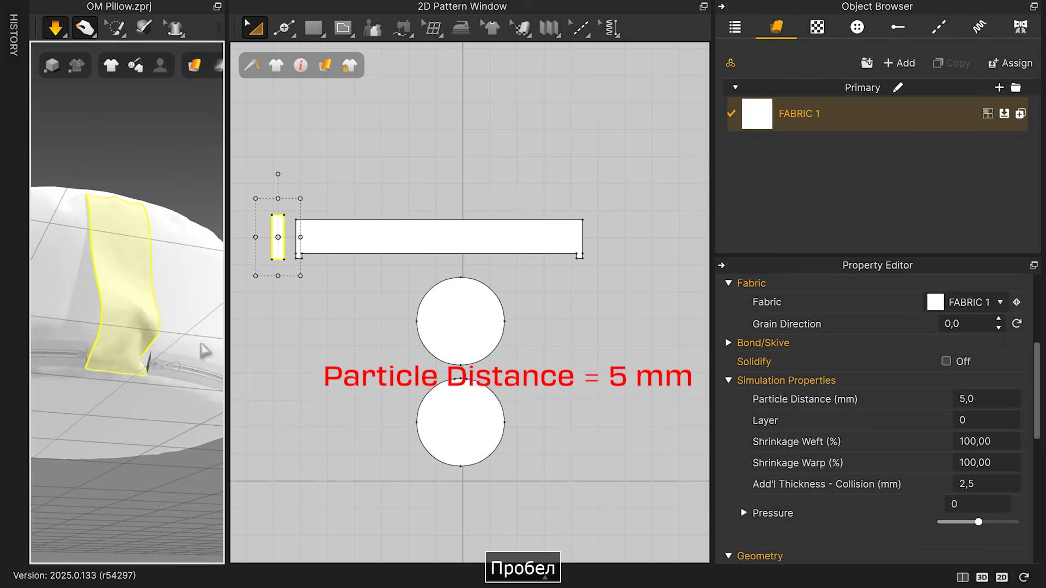
{"action": "key", "text": "space"}
- Select all four patterns, open their Particle Distance for editing and run the simulation
{"action": "right_click_drag", "start_coordinate": [163, 235], "coordinate": [159, 322]}
{"action": "scroll", "coordinate": [435, 236], "scroll_direction": "down", "scroll_amount": 3}
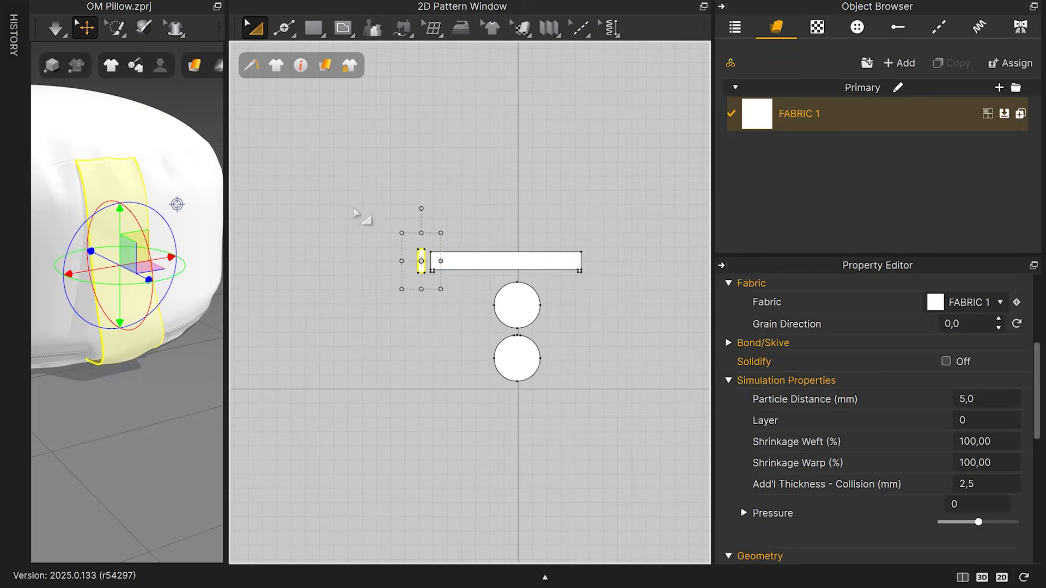
{"action": "left_click_drag", "start_coordinate": [361, 217], "coordinate": [632, 423]}
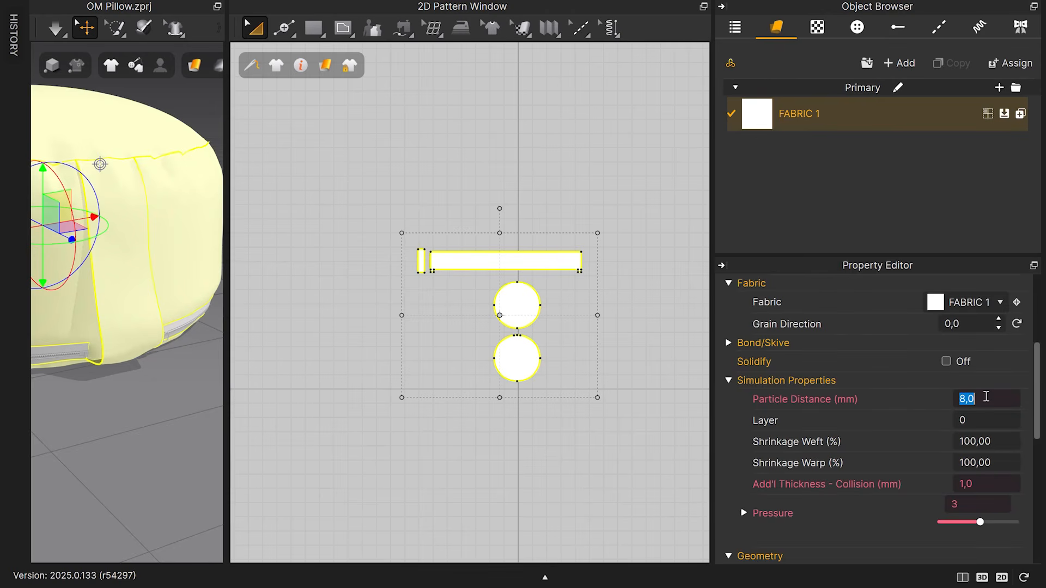
{"action": "key", "text": "space"}
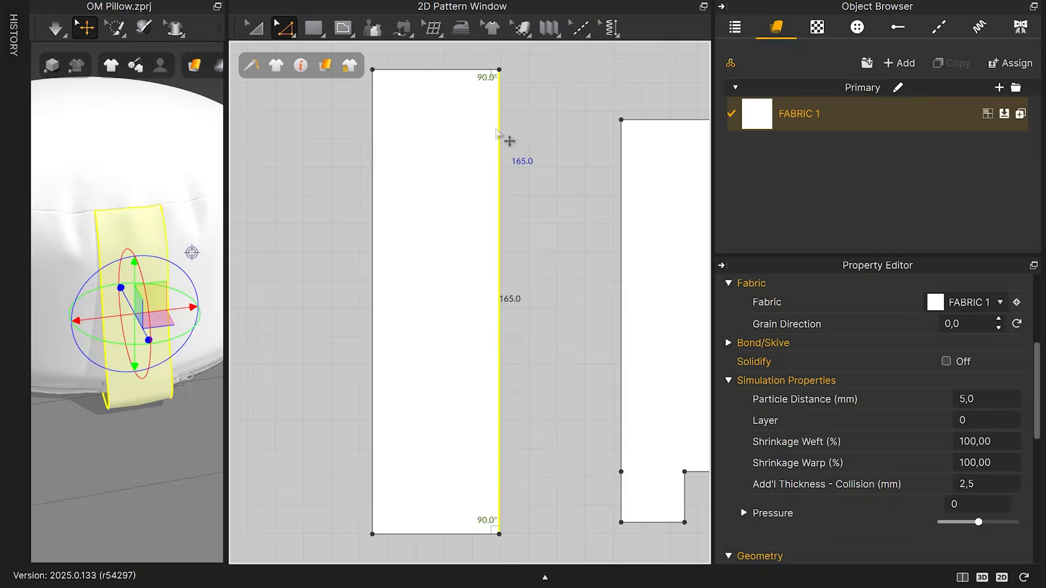
- Offset both long edges of the strap inward by 2 mm as internal lines
{"action": "right_click", "coordinate": [497, 131]}
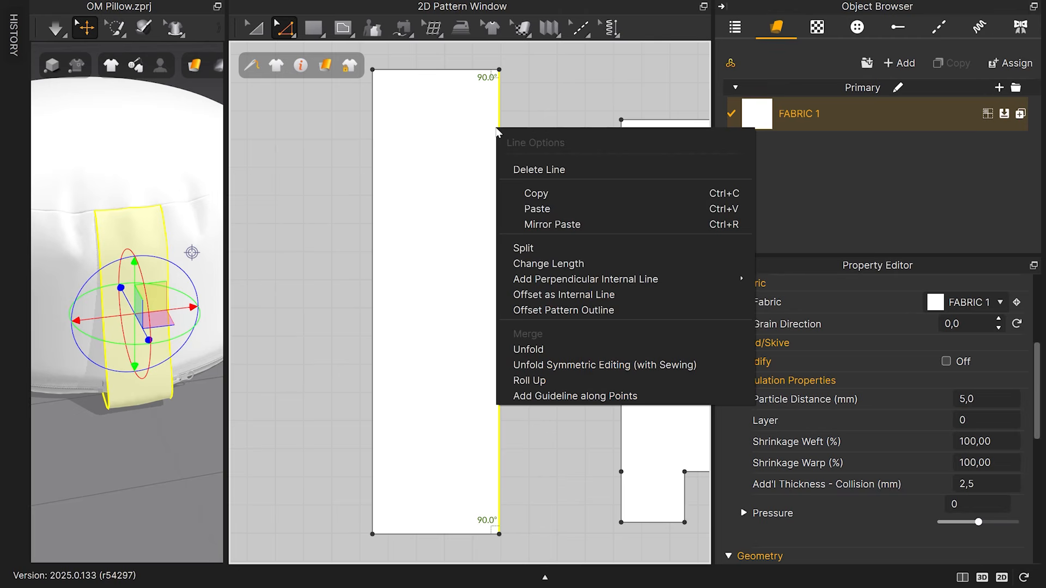
{"action": "left_click", "coordinate": [566, 294]}
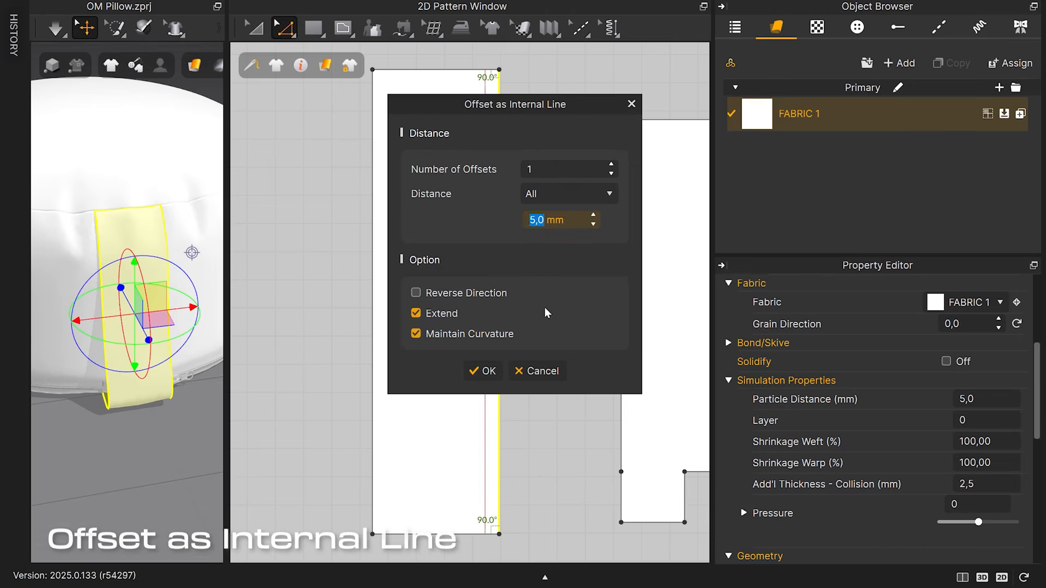
{"action": "left_click", "coordinate": [489, 377]}
{"action": "left_click", "coordinate": [374, 391]}
{"action": "right_click", "coordinate": [374, 102]}
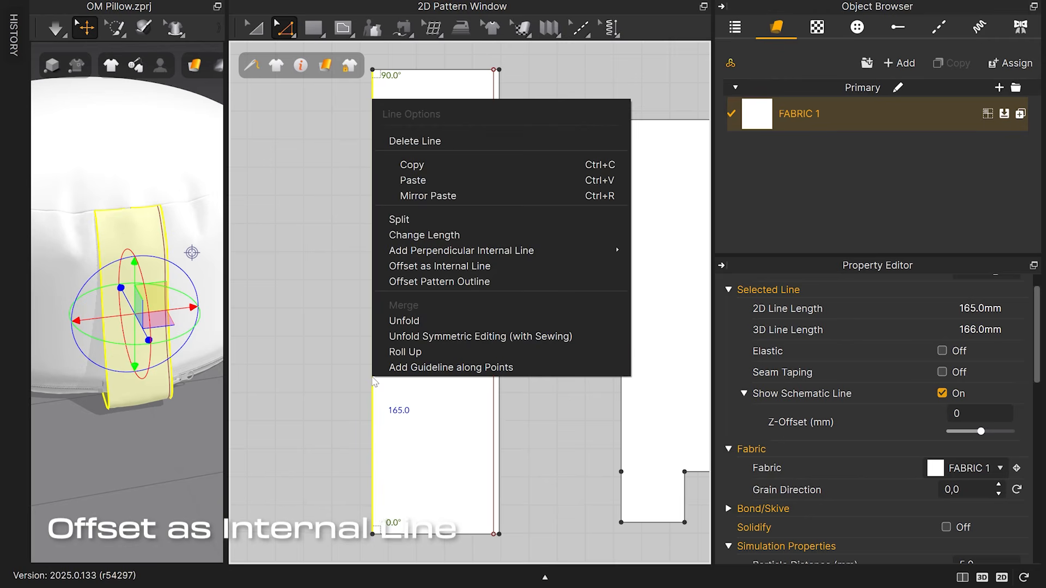
{"action": "left_click", "coordinate": [430, 266]}
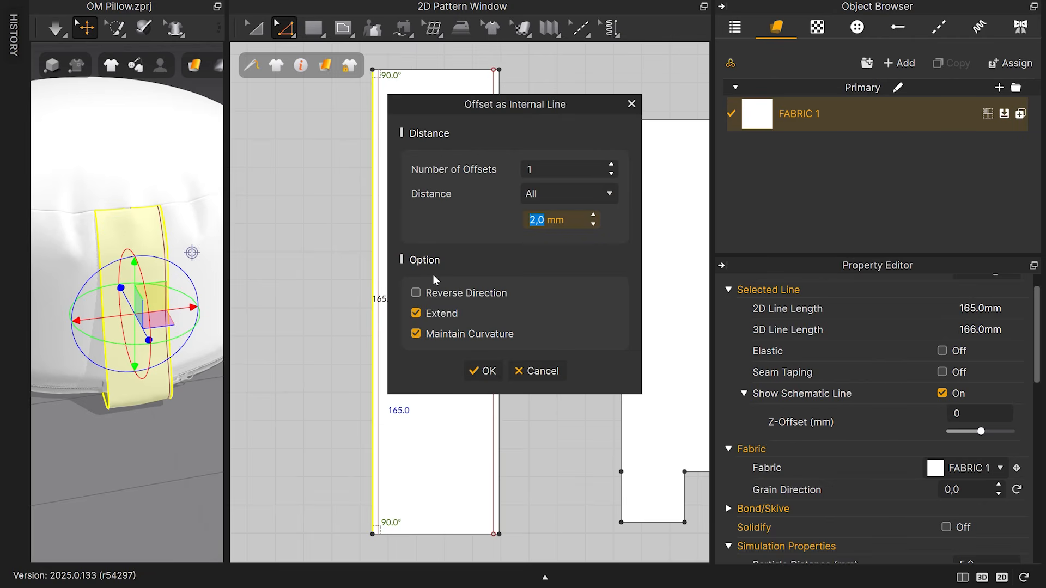
{"action": "left_click", "coordinate": [490, 374]}
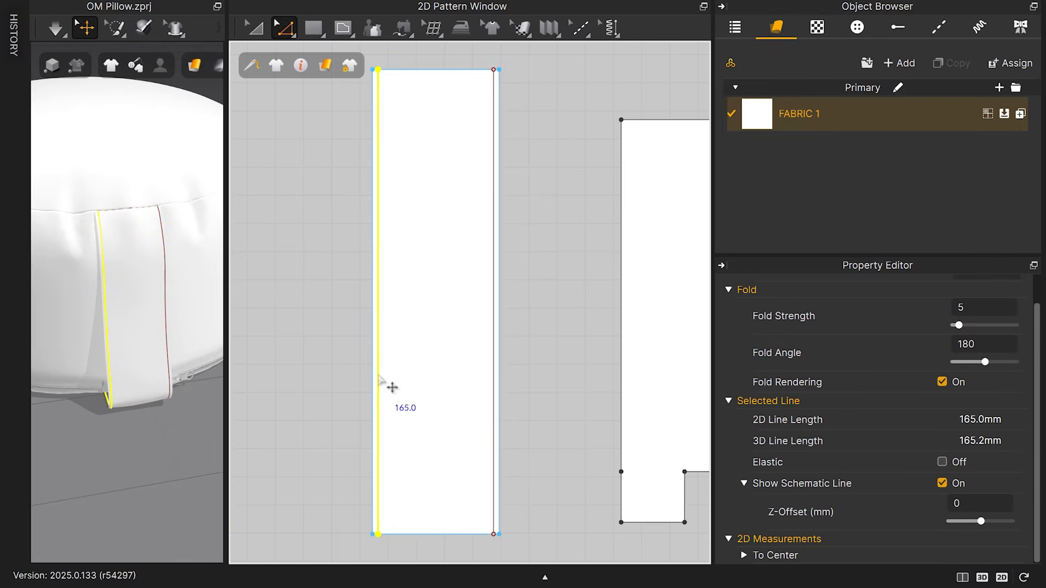
- Change the base color of FABRIC 1 to dark green 2F4E24
{"action": "key", "text": "a"}
{"action": "scroll", "coordinate": [579, 427], "scroll_direction": "down", "scroll_amount": 5}
{"action": "left_click", "coordinate": [818, 115]}
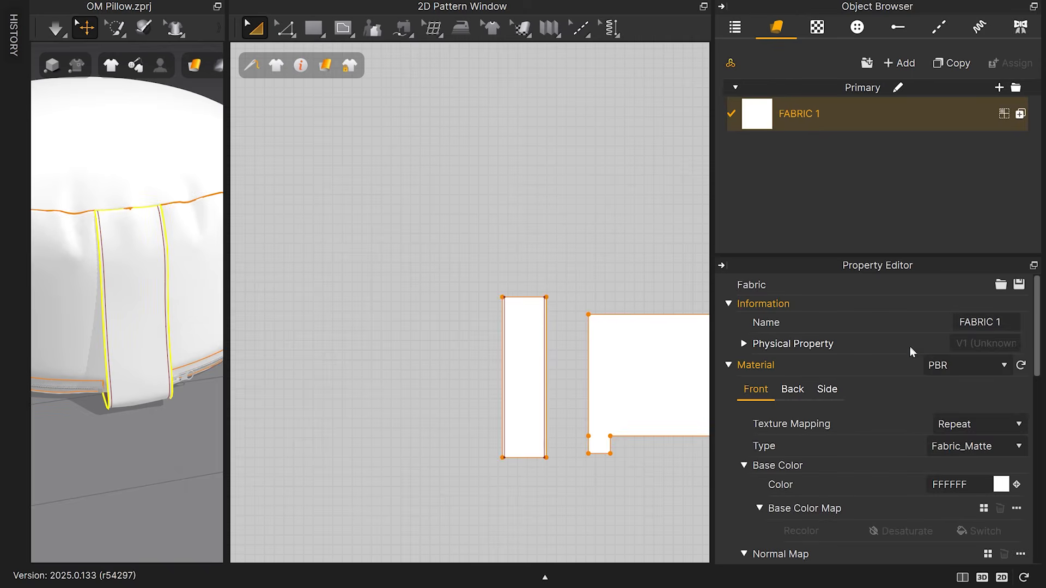
{"action": "left_click", "coordinate": [1002, 485]}
{"action": "left_click", "coordinate": [360, 287]}
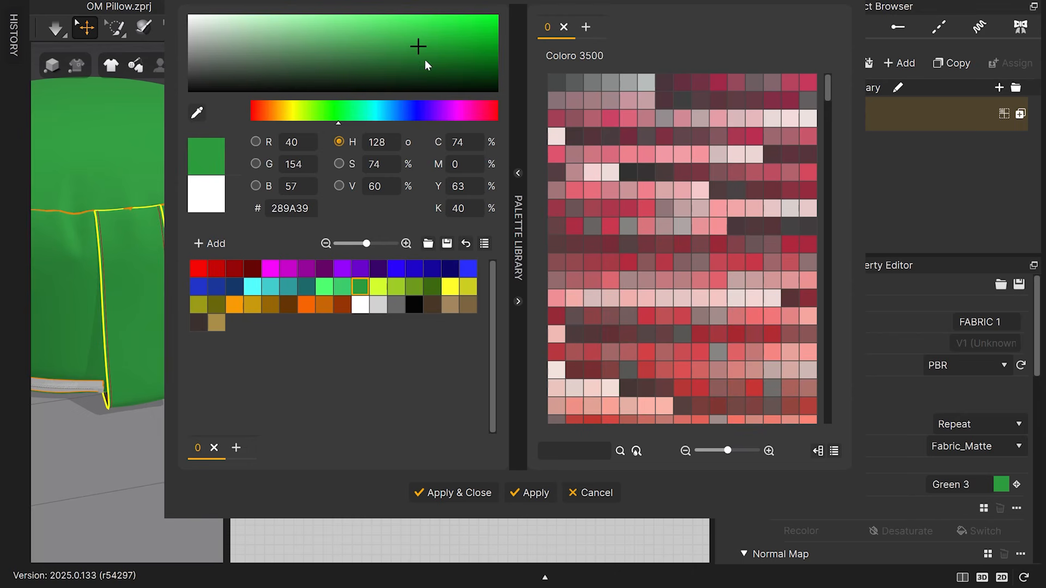
{"action": "left_click_drag", "start_coordinate": [413, 70], "coordinate": [357, 70]}
{"action": "left_click", "coordinate": [525, 493]}
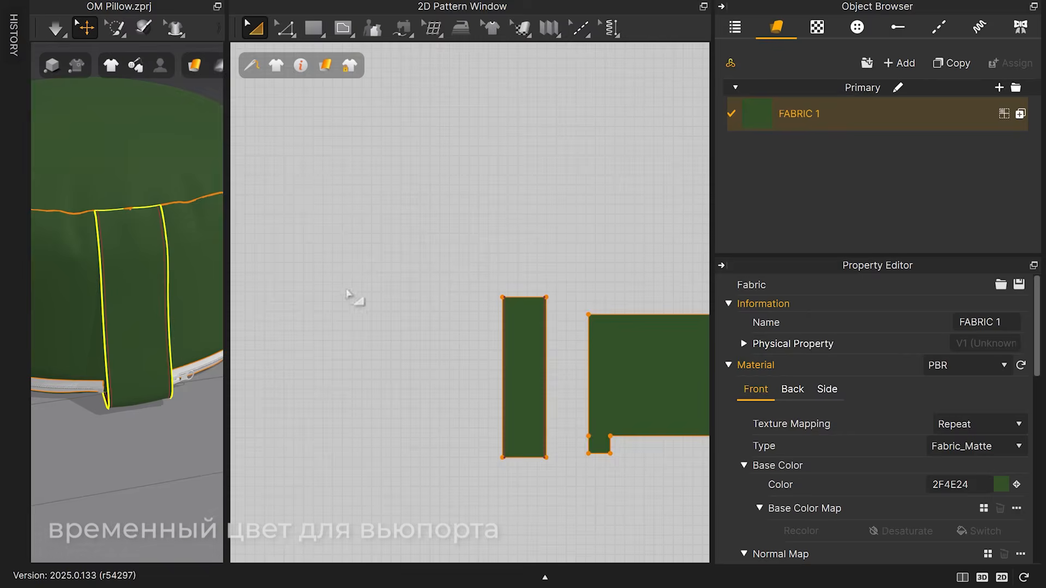
- Offset the strap's two lengthwise internal lines inward to add a second internal line along each side
{"action": "scroll", "coordinate": [561, 348], "scroll_direction": "up", "scroll_amount": 5}
{"action": "right_click", "coordinate": [549, 337]}
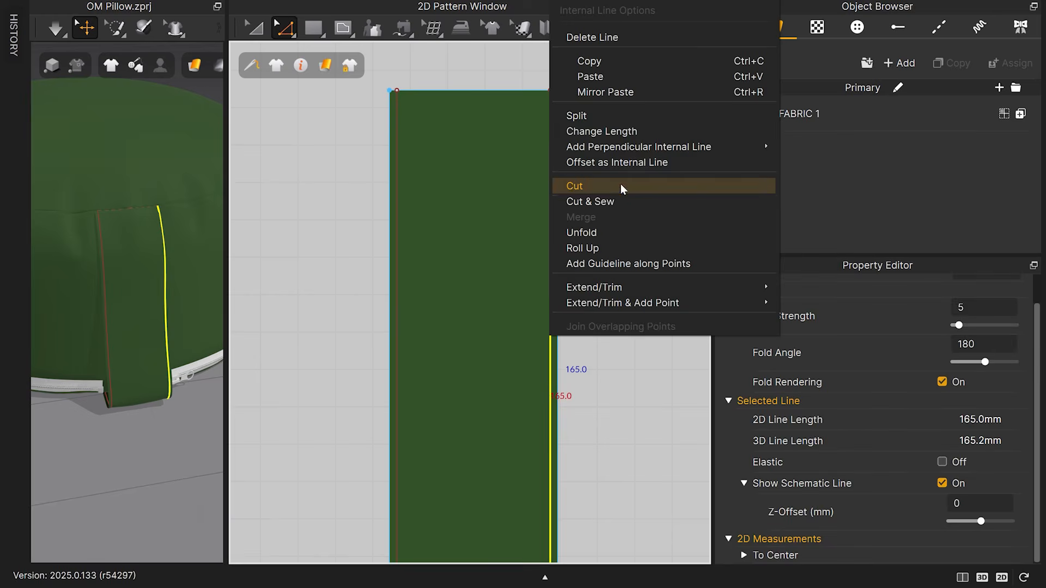
{"action": "left_click", "coordinate": [629, 163]}
{"action": "left_click", "coordinate": [480, 385]}
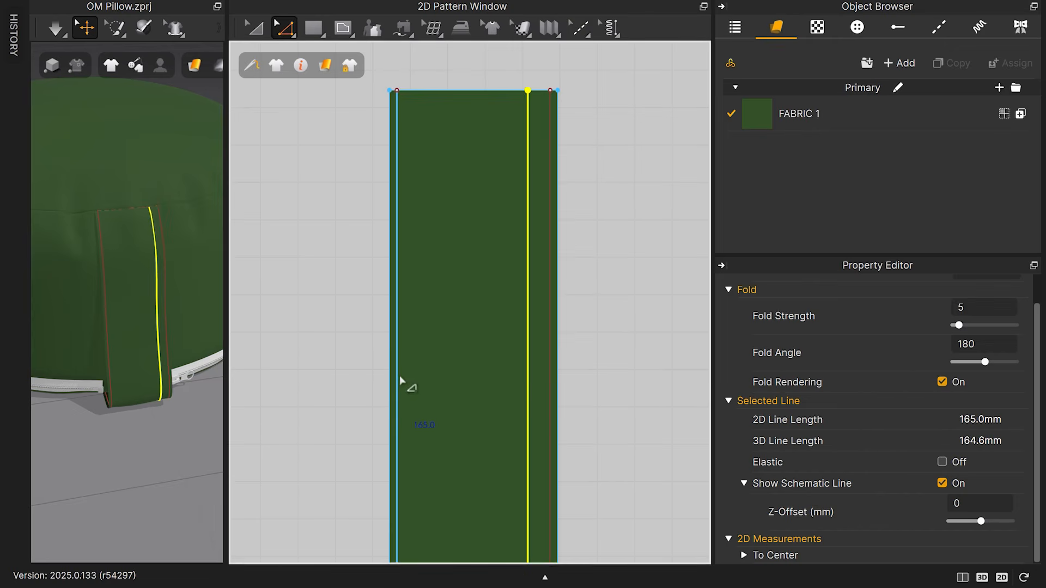
{"action": "right_click", "coordinate": [401, 379]}
{"action": "left_click", "coordinate": [442, 201]}
{"action": "left_click", "coordinate": [486, 383]}
{"action": "scroll", "coordinate": [394, 381], "scroll_direction": "down", "scroll_amount": 3}
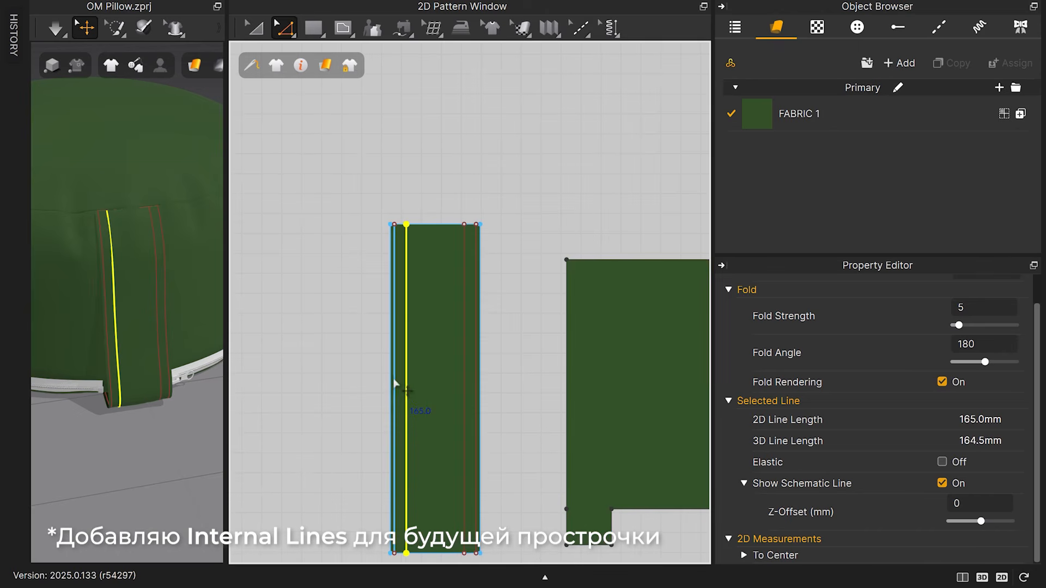
- Offset the strap's lower edge upward by 20 mm as an internal line
{"action": "key", "text": "F6"}
{"action": "left_click", "coordinate": [456, 501]}
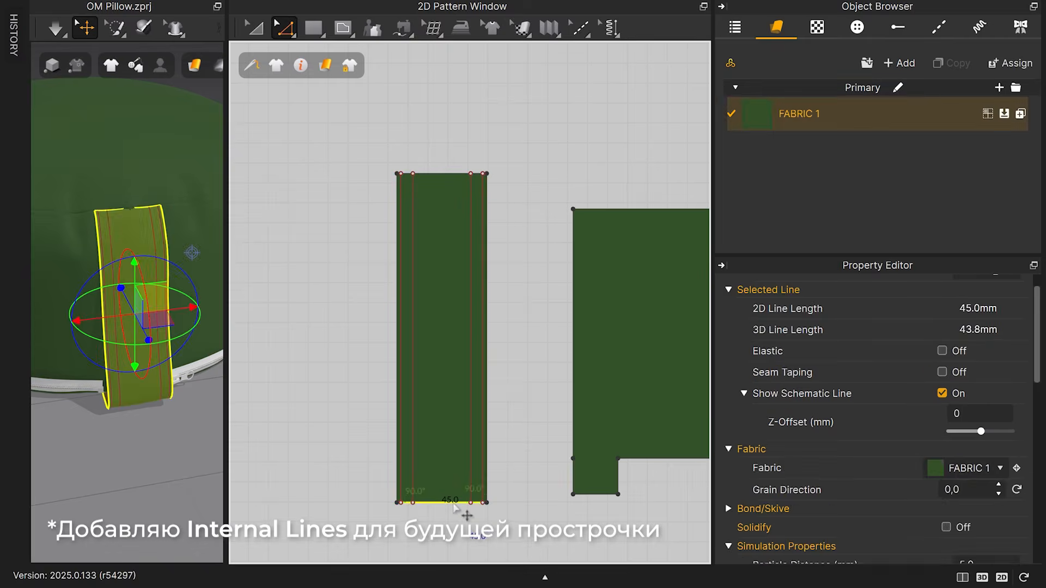
{"action": "right_click", "coordinate": [456, 502]}
{"action": "type", "text": "20.0"}
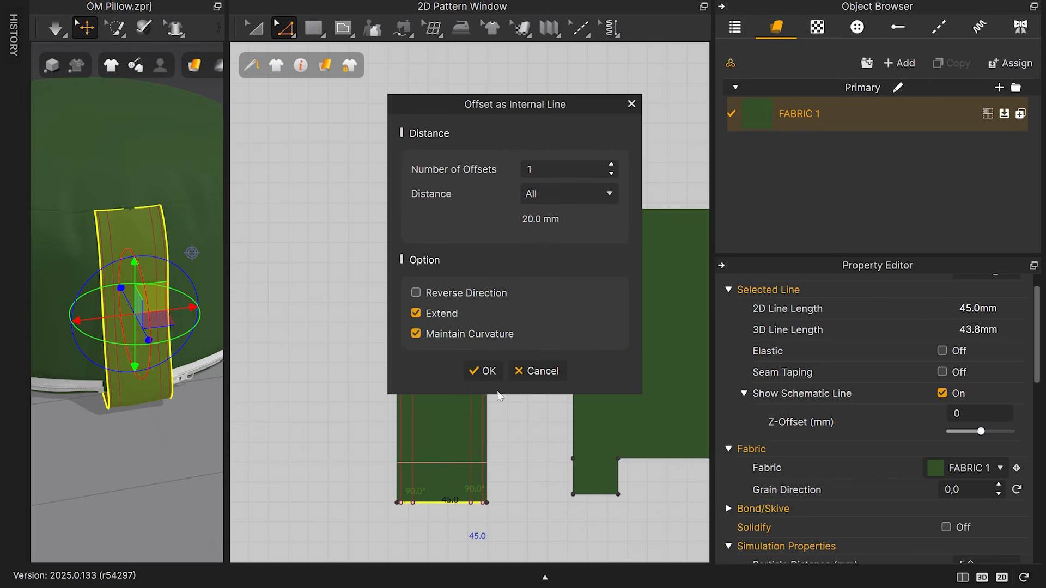
{"action": "left_click", "coordinate": [488, 375]}
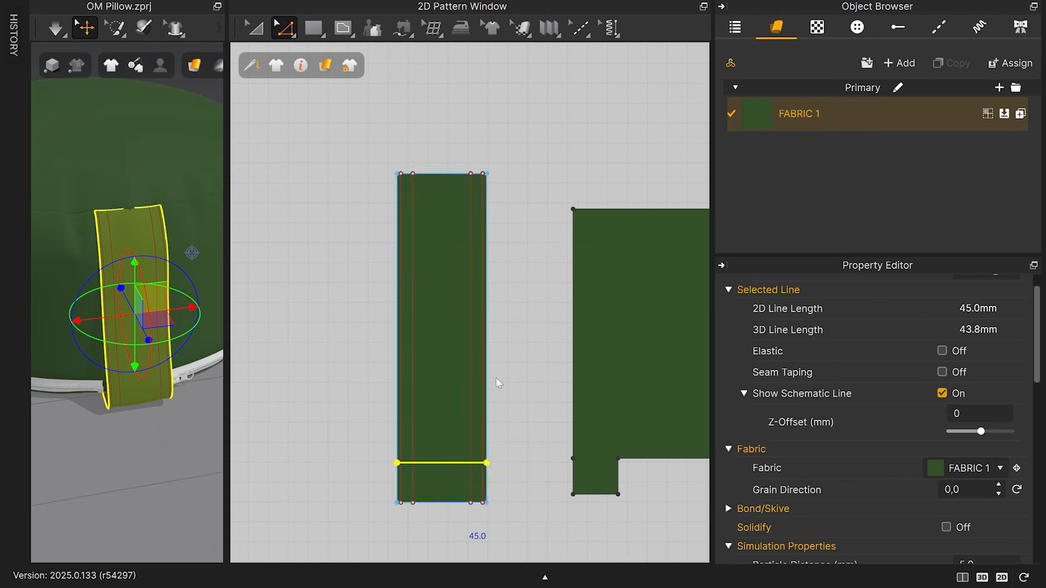
- Draw an internal line across the top of each small tab at the side strip's ends
{"action": "scroll", "coordinate": [199, 374], "scroll_direction": "up", "scroll_amount": 4}
{"action": "right_click_drag", "start_coordinate": [198, 373], "coordinate": [156, 363]}
{"action": "key", "text": "m"}
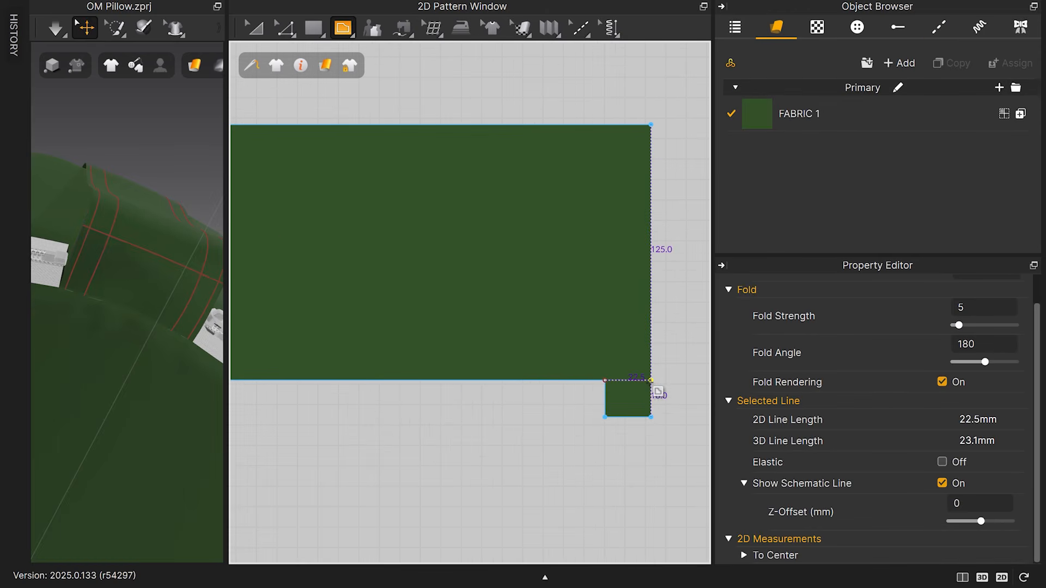
{"action": "right_click_drag", "start_coordinate": [164, 349], "coordinate": [119, 332]}
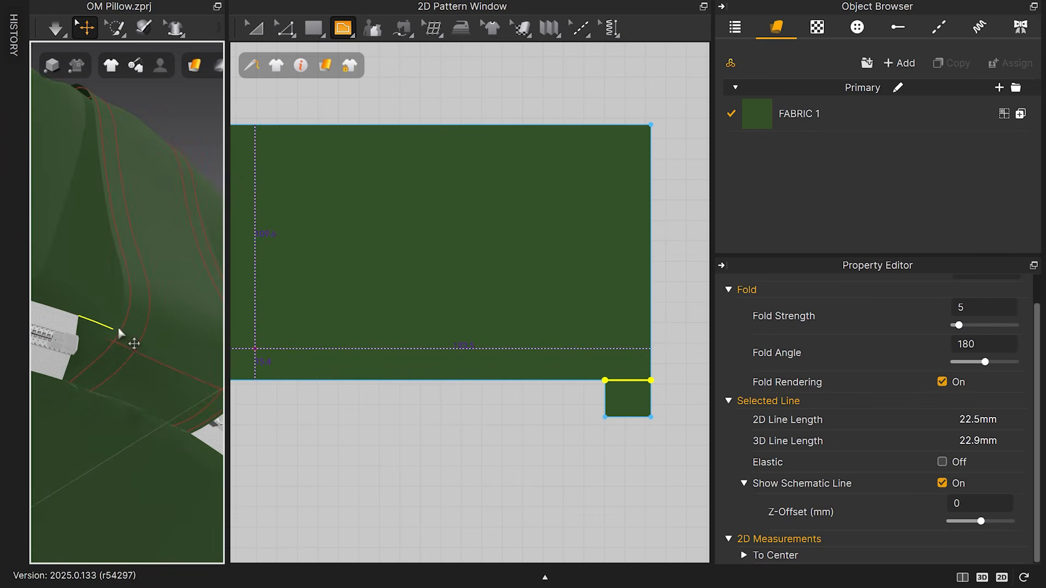
{"action": "left_click_drag", "start_coordinate": [225, 331], "coordinate": [478, 341]}
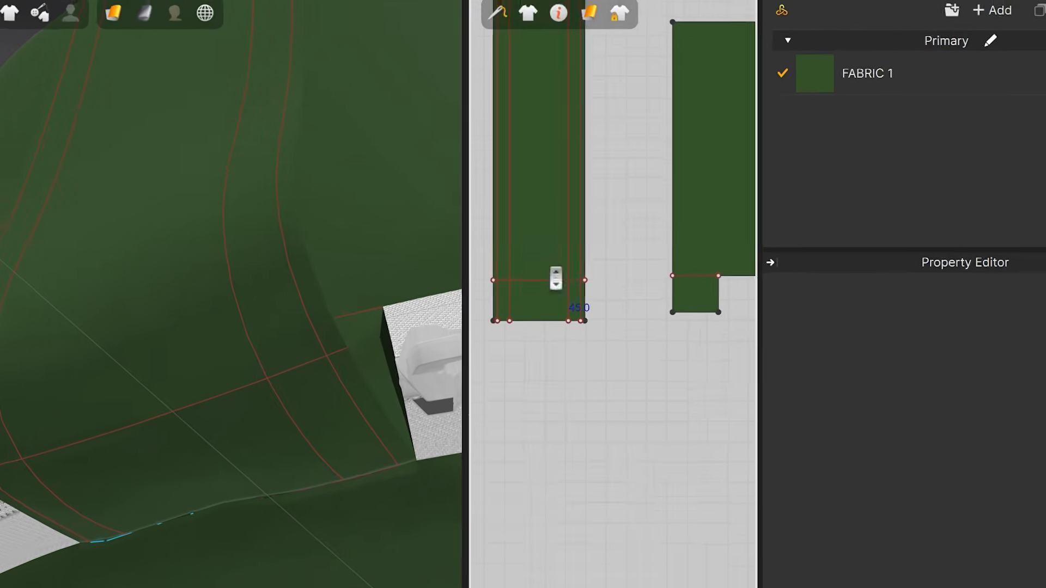
- Split the strap's crosswise internal line uniformly into 2 segments
{"action": "right_click", "coordinate": [545, 281]}
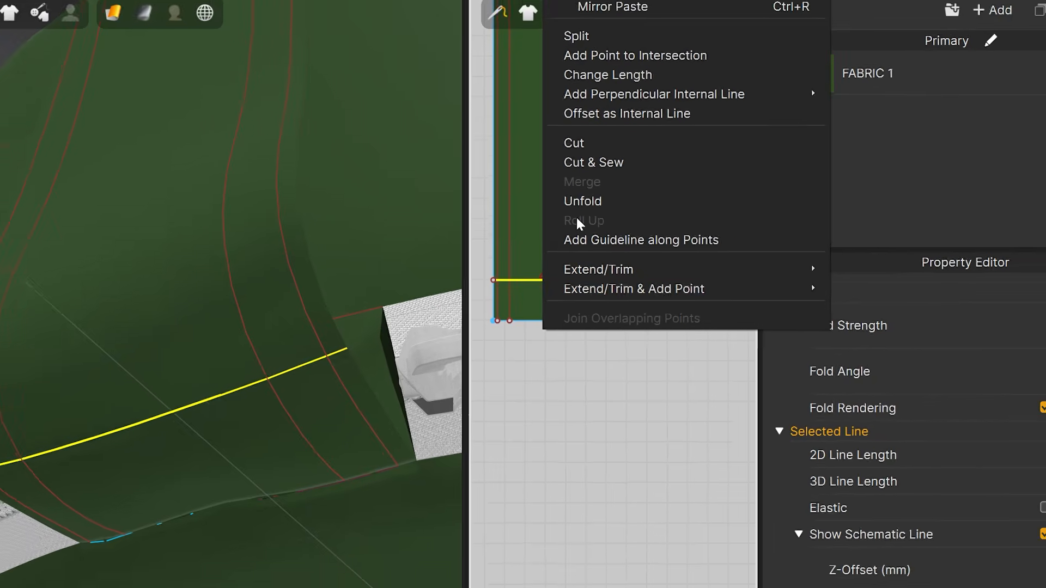
{"action": "left_click", "coordinate": [604, 86]}
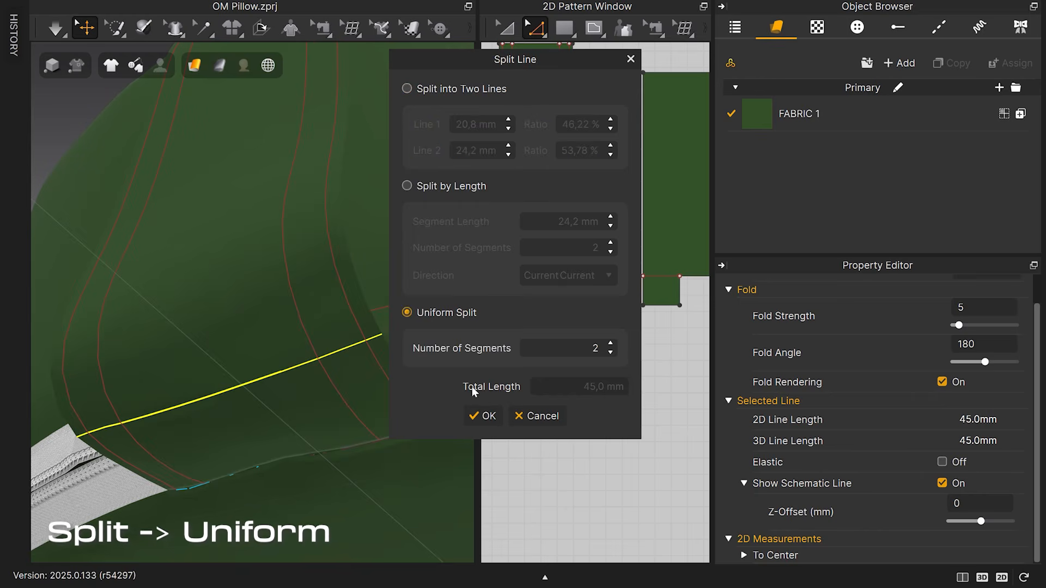
{"action": "left_click", "coordinate": [479, 416]}
- Segment-sew the two halves of the strap's crosswise line to the internal lines on the strip's tabs, and simulate
{"action": "key", "text": "n"}
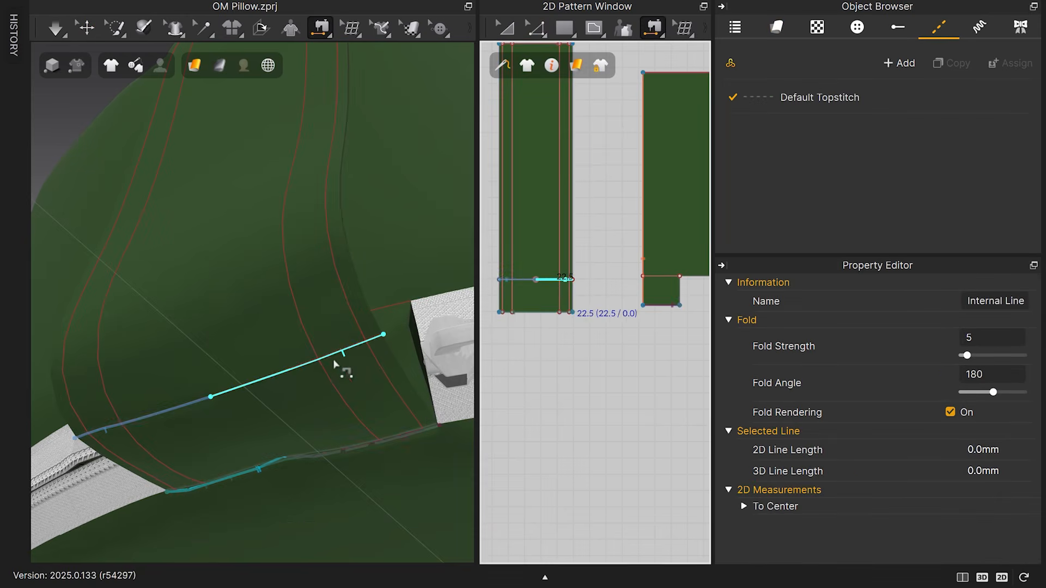
{"action": "left_click", "coordinate": [333, 361]}
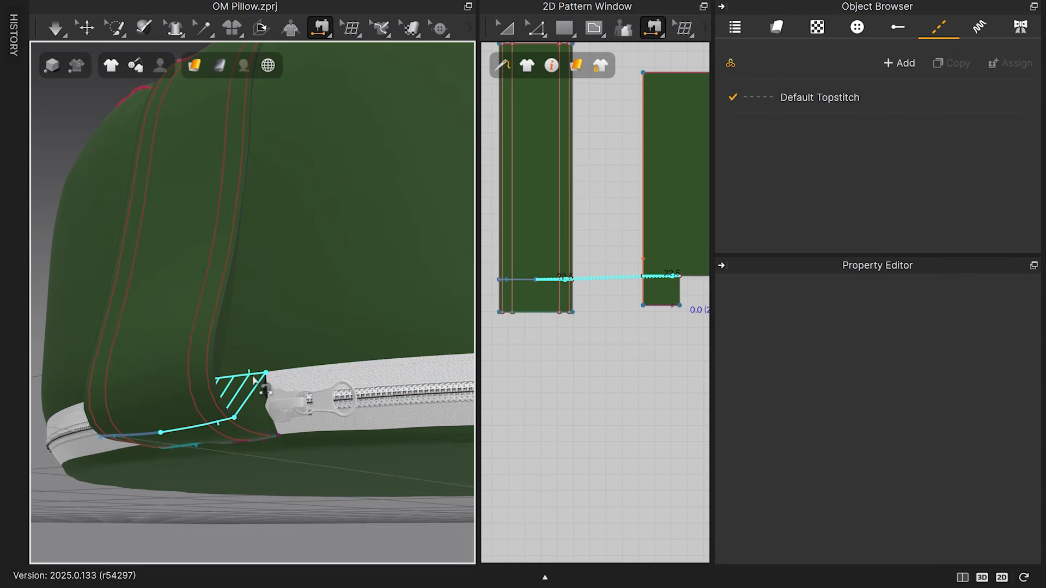
{"action": "left_click", "coordinate": [253, 377]}
{"action": "key", "text": "space"}
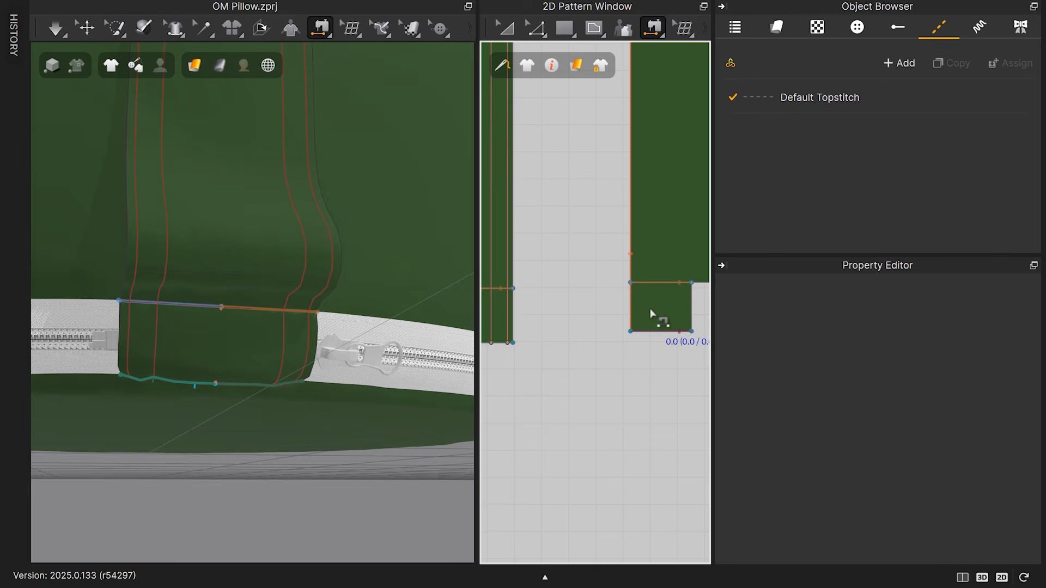
- Offset the free side edge of the first end tab on the side strip by 8 mm as an extended internal line
{"action": "right_click_drag", "start_coordinate": [659, 312], "coordinate": [577, 314]}
{"action": "scroll", "coordinate": [579, 312], "scroll_direction": "up", "scroll_amount": 3}
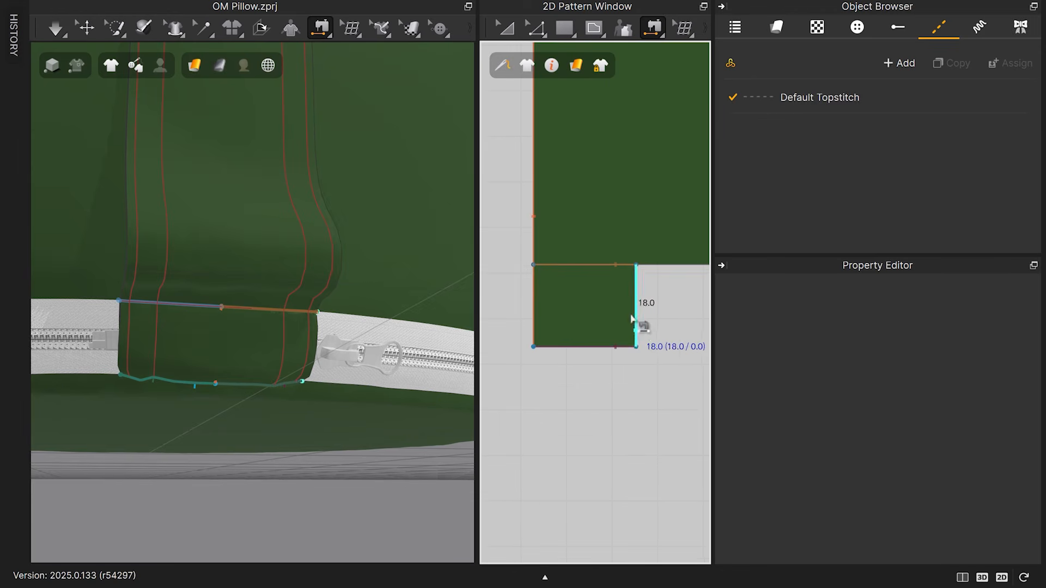
{"action": "key", "text": "z"}
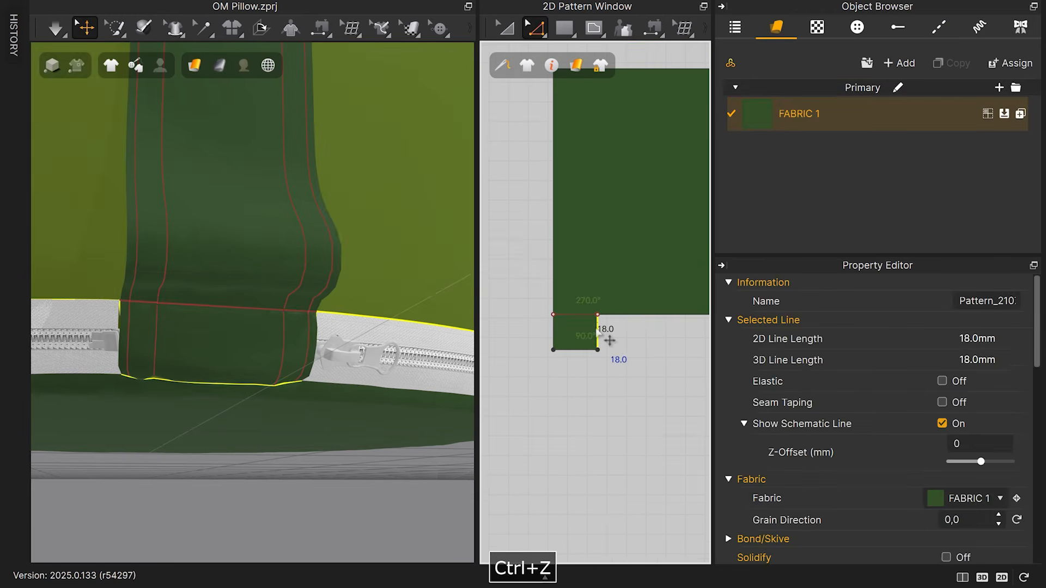
{"action": "right_click", "coordinate": [597, 328]}
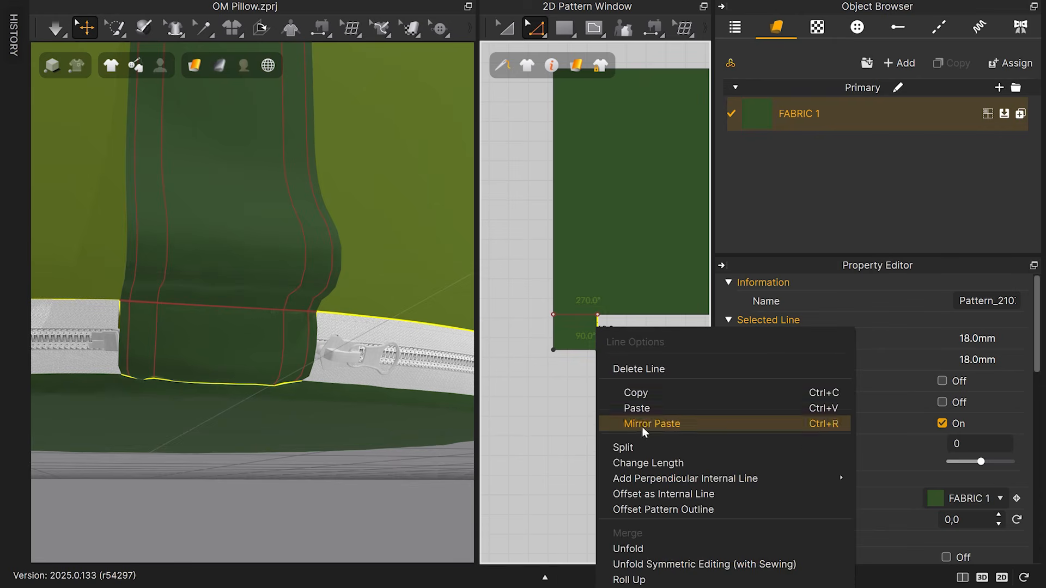
{"action": "left_click", "coordinate": [657, 494]}
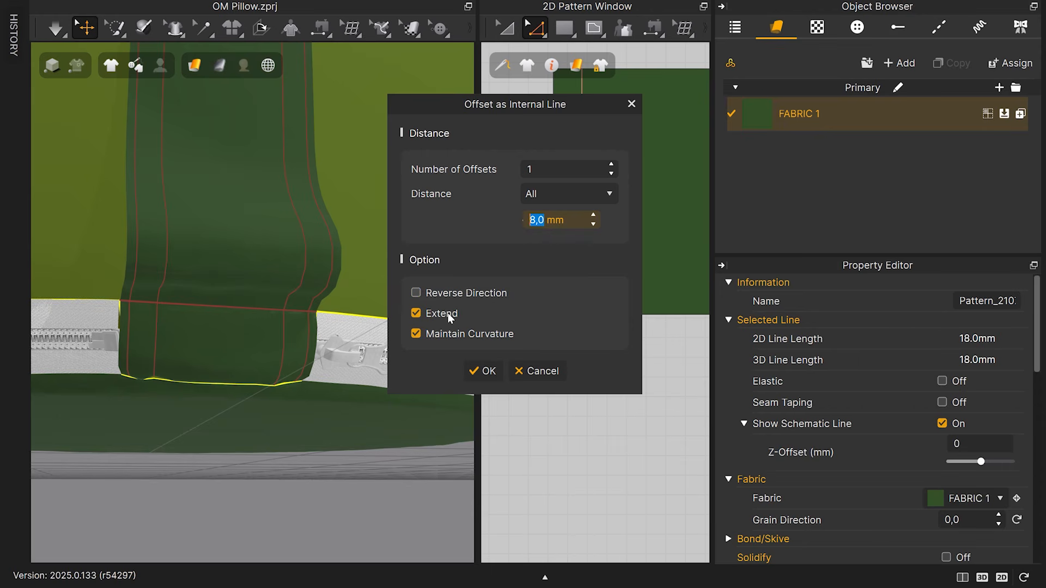
{"action": "left_click", "coordinate": [482, 370]}
{"action": "scroll", "coordinate": [573, 349], "scroll_direction": "down", "scroll_amount": 3}
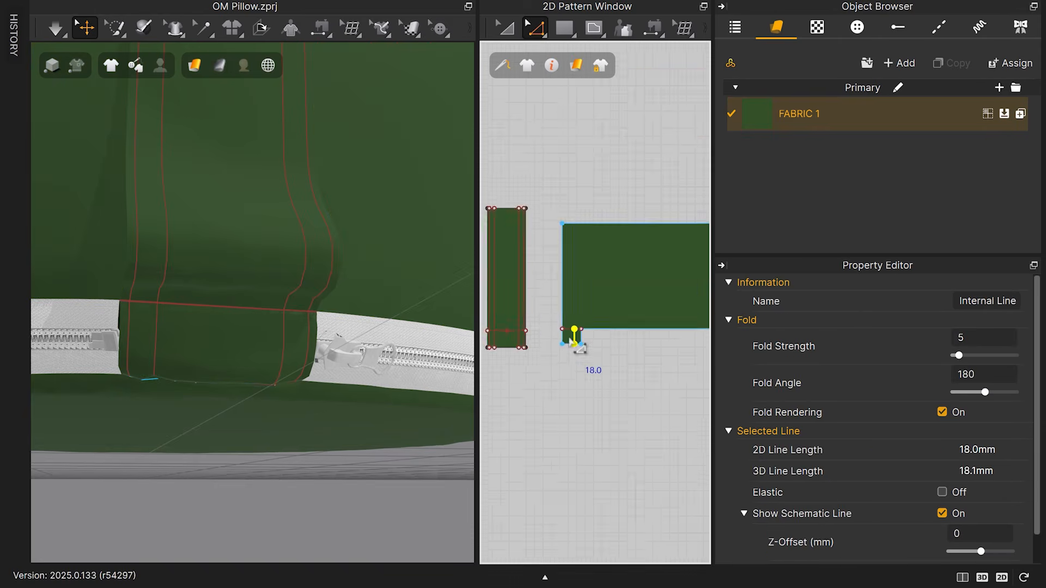
- Add points on the strap's two inner lengthwise lines where they meet the crosswise internal line
{"action": "scroll", "coordinate": [607, 303], "scroll_direction": "up", "scroll_amount": 6}
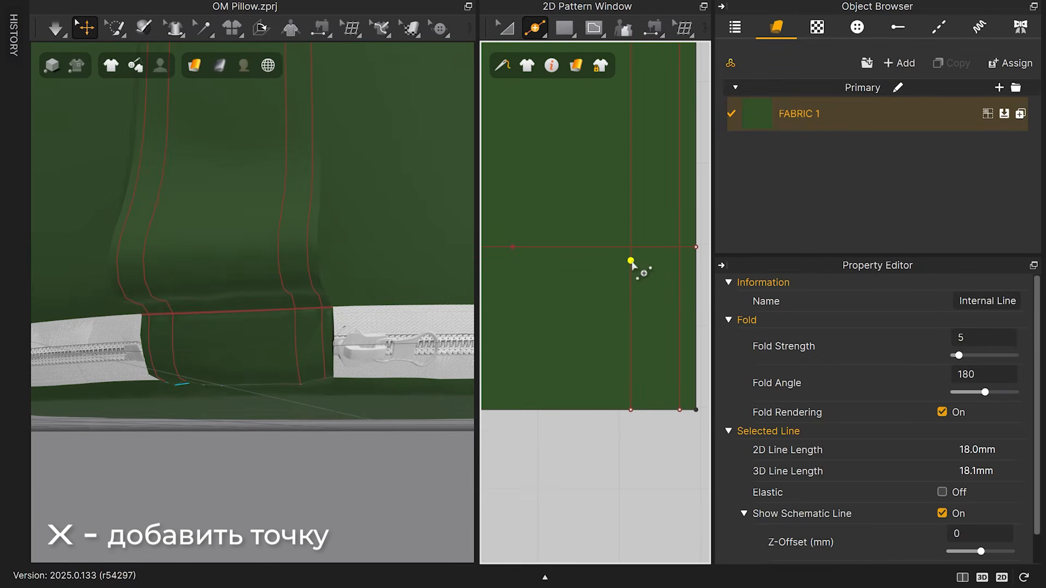
{"action": "key", "text": "x"}
{"action": "scroll", "coordinate": [690, 261], "scroll_direction": "down", "scroll_amount": 2}
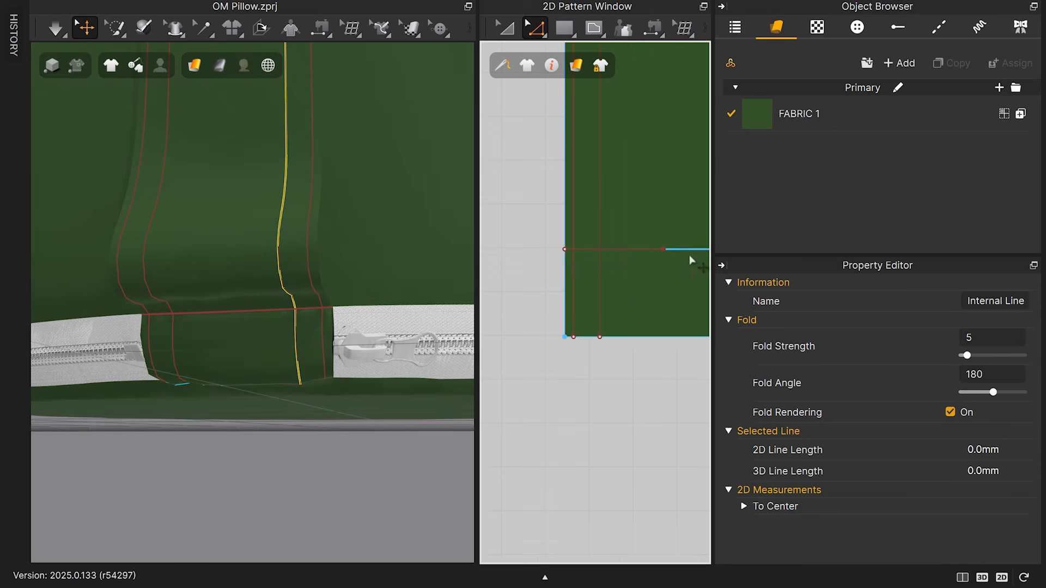
{"action": "scroll", "coordinate": [600, 262], "scroll_direction": "up", "scroll_amount": 3}
{"action": "key", "text": "ctrl+z"}
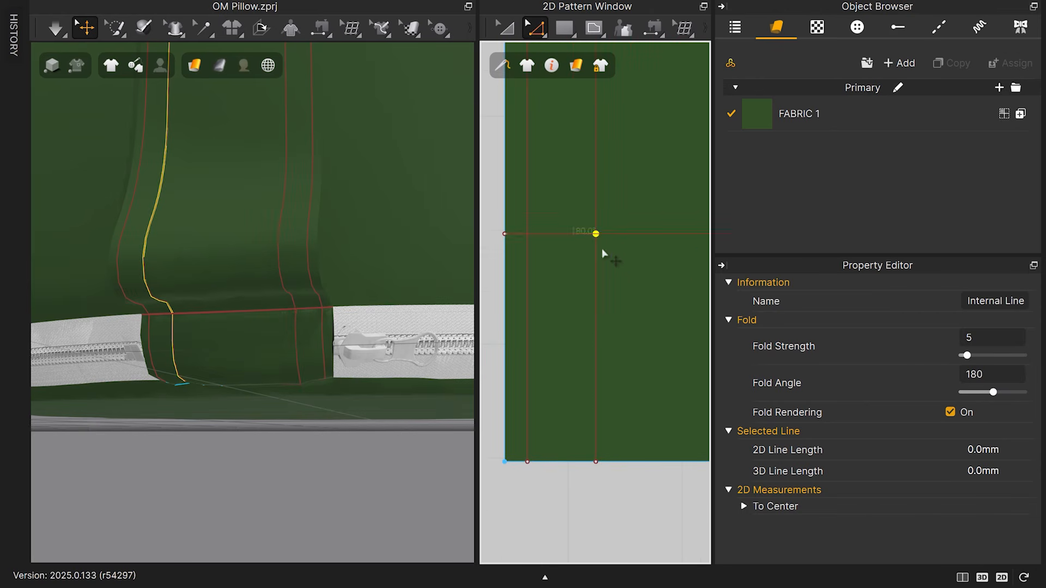
- Segment-sew the lower segment of the strap's right inner line to the new internal line on the first tab
{"action": "scroll", "coordinate": [607, 283], "scroll_direction": "down", "scroll_amount": 7}
{"action": "middle_click_drag", "start_coordinate": [686, 313], "coordinate": [602, 305]}
{"action": "scroll", "coordinate": [599, 294], "scroll_direction": "up", "scroll_amount": 2}
{"action": "key", "text": "n"}
{"action": "left_click", "coordinate": [523, 287]}
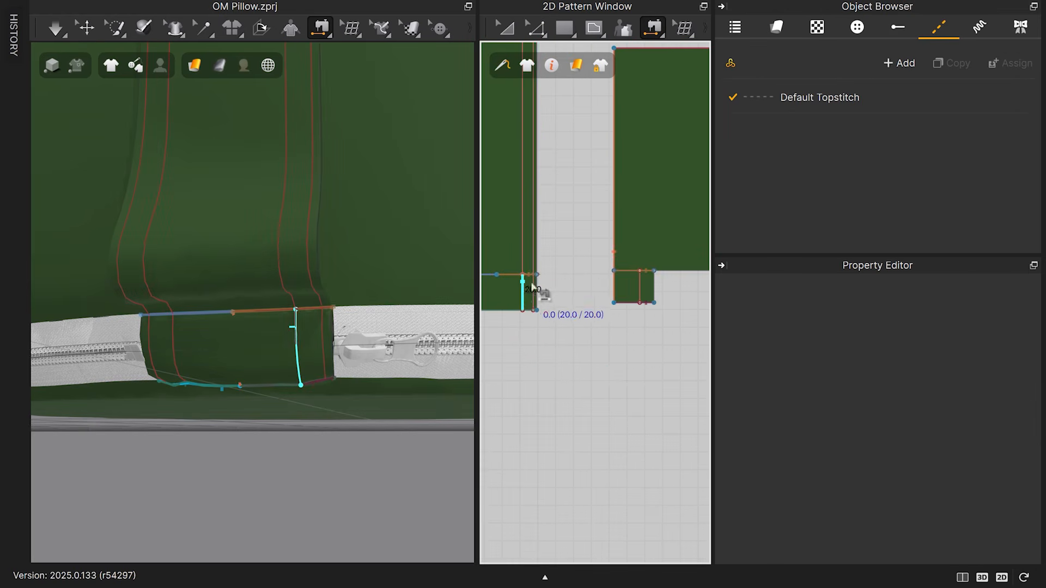
{"action": "left_click", "coordinate": [640, 286]}
{"action": "scroll", "coordinate": [577, 313], "scroll_direction": "down", "scroll_amount": 3}
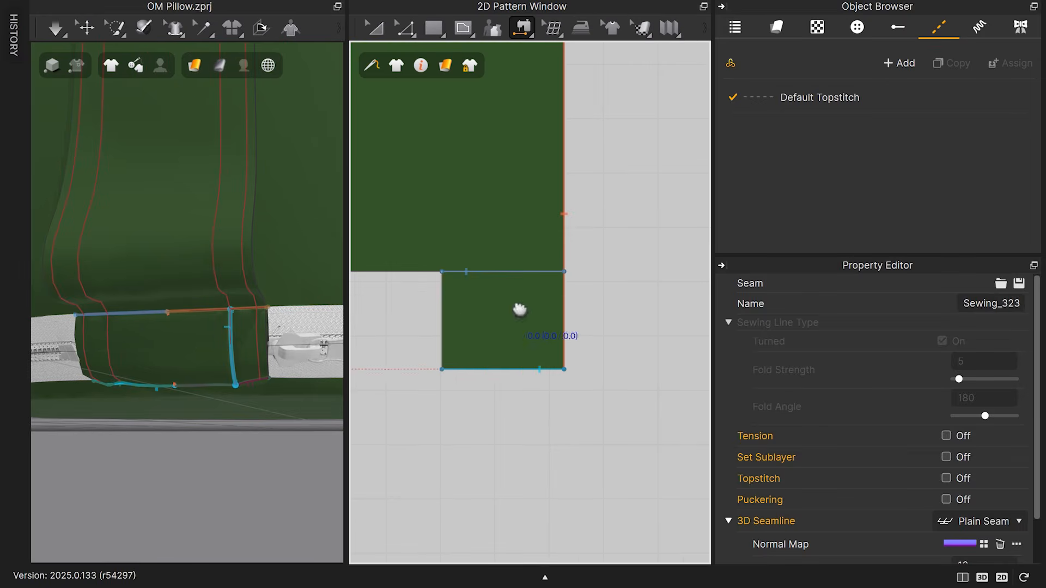
- Offset the free side edge of the tab at the side strip's other end as an internal line
{"action": "key", "text": "z"}
{"action": "right_click", "coordinate": [443, 319]}
{"action": "left_click", "coordinate": [496, 483]}
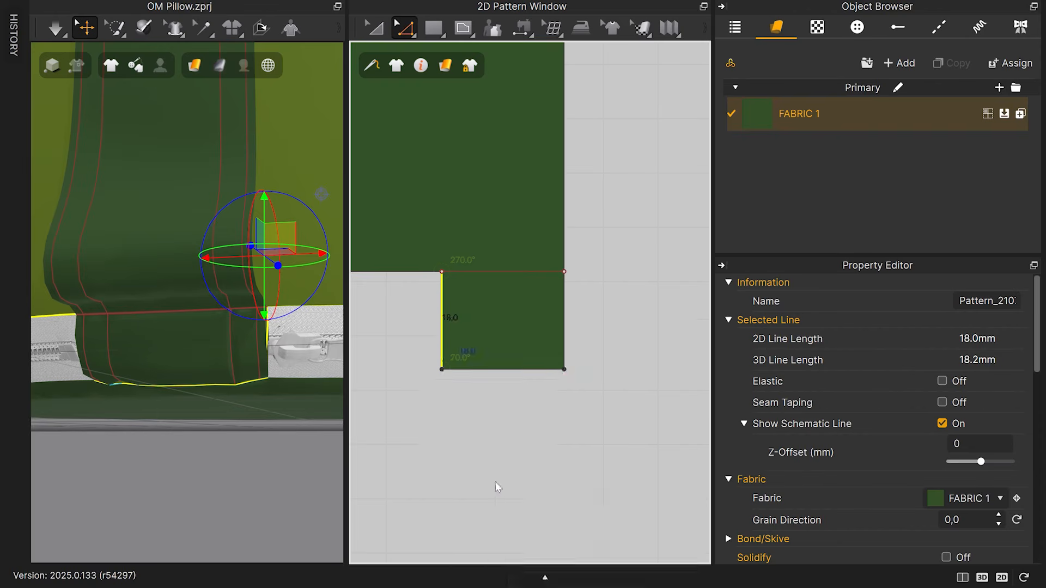
{"action": "left_click", "coordinate": [496, 375]}
- Segment-sew the second tab's internal line to the lower segment of the strap's left inner line, and simulate
{"action": "key", "text": "h"}
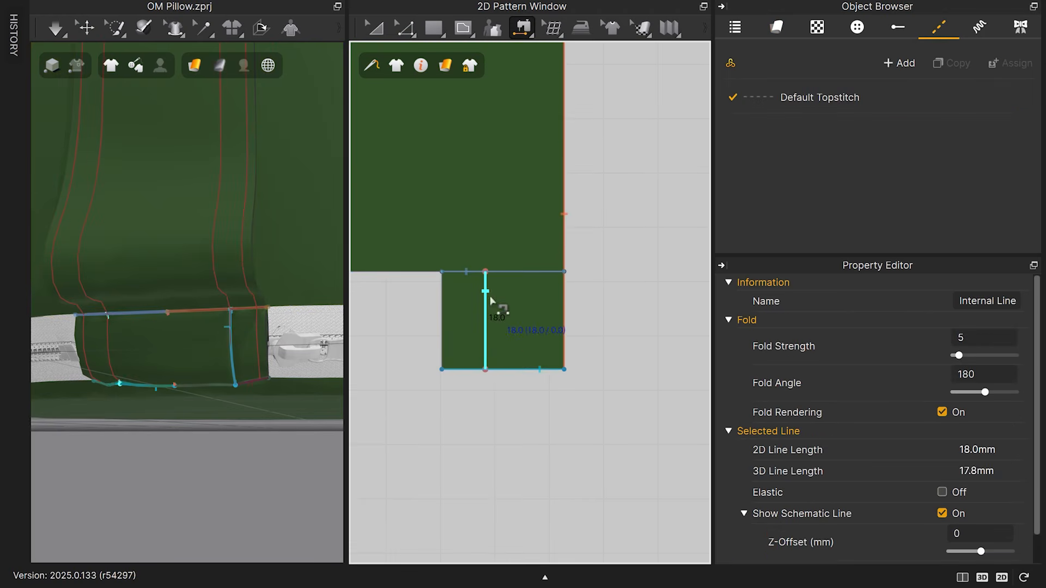
{"action": "scroll", "coordinate": [564, 334], "scroll_direction": "down", "scroll_amount": 5}
{"action": "middle_click_drag", "start_coordinate": [372, 342], "coordinate": [688, 328]}
{"action": "middle_click_drag", "start_coordinate": [355, 325], "coordinate": [481, 318]}
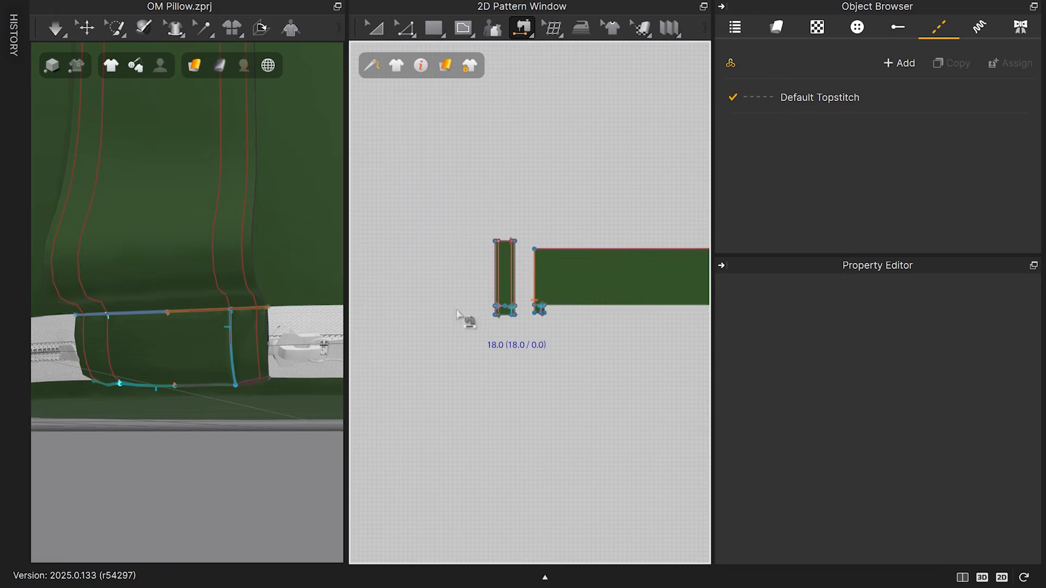
{"action": "scroll", "coordinate": [473, 310], "scroll_direction": "up", "scroll_amount": 5}
{"action": "left_click", "coordinate": [595, 308]}
{"action": "key", "text": "space"}
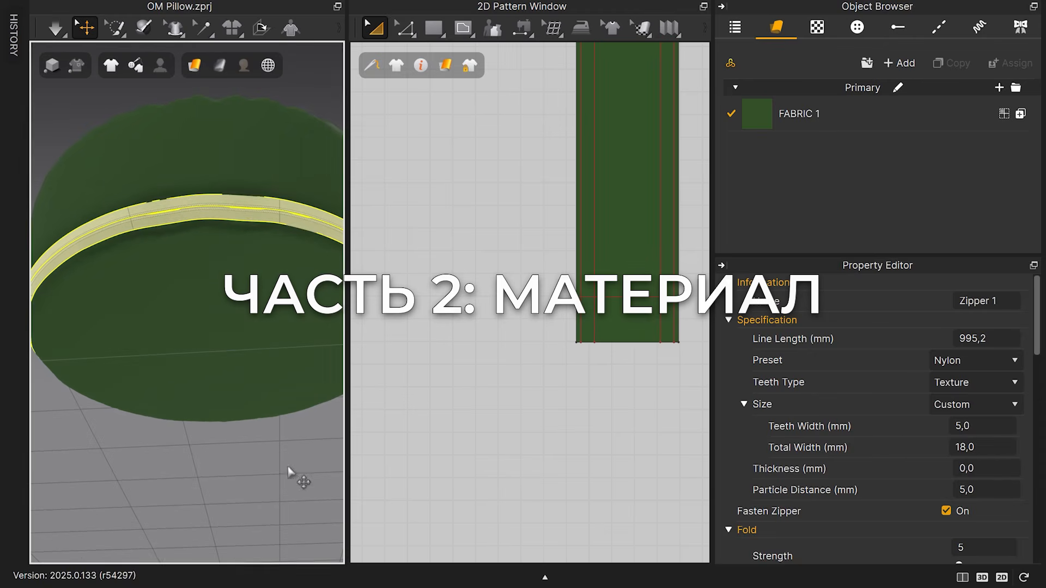
- Set the zipper teeth's base color to the green 324A2A sampled from the pillow fabric
{"action": "scroll", "coordinate": [937, 442], "scroll_direction": "down", "scroll_amount": 8}
{"action": "left_click", "coordinate": [1016, 372]}
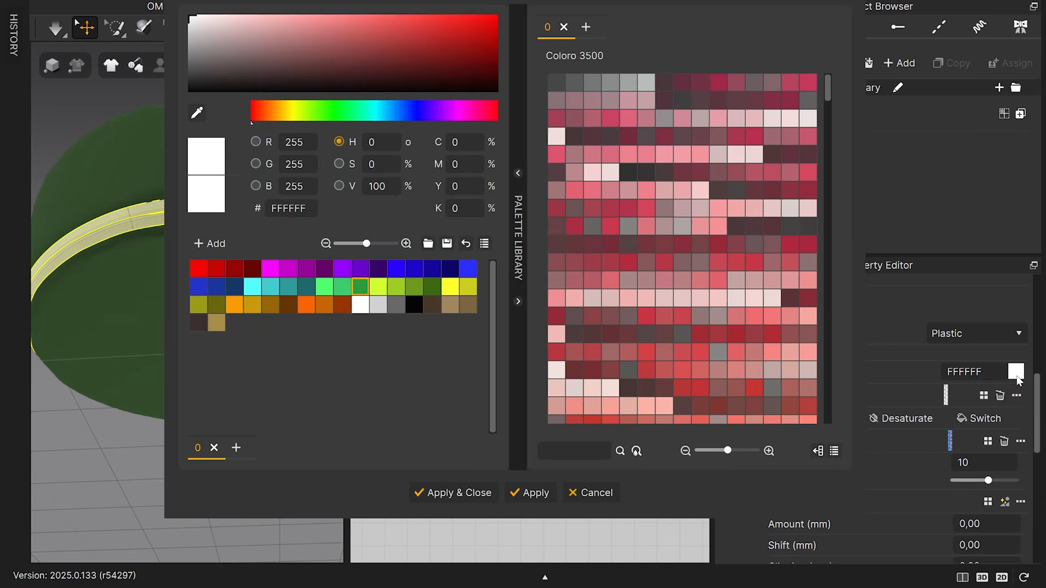
{"action": "left_click", "coordinate": [144, 163]}
{"action": "left_click", "coordinate": [470, 492]}
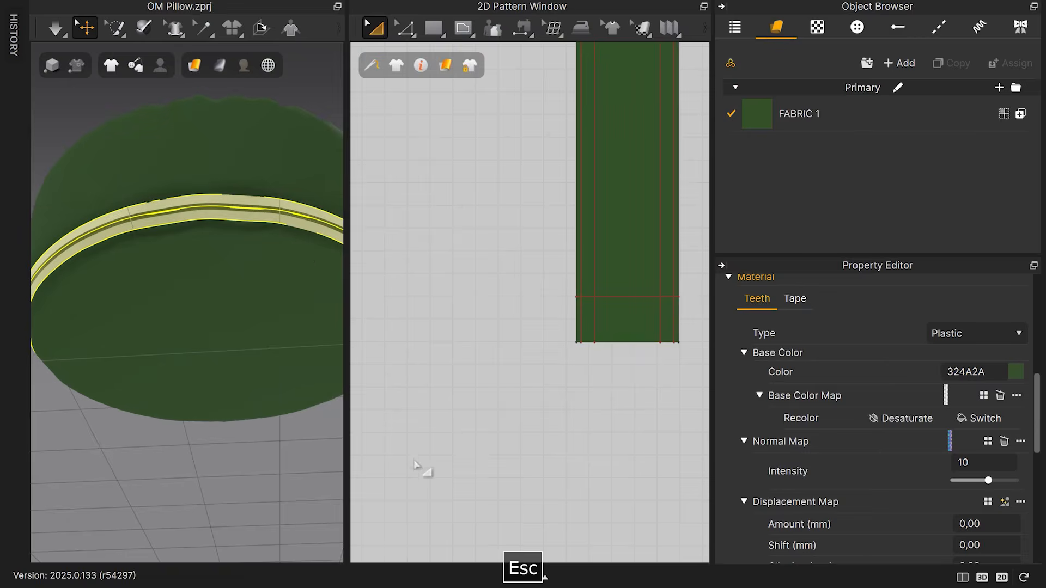
- Set the zipper tape's base color to the green 32492A sampled from the pillow fabric
{"action": "scroll", "coordinate": [264, 284], "scroll_direction": "up", "scroll_amount": 6}
{"action": "scroll", "coordinate": [768, 385], "scroll_direction": "up", "scroll_amount": 3}
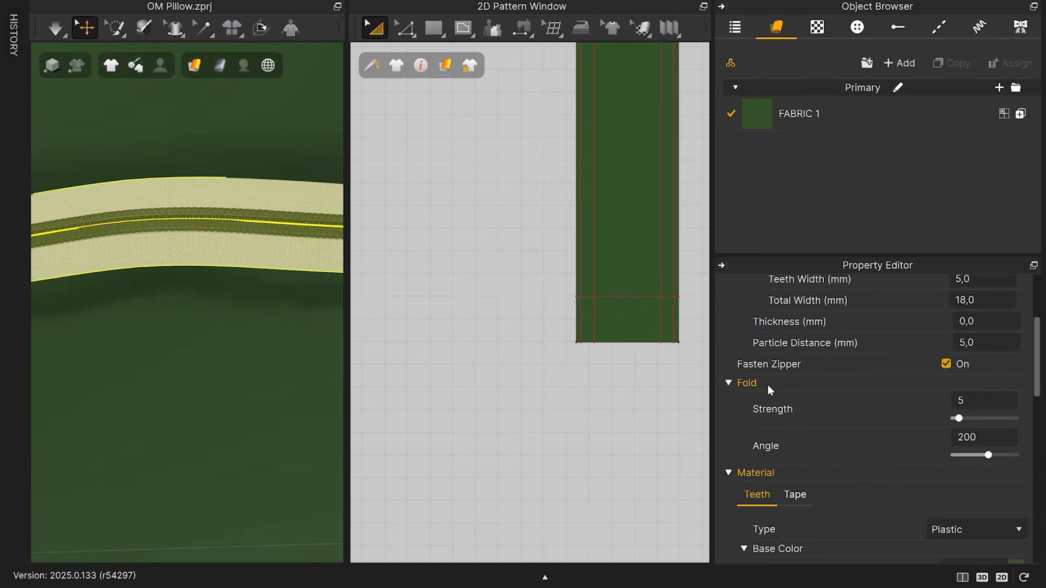
{"action": "scroll", "coordinate": [767, 385], "scroll_direction": "down", "scroll_amount": 2}
{"action": "left_click", "coordinate": [791, 397]}
{"action": "left_click", "coordinate": [1017, 471]}
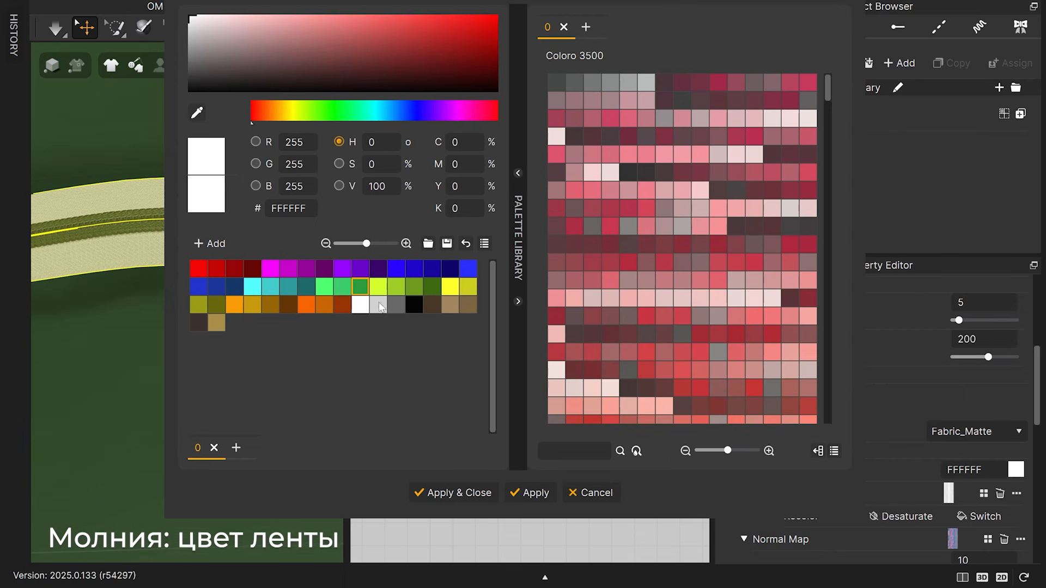
{"action": "left_click", "coordinate": [137, 122]}
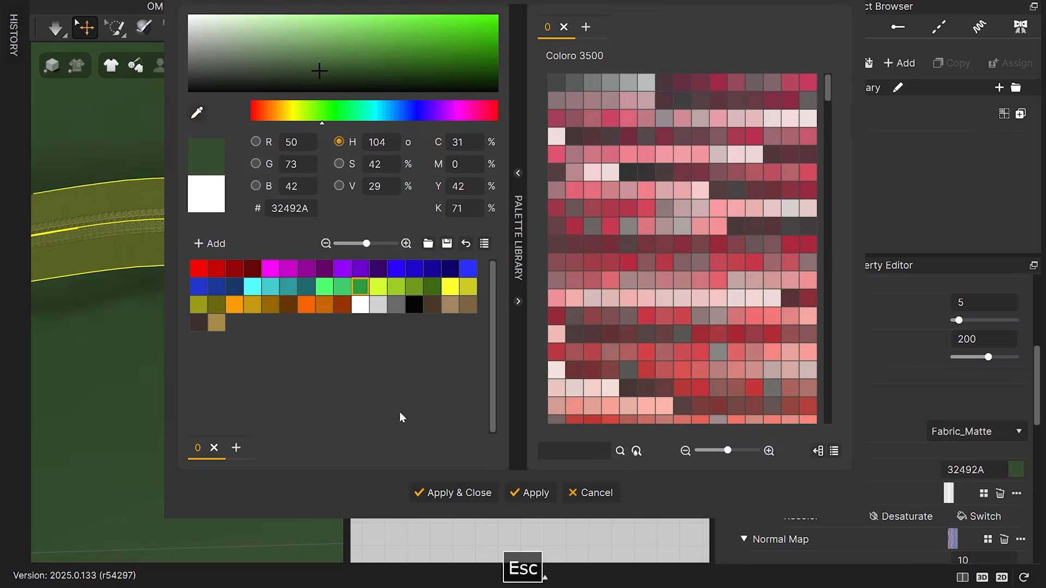
{"action": "key", "text": "Escape"}
- Change the zipper slider's puller to the long, narrow shape with a rounded end
{"action": "scroll", "coordinate": [245, 383], "scroll_direction": "down", "scroll_amount": 4}
{"action": "right_click_drag", "start_coordinate": [245, 383], "coordinate": [205, 285]}
{"action": "left_click", "coordinate": [165, 263]}
{"action": "left_click", "coordinate": [1010, 405]}
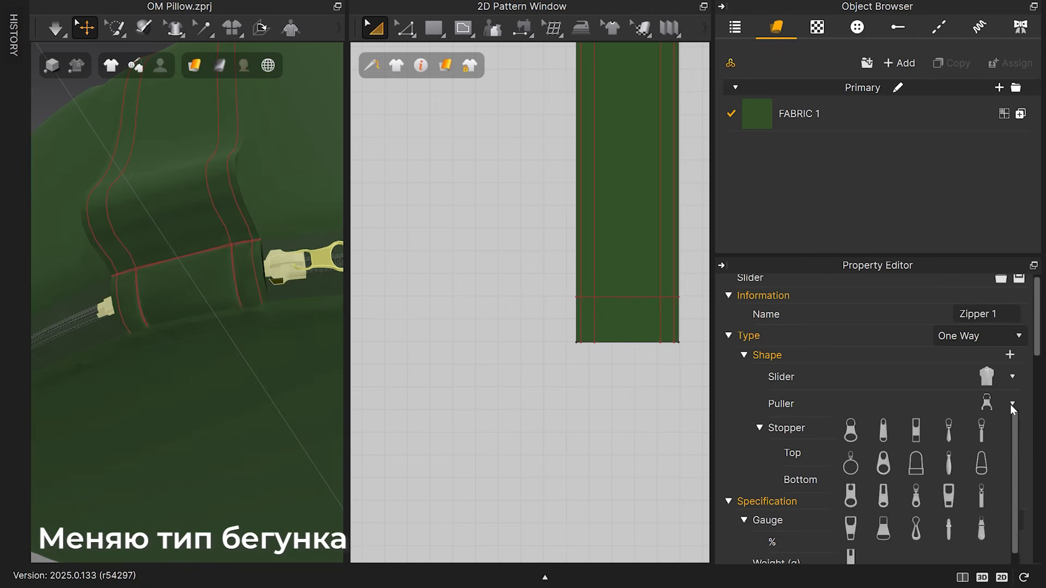
{"action": "left_click", "coordinate": [883, 430]}
{"action": "right_click_drag", "start_coordinate": [334, 376], "coordinate": [260, 305]}
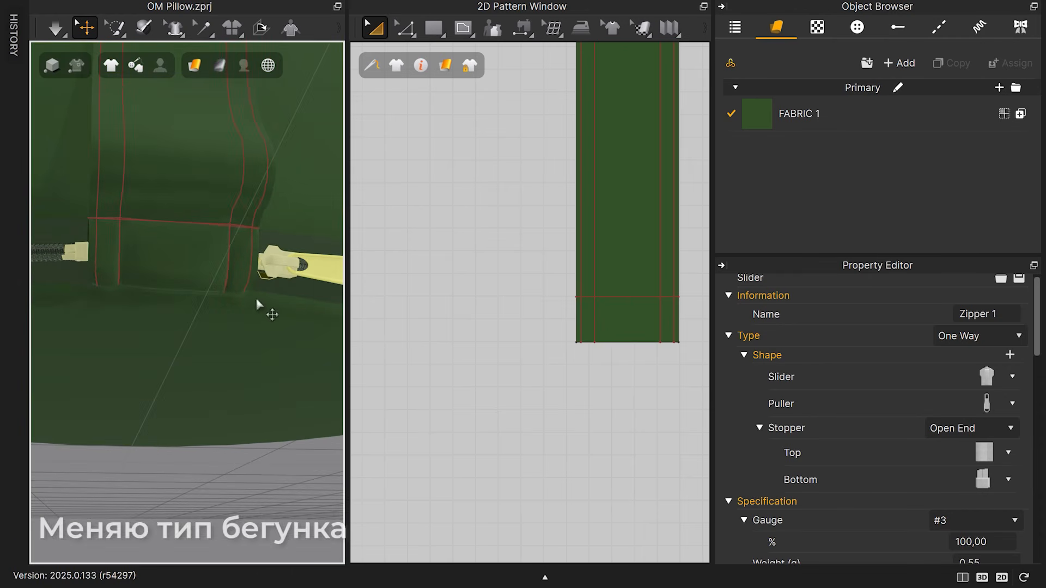
- Change the zipper's stopper type to Closed End
{"action": "left_click", "coordinate": [76, 262]}
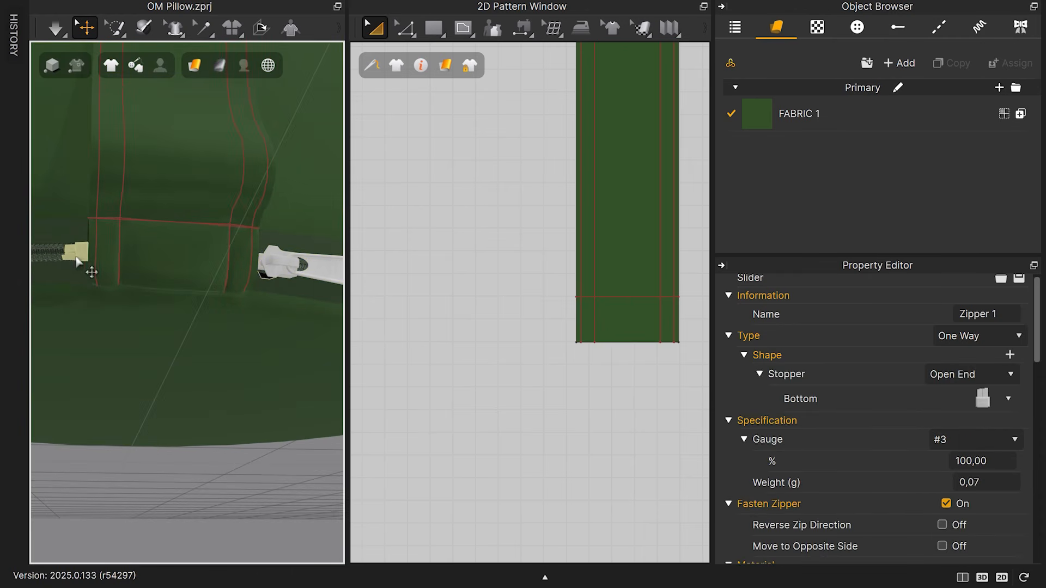
{"action": "left_click", "coordinate": [1012, 377]}
{"action": "left_click", "coordinate": [988, 403]}
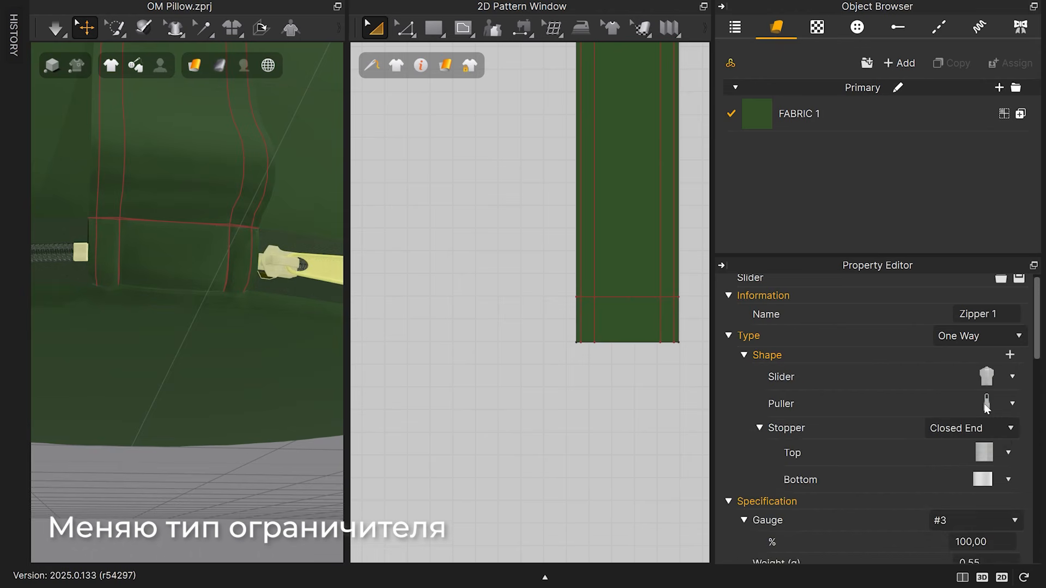
{"action": "right_click_drag", "start_coordinate": [180, 305], "coordinate": [96, 269]}
{"action": "middle_click_drag", "start_coordinate": [96, 269], "coordinate": [60, 273]}
{"action": "middle_click_drag", "start_coordinate": [233, 305], "coordinate": [212, 331]}
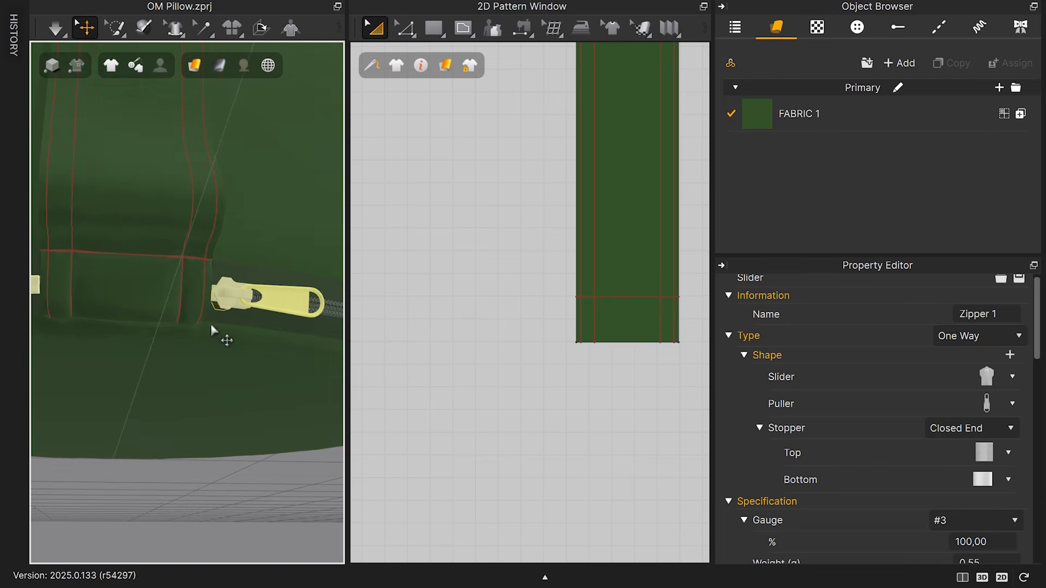
- Set the zipper slider's material type to Metal and clear the selection
{"action": "scroll", "coordinate": [946, 467], "scroll_direction": "down", "scroll_amount": 4}
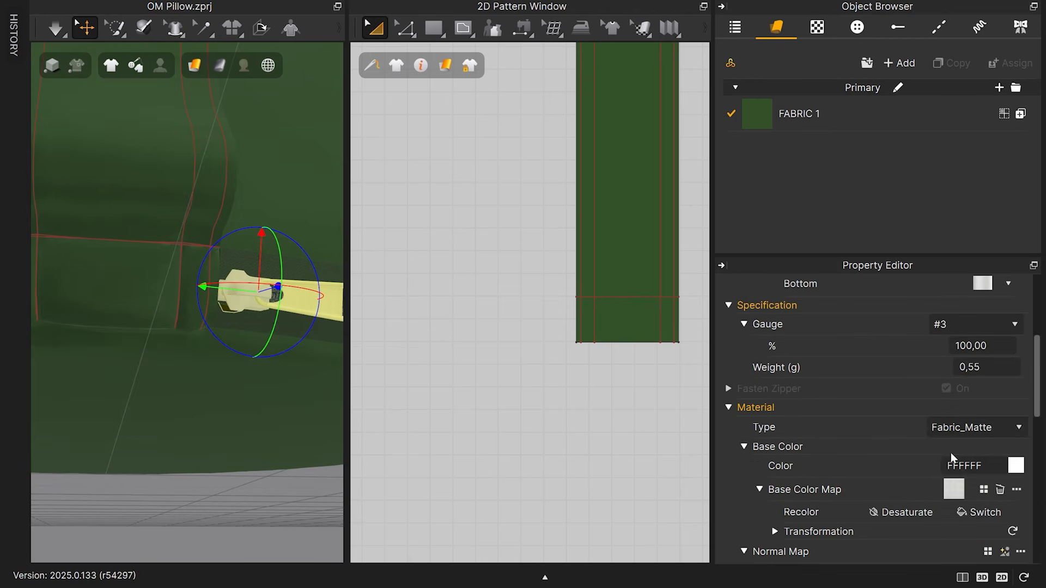
{"action": "left_click", "coordinate": [1009, 432]}
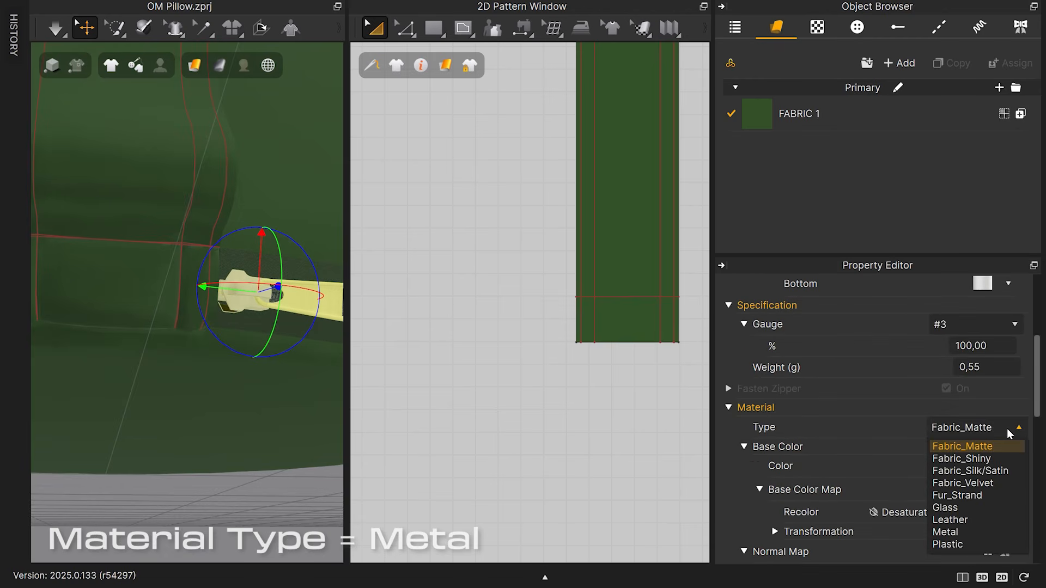
{"action": "left_click", "coordinate": [965, 534]}
{"action": "scroll", "coordinate": [273, 472], "scroll_direction": "down", "scroll_amount": 2}
{"action": "left_click", "coordinate": [234, 486]}
{"action": "right_click_drag", "start_coordinate": [234, 339], "coordinate": [209, 327]}
{"action": "scroll", "coordinate": [245, 348], "scroll_direction": "down", "scroll_amount": 2}
{"action": "right_click_drag", "start_coordinate": [157, 228], "coordinate": [167, 246]}
{"action": "scroll", "coordinate": [162, 203], "scroll_direction": "down", "scroll_amount": 3}
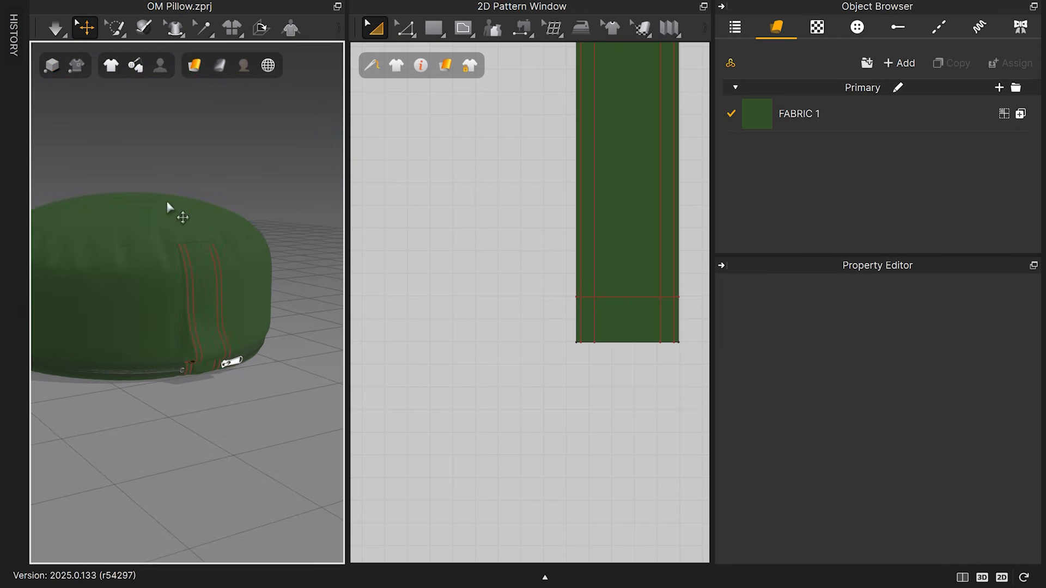
- Strengthen the pillow's top circle and run the simulation
{"action": "left_click_drag", "start_coordinate": [345, 258], "coordinate": [388, 266]}
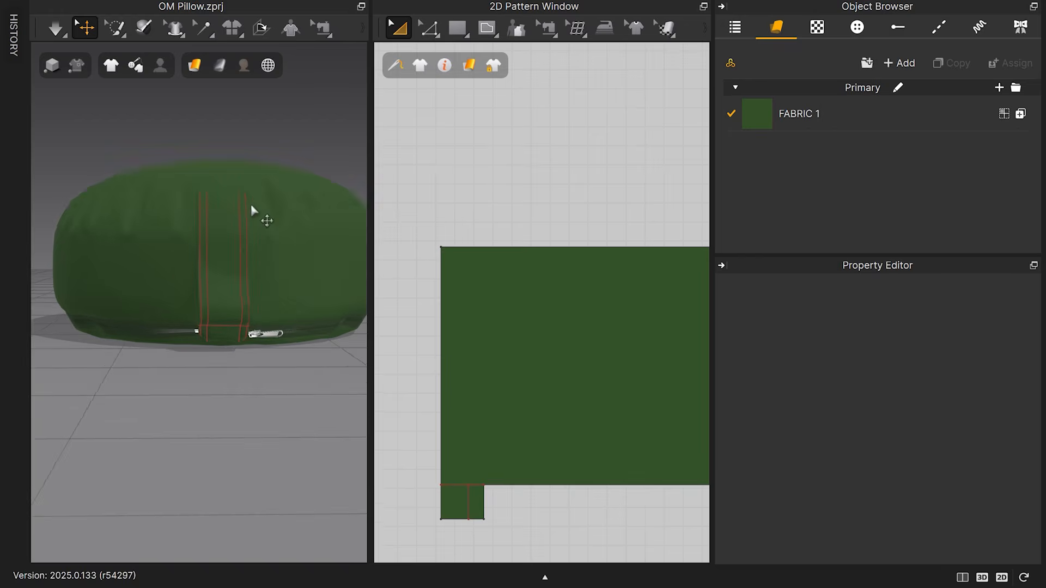
{"action": "left_click", "coordinate": [251, 185]}
{"action": "right_click_drag", "start_coordinate": [252, 186], "coordinate": [259, 201]}
{"action": "middle_click_drag", "start_coordinate": [259, 202], "coordinate": [314, 289]}
{"action": "key", "text": "ctrl+h"}
{"action": "key", "text": "space"}
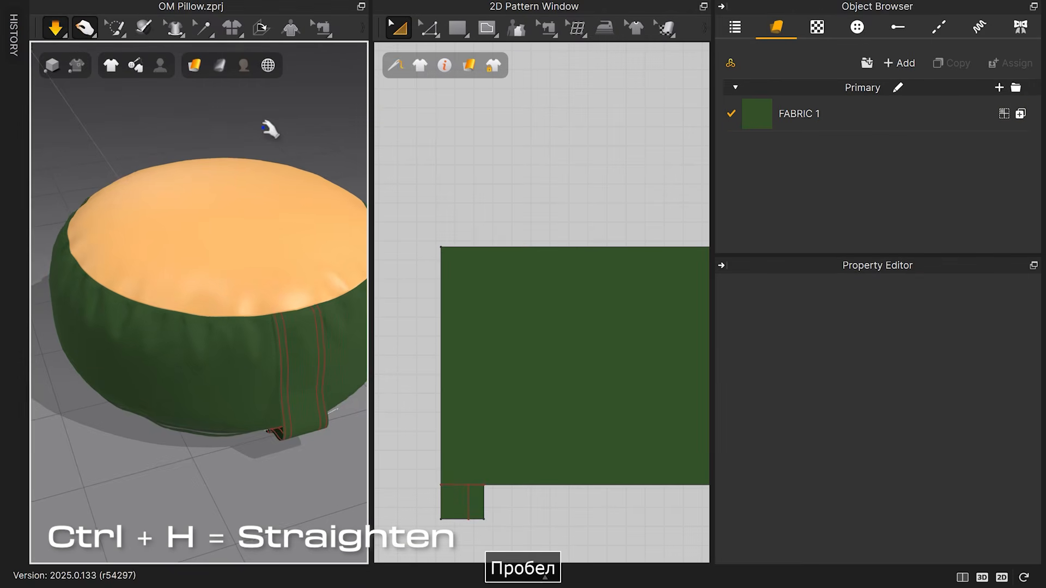
- Try a Shrinkage Weft of 100% on the side strip in the simulation and undo the change
{"action": "mouse_move", "coordinate": [226, 226]}
{"action": "right_mouse_down"}
{"action": "mouse_move", "coordinate": [217, 200]}
{"action": "mouse_move", "coordinate": [226, 221]}
{"action": "right_mouse_up"}
{"action": "left_click", "coordinate": [216, 294]}
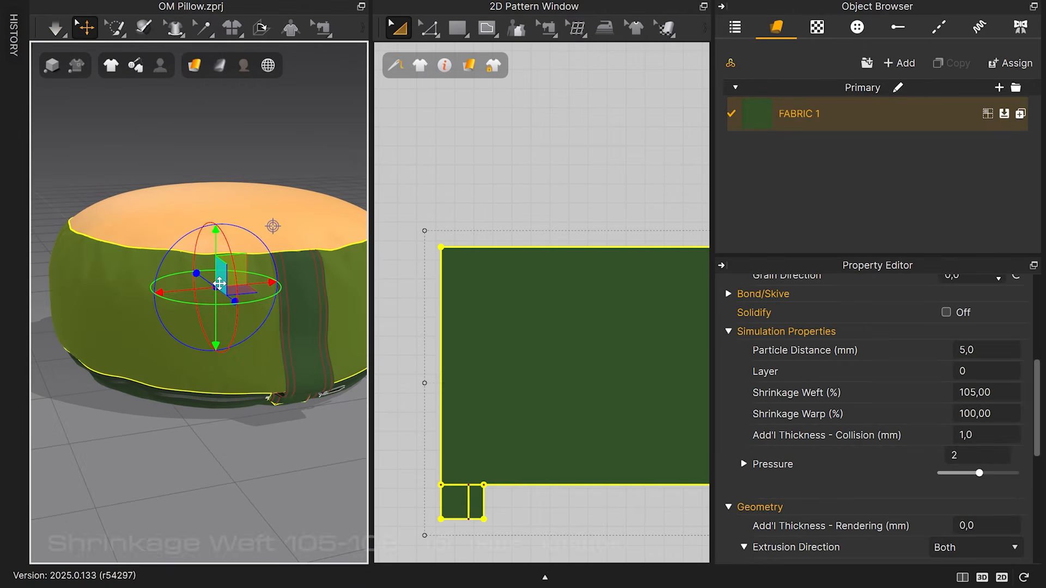
{"action": "left_click", "coordinate": [990, 392]}
{"action": "type", "text": "1"}
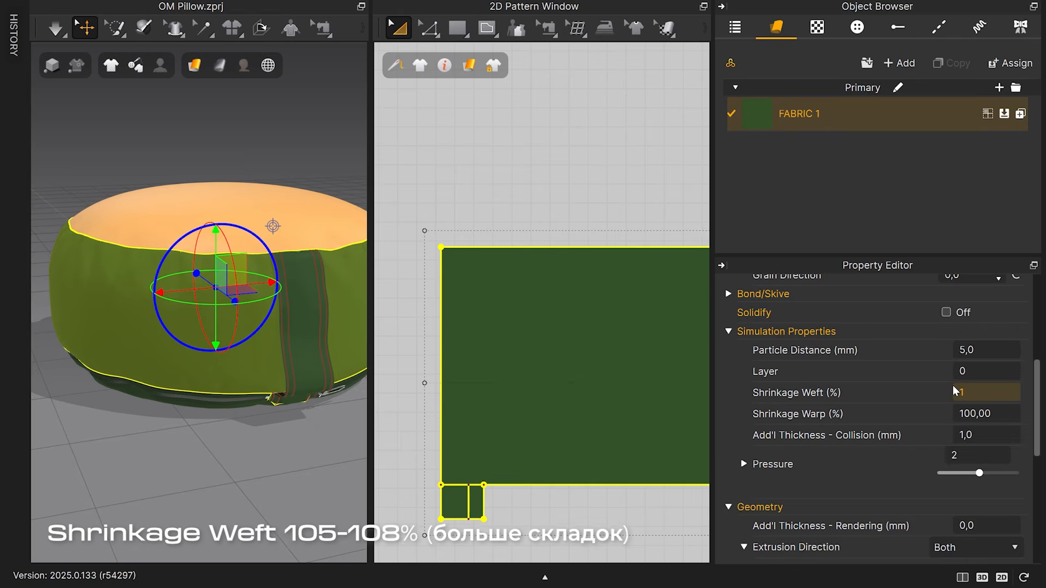
{"action": "type", "text": "00"}
{"action": "key", "text": "space"}
{"action": "left_click", "coordinate": [263, 244]}
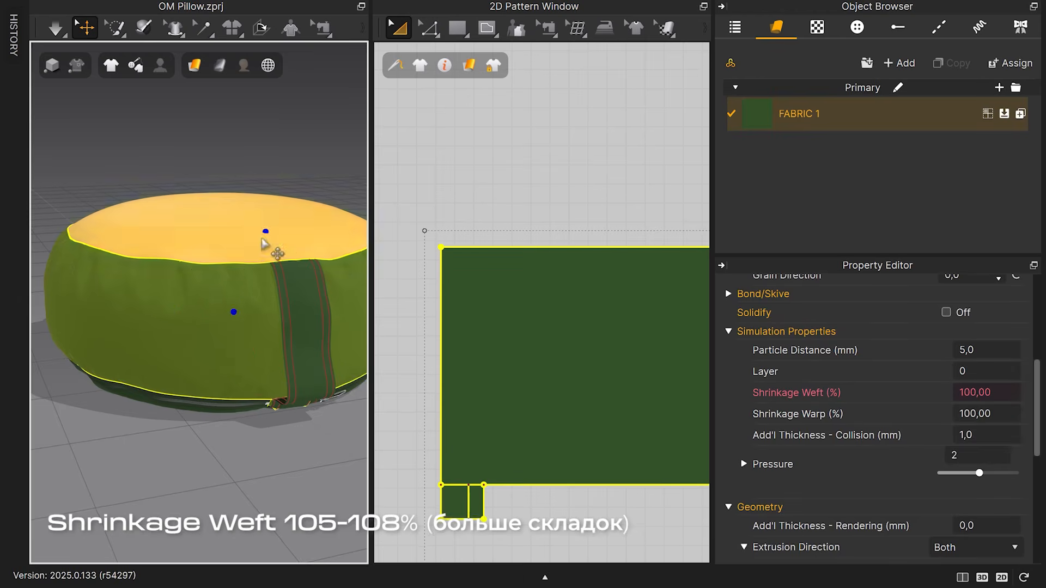
{"action": "key", "text": "space"}
{"action": "right_click_drag", "start_coordinate": [235, 136], "coordinate": [283, 221]}
{"action": "key", "text": "ctrl+z"}
{"action": "key", "text": "space"}
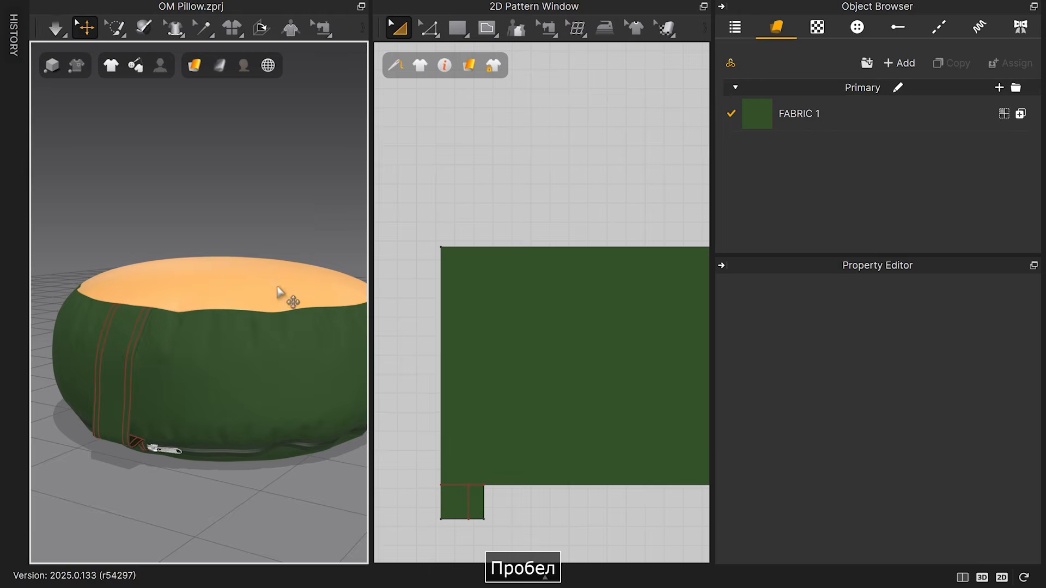
- Turn off Strengthen on the pillow's top circle and run the simulation
{"action": "left_click", "coordinate": [277, 288]}
{"action": "key", "text": "ctrl+g"}
{"action": "key", "text": "ctrl+h"}
{"action": "key", "text": "space"}
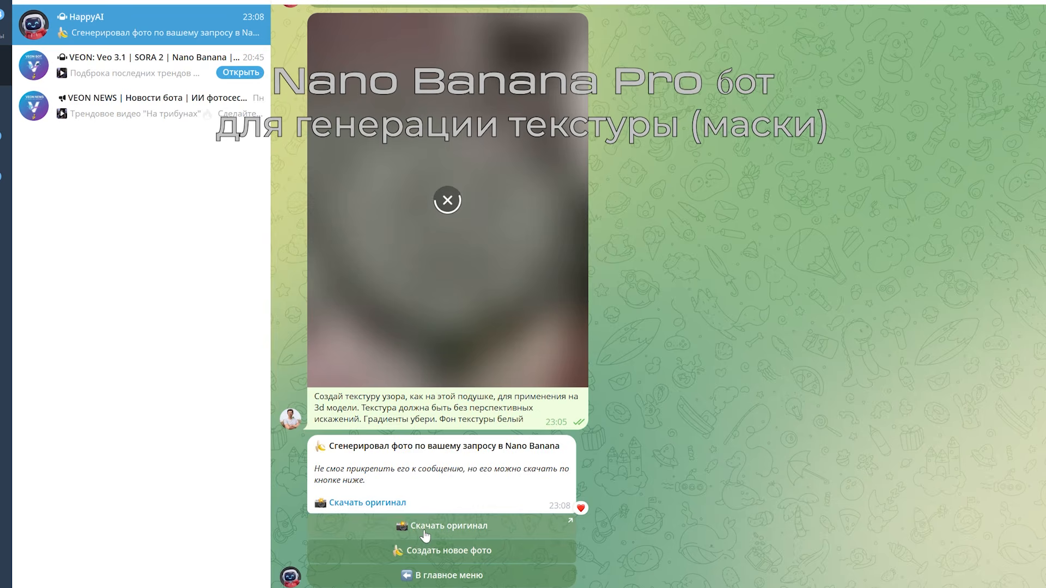
- Switch to Telegram and open the original of the generated pattern texture from the HappyAI bot's reply
{"action": "left_click", "coordinate": [426, 527]}
{"action": "left_click", "coordinate": [594, 333]}
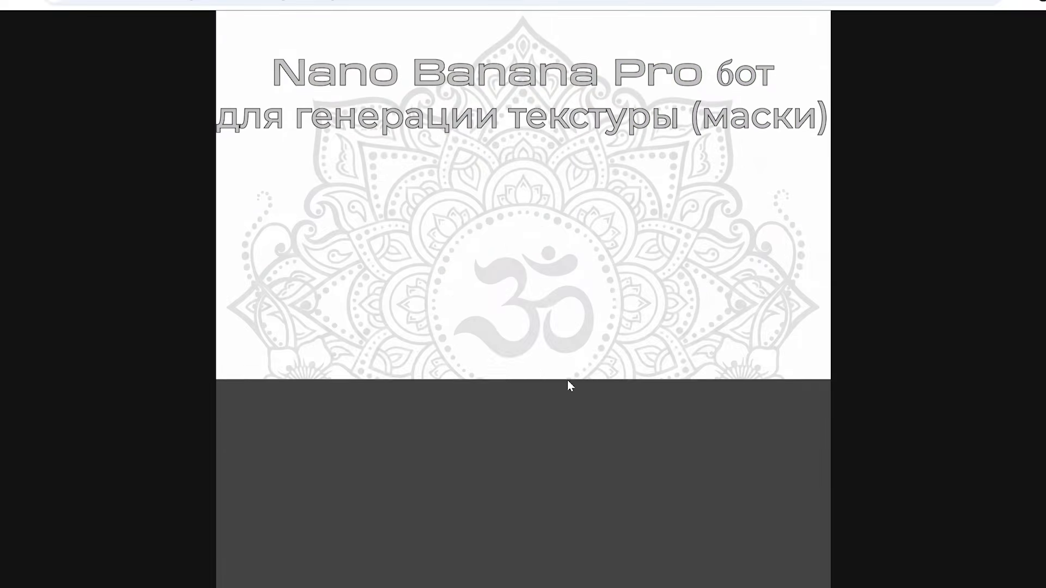
- Save the generated mandala texture image from the browser
{"action": "right_click", "coordinate": [541, 346]}
{"action": "left_click", "coordinate": [556, 381]}
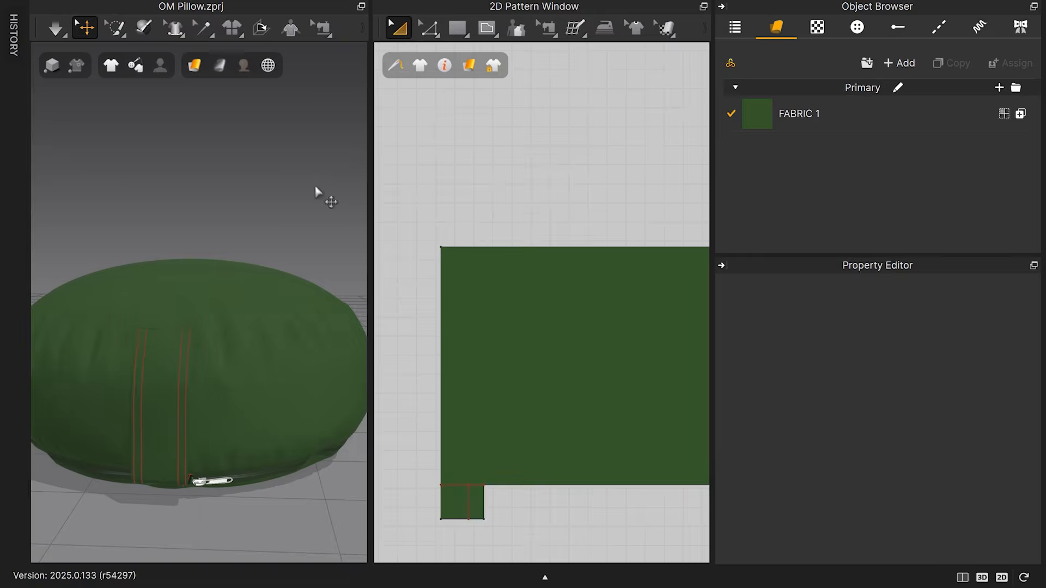
- Switch to Marvelous Designer and browse the free fabrics among the Library's CONNECT assets
{"action": "key", "text": "y"}
{"action": "left_click", "coordinate": [124, 44]}
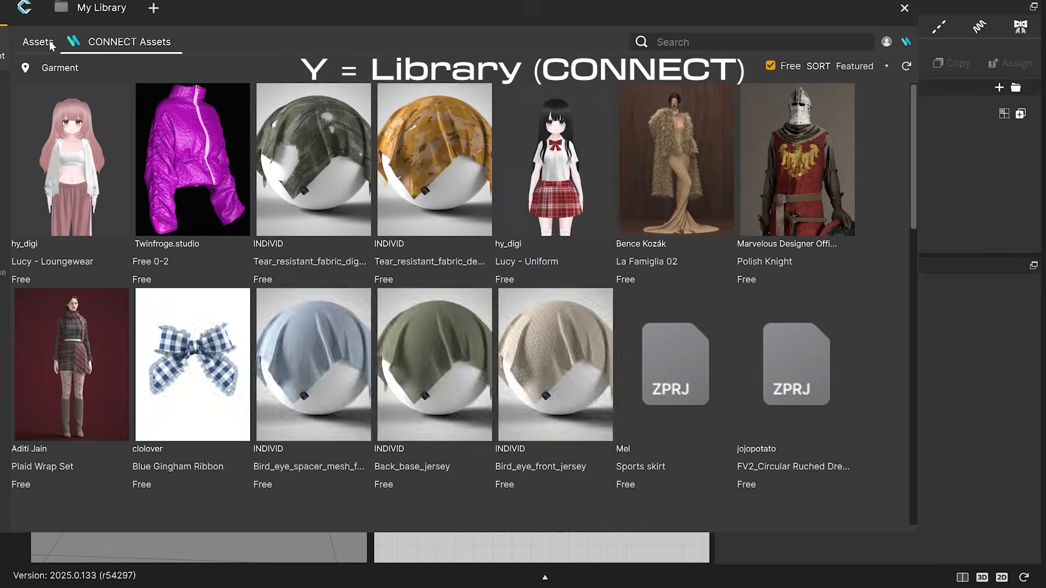
{"action": "left_click", "coordinate": [49, 42]}
{"action": "left_click_drag", "start_coordinate": [186, 4], "coordinate": [250, 11]}
{"action": "left_click", "coordinate": [53, 141]}
{"action": "left_click", "coordinate": [297, 50]}
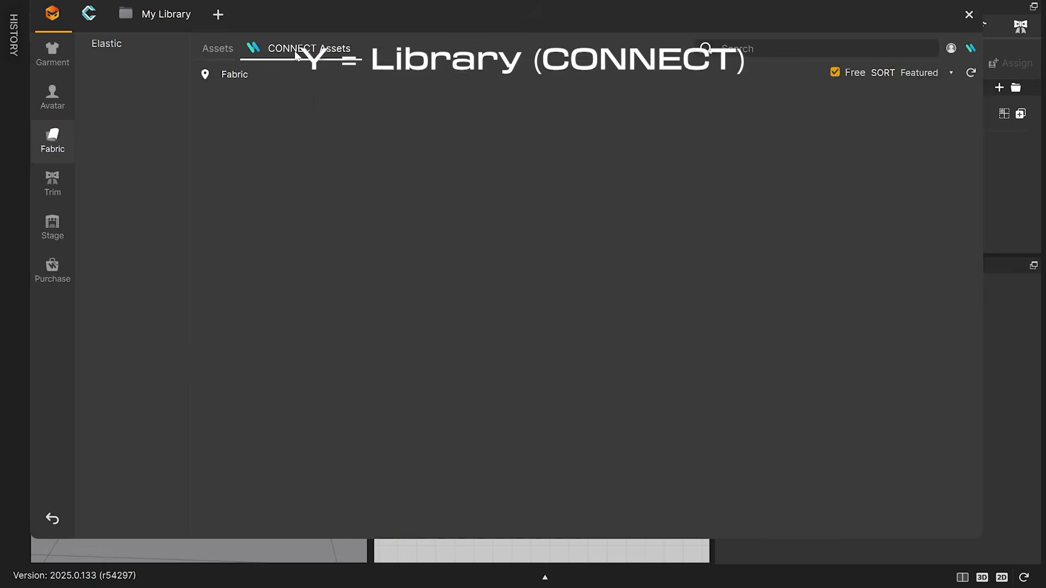
{"action": "scroll", "coordinate": [474, 299], "scroll_direction": "down", "scroll_amount": 15}
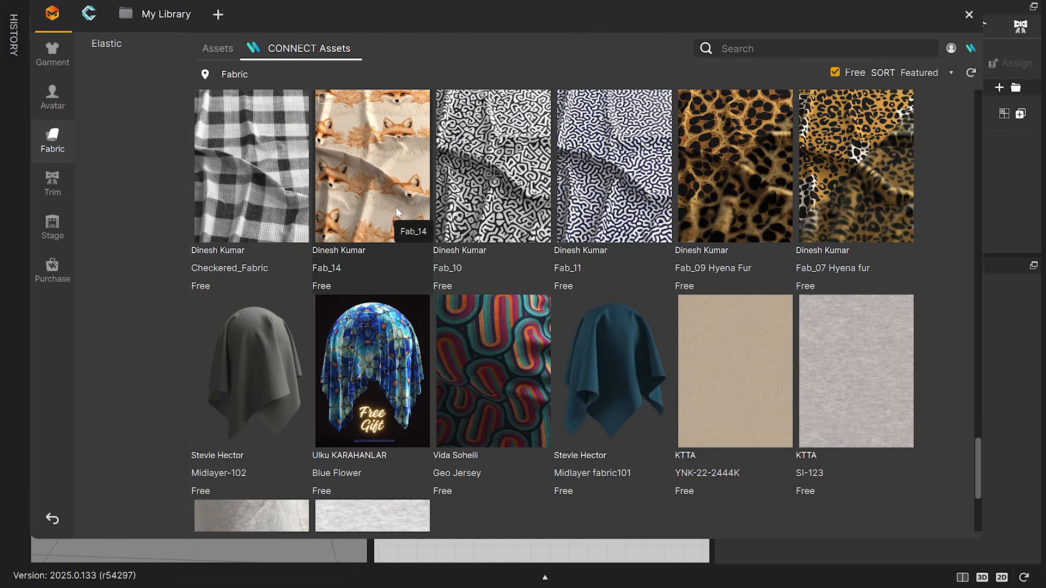
- Replace FABRIC 1 in the Object Browser with the library fabric YNK-22-2444K
{"action": "left_click", "coordinate": [732, 366]}
{"action": "left_click_drag", "start_coordinate": [665, 18], "coordinate": [344, 28]}
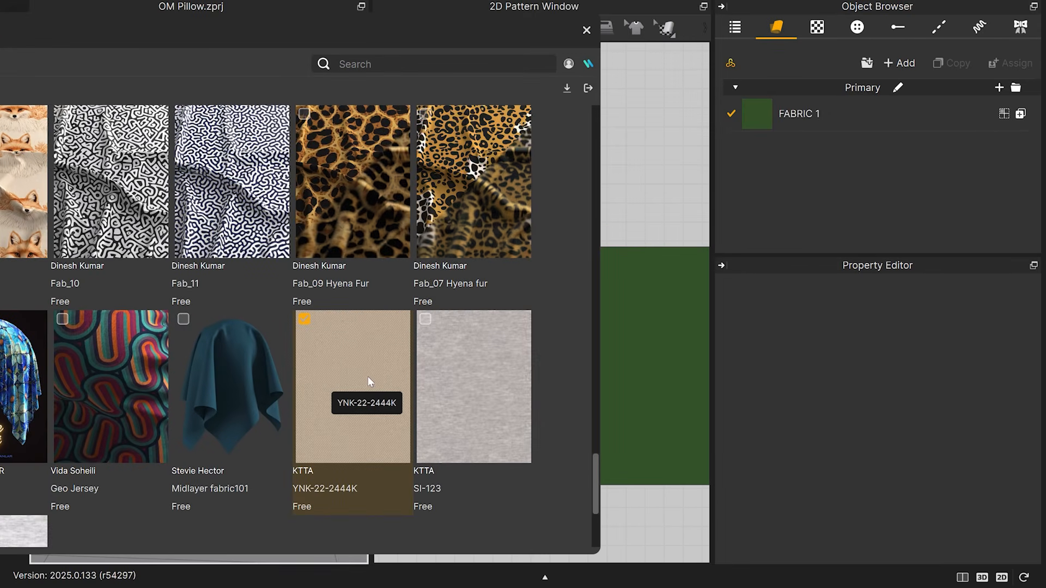
{"action": "left_click_drag", "start_coordinate": [788, 176], "coordinate": [816, 112]}
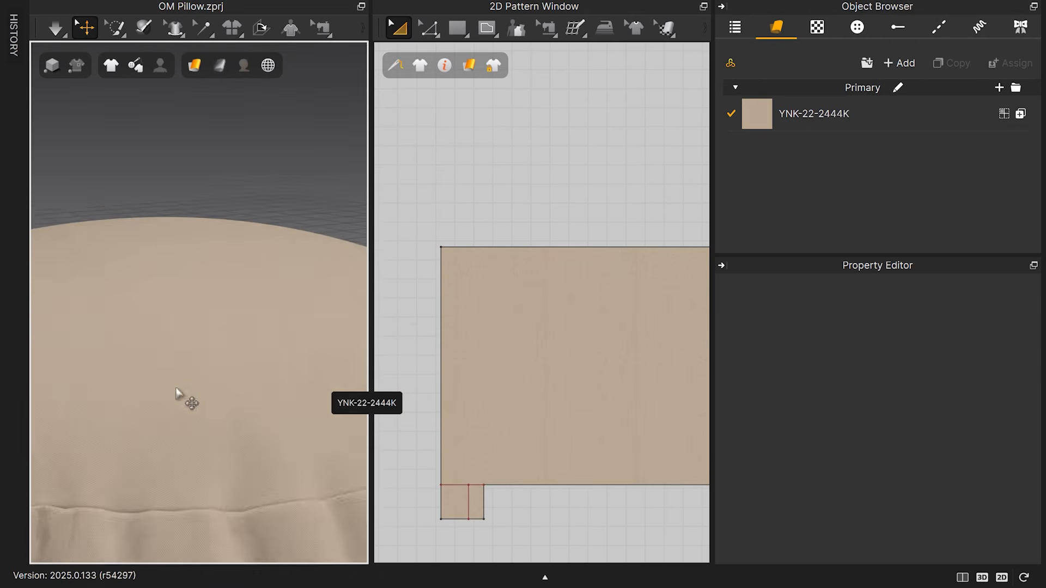
- Apply the Switch recolor to YNK-22-2444K's Base Color Map and set the base color to dark green 293919
{"action": "left_click", "coordinate": [807, 113]}
{"action": "left_click", "coordinate": [975, 434]}
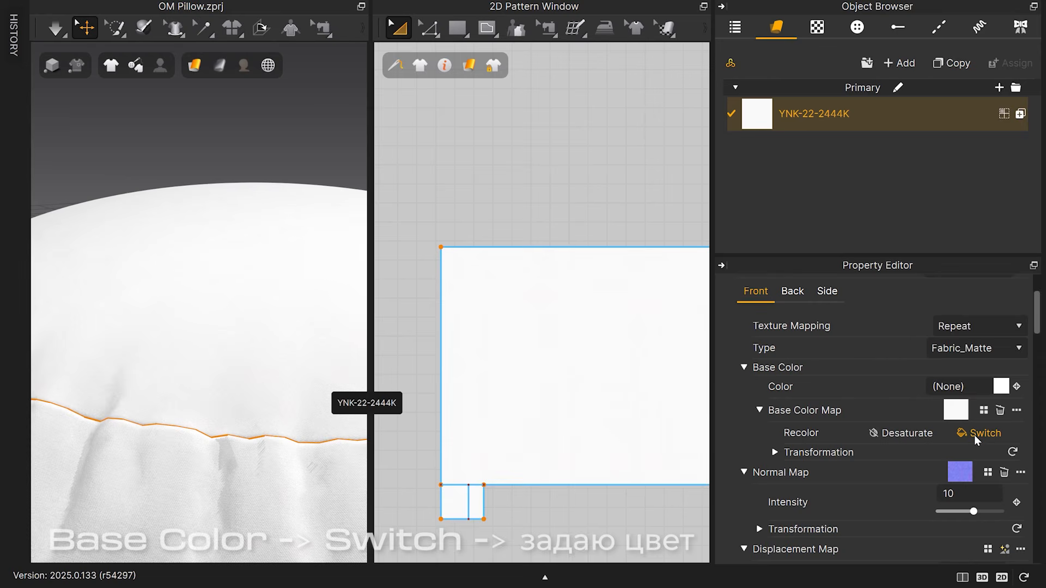
{"action": "left_click", "coordinate": [956, 410]}
{"action": "left_click", "coordinate": [432, 286]}
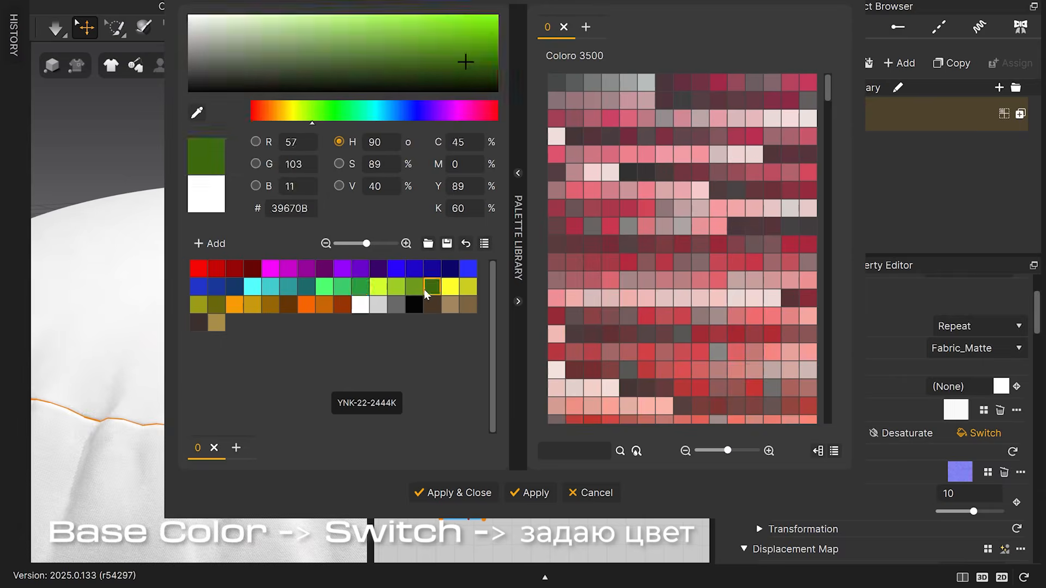
{"action": "left_click_drag", "start_coordinate": [343, 62], "coordinate": [364, 75]}
{"action": "left_click", "coordinate": [473, 493]}
- Set the YNK-22-2444K fabric's Normal Map Intensity to 12
{"action": "scroll", "coordinate": [304, 374], "scroll_direction": "down", "scroll_amount": 5}
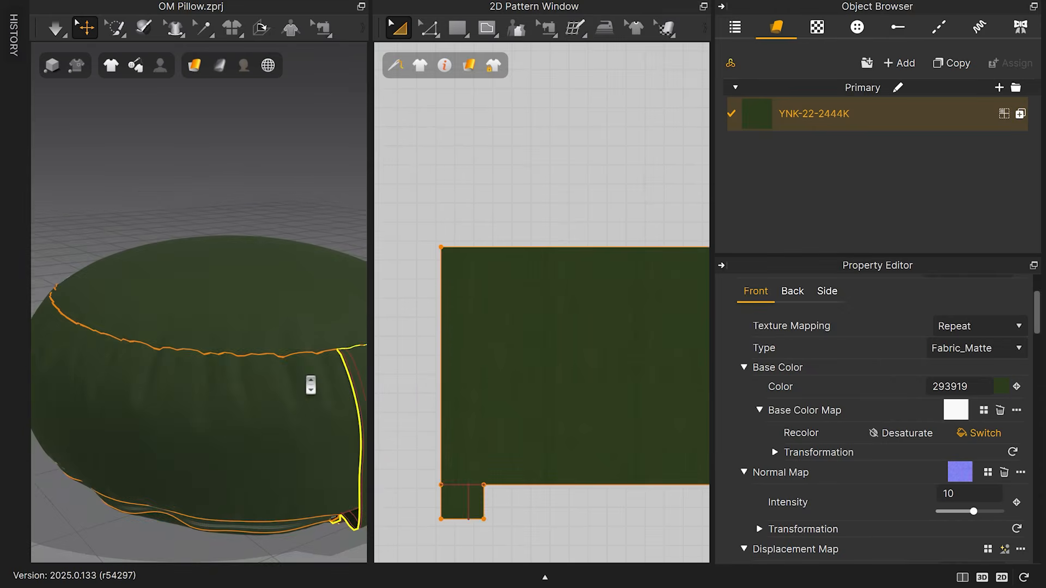
{"action": "scroll", "coordinate": [296, 362], "scroll_direction": "up", "scroll_amount": 6}
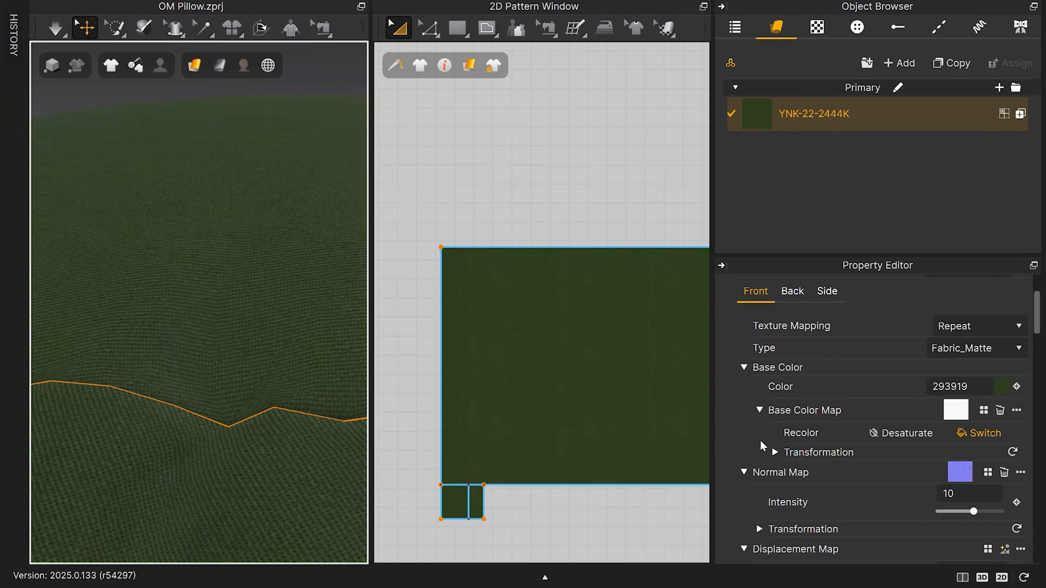
{"action": "right_click_drag", "start_coordinate": [169, 255], "coordinate": [115, 257]}
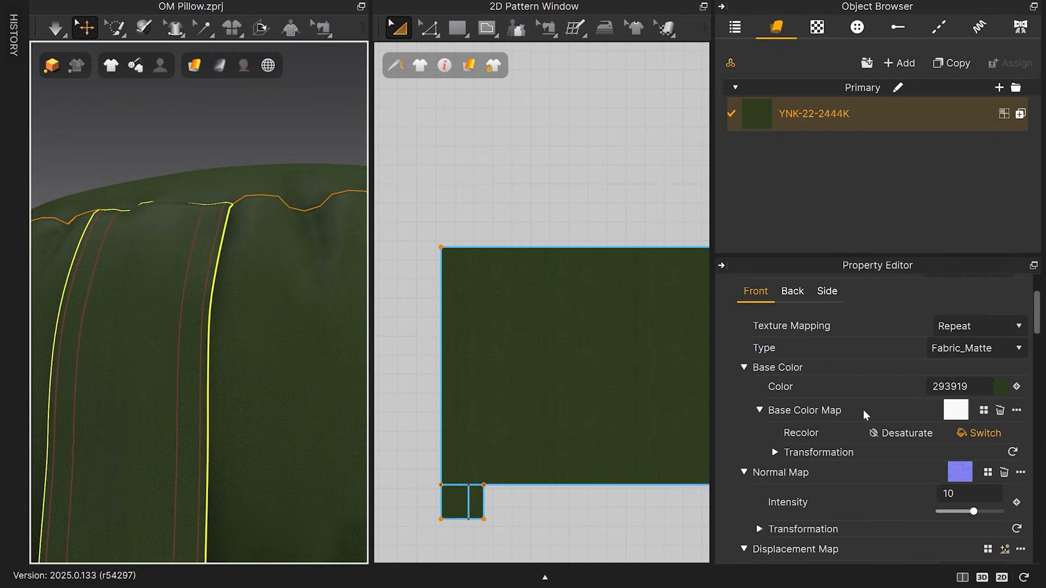
{"action": "middle_click_drag", "start_coordinate": [510, 221], "coordinate": [509, 221]}
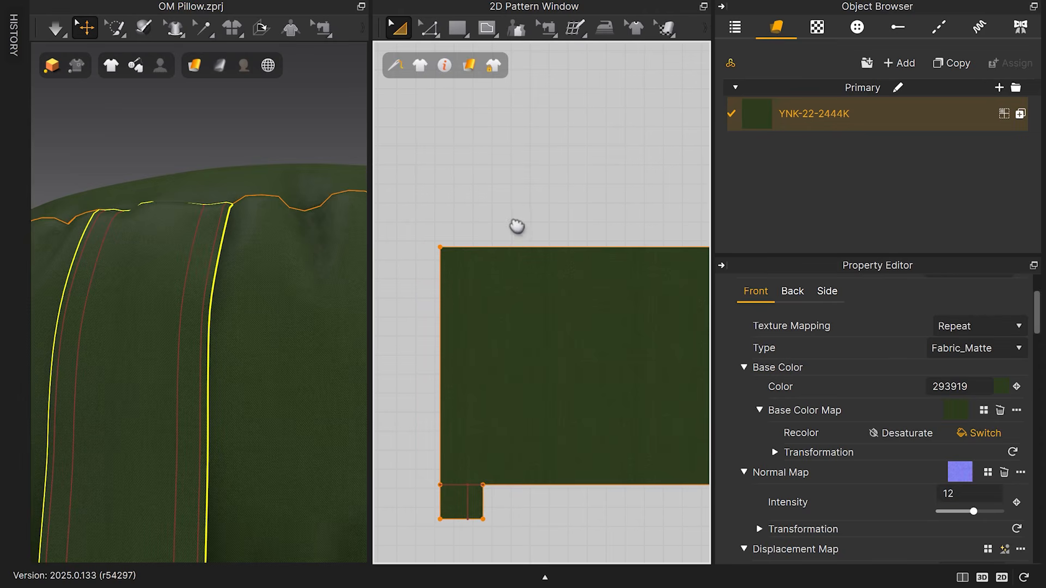
- Pack all pattern UVs into the 0 to 1 area with UV Packing in the UV Editor and return to the 2D pattern view
{"action": "left_click", "coordinate": [515, 12]}
{"action": "left_click", "coordinate": [548, 44]}
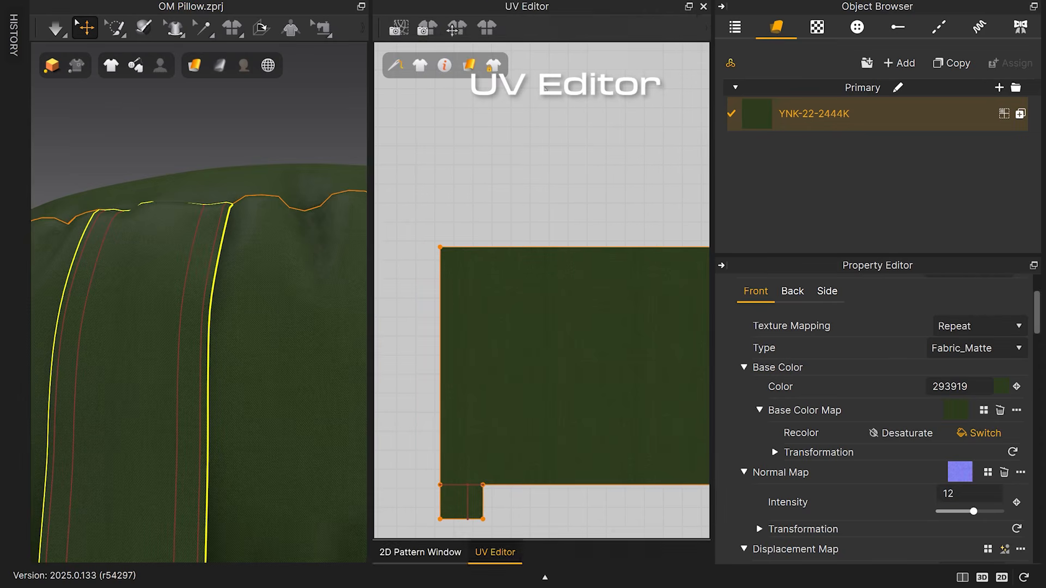
{"action": "left_click", "coordinate": [596, 352]}
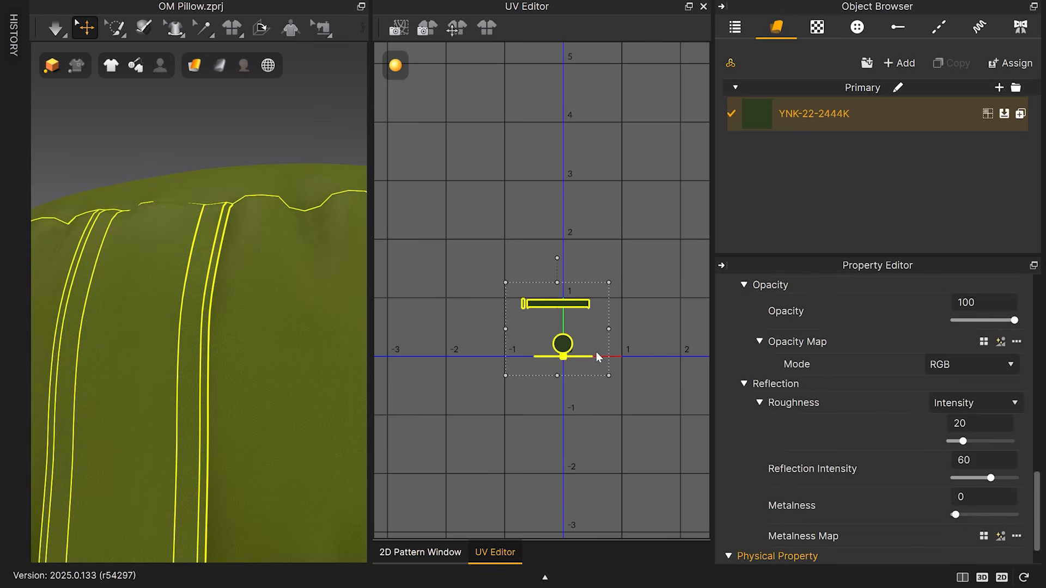
{"action": "left_click", "coordinate": [488, 30]}
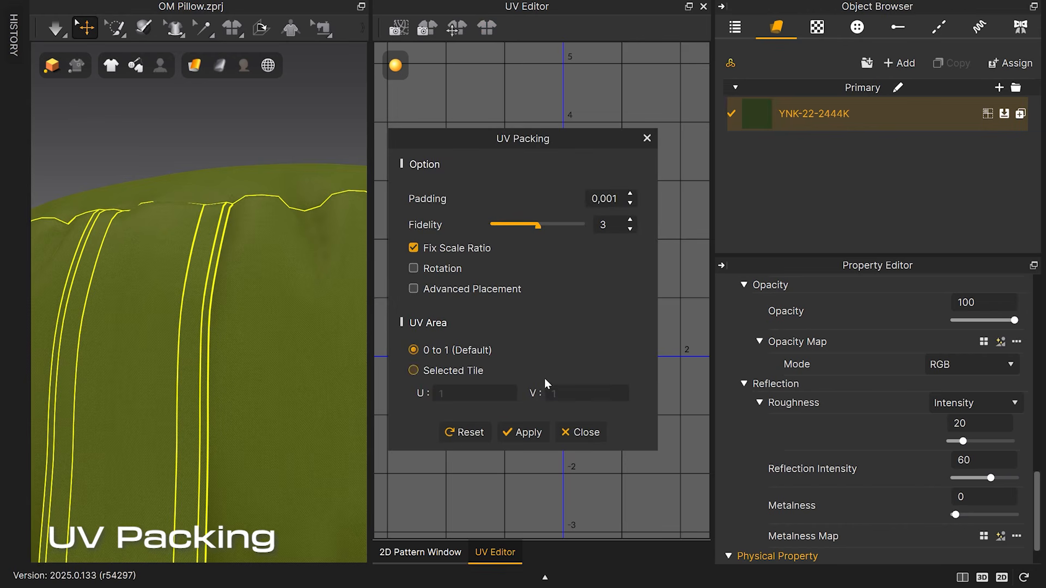
{"action": "left_click", "coordinate": [591, 435]}
{"action": "scroll", "coordinate": [603, 356], "scroll_direction": "up", "scroll_amount": 6}
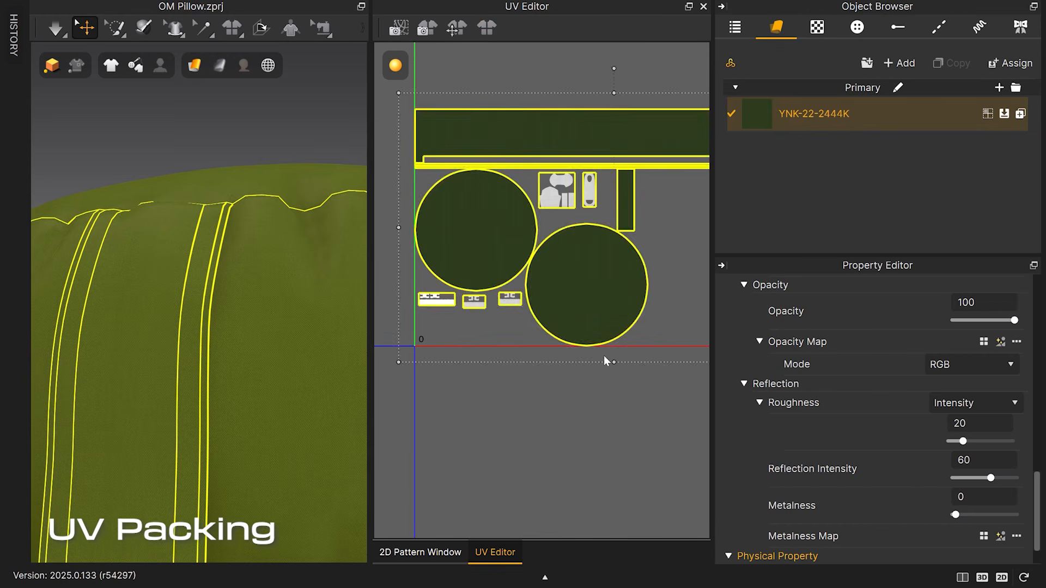
{"action": "left_click", "coordinate": [687, 295]}
{"action": "middle_click_drag", "start_coordinate": [585, 234], "coordinate": [439, 329]}
{"action": "scroll", "coordinate": [512, 328], "scroll_direction": "down", "scroll_amount": 6}
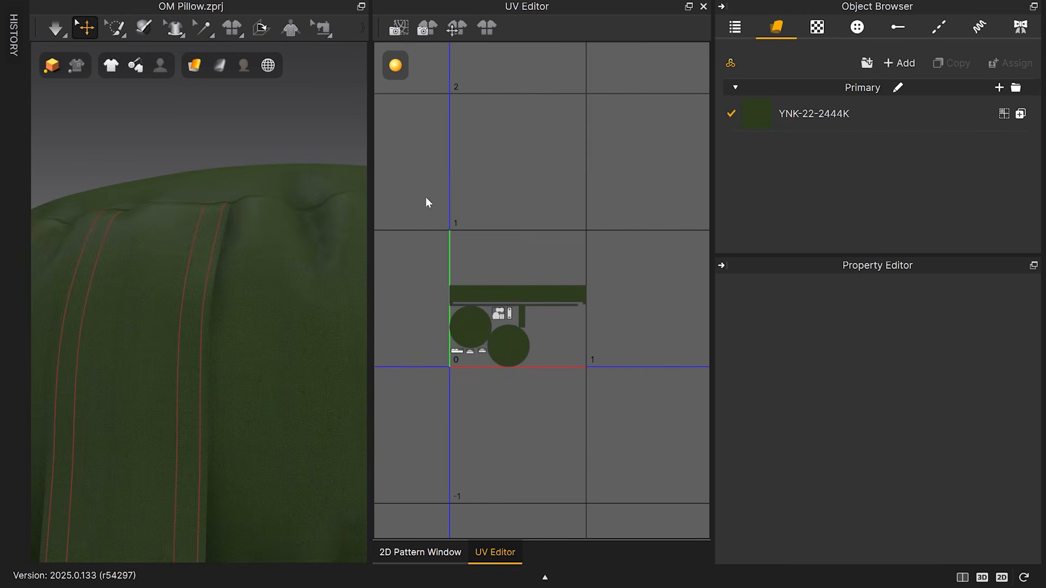
{"action": "left_click_drag", "start_coordinate": [426, 198], "coordinate": [610, 387]}
{"action": "left_click", "coordinate": [453, 553]}
- Set the fabric's Base Color Map width to 75 mm and its Normal Map width to 90 mm
{"action": "right_click_drag", "start_coordinate": [246, 262], "coordinate": [251, 292]}
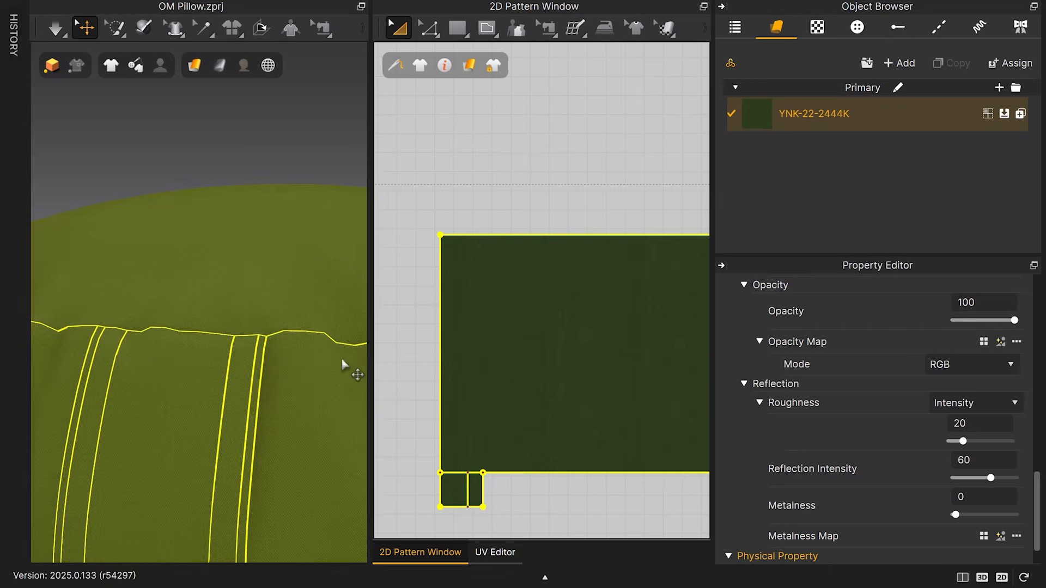
{"action": "left_click", "coordinate": [320, 163]}
{"action": "left_click", "coordinate": [861, 116]}
{"action": "scroll", "coordinate": [870, 393], "scroll_direction": "down", "scroll_amount": 3}
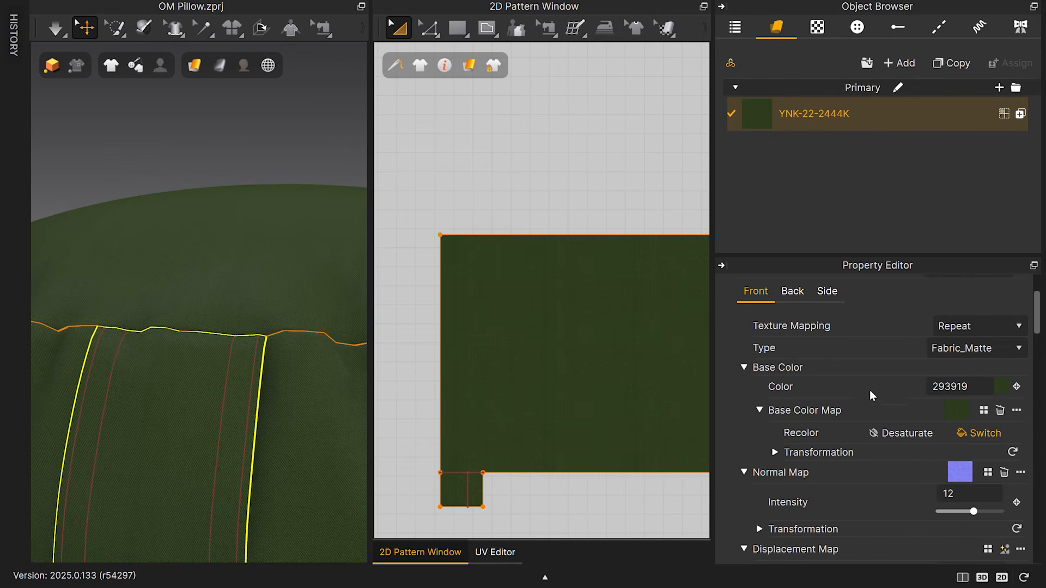
{"action": "left_click", "coordinate": [789, 454]}
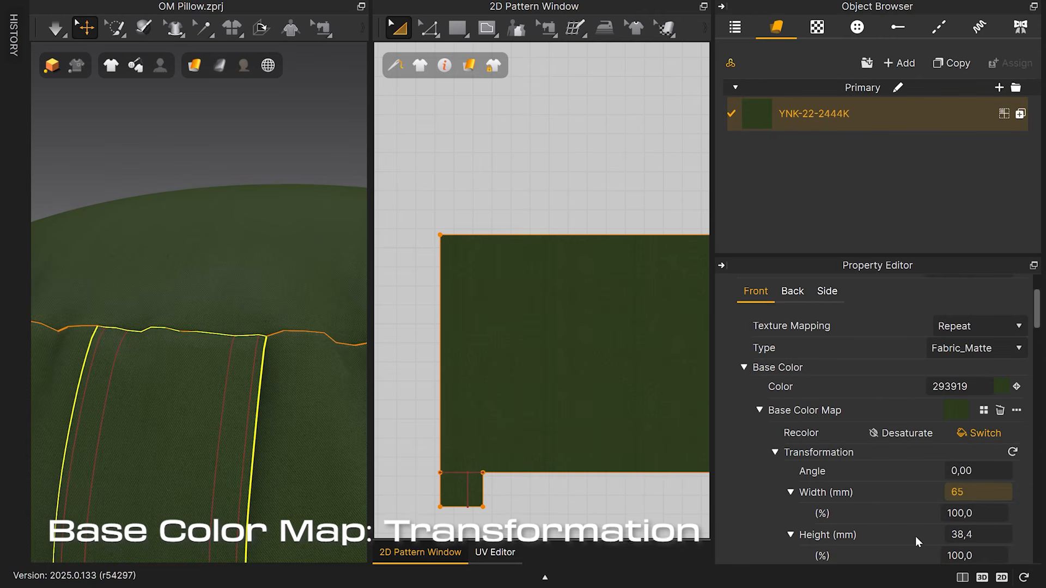
{"action": "scroll", "coordinate": [866, 454], "scroll_direction": "down", "scroll_amount": 5}
{"action": "left_click", "coordinate": [790, 454]}
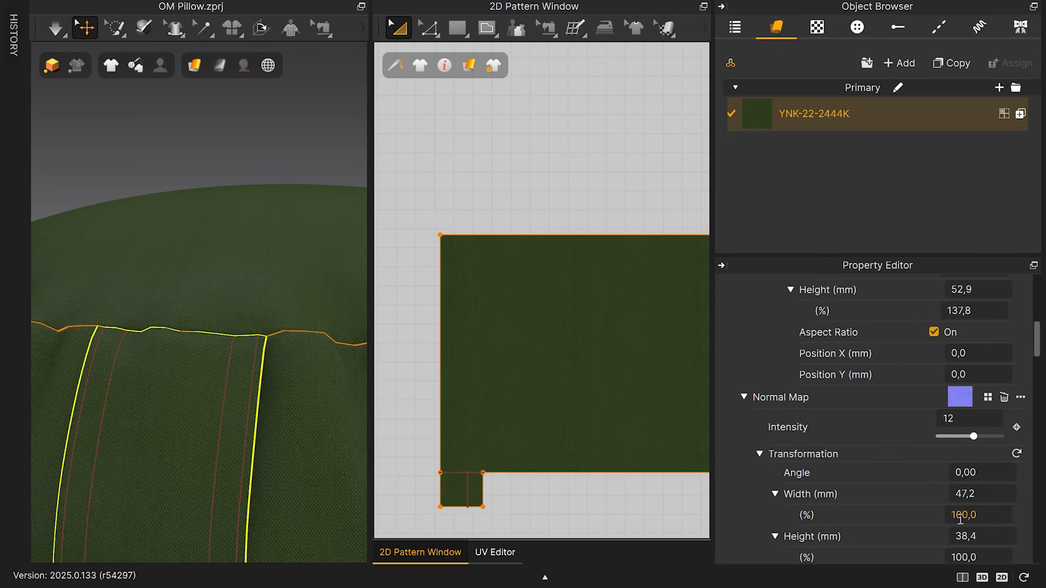
{"action": "type", "text": "90"}
{"action": "key", "text": "Return"}
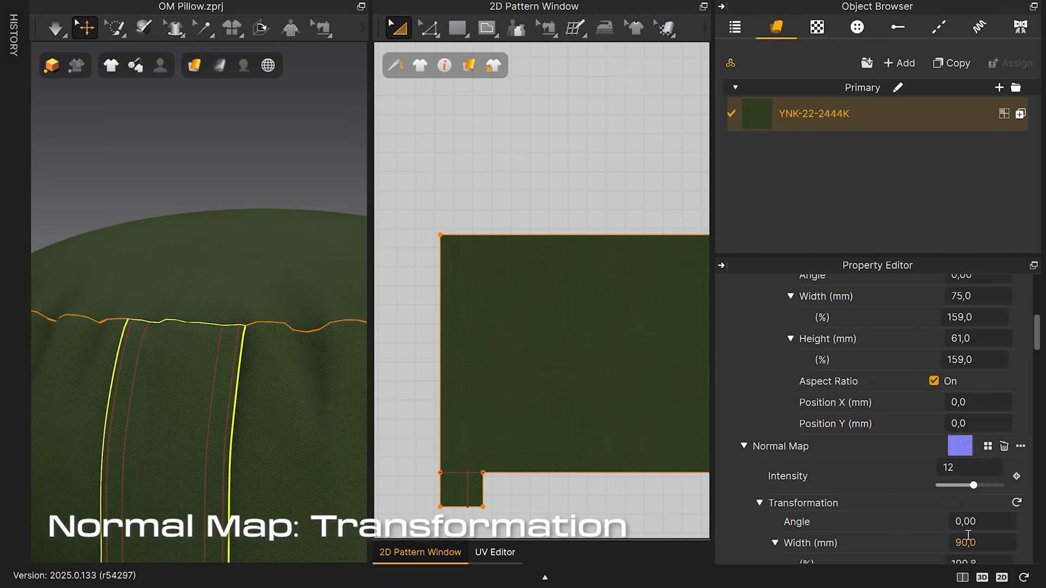
- Set the fabric's Normal Map width to 75 mm
{"action": "scroll", "coordinate": [967, 537], "scroll_direction": "down", "scroll_amount": 1}
{"action": "double_click", "coordinate": [968, 495]}
{"action": "type", "text": "75"}
{"action": "key", "text": "Return"}
- Switch the fabric's Roughness to Map, turn on Invert and set the Map Intensity to 63
{"action": "scroll", "coordinate": [740, 439], "scroll_direction": "down", "scroll_amount": 2}
{"action": "scroll", "coordinate": [747, 440], "scroll_direction": "down", "scroll_amount": 5}
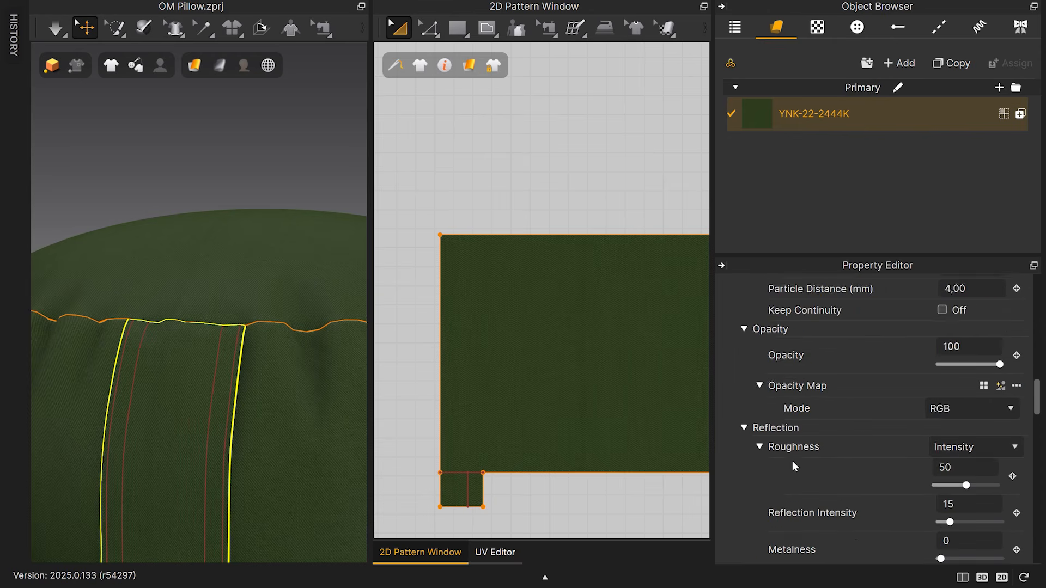
{"action": "left_click", "coordinate": [956, 428]}
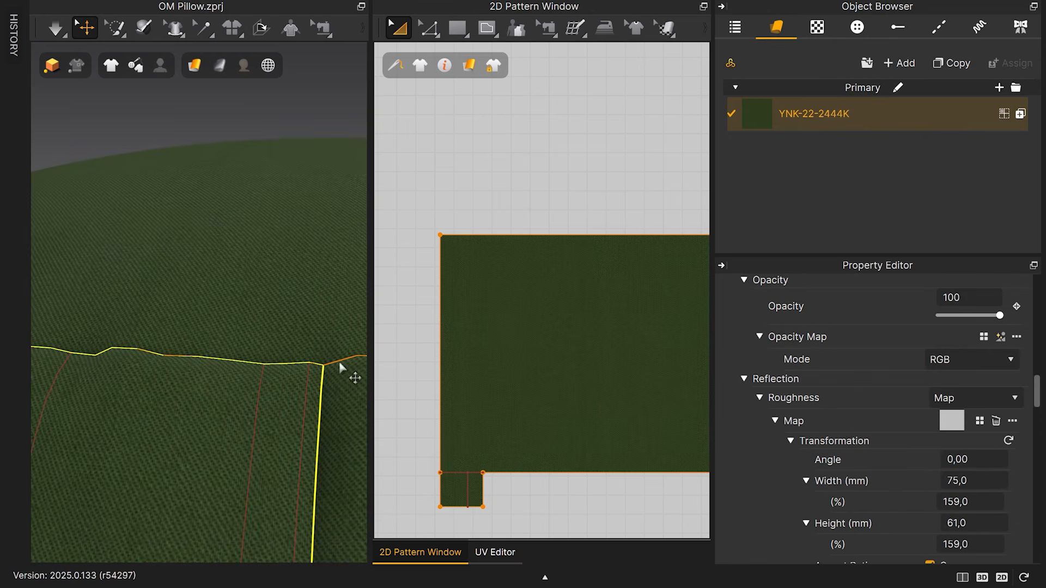
{"action": "scroll", "coordinate": [341, 369], "scroll_direction": "down", "scroll_amount": 2}
{"action": "scroll", "coordinate": [872, 439], "scroll_direction": "down", "scroll_amount": 3}
{"action": "left_click", "coordinate": [937, 470]}
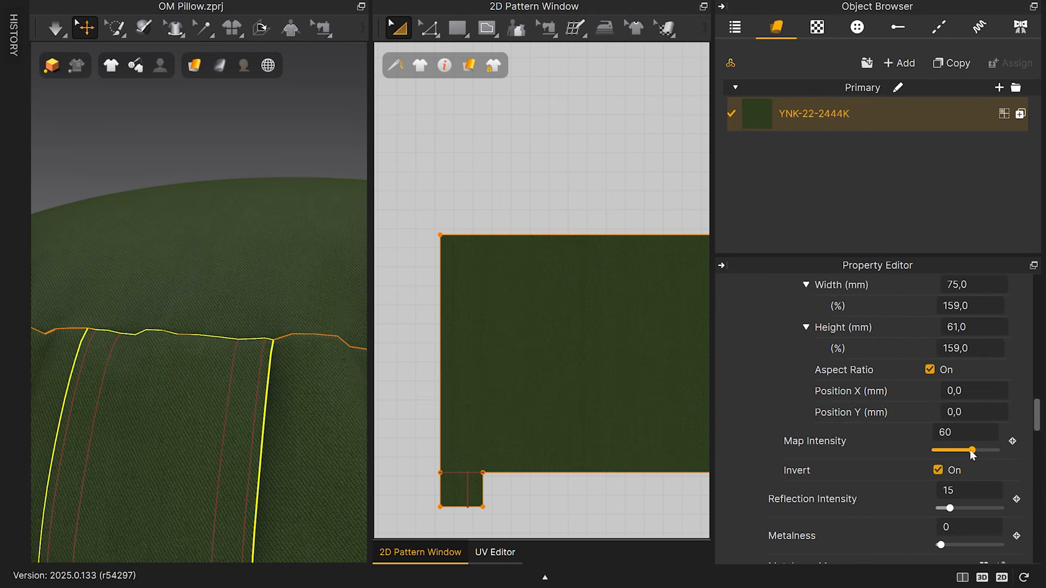
{"action": "scroll", "coordinate": [264, 351], "scroll_direction": "down", "scroll_amount": 3}
- Strengthen the pillow's top circle and simulate it briefly
{"action": "right_click_drag", "start_coordinate": [265, 319], "coordinate": [262, 393]}
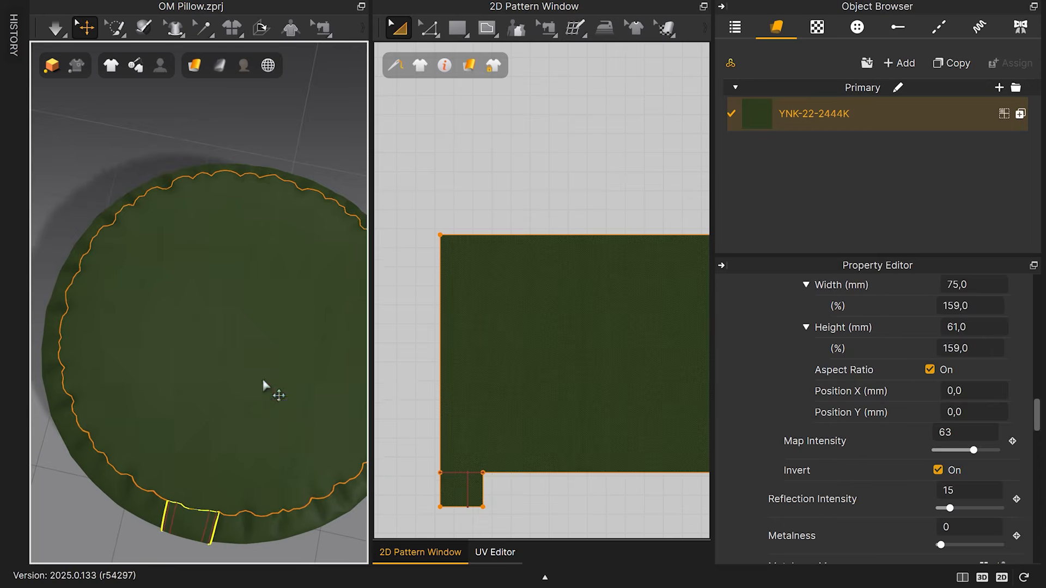
{"action": "left_click", "coordinate": [264, 376]}
{"action": "key", "text": "ctrl+h"}
{"action": "left_click", "coordinate": [240, 119]}
{"action": "key", "text": "space"}
{"action": "key", "text": "space"}
- Freeze the pillow's top circle with Strengthen turned off and run the simulation
{"action": "left_click", "coordinate": [226, 323]}
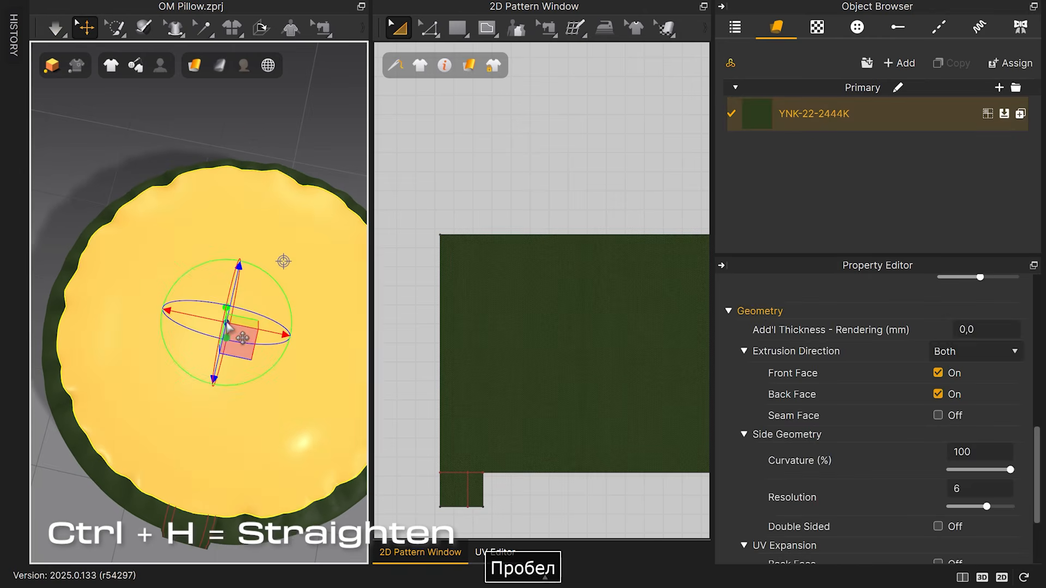
{"action": "key", "text": "ctrl+k"}
{"action": "key", "text": "ctrl+h"}
{"action": "right_click_drag", "start_coordinate": [226, 323], "coordinate": [233, 158]}
{"action": "key", "text": "space"}
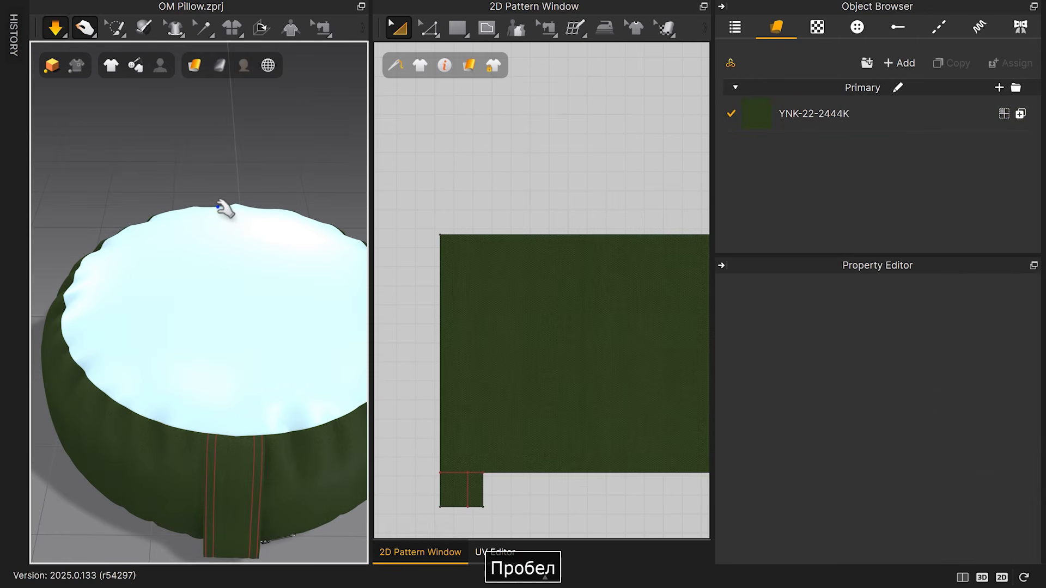
{"action": "key", "text": "space"}
- Set the Particle Distance of all patterns to 4 mm and simulate with the mesh displayed
{"action": "right_click_drag", "start_coordinate": [210, 253], "coordinate": [239, 258]}
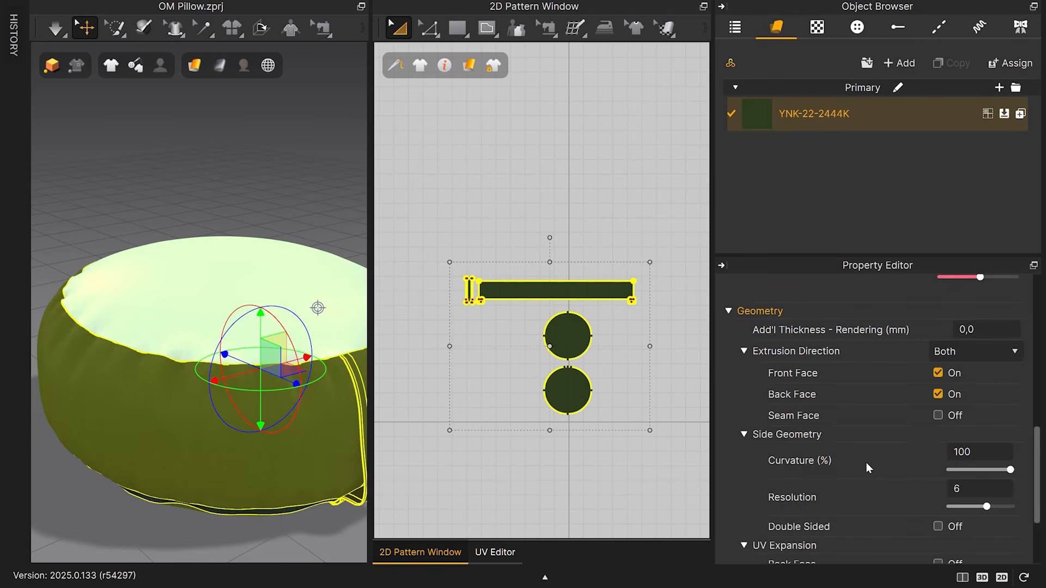
{"action": "scroll", "coordinate": [882, 461], "scroll_direction": "up", "scroll_amount": 3}
{"action": "type", "text": "4"}
{"action": "key", "text": "Return"}
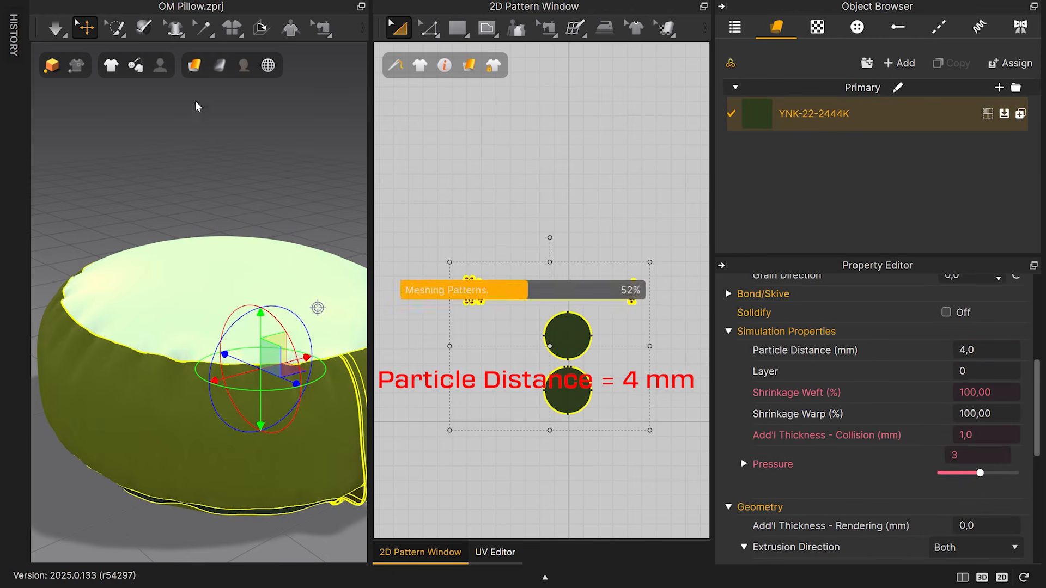
{"action": "left_click", "coordinate": [197, 66]}
{"action": "left_click", "coordinate": [234, 297]}
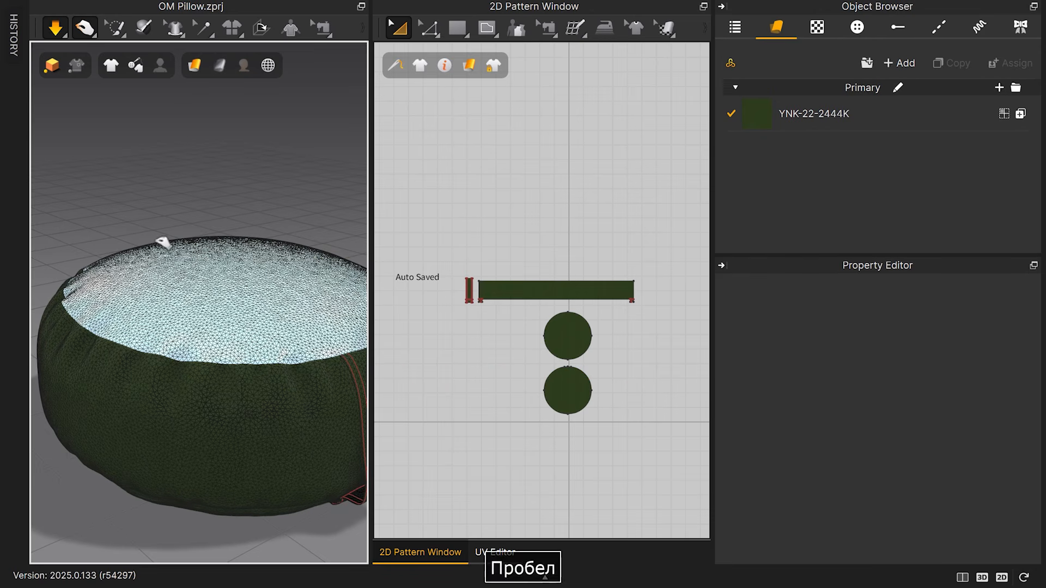
{"action": "key", "text": "space"}
- Unfreeze the pillow's top circle and run the simulation
{"action": "left_click", "coordinate": [188, 309]}
{"action": "key", "text": "ctrl+k"}
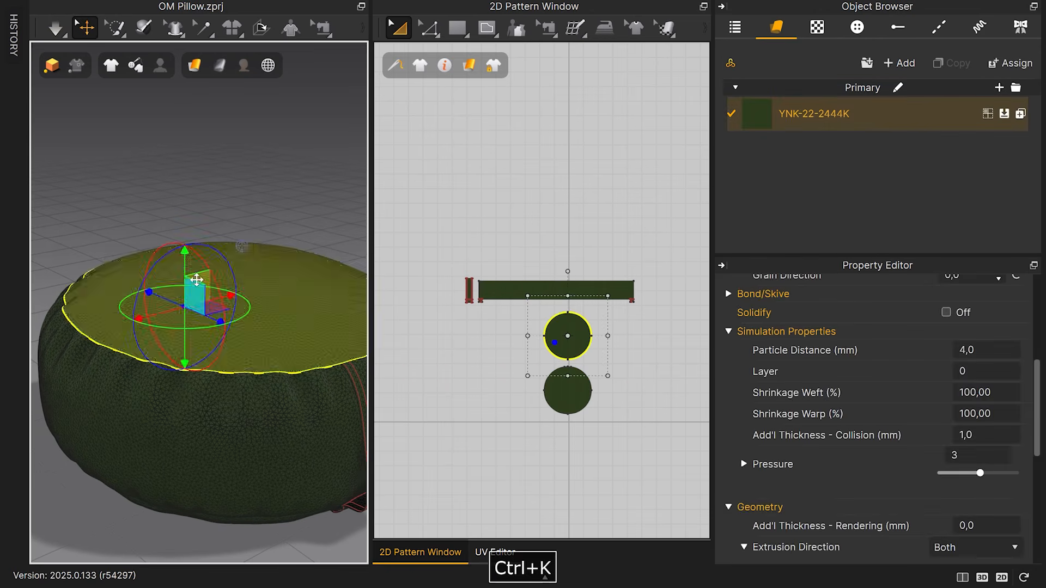
{"action": "left_click", "coordinate": [218, 196]}
{"action": "key", "text": "space"}
- Restore the textured surface display and save the OM Pillow project
{"action": "left_click", "coordinate": [194, 66]}
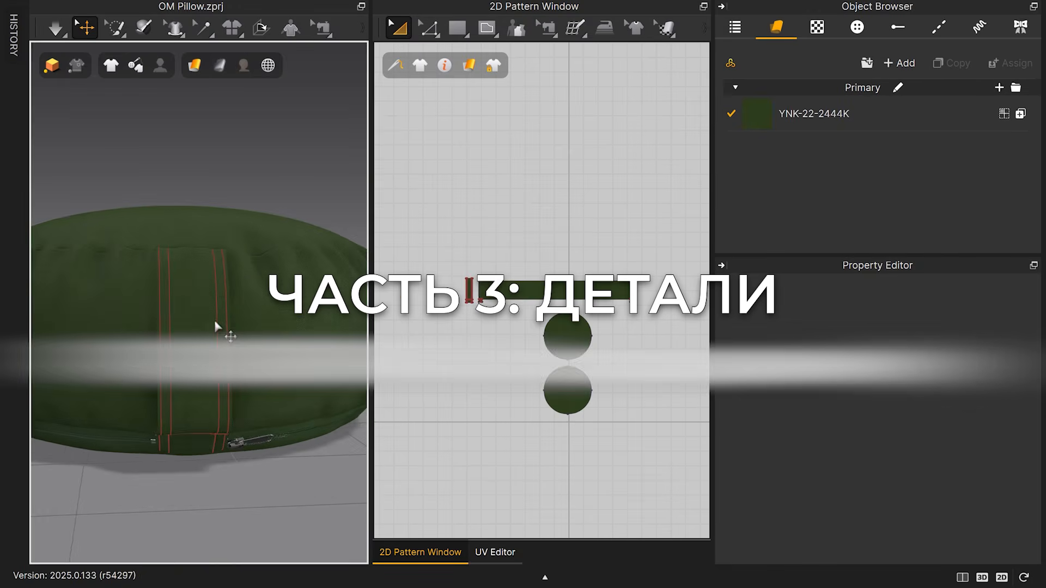
{"action": "key", "text": "ctrl+s"}
- Add Segment Puckering along the strap's four lengthwise stitch lines and the cross line near its lower end
{"action": "left_click_drag", "start_coordinate": [713, 58], "coordinate": [772, 57]}
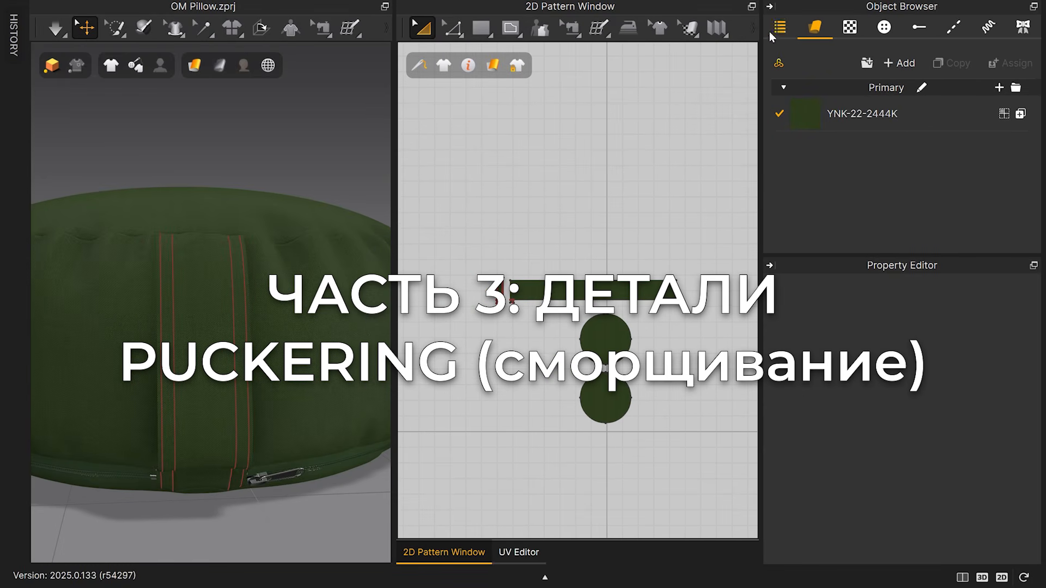
{"action": "left_click", "coordinate": [752, 29]}
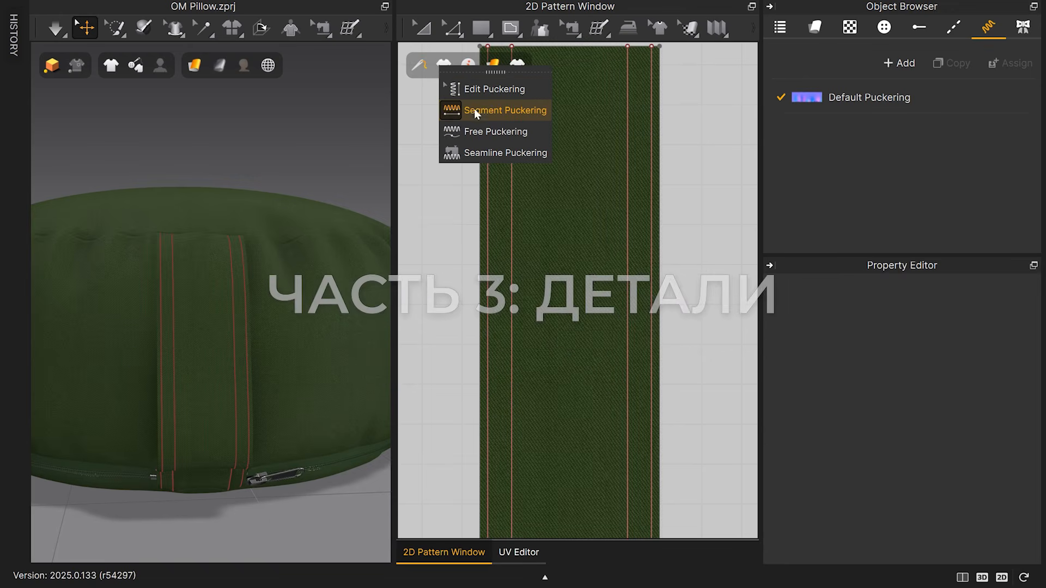
{"action": "left_click", "coordinate": [474, 110]}
{"action": "left_click", "coordinate": [502, 201]}
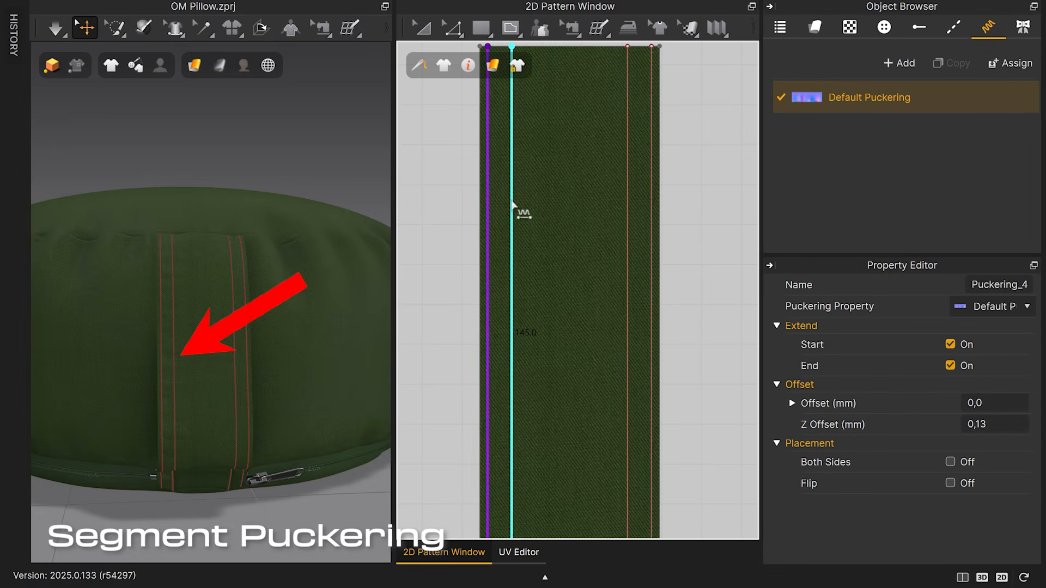
{"action": "left_click", "coordinate": [628, 216]}
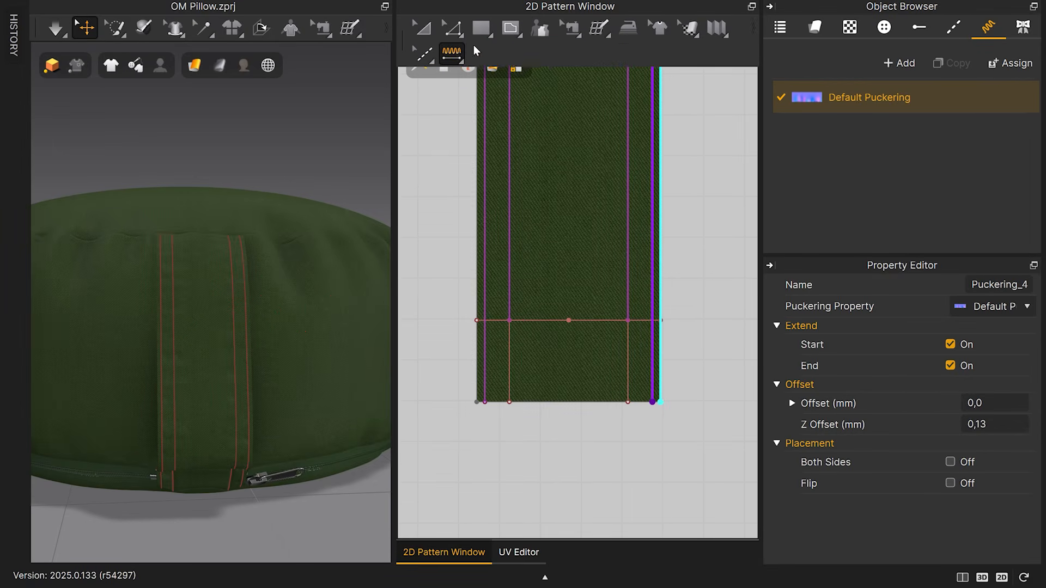
{"action": "left_click", "coordinate": [477, 320]}
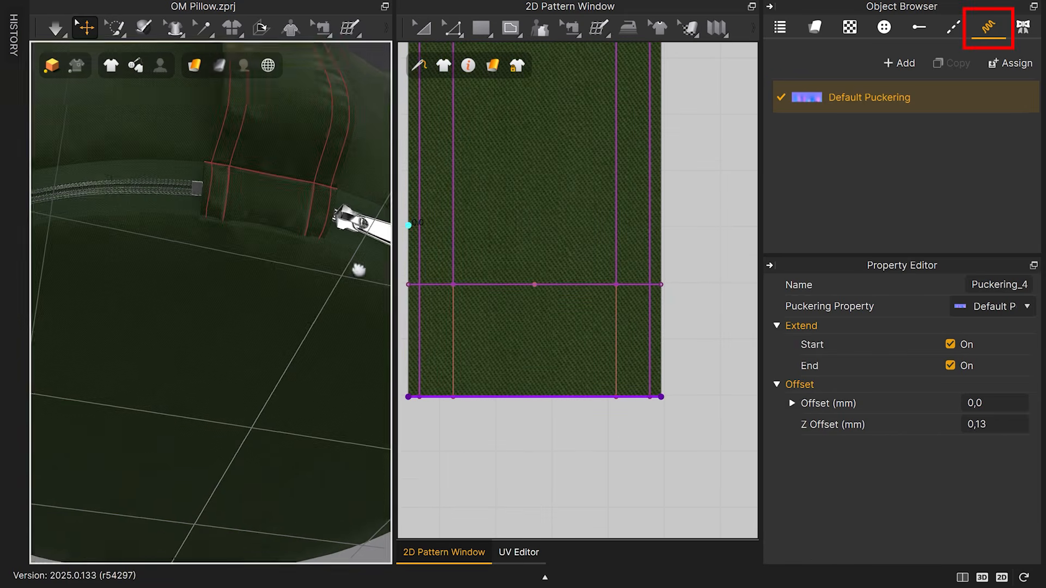
- Set the Default Puckering's Width to 6 mm and its Density to 35%
{"action": "left_click", "coordinate": [839, 97]}
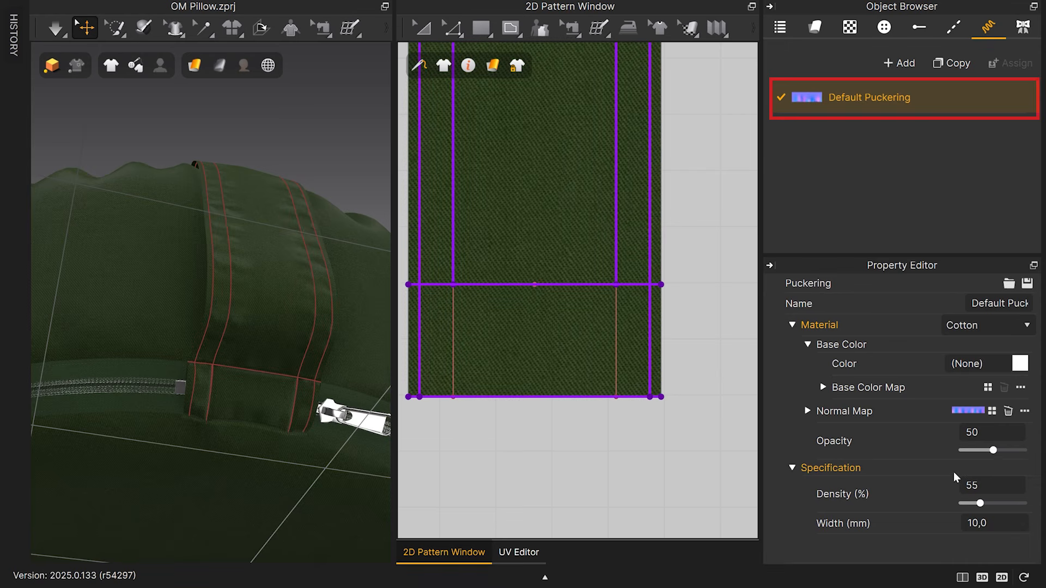
{"action": "type", "text": "4"}
{"action": "right_click_drag", "start_coordinate": [295, 136], "coordinate": [305, 112]}
{"action": "left_click", "coordinate": [983, 524]}
{"action": "type", "text": "6"}
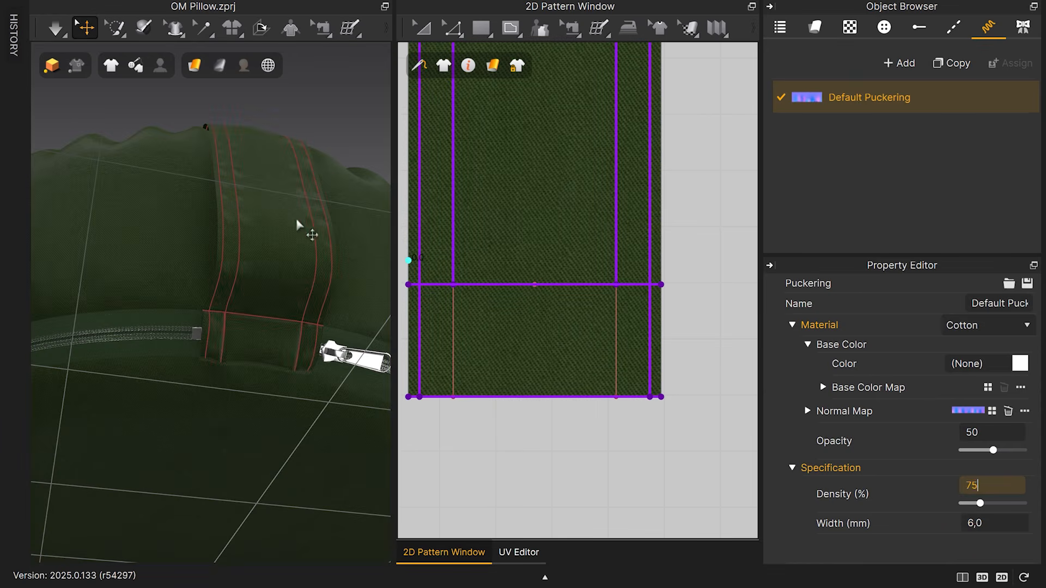
{"action": "type", "text": "35"}
{"action": "key", "text": "Return"}
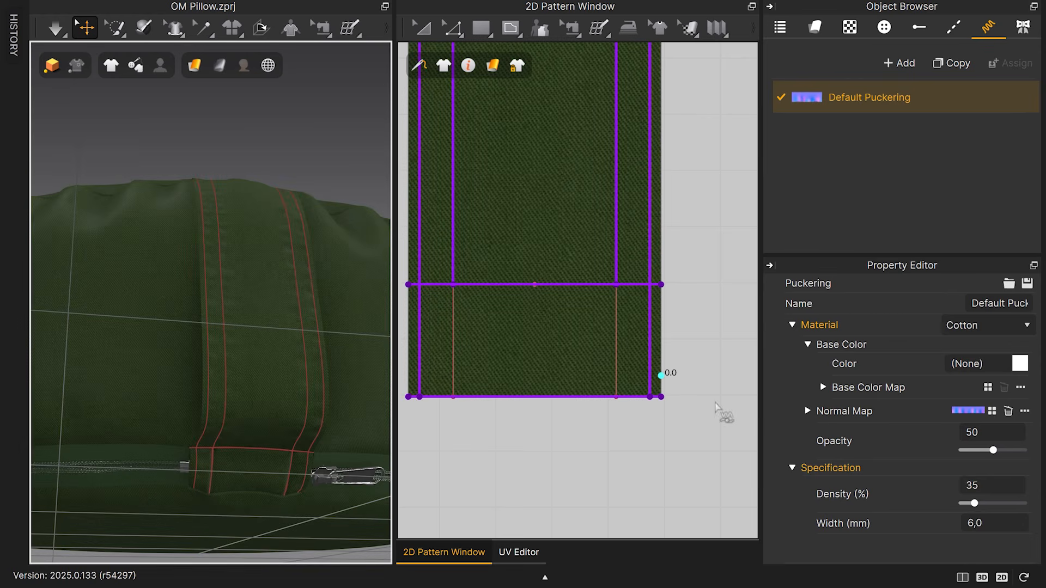
- Turn on Both Sides for the puckering along the strap's cross line
{"action": "right_click_drag", "start_coordinate": [251, 224], "coordinate": [219, 223]}
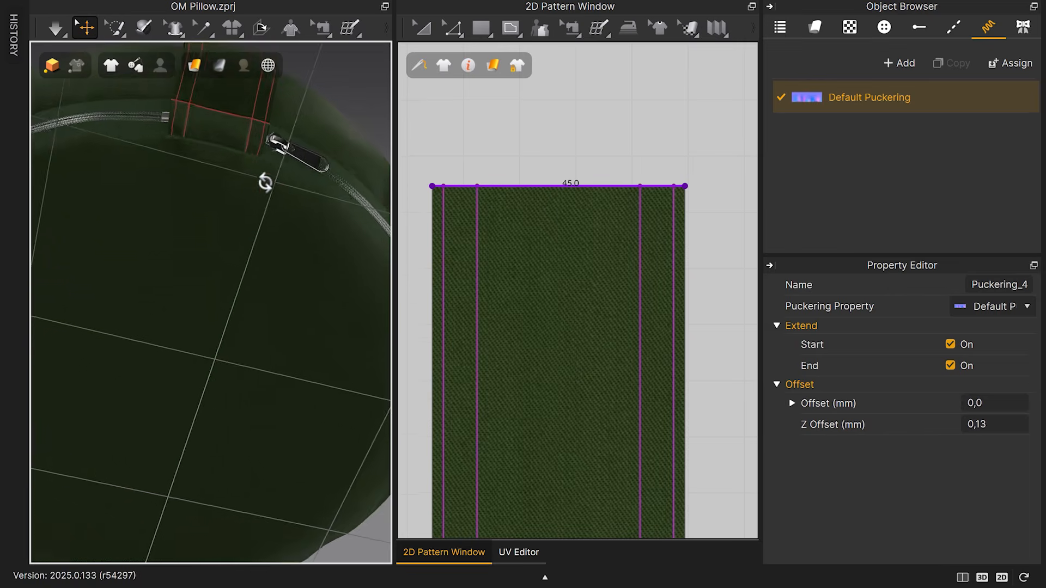
{"action": "right_click_drag", "start_coordinate": [262, 180], "coordinate": [296, 306]}
{"action": "scroll", "coordinate": [549, 315], "scroll_direction": "down", "scroll_amount": 3}
{"action": "scroll", "coordinate": [549, 316], "scroll_direction": "up", "scroll_amount": 3}
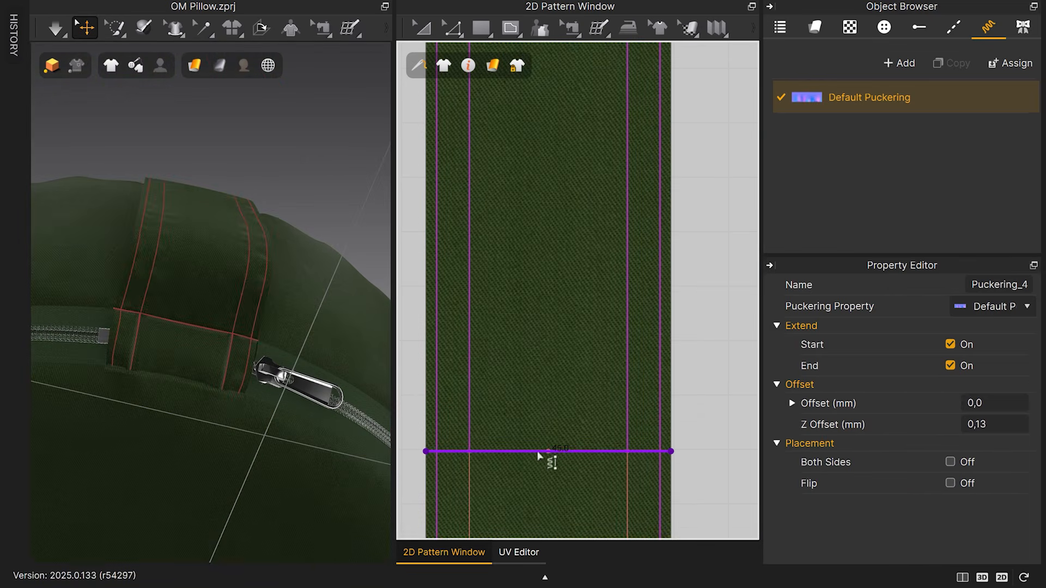
{"action": "left_click", "coordinate": [950, 462]}
{"action": "right_click_drag", "start_coordinate": [229, 294], "coordinate": [305, 316]}
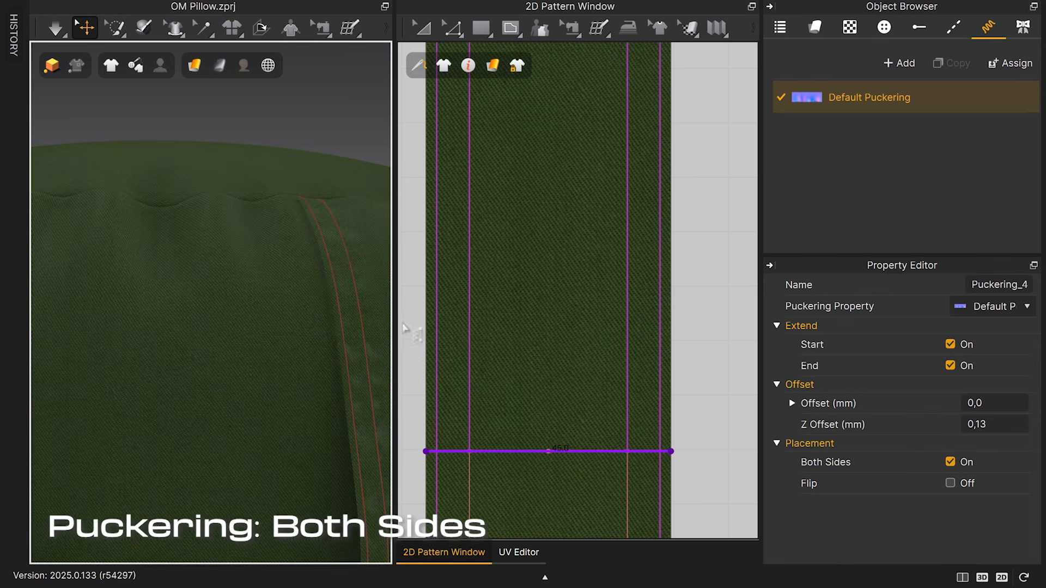
- Switch the garment rendering style in 3D to Thick Textured Surface
{"action": "left_click", "coordinate": [191, 70]}
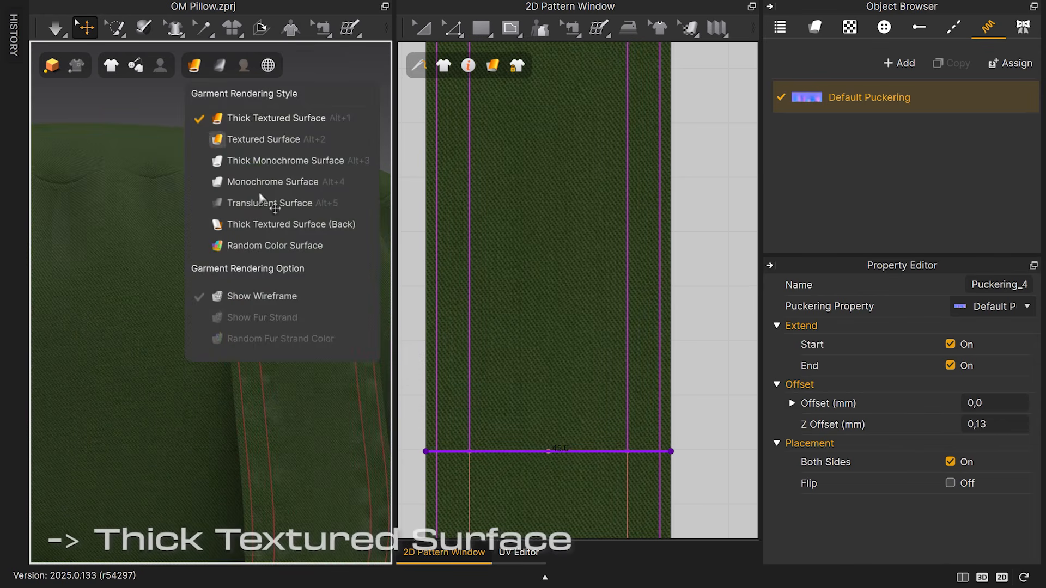
{"action": "left_click", "coordinate": [297, 317]}
{"action": "right_click_drag", "start_coordinate": [256, 243], "coordinate": [357, 258]}
- Set the strap pattern's side geometry Resolution to 3 and turn on UV Expansion for its Side Face
{"action": "scroll", "coordinate": [886, 472], "scroll_direction": "down", "scroll_amount": 5}
{"action": "scroll", "coordinate": [888, 470], "scroll_direction": "down", "scroll_amount": 2}
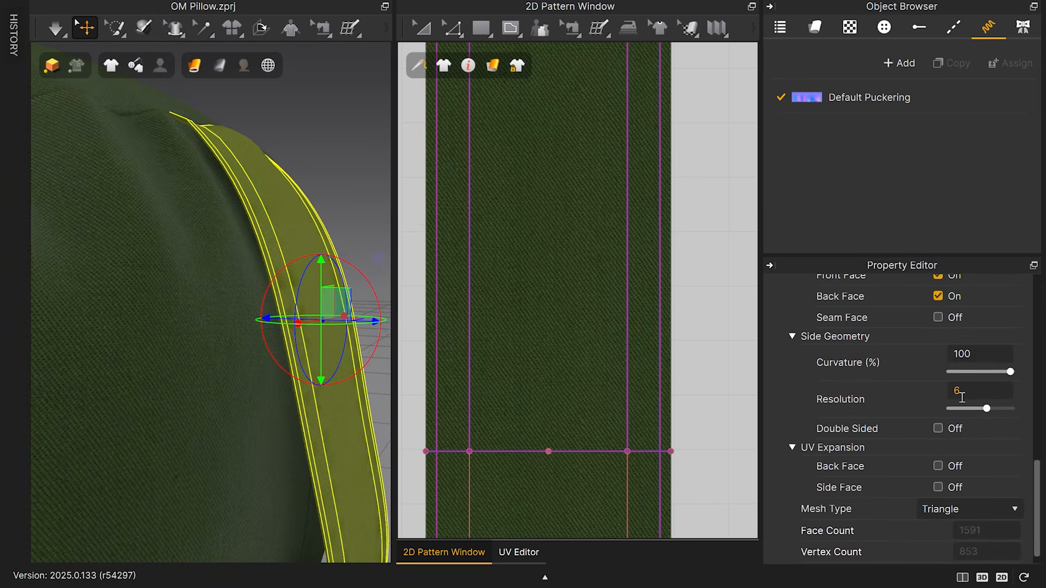
{"action": "double_click", "coordinate": [965, 392]}
{"action": "type", "text": "3"}
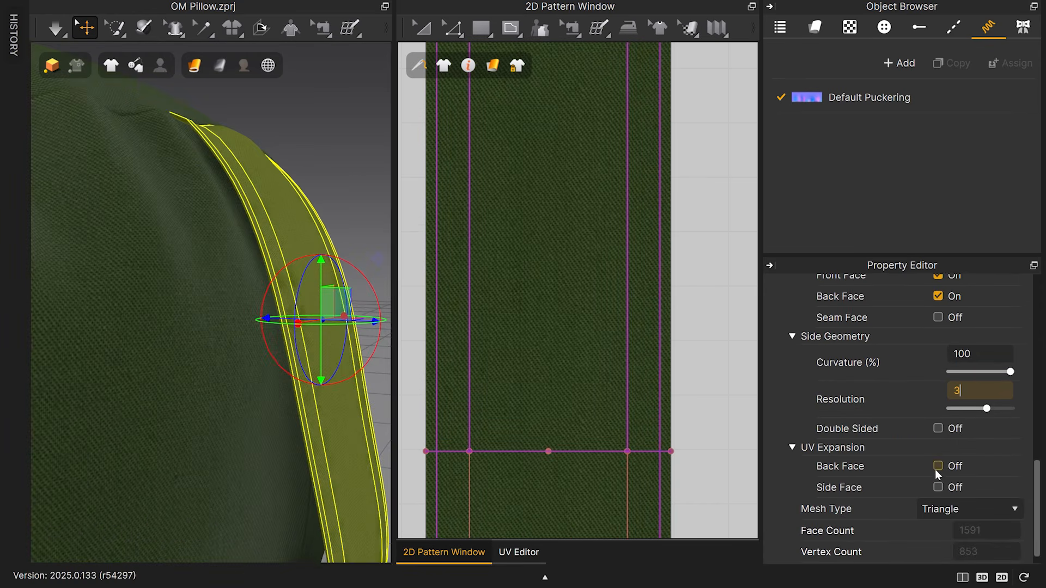
{"action": "left_click", "coordinate": [938, 487]}
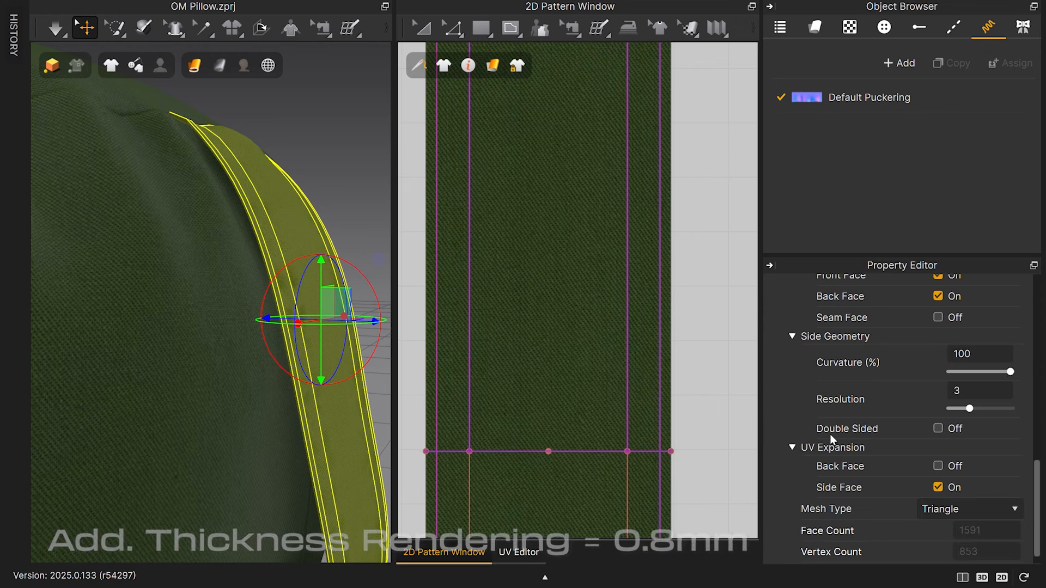
{"action": "scroll", "coordinate": [872, 431], "scroll_direction": "up", "scroll_amount": 3}
{"action": "key", "text": "Return"}
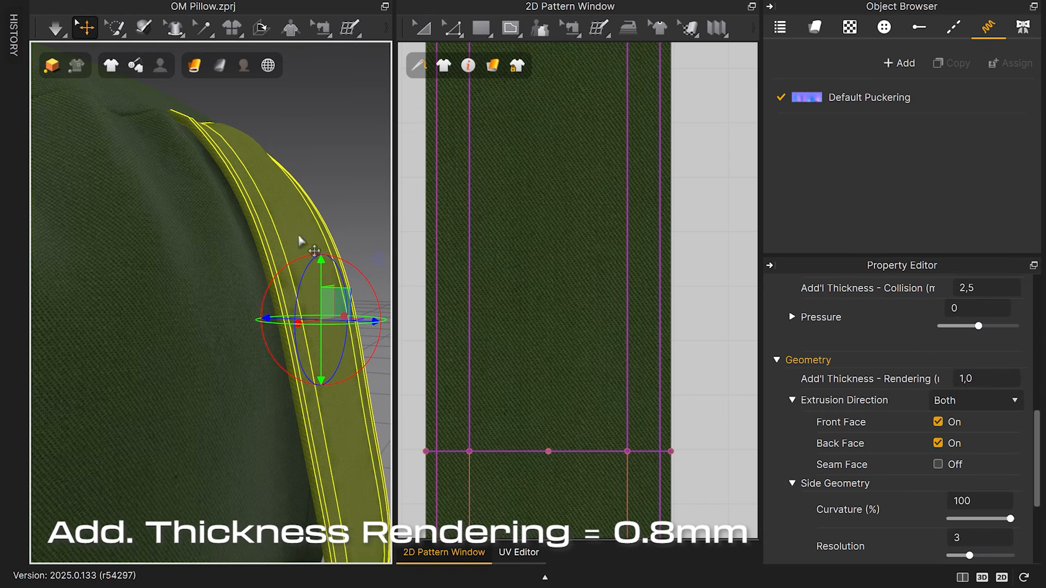
- Set the strap's additional rendering thickness to 0.8 mm and deselect the strap
{"action": "right_click_drag", "start_coordinate": [299, 240], "coordinate": [469, 301]}
{"action": "double_click", "coordinate": [996, 378]}
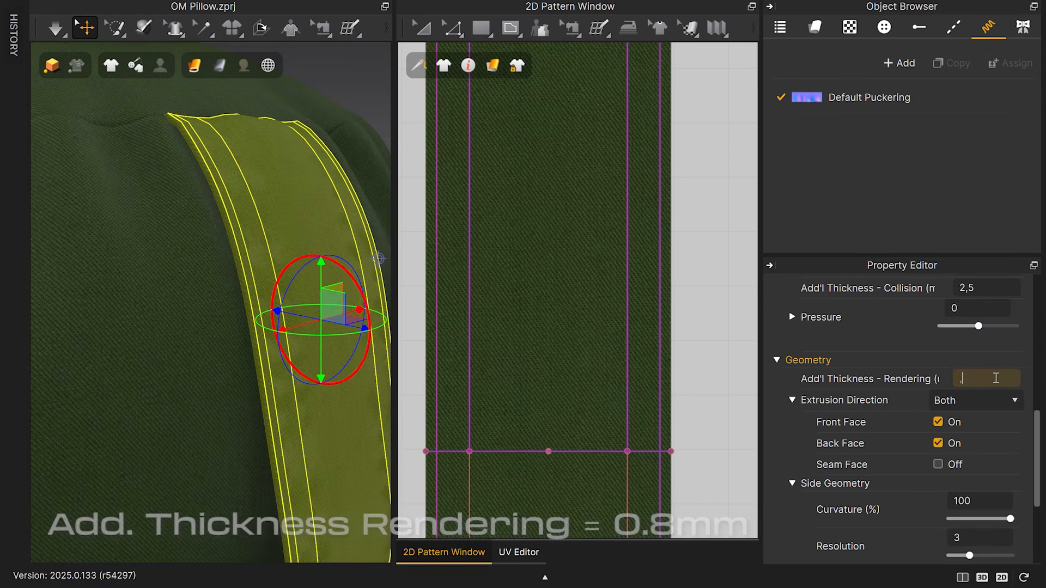
{"action": "type", "text": "0,8"}
{"action": "scroll", "coordinate": [322, 351], "scroll_direction": "down", "scroll_amount": 3}
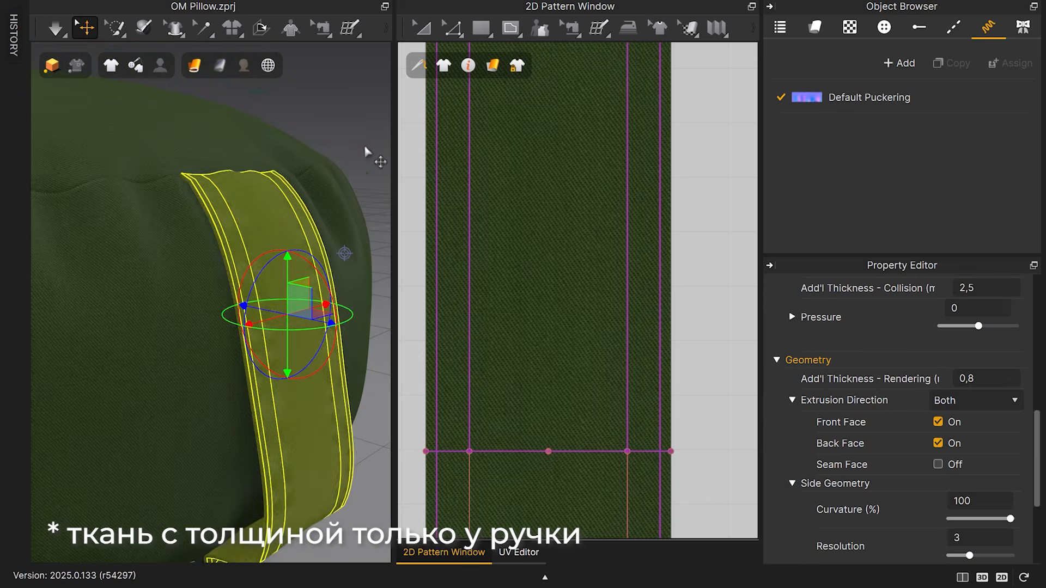
{"action": "left_click", "coordinate": [367, 152]}
{"action": "scroll", "coordinate": [332, 168], "scroll_direction": "down", "scroll_amount": 2}
{"action": "right_click_drag", "start_coordinate": [332, 168], "coordinate": [316, 221]}
{"action": "scroll", "coordinate": [315, 223], "scroll_direction": "down", "scroll_amount": 3}
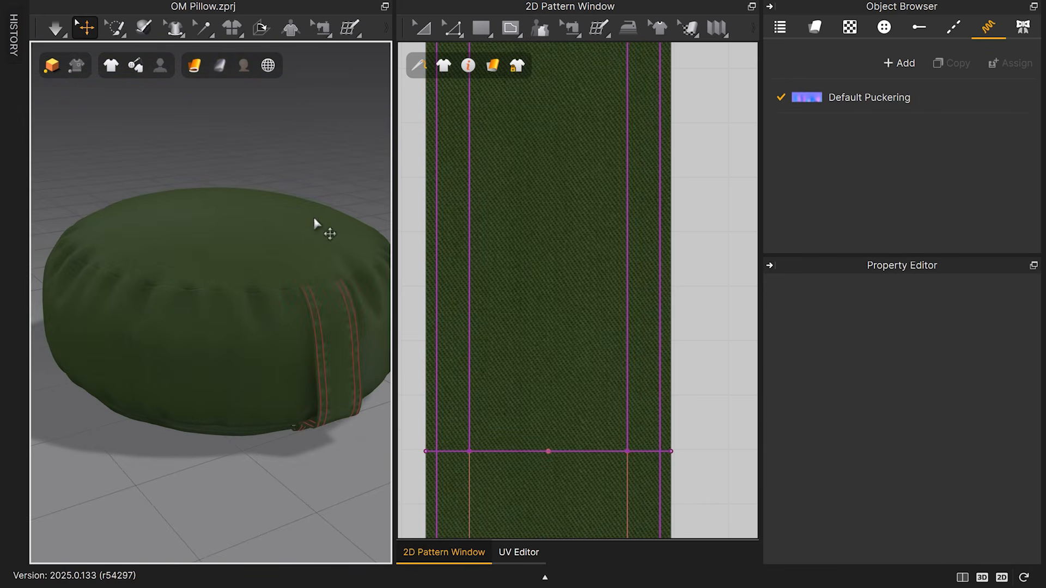
- Set the zipper teeth's Roughness to 31 and raise their Metalness to about 34
{"action": "middle_click_drag", "start_coordinate": [315, 223], "coordinate": [265, 231]}
{"action": "right_click_drag", "start_coordinate": [265, 231], "coordinate": [272, 235]}
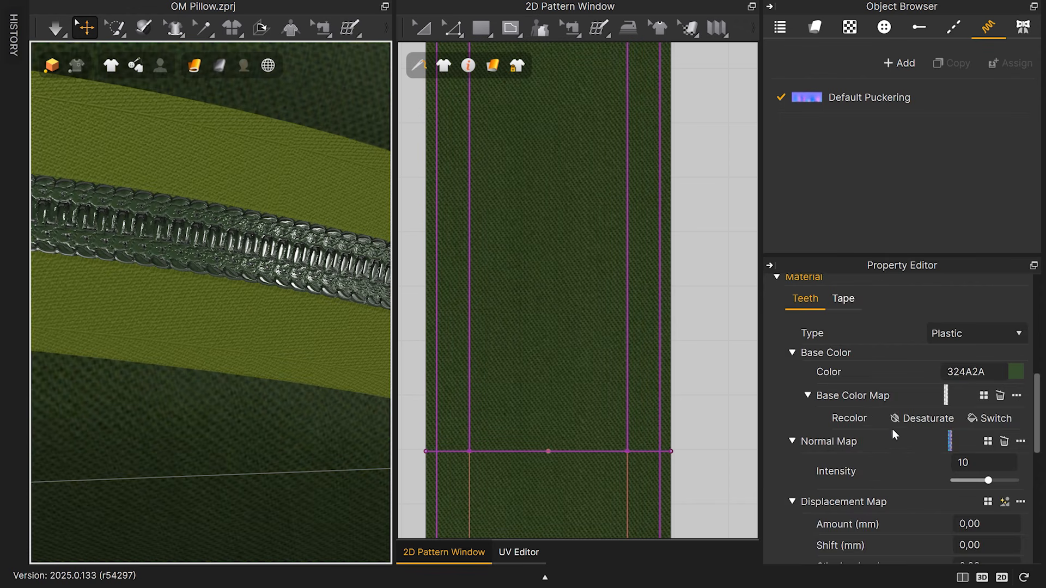
{"action": "scroll", "coordinate": [892, 431], "scroll_direction": "down", "scroll_amount": 7}
{"action": "left_click_drag", "start_coordinate": [962, 446], "coordinate": [979, 443]}
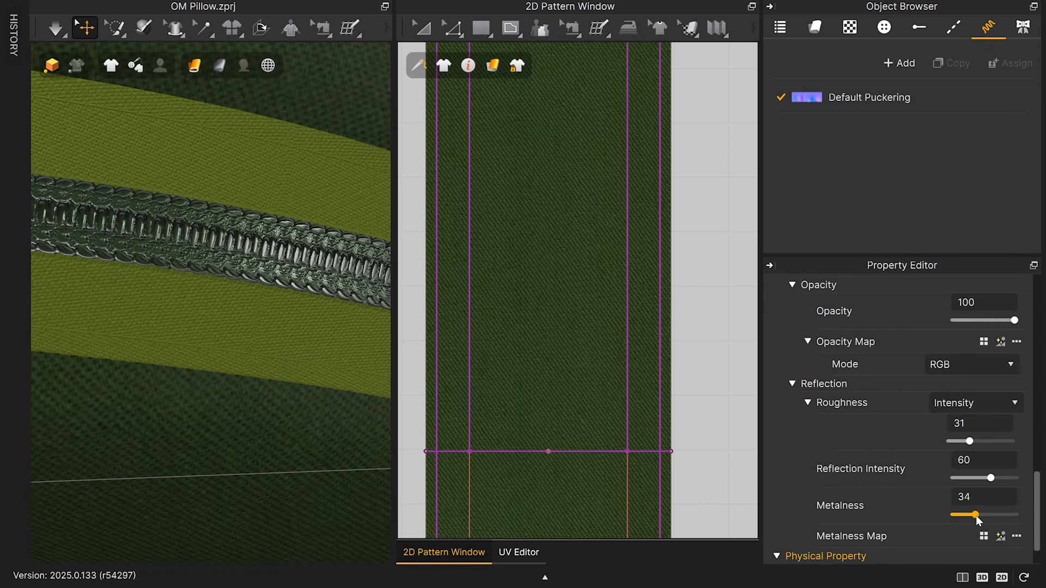
{"action": "left_click_drag", "start_coordinate": [975, 516], "coordinate": [979, 516]}
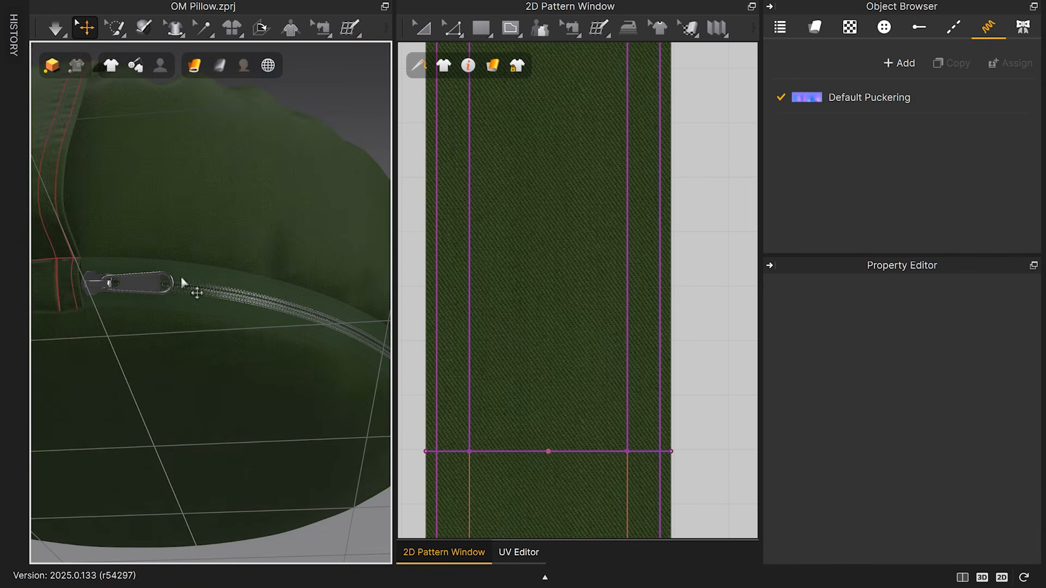
- Change the zipper slider and puller's base color to the grey-brown 6F675B
{"action": "left_click", "coordinate": [158, 286]}
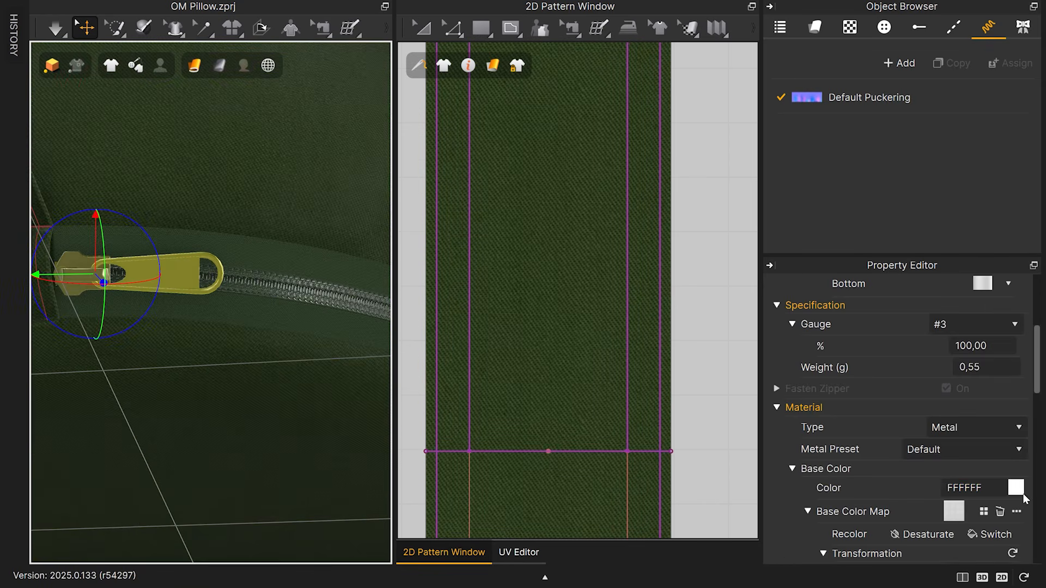
{"action": "left_click", "coordinate": [1021, 494]}
{"action": "left_click", "coordinate": [468, 306]}
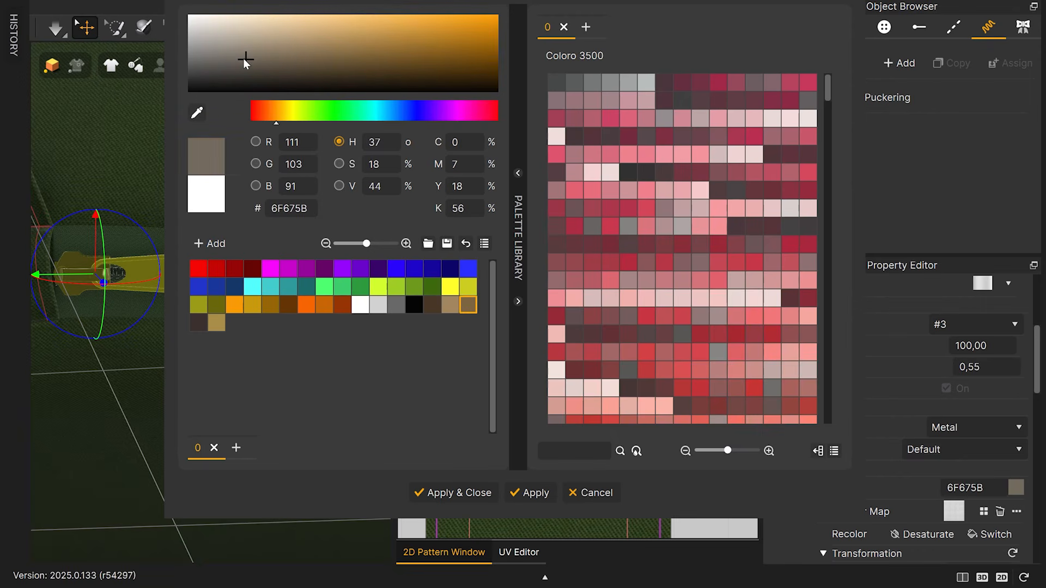
{"action": "left_click", "coordinate": [453, 493]}
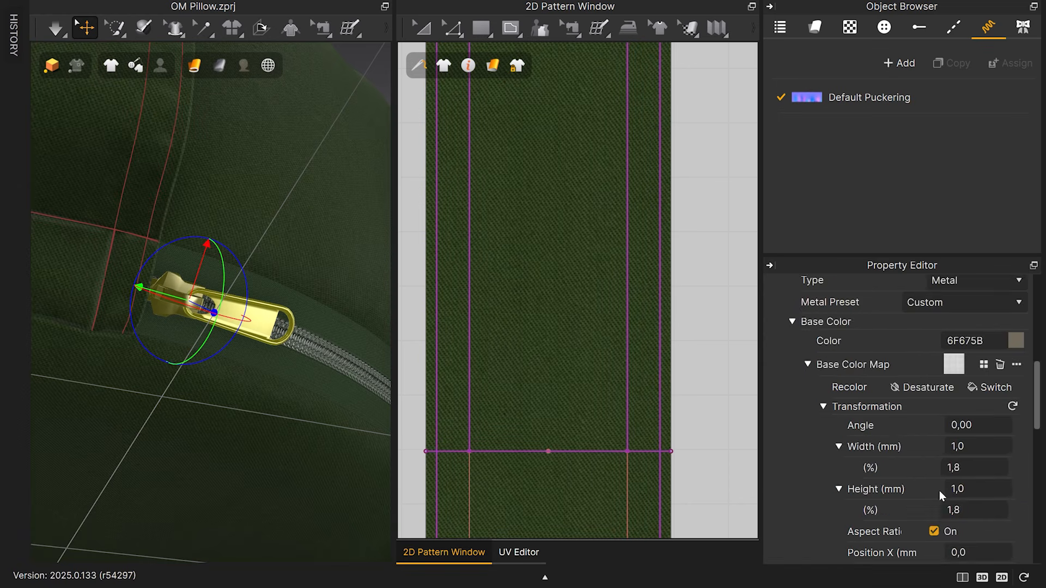
- Switch the zipper slider's Roughness from Intensity to Map and load a scratched roughness texture
{"action": "scroll", "coordinate": [938, 490], "scroll_direction": "down", "scroll_amount": 10}
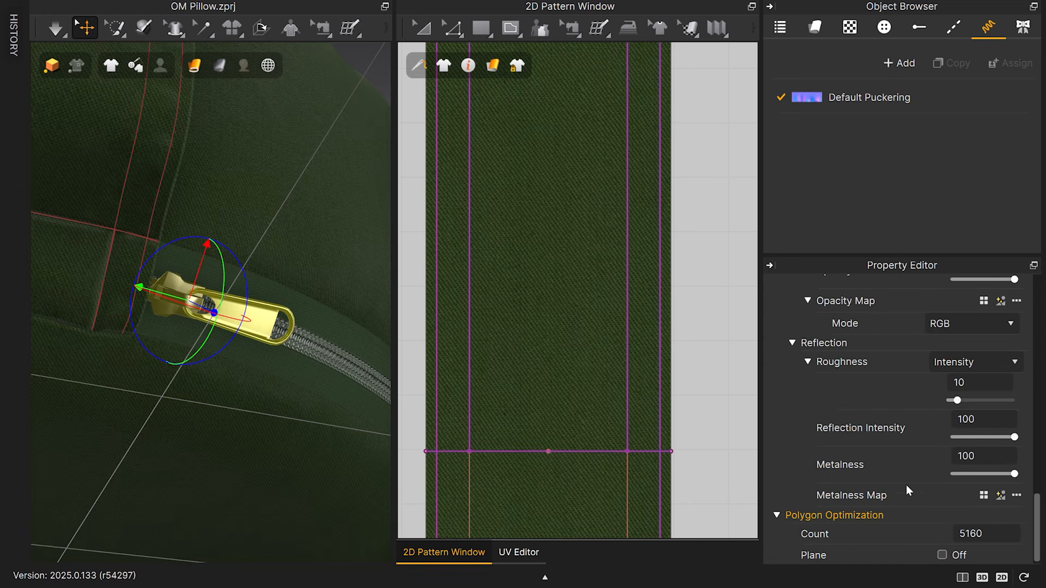
{"action": "left_click", "coordinate": [966, 364]}
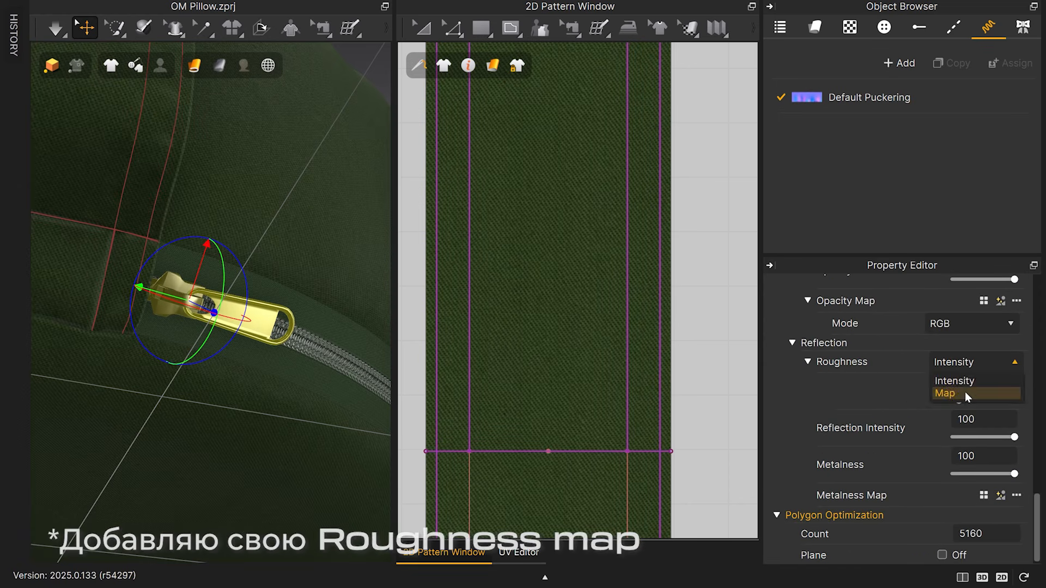
{"action": "left_click", "coordinate": [953, 392]}
{"action": "left_click", "coordinate": [980, 386]}
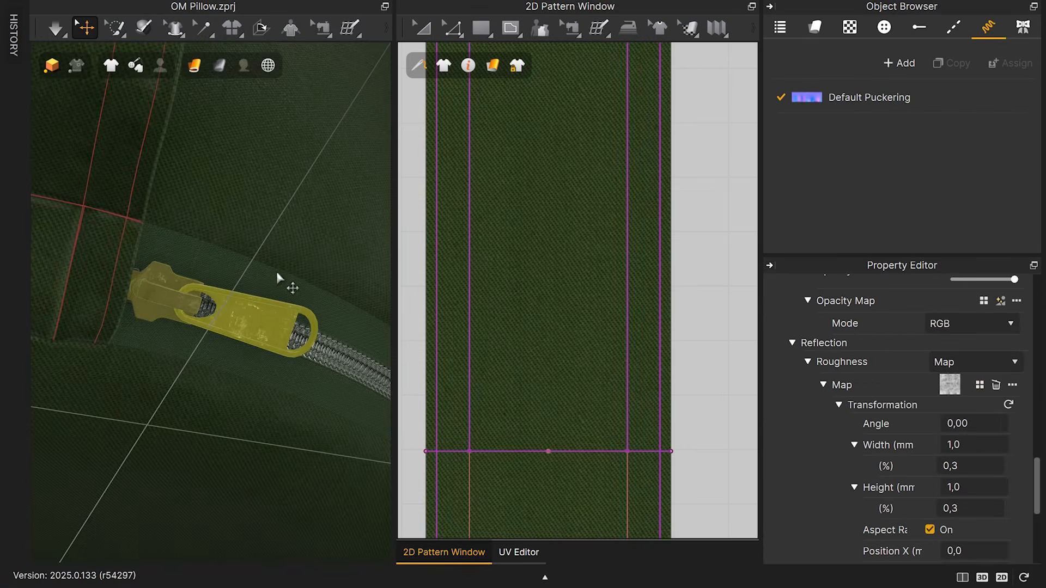
- Lower the Map Intensity of the zipper slider's roughness map to about 20
{"action": "scroll", "coordinate": [196, 278], "scroll_direction": "up", "scroll_amount": 3}
{"action": "right_click_drag", "start_coordinate": [196, 279], "coordinate": [140, 317]}
{"action": "scroll", "coordinate": [140, 317], "scroll_direction": "up", "scroll_amount": 5}
{"action": "right_click_drag", "start_coordinate": [235, 307], "coordinate": [256, 316]}
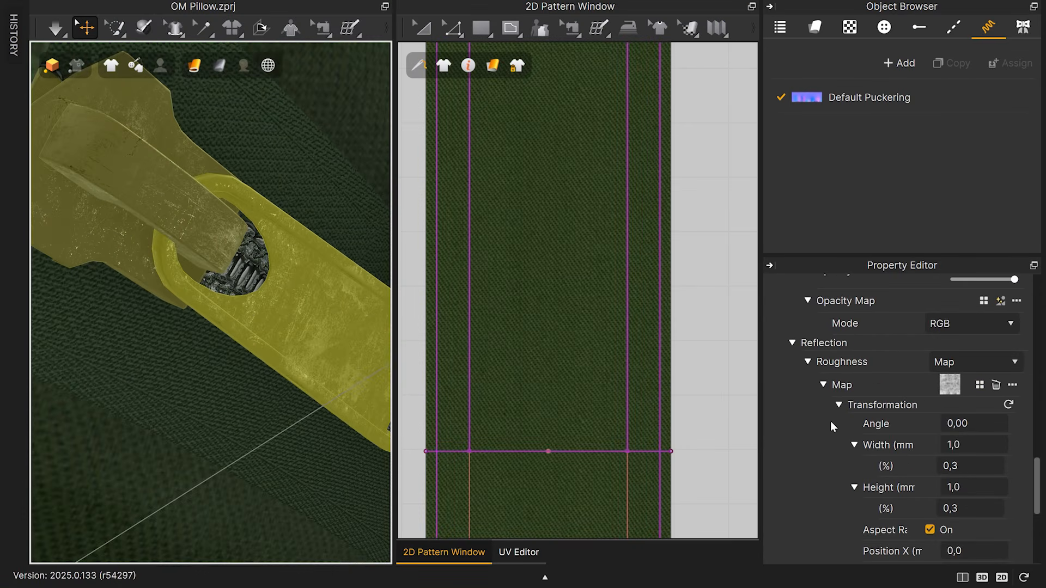
{"action": "scroll", "coordinate": [829, 423], "scroll_direction": "down", "scroll_amount": 5}
{"action": "left_click_drag", "start_coordinate": [1009, 381], "coordinate": [965, 376]}
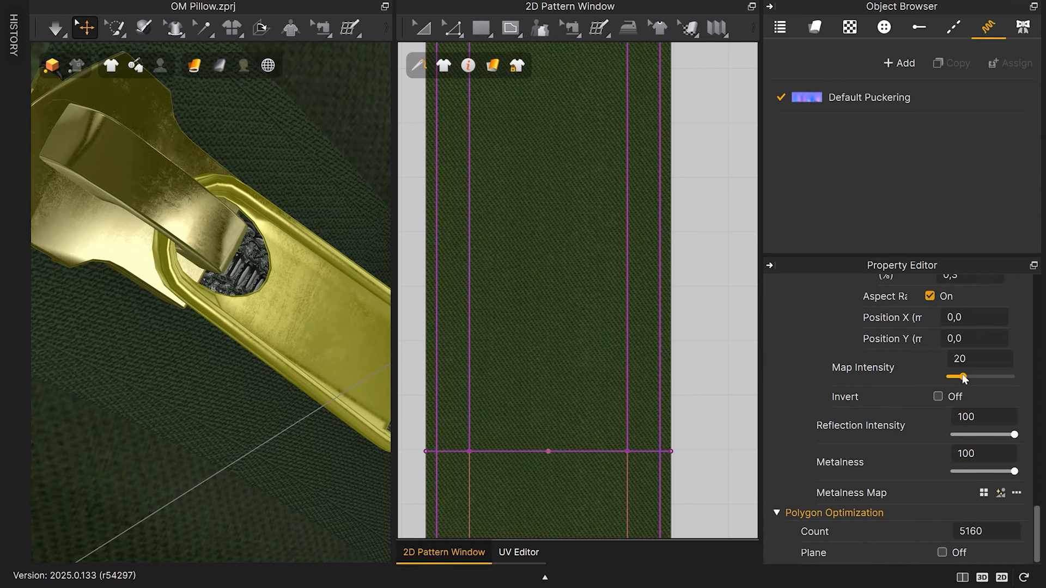
{"action": "scroll", "coordinate": [276, 355], "scroll_direction": "down", "scroll_amount": 5}
{"action": "right_click_drag", "start_coordinate": [276, 351], "coordinate": [267, 327]}
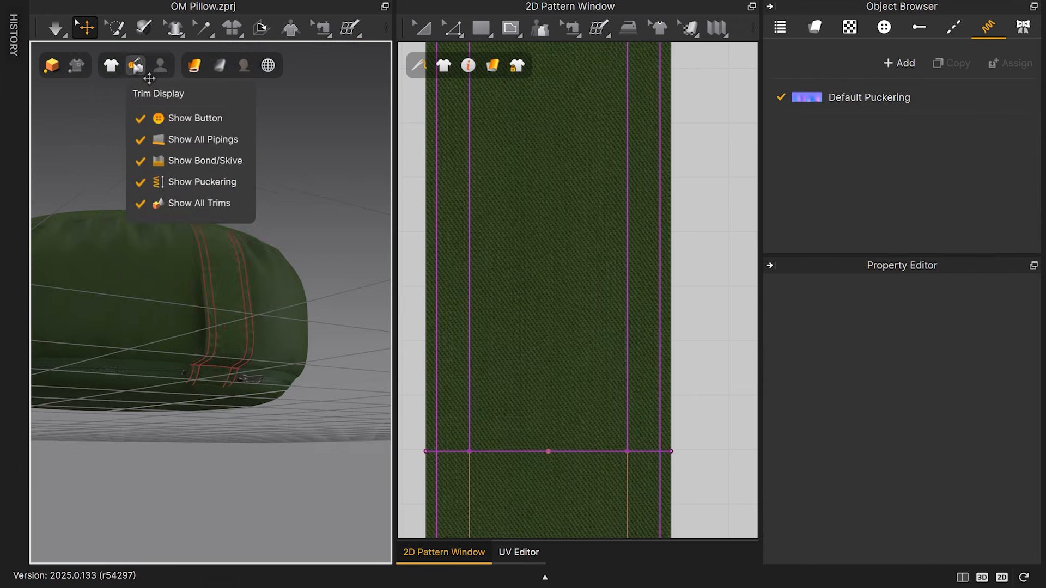
- Turn off the display of internal lines on the garment in 3D
{"action": "mouse_move", "coordinate": [120, 73]}
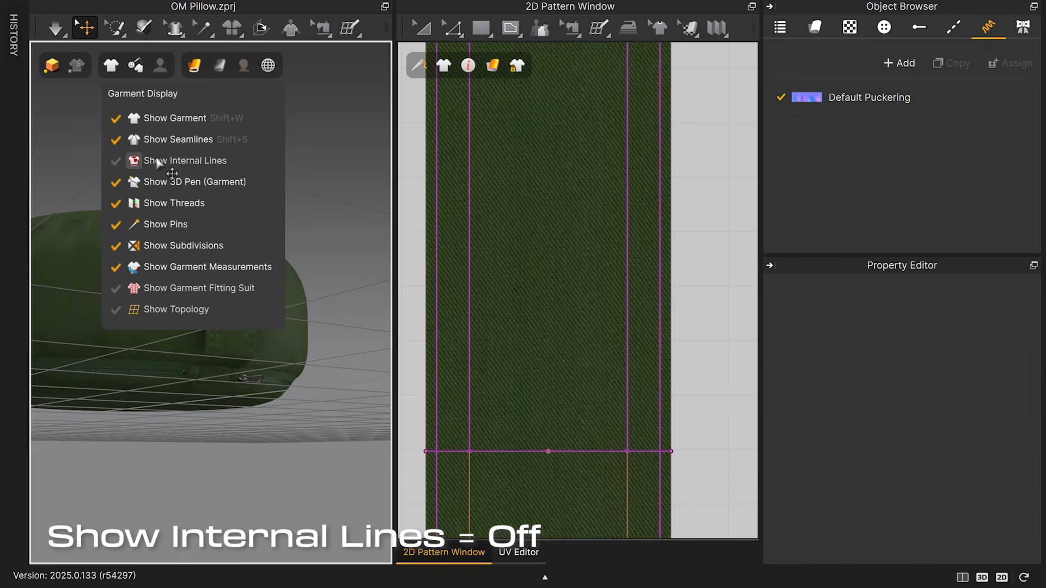
{"action": "right_click_drag", "start_coordinate": [343, 273], "coordinate": [334, 282]}
{"action": "scroll", "coordinate": [325, 260], "scroll_direction": "down", "scroll_amount": 2}
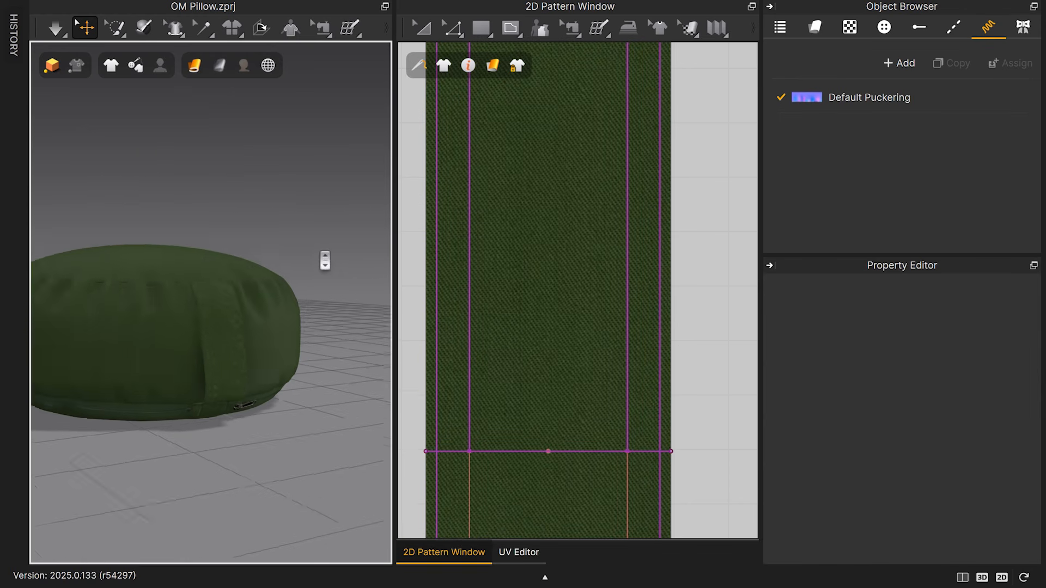
- Turn off Show 3D Grid in the grid properties
{"action": "right_click", "coordinate": [312, 247]}
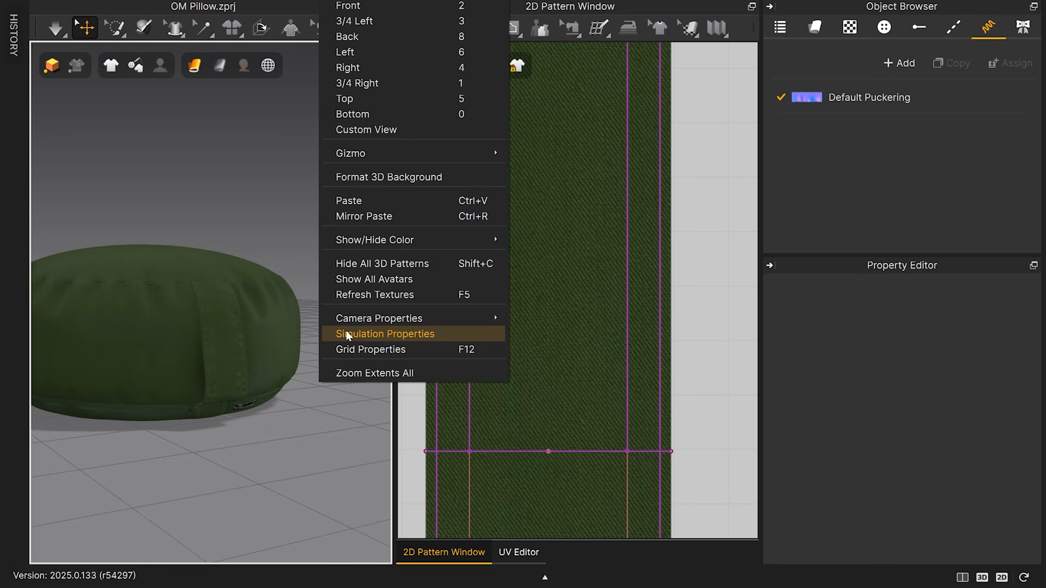
{"action": "left_click", "coordinate": [370, 349]}
{"action": "left_click", "coordinate": [951, 424]}
{"action": "scroll", "coordinate": [296, 275], "scroll_direction": "down", "scroll_amount": 4}
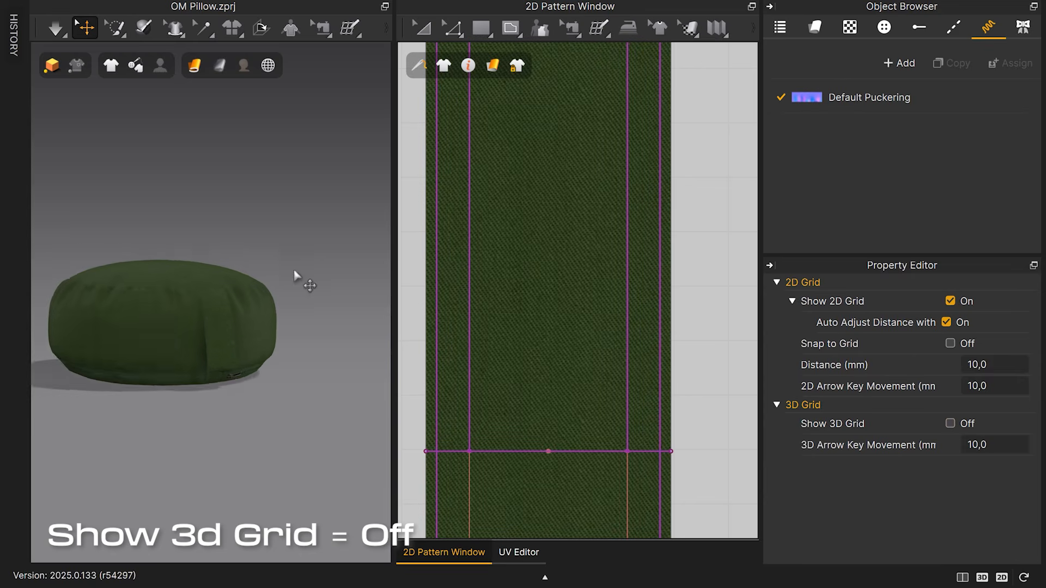
- Duplicate the YNK-22-2444K fabric
{"action": "middle_click_drag", "start_coordinate": [303, 277], "coordinate": [352, 280]}
{"action": "right_click_drag", "start_coordinate": [311, 273], "coordinate": [290, 270]}
{"action": "left_click_drag", "start_coordinate": [395, 298], "coordinate": [455, 301]}
{"action": "scroll", "coordinate": [356, 285], "scroll_direction": "up", "scroll_amount": 2}
{"action": "right_click_drag", "start_coordinate": [355, 286], "coordinate": [410, 291]}
{"action": "left_click", "coordinate": [379, 258]}
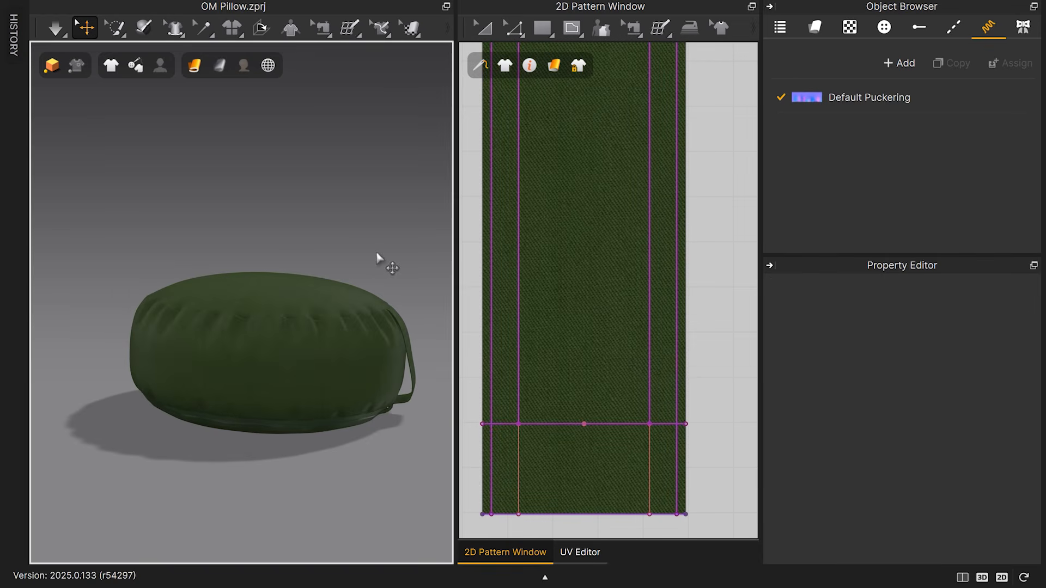
{"action": "left_click", "coordinate": [815, 27]}
{"action": "left_click", "coordinate": [869, 116]}
{"action": "left_click", "coordinate": [955, 64]}
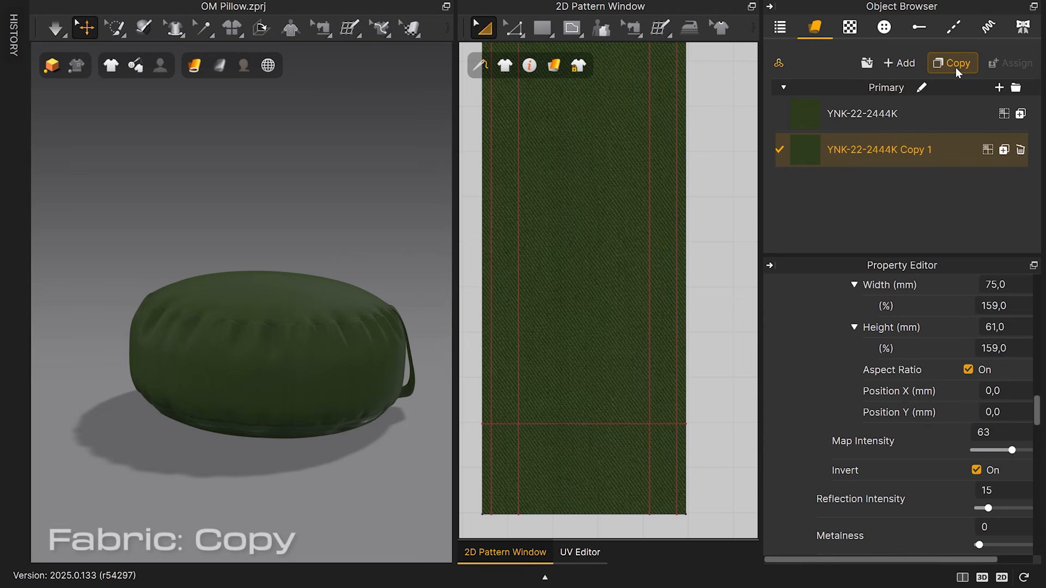
- Set the copied fabric's Bending-Weft, Bending-Warp, Bending-Bias (Right) and Bending-Bias (Left) to 80
{"action": "scroll", "coordinate": [909, 372], "scroll_direction": "down", "scroll_amount": 5}
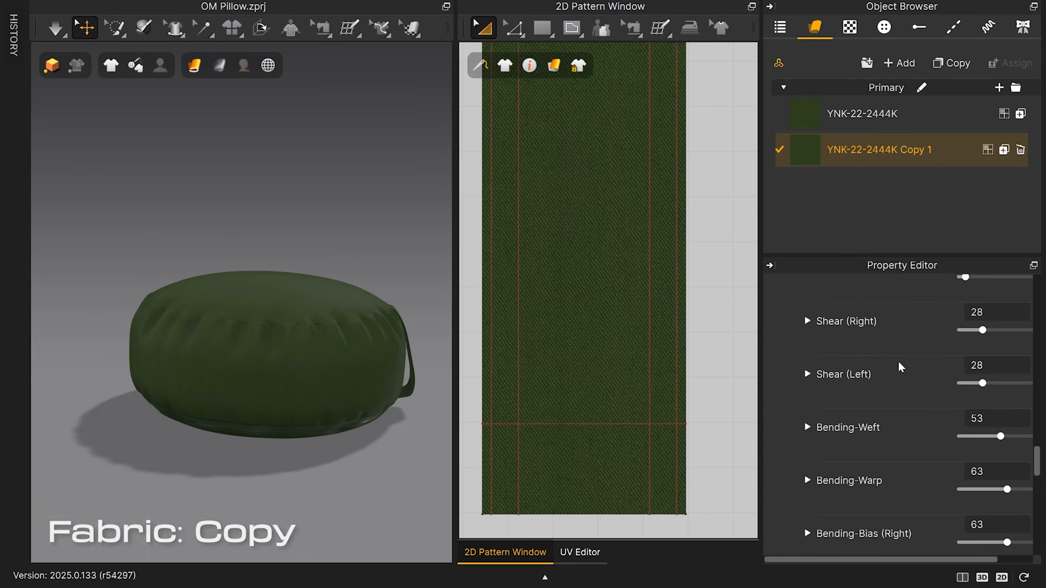
{"action": "left_click", "coordinate": [983, 419]}
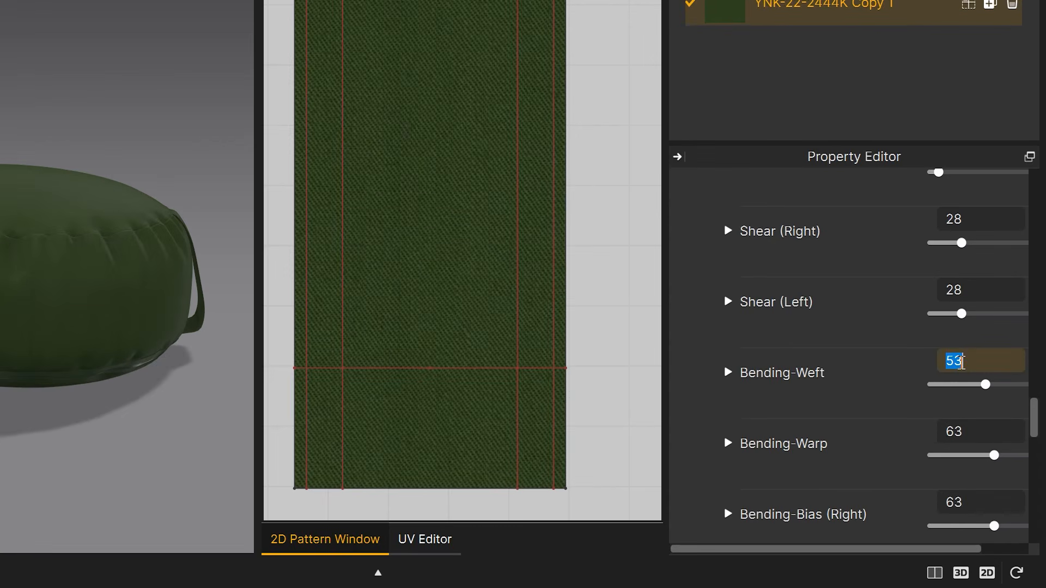
{"action": "type", "text": "80"}
{"action": "key", "text": "Tab"}
{"action": "type", "text": "80"}
{"action": "key", "text": "Tab"}
{"action": "type", "text": "80"}
{"action": "key", "text": "Tab"}
{"action": "type", "text": "80"}
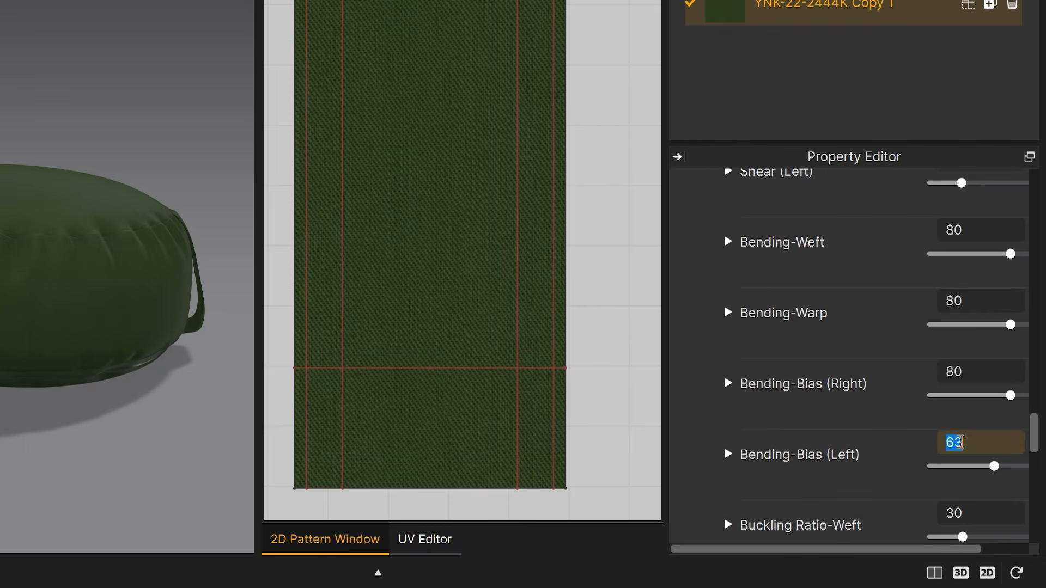
- Set the copied fabric's Bending-Weft, Bending-Warp and Bending-Bias (Right) to 90 and simulate the pillow briefly
{"action": "scroll", "coordinate": [919, 372], "scroll_direction": "up", "scroll_amount": 2}
{"action": "left_click", "coordinate": [959, 366]}
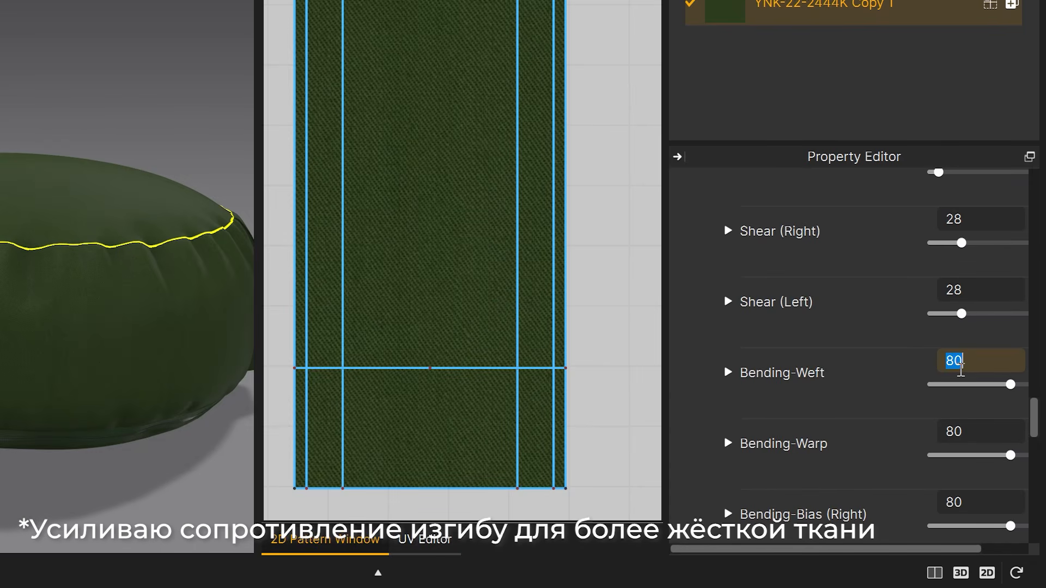
{"action": "type", "text": "90"}
{"action": "key", "text": "Tab"}
{"action": "type", "text": "90"}
{"action": "key", "text": "Tab"}
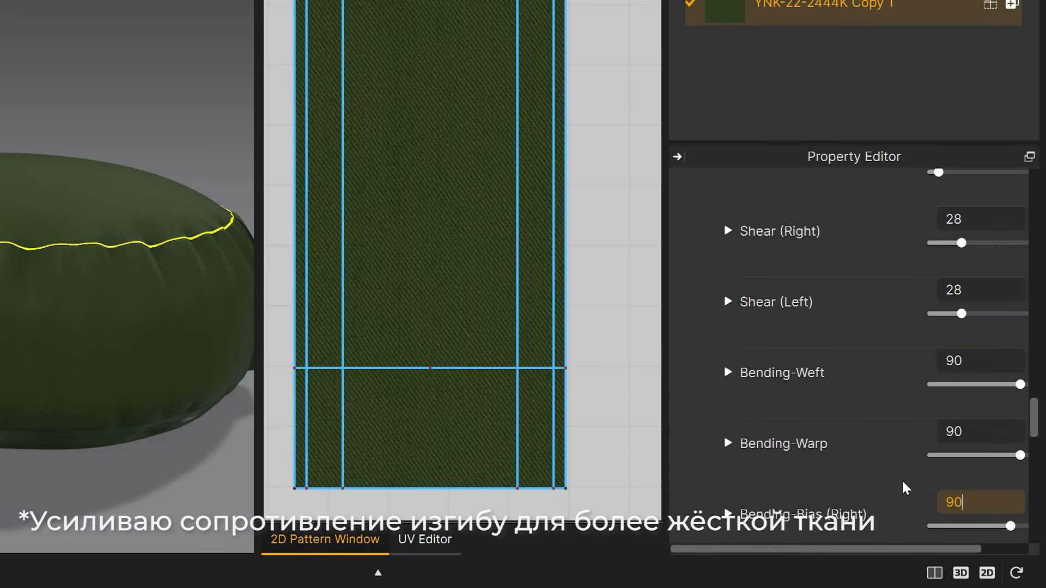
{"action": "type", "text": "90"}
{"action": "key", "text": "Tab"}
{"action": "key", "text": "space"}
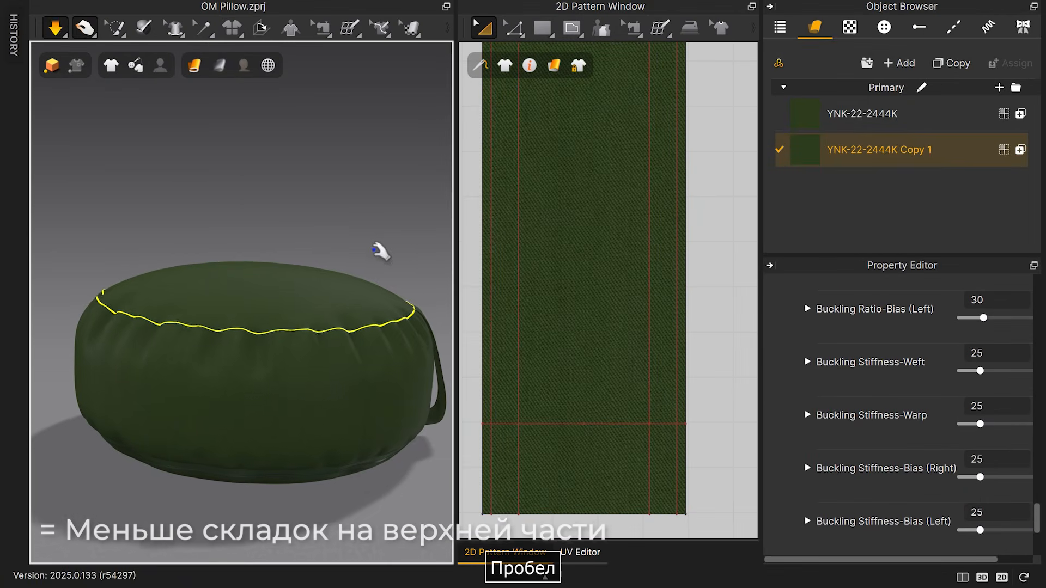
{"action": "key", "text": "space"}
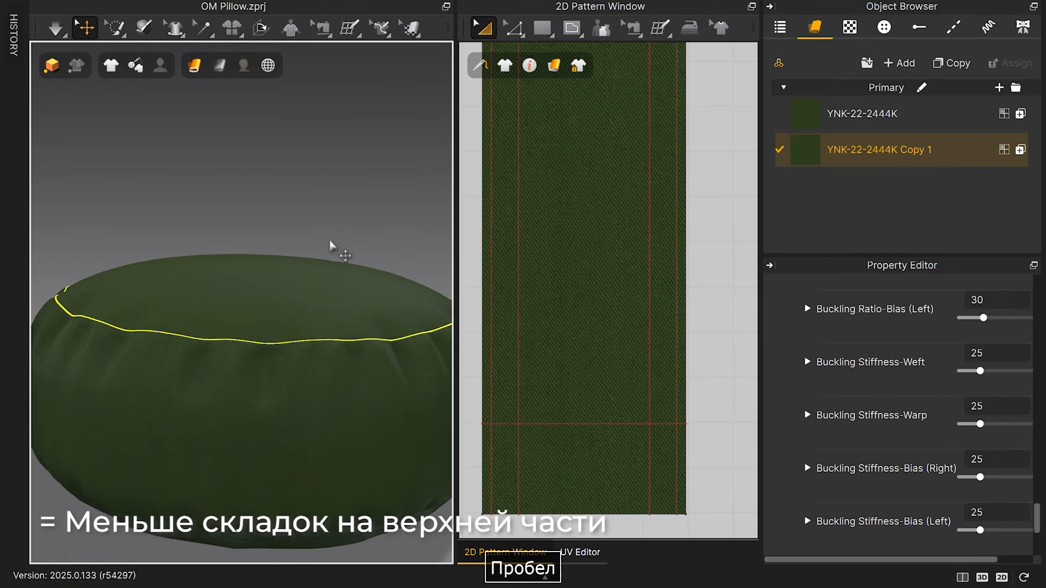
- Set the copied fabric's Base Color Map width to 125 mm, check the weave on the pillow top and reopen the width for editing
{"action": "scroll", "coordinate": [332, 245], "scroll_direction": "down", "scroll_amount": 2}
{"action": "right_click_drag", "start_coordinate": [332, 245], "coordinate": [306, 380]}
{"action": "scroll", "coordinate": [307, 380], "scroll_direction": "up", "scroll_amount": 3}
{"action": "scroll", "coordinate": [331, 362], "scroll_direction": "down", "scroll_amount": 2}
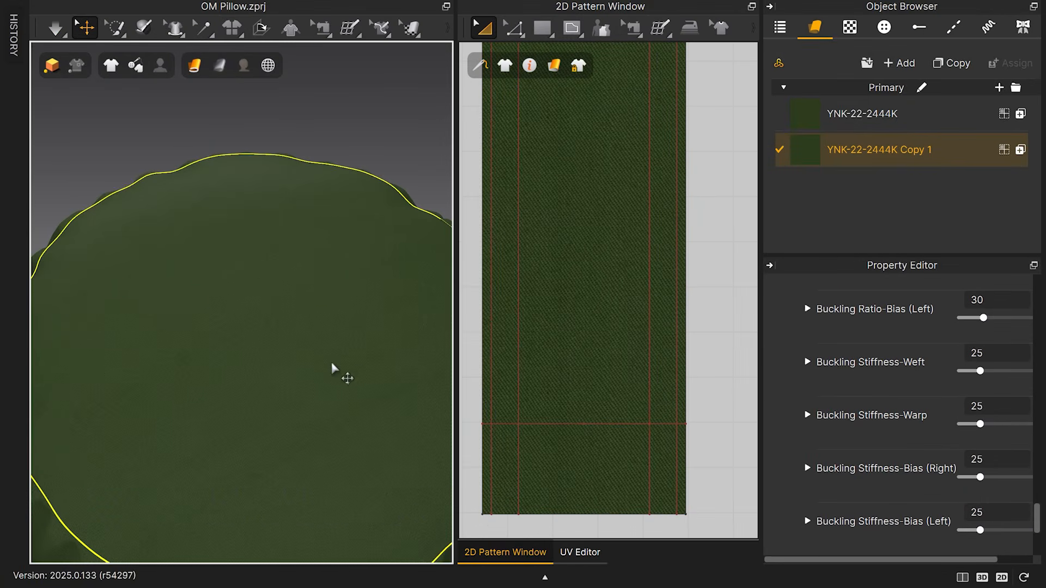
{"action": "scroll", "coordinate": [325, 358], "scroll_direction": "up", "scroll_amount": 3}
{"action": "scroll", "coordinate": [322, 356], "scroll_direction": "up", "scroll_amount": 3}
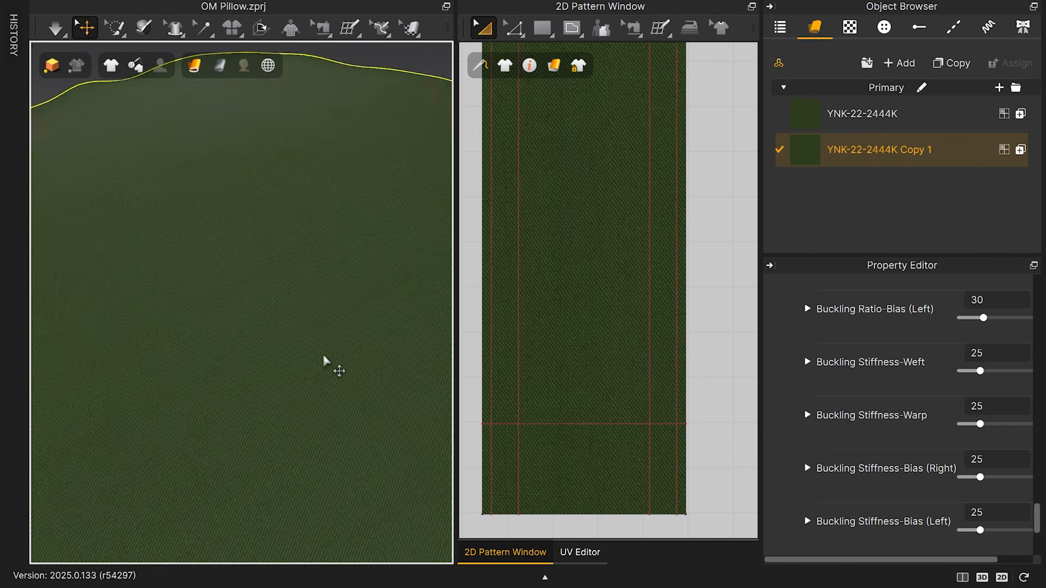
{"action": "scroll", "coordinate": [898, 414], "scroll_direction": "up", "scroll_amount": 15}
{"action": "scroll", "coordinate": [894, 421], "scroll_direction": "up", "scroll_amount": 2}
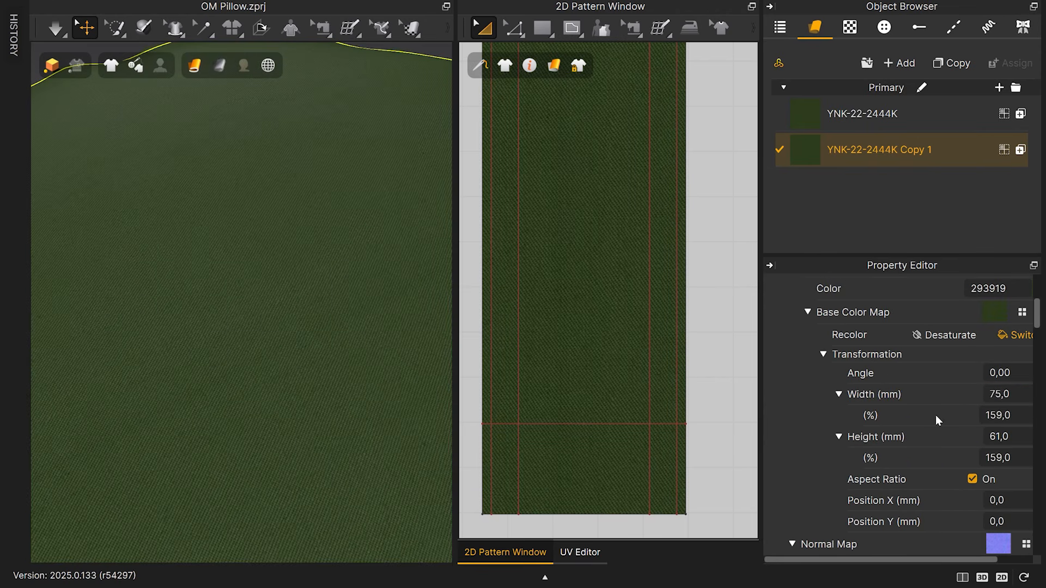
{"action": "left_click", "coordinate": [1012, 395]}
{"action": "type", "text": "125"}
{"action": "key", "text": "Return"}
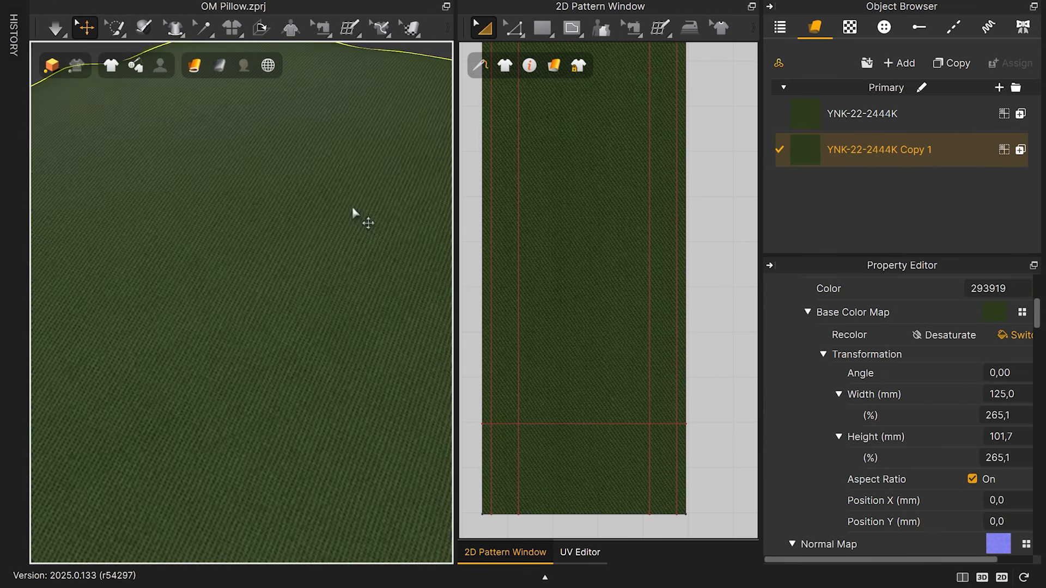
{"action": "scroll", "coordinate": [353, 213], "scroll_direction": "down", "scroll_amount": 5}
{"action": "scroll", "coordinate": [276, 352], "scroll_direction": "up", "scroll_amount": 5}
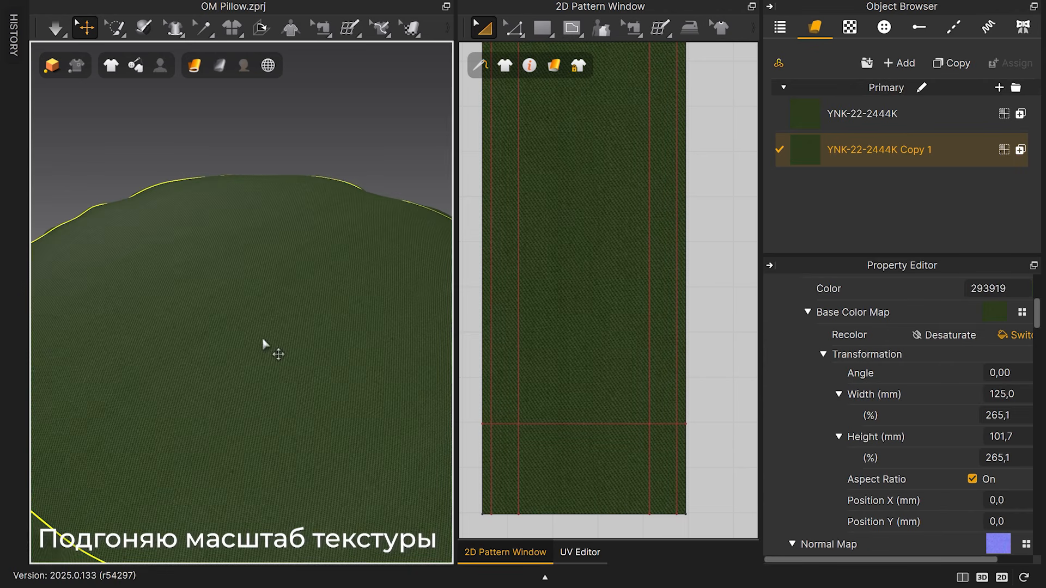
{"action": "left_click", "coordinate": [1012, 395]}
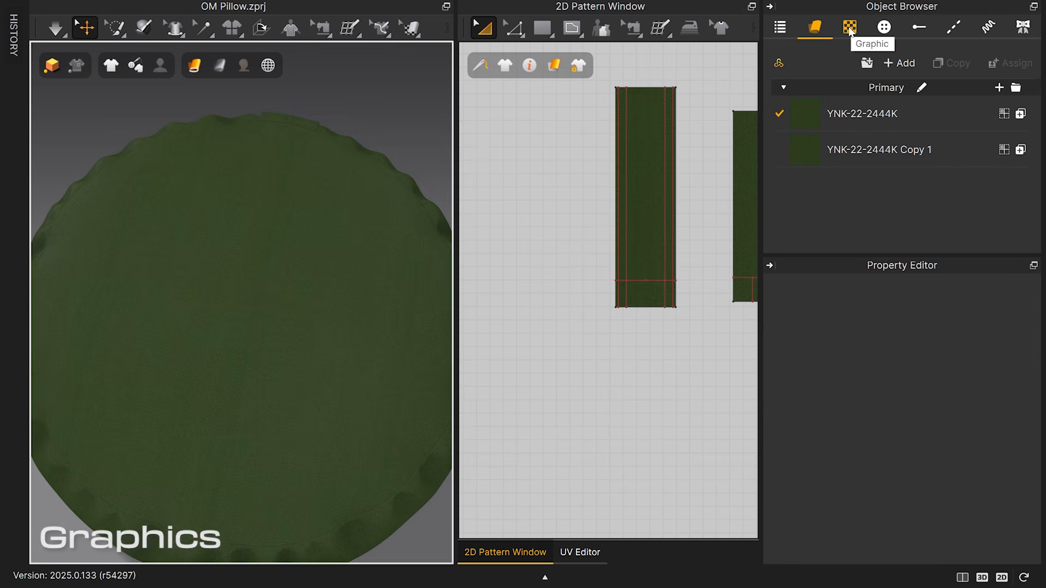
- Add the OM Pillow_YGN__ mandala graphic at 320 × 320 mm and place it centred on the upper circular pattern
{"action": "left_click", "coordinate": [849, 29]}
{"action": "left_click", "coordinate": [912, 66]}
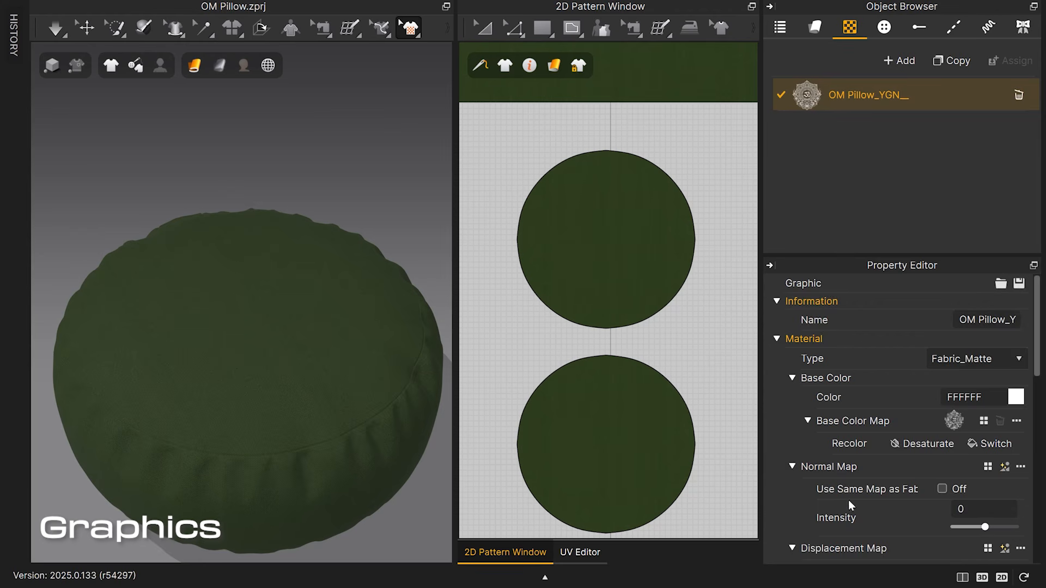
{"action": "scroll", "coordinate": [846, 481], "scroll_direction": "down", "scroll_amount": 5}
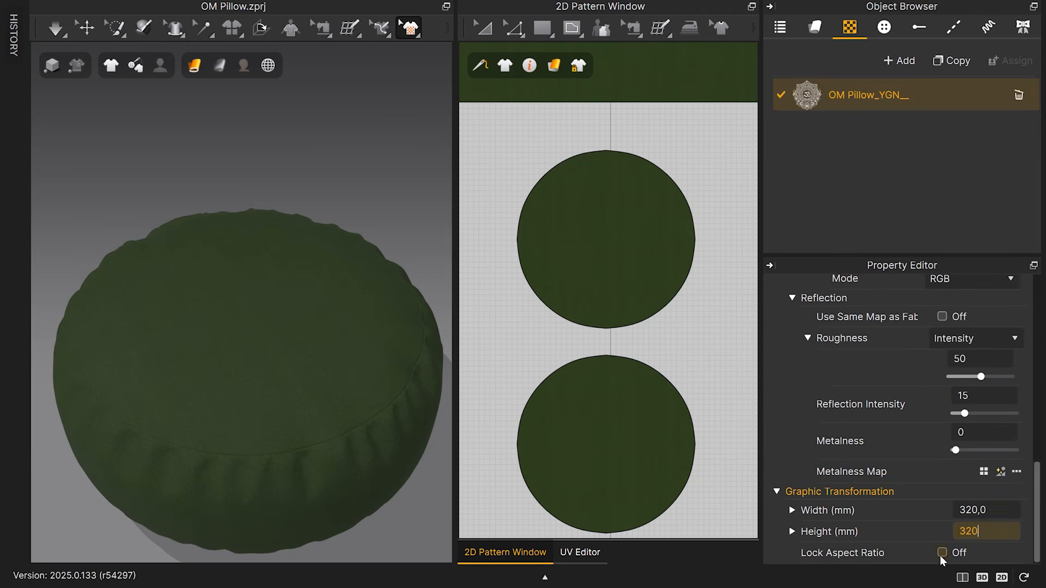
{"action": "left_click", "coordinate": [614, 240]}
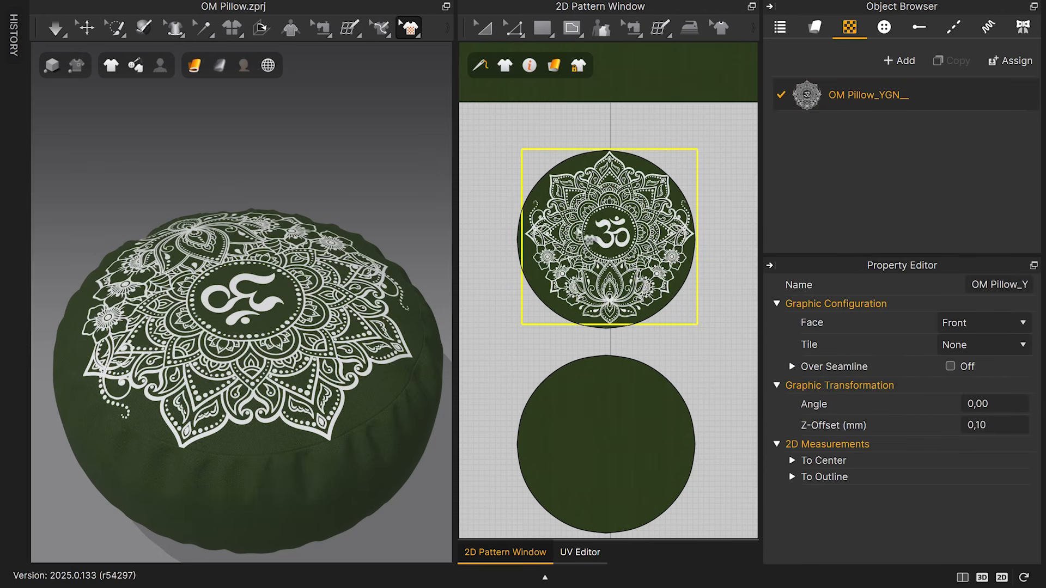
- Lower the mandala graphic's opacity to 86
{"action": "scroll", "coordinate": [625, 242], "scroll_direction": "up", "scroll_amount": 2}
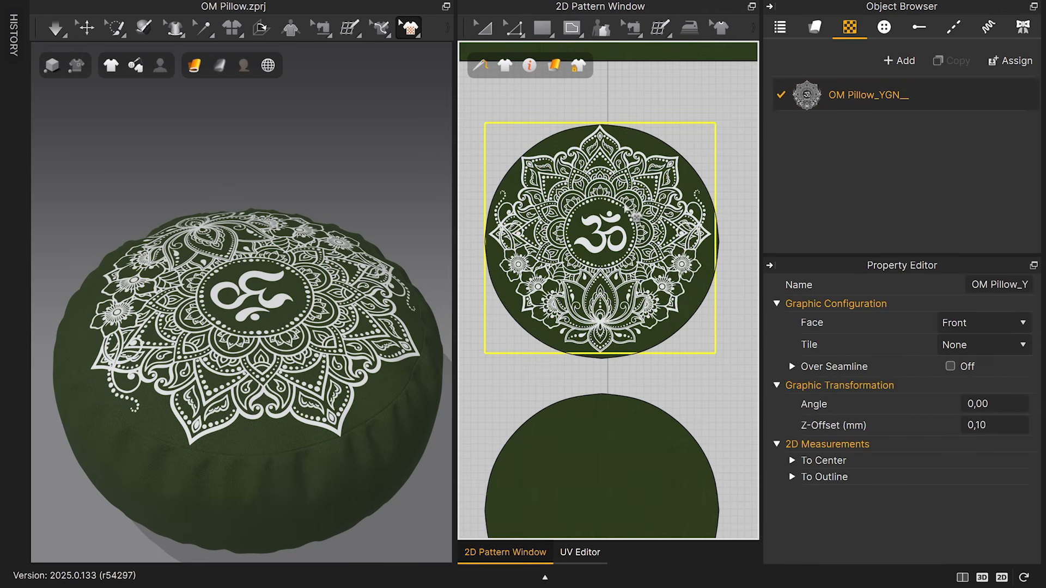
{"action": "scroll", "coordinate": [607, 305], "scroll_direction": "up", "scroll_amount": 8}
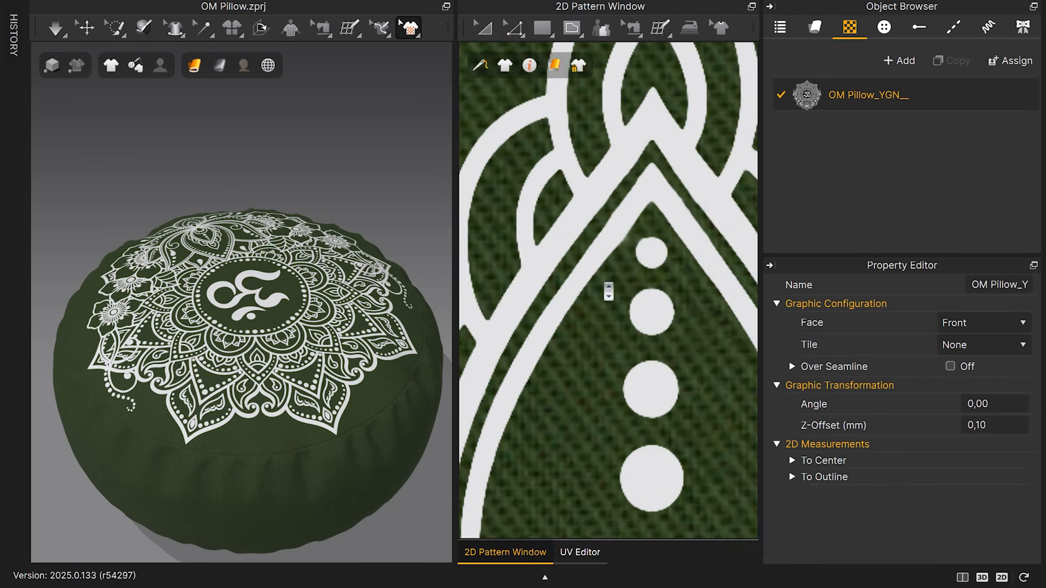
{"action": "left_click", "coordinate": [869, 95]}
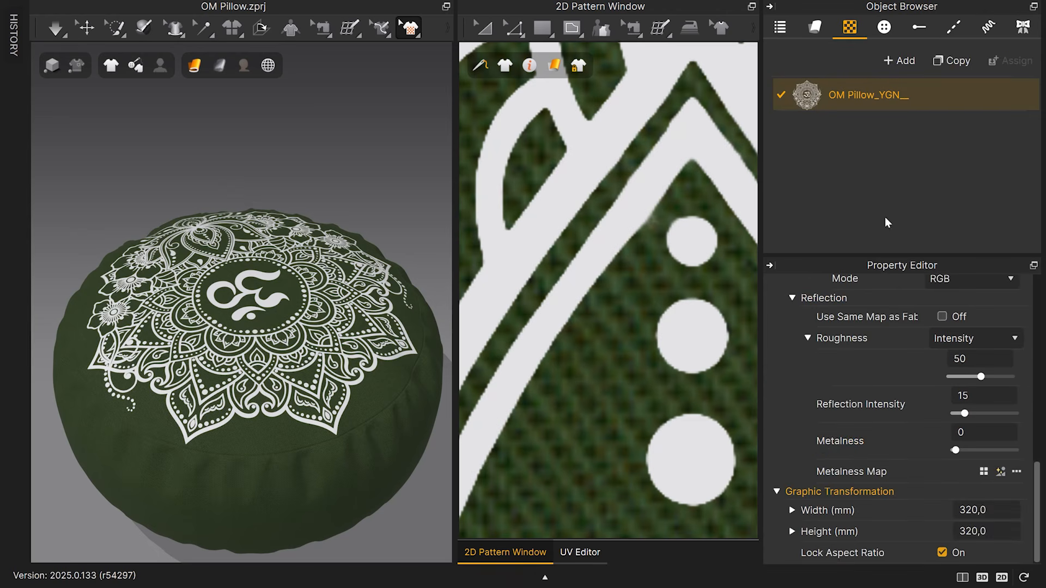
{"action": "scroll", "coordinate": [906, 410], "scroll_direction": "up", "scroll_amount": 3}
{"action": "scroll", "coordinate": [941, 435], "scroll_direction": "up", "scroll_amount": 5}
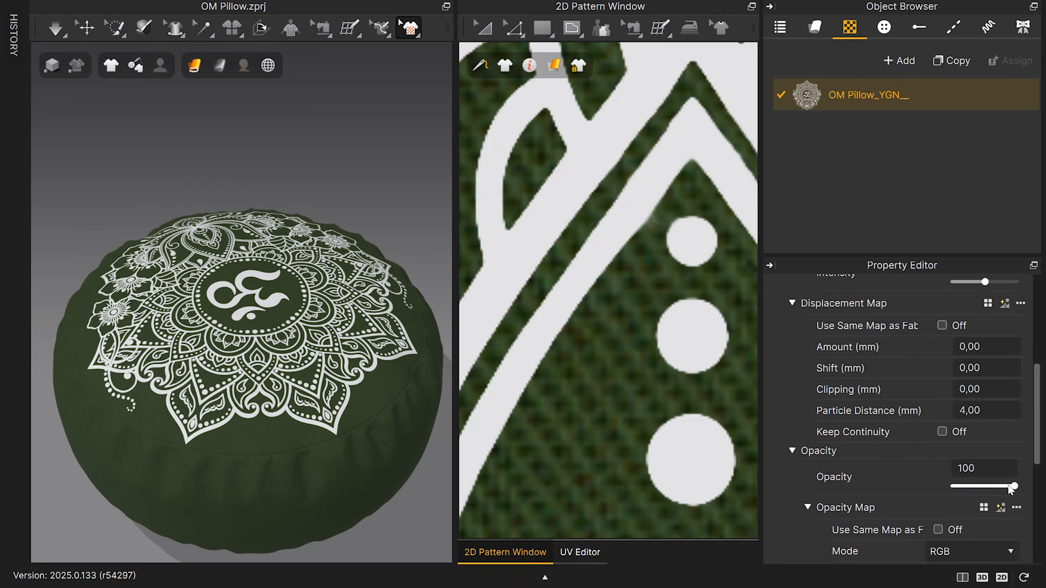
{"action": "left_click_drag", "start_coordinate": [1014, 486], "coordinate": [1004, 487]}
- Inspect the print on the pillow top and reduce the mandala graphic's opacity a little further
{"action": "scroll", "coordinate": [257, 344], "scroll_direction": "up", "scroll_amount": 5}
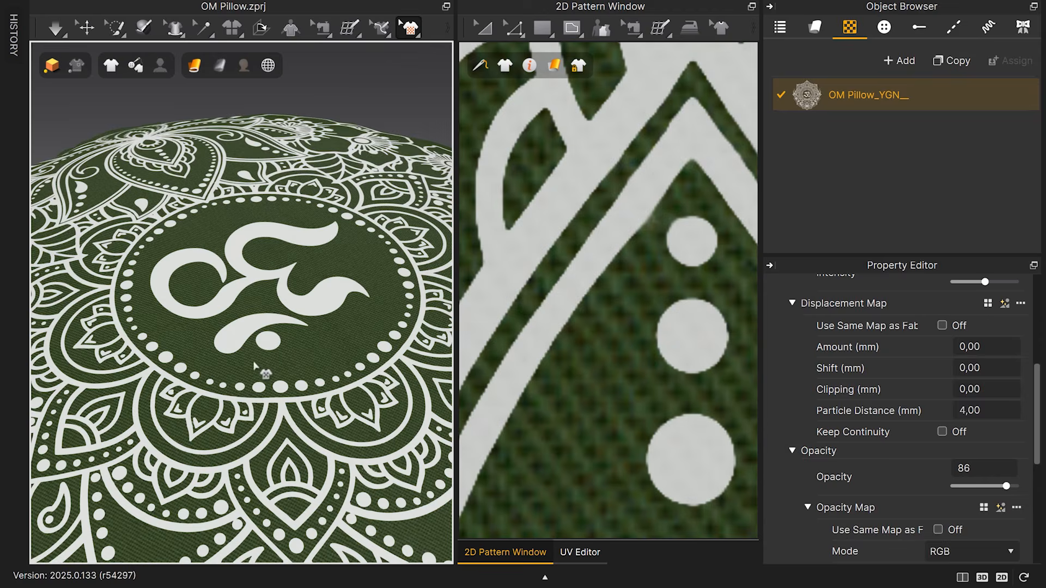
{"action": "right_click_drag", "start_coordinate": [254, 362], "coordinate": [277, 285]}
{"action": "scroll", "coordinate": [277, 285], "scroll_direction": "up", "scroll_amount": 5}
{"action": "scroll", "coordinate": [938, 437], "scroll_direction": "up", "scroll_amount": 4}
{"action": "scroll", "coordinate": [948, 425], "scroll_direction": "down", "scroll_amount": 8}
{"action": "mouse_move", "coordinate": [1005, 360]}
{"action": "left_mouse_down"}
{"action": "mouse_move", "coordinate": [981, 360]}
{"action": "mouse_move", "coordinate": [997, 361]}
{"action": "left_mouse_up"}
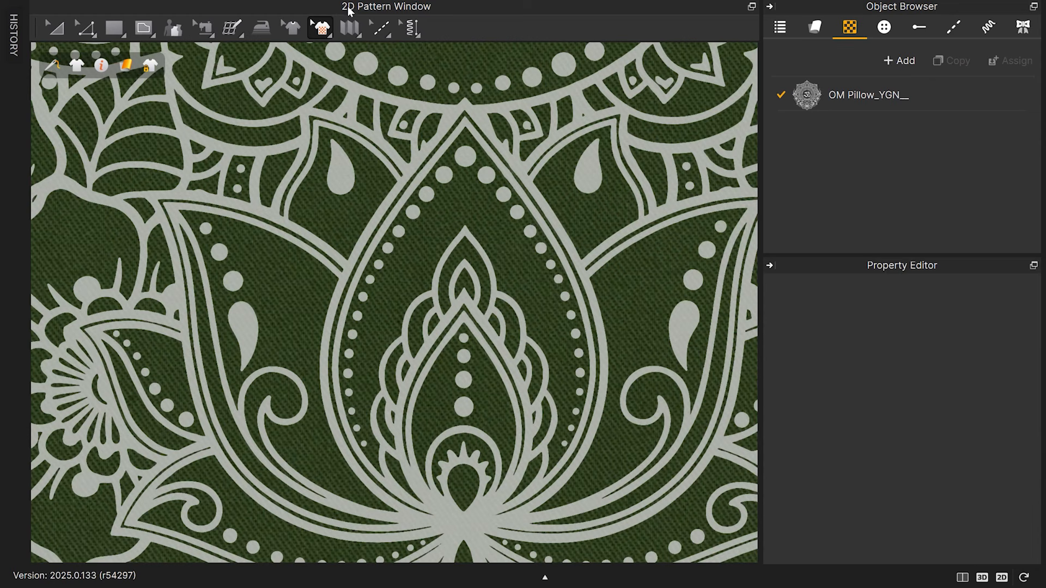
- Switch to the UV Editor and move the small brown UV islands into a group above the long band
{"action": "left_click", "coordinate": [372, 15]}
{"action": "left_click", "coordinate": [404, 55]}
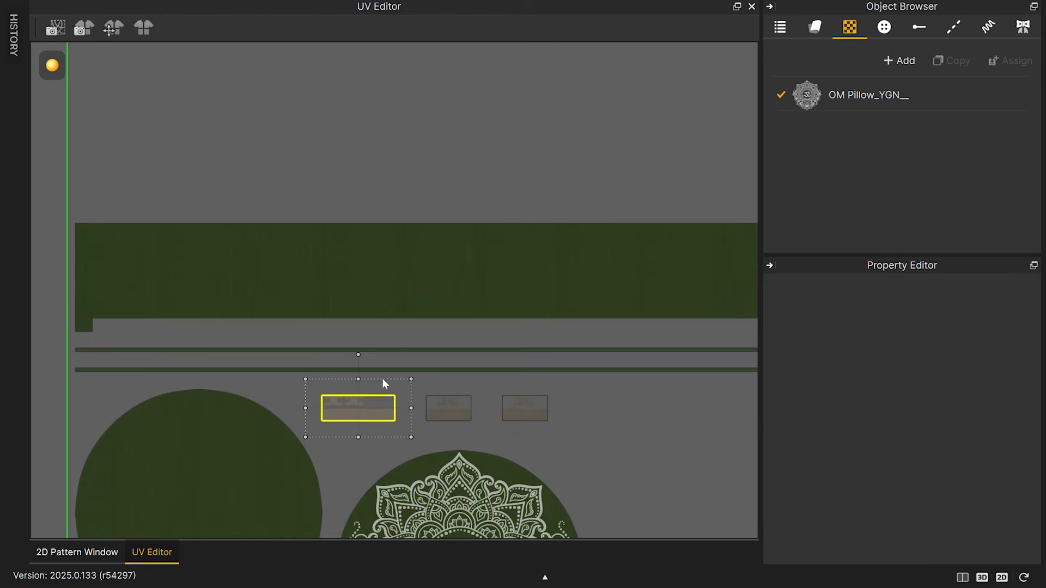
{"action": "scroll", "coordinate": [384, 384], "scroll_direction": "down", "scroll_amount": 5}
{"action": "scroll", "coordinate": [363, 320], "scroll_direction": "up", "scroll_amount": 4}
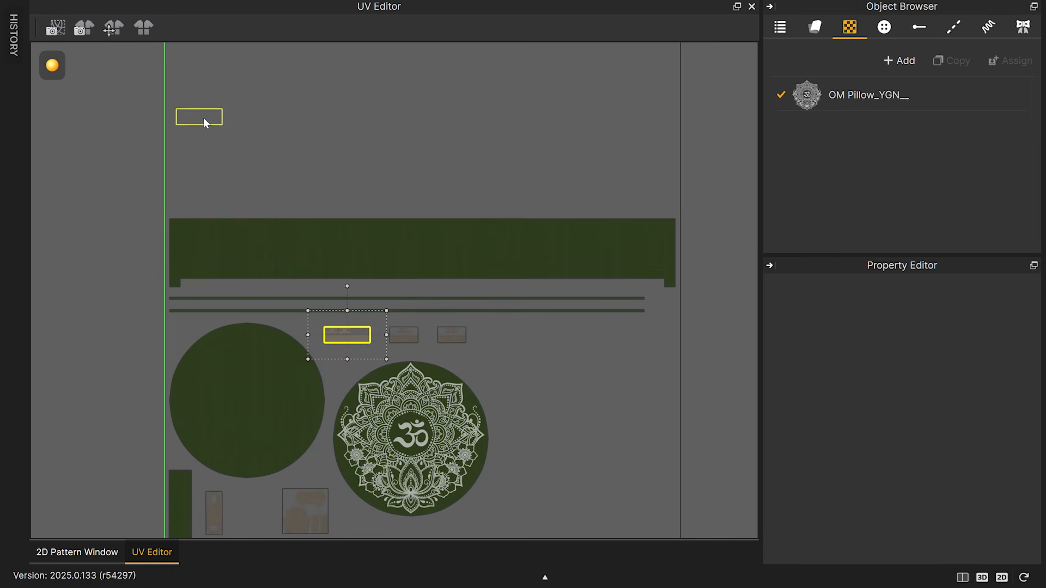
{"action": "left_click_drag", "start_coordinate": [184, 154], "coordinate": [184, 154]}
{"action": "middle_click_drag", "start_coordinate": [229, 338], "coordinate": [255, 324]}
{"action": "left_click_drag", "start_coordinate": [241, 495], "coordinate": [250, 118]}
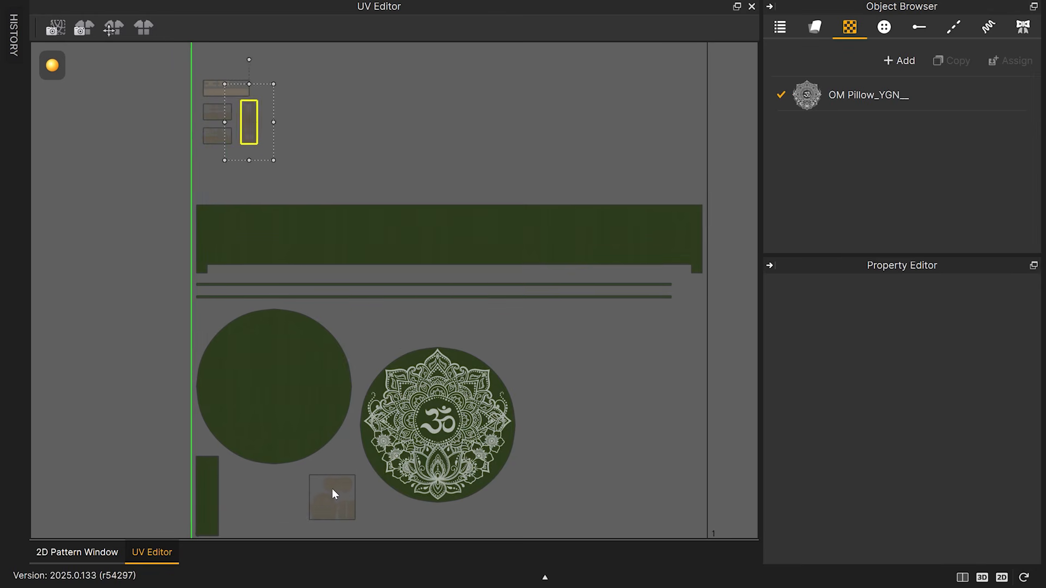
{"action": "left_click_drag", "start_coordinate": [330, 490], "coordinate": [286, 116]}
- Adjust the placement of the small UV islands grouped above the long band
{"action": "left_click", "coordinate": [367, 179]}
{"action": "middle_click_drag", "start_coordinate": [367, 179], "coordinate": [408, 273]}
{"action": "left_click_drag", "start_coordinate": [418, 304], "coordinate": [431, 324]}
{"action": "left_click_drag", "start_coordinate": [382, 241], "coordinate": [320, 177]}
{"action": "left_click", "coordinate": [325, 145]}
{"action": "scroll", "coordinate": [269, 178], "scroll_direction": "up", "scroll_amount": 3}
{"action": "left_click_drag", "start_coordinate": [271, 180], "coordinate": [271, 174]}
{"action": "left_click", "coordinate": [327, 216]}
{"action": "left_click_drag", "start_coordinate": [443, 211], "coordinate": [420, 160]}
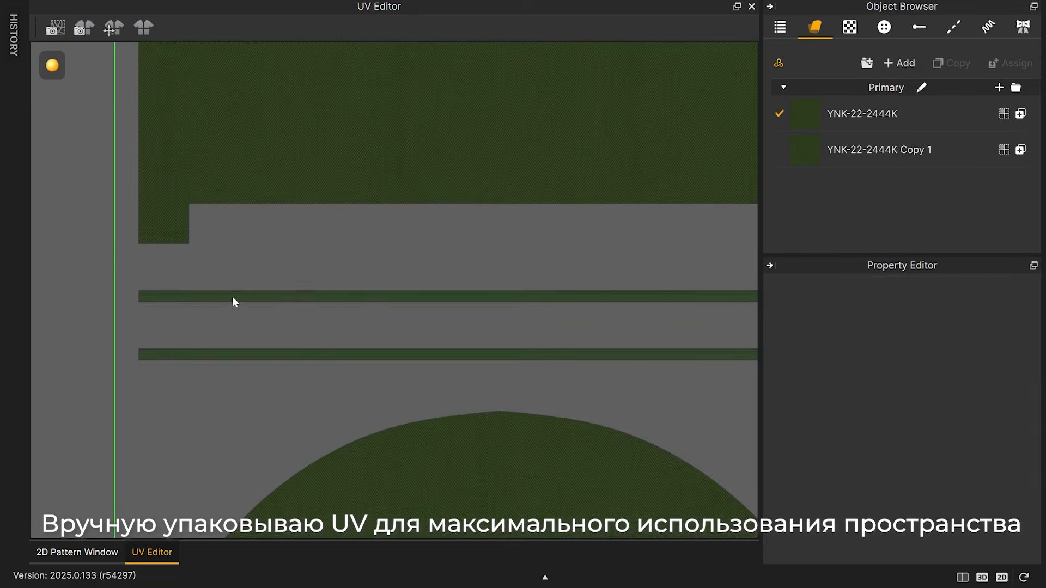
- Bring the two narrow strips close together in the UV layout and move them up beneath the long band
{"action": "left_click", "coordinate": [232, 296]}
{"action": "scroll", "coordinate": [270, 312], "scroll_direction": "up", "scroll_amount": 2}
{"action": "scroll", "coordinate": [270, 308], "scroll_direction": "up", "scroll_amount": 3}
{"action": "left_click_drag", "start_coordinate": [205, 289], "coordinate": [205, 179]}
{"action": "left_click", "coordinate": [204, 139], "text": "shift"}
{"action": "scroll", "coordinate": [173, 213], "scroll_direction": "down", "scroll_amount": 8}
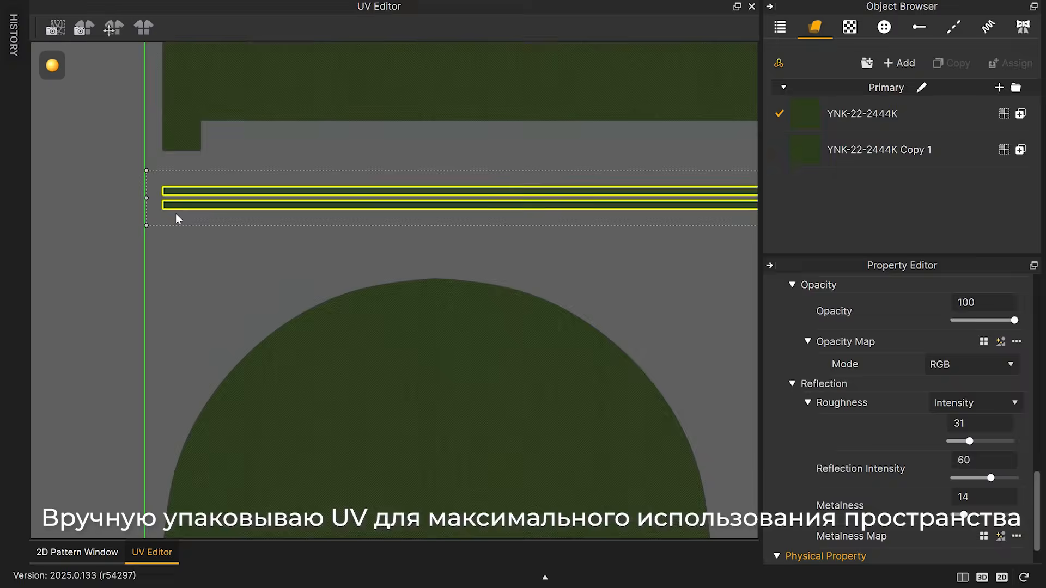
{"action": "scroll", "coordinate": [561, 216], "scroll_direction": "up", "scroll_amount": 3}
{"action": "left_click_drag", "start_coordinate": [568, 224], "coordinate": [645, 269]}
{"action": "scroll", "coordinate": [645, 269], "scroll_direction": "down", "scroll_amount": 3}
{"action": "scroll", "coordinate": [327, 306], "scroll_direction": "up", "scroll_amount": 8}
- Shift the larger UV pieces closer together around the long band and the narrow strips
{"action": "left_click_drag", "start_coordinate": [348, 311], "coordinate": [310, 327]}
{"action": "scroll", "coordinate": [304, 333], "scroll_direction": "down", "scroll_amount": 8}
{"action": "middle_click_drag", "start_coordinate": [403, 479], "coordinate": [321, 326]}
{"action": "scroll", "coordinate": [321, 325], "scroll_direction": "up", "scroll_amount": 1}
{"action": "left_click_drag", "start_coordinate": [205, 382], "coordinate": [657, 389]}
{"action": "left_click", "coordinate": [436, 294]}
{"action": "left_click_drag", "start_coordinate": [512, 218], "coordinate": [580, 175]}
{"action": "left_click_drag", "start_coordinate": [554, 398], "coordinate": [589, 429]}
{"action": "left_click_drag", "start_coordinate": [462, 311], "coordinate": [491, 311]}
{"action": "left_click", "coordinate": [279, 265]}
{"action": "left_click_drag", "start_coordinate": [358, 360], "coordinate": [397, 398]}
{"action": "middle_click_drag", "start_coordinate": [494, 212], "coordinate": [480, 328]}
{"action": "left_click_drag", "start_coordinate": [131, 180], "coordinate": [675, 305]}
{"action": "middle_click_drag", "start_coordinate": [412, 238], "coordinate": [418, 285]}
{"action": "left_click_drag", "start_coordinate": [417, 285], "coordinate": [419, 231]}
- Reposition the circles and the remaining UV pieces to use the tile's space more fully
{"action": "left_click", "coordinate": [433, 334]}
{"action": "scroll", "coordinate": [644, 393], "scroll_direction": "down", "scroll_amount": 2}
{"action": "left_click_drag", "start_coordinate": [643, 409], "coordinate": [716, 239]}
{"action": "middle_click_drag", "start_coordinate": [716, 239], "coordinate": [522, 222]}
{"action": "left_click_drag", "start_coordinate": [511, 129], "coordinate": [616, 257]}
{"action": "left_click_drag", "start_coordinate": [573, 259], "coordinate": [427, 177]}
{"action": "middle_click_drag", "start_coordinate": [327, 388], "coordinate": [466, 288]}
{"action": "left_click_drag", "start_coordinate": [478, 309], "coordinate": [531, 313]}
{"action": "left_click", "coordinate": [349, 305]}
{"action": "left_click_drag", "start_coordinate": [387, 237], "coordinate": [432, 191]}
{"action": "left_click_drag", "start_coordinate": [406, 447], "coordinate": [403, 452]}
{"action": "left_click_drag", "start_coordinate": [481, 352], "coordinate": [481, 319]}
{"action": "left_click_drag", "start_coordinate": [403, 418], "coordinate": [395, 443]}
{"action": "scroll", "coordinate": [596, 266], "scroll_direction": "up", "scroll_amount": 2}
{"action": "left_click_drag", "start_coordinate": [617, 190], "coordinate": [622, 183]}
- Nudge the plain circle into place just beneath the narrow strips, close to the UV tile's left border
{"action": "scroll", "coordinate": [174, 363], "scroll_direction": "up", "scroll_amount": 4}
{"action": "left_click", "coordinate": [264, 317]}
{"action": "middle_click_drag", "start_coordinate": [264, 317], "coordinate": [342, 404]}
{"action": "left_click_drag", "start_coordinate": [121, 99], "coordinate": [115, 95]}
{"action": "middle_click_drag", "start_coordinate": [348, 240], "coordinate": [349, 251]}
{"action": "left_click_drag", "start_coordinate": [357, 254], "coordinate": [358, 265]}
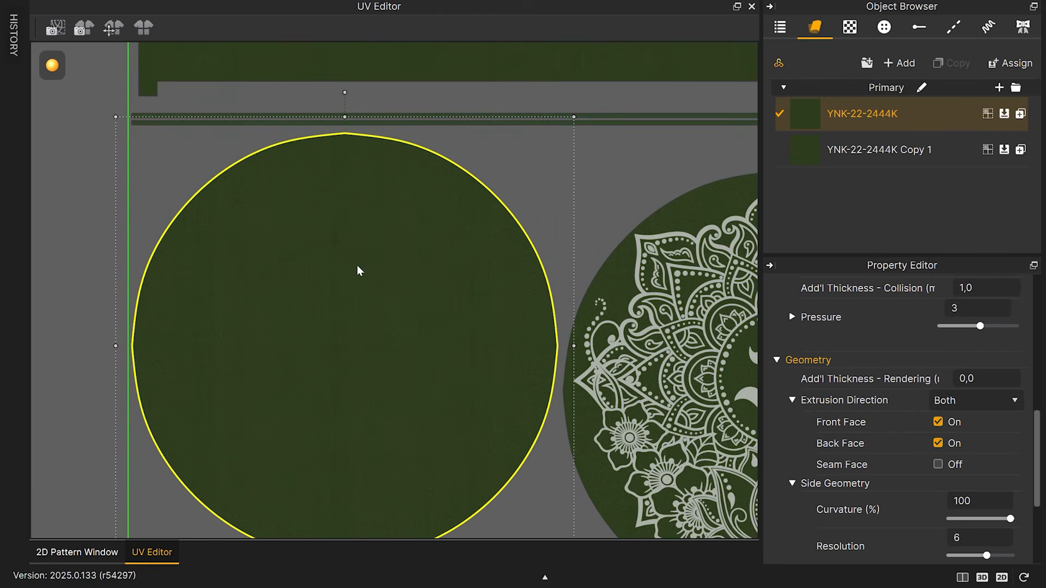
- Fine-tune the positions of the remaining pieces to finish packing the UV layout
{"action": "middle_click_drag", "start_coordinate": [724, 436], "coordinate": [376, 310]}
{"action": "left_click", "coordinate": [407, 318]}
{"action": "left_click_drag", "start_coordinate": [673, 506], "coordinate": [678, 510]}
{"action": "middle_click_drag", "start_coordinate": [545, 164], "coordinate": [504, 415]}
{"action": "scroll", "coordinate": [489, 252], "scroll_direction": "down", "scroll_amount": 2}
{"action": "middle_click_drag", "start_coordinate": [151, 245], "coordinate": [482, 390]}
{"action": "middle_click_drag", "start_coordinate": [500, 341], "coordinate": [481, 282]}
{"action": "left_click", "coordinate": [223, 319]}
{"action": "scroll", "coordinate": [212, 226], "scroll_direction": "up", "scroll_amount": 4}
{"action": "left_click_drag", "start_coordinate": [220, 225], "coordinate": [207, 222]}
{"action": "scroll", "coordinate": [207, 222], "scroll_direction": "down", "scroll_amount": 4}
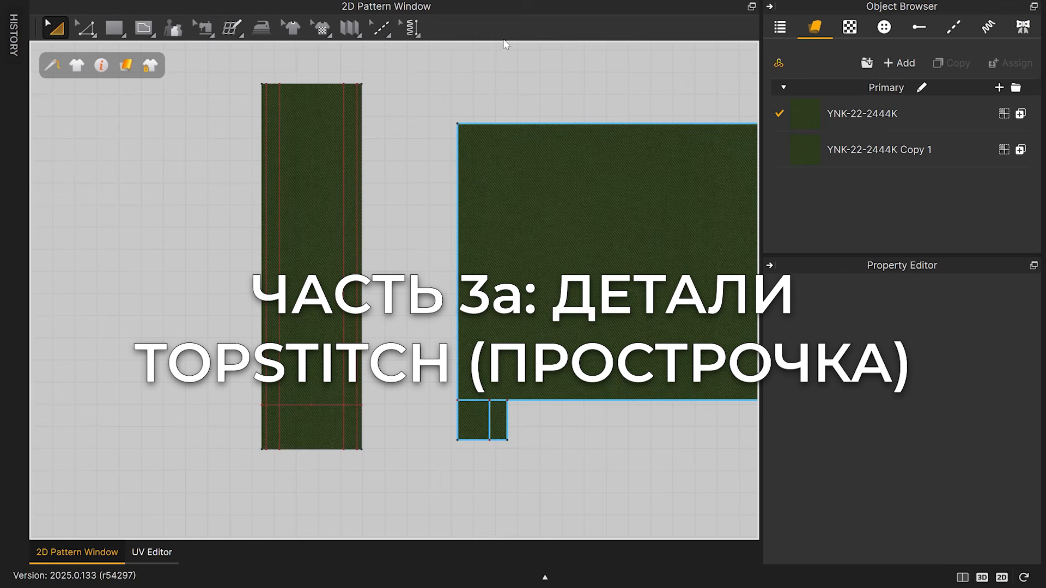
- Free-topstitch the strap pattern along its four lengthwise internal lines and the horizontal line near its lower end
{"action": "left_click", "coordinate": [392, 36]}
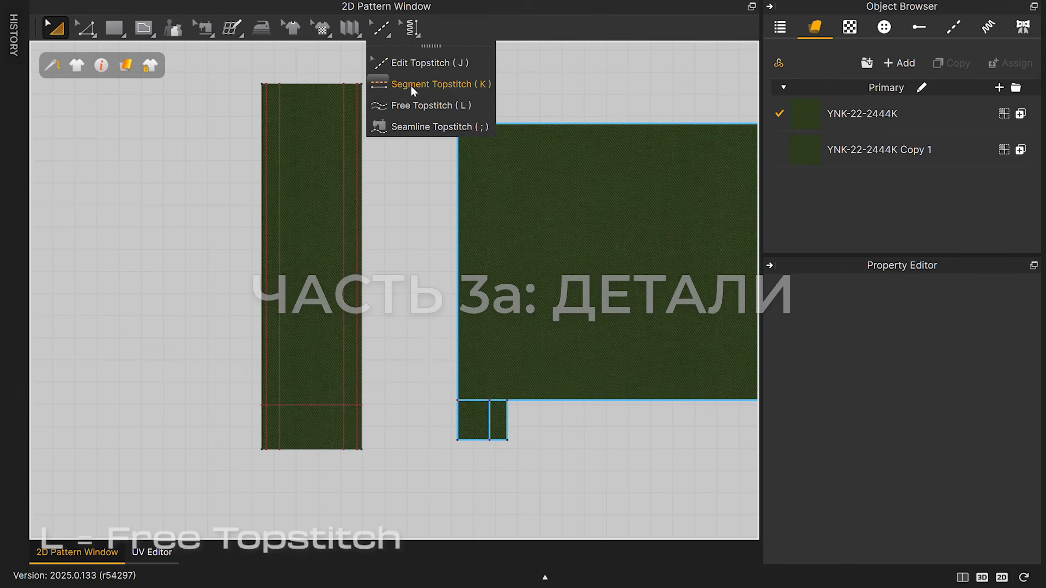
{"action": "left_click", "coordinate": [410, 85]}
{"action": "left_click", "coordinate": [377, 32]}
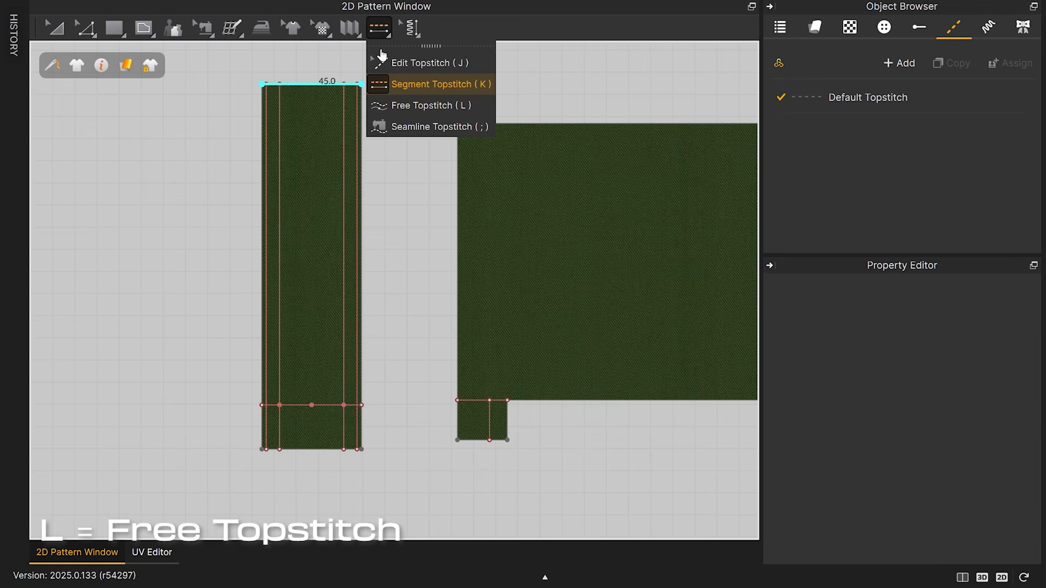
{"action": "left_click", "coordinate": [411, 109]}
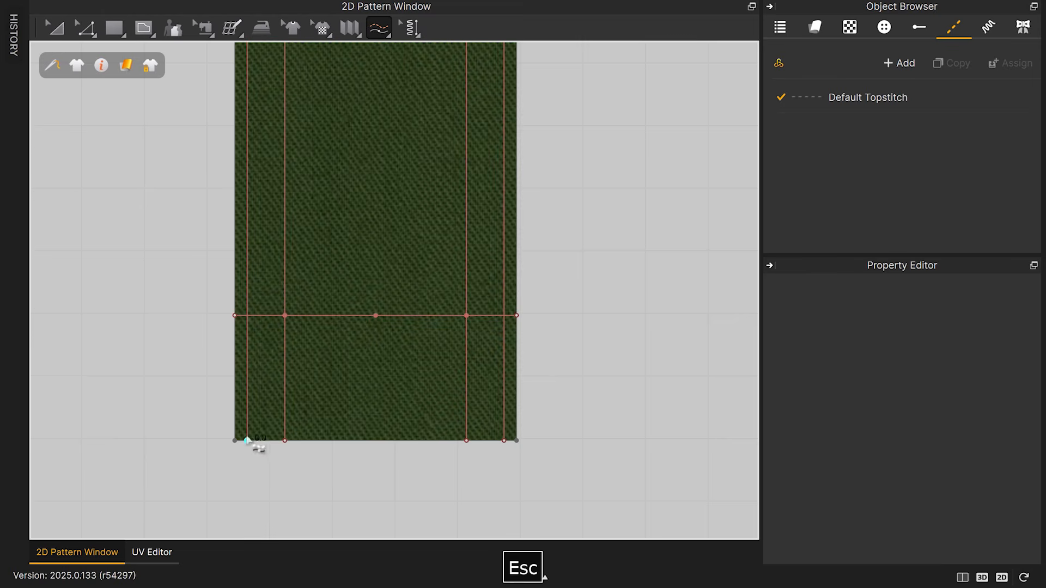
{"action": "left_click", "coordinate": [247, 440]}
{"action": "scroll", "coordinate": [256, 211], "scroll_direction": "down", "scroll_amount": 7}
{"action": "middle_click_drag", "start_coordinate": [280, 79], "coordinate": [285, 265]}
{"action": "left_click", "coordinate": [265, 156]}
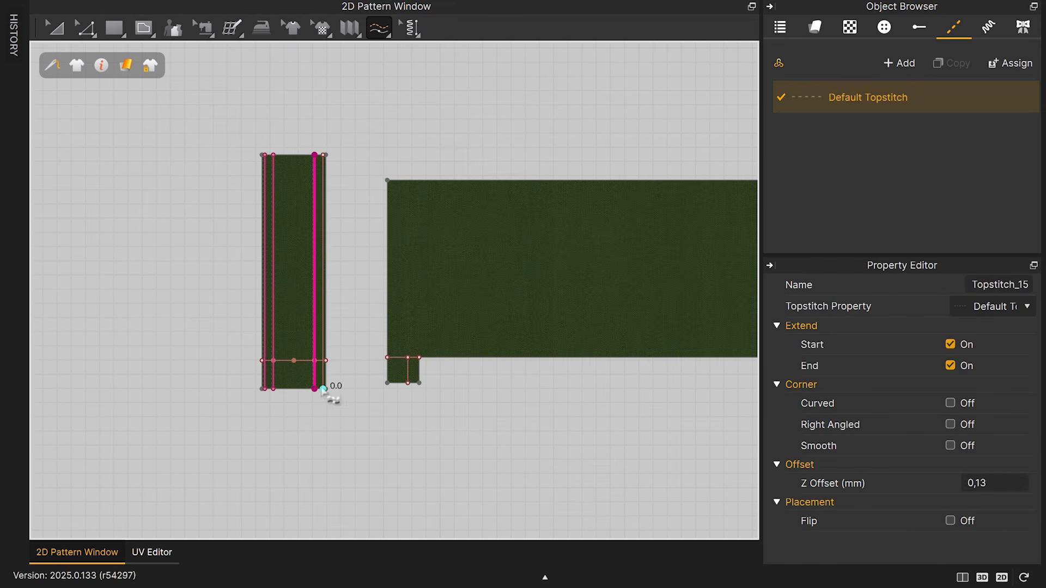
{"action": "left_click", "coordinate": [324, 362]}
{"action": "scroll", "coordinate": [378, 352], "scroll_direction": "up", "scroll_amount": 8}
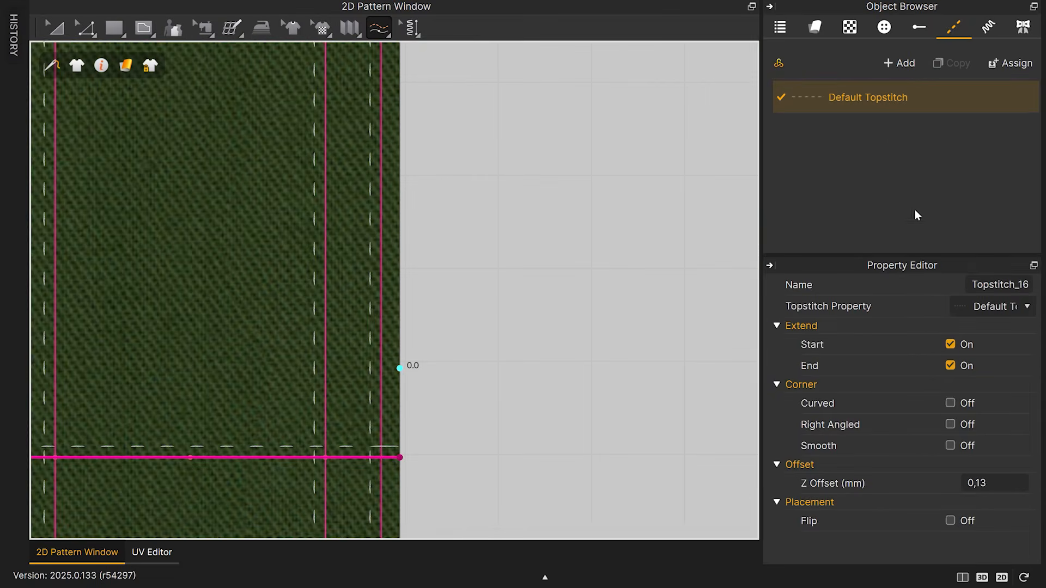
- Name the topstitch style Topstitch 1 and set offset 0.1 mm, length 3.0 mm, space 0.3 mm and thread thickness 0.40 mm
{"action": "left_click", "coordinate": [877, 90]}
{"action": "left_click", "coordinate": [1004, 325]}
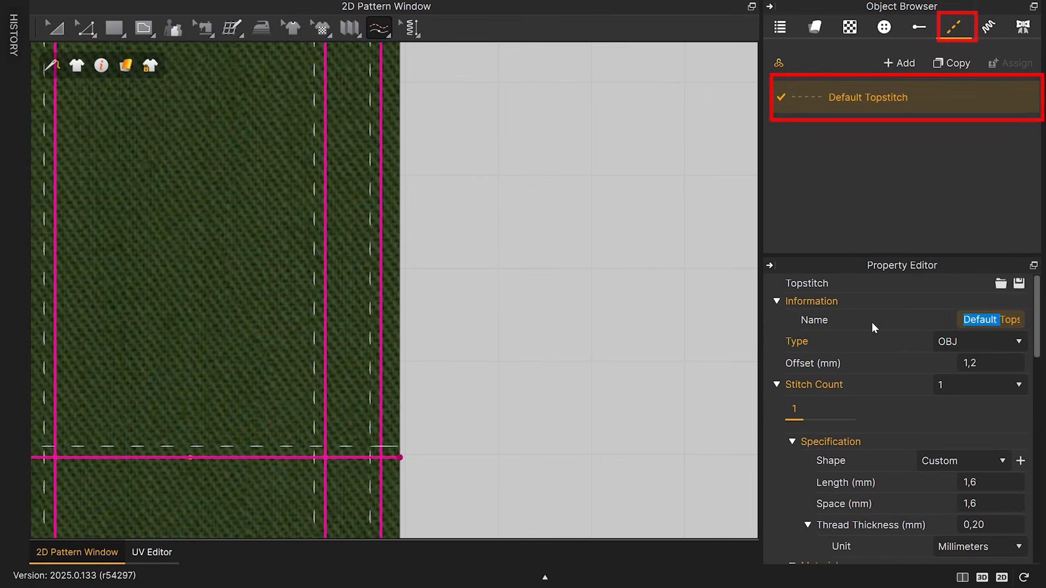
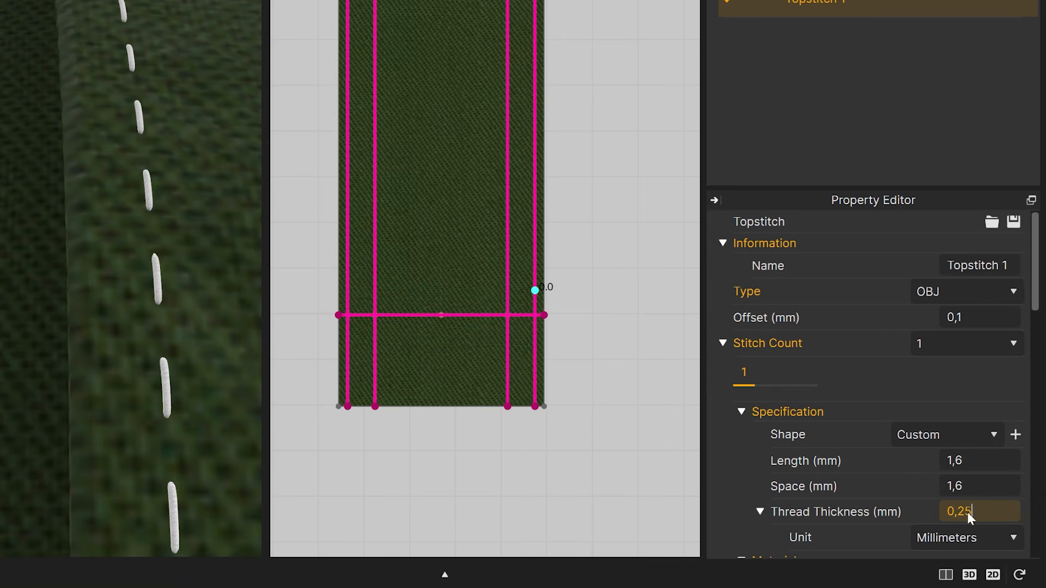
{"action": "key", "text": "Return"}
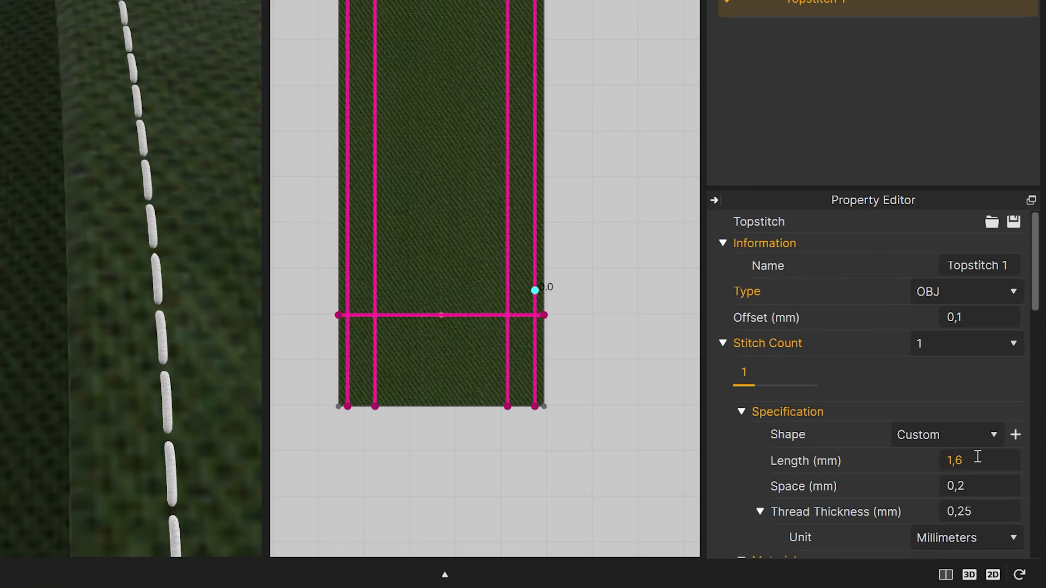
{"action": "key", "text": "Return"}
{"action": "scroll", "coordinate": [121, 231], "scroll_direction": "down", "scroll_amount": 5}
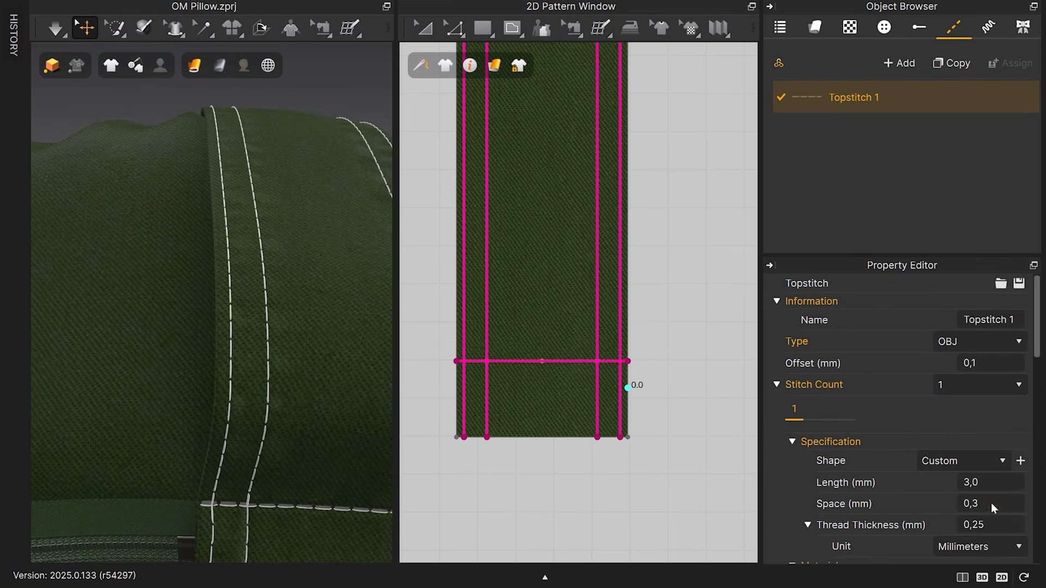
{"action": "scroll", "coordinate": [239, 325], "scroll_direction": "down", "scroll_amount": 5}
{"action": "scroll", "coordinate": [262, 276], "scroll_direction": "up", "scroll_amount": 10}
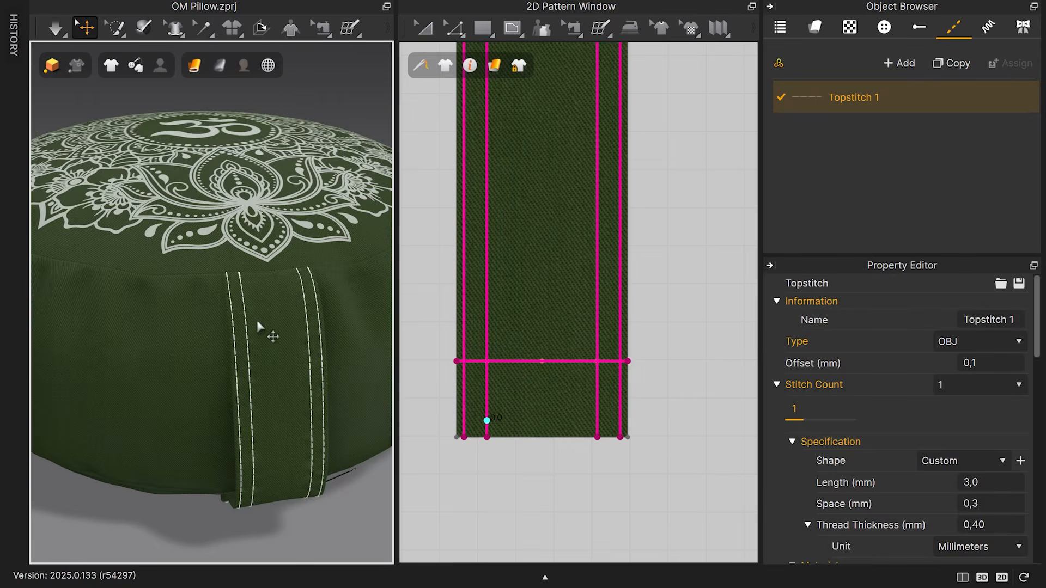
- Set the topstitch base color to dark green 333A24 by sampling the pillow fabric
{"action": "scroll", "coordinate": [897, 373], "scroll_direction": "down", "scroll_amount": 5}
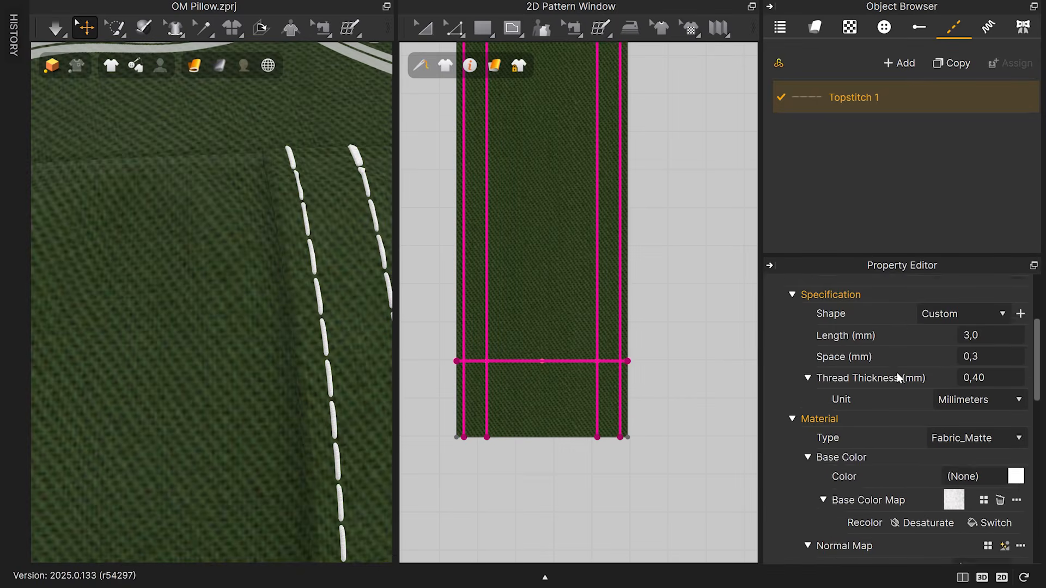
{"action": "left_click", "coordinate": [1016, 427]}
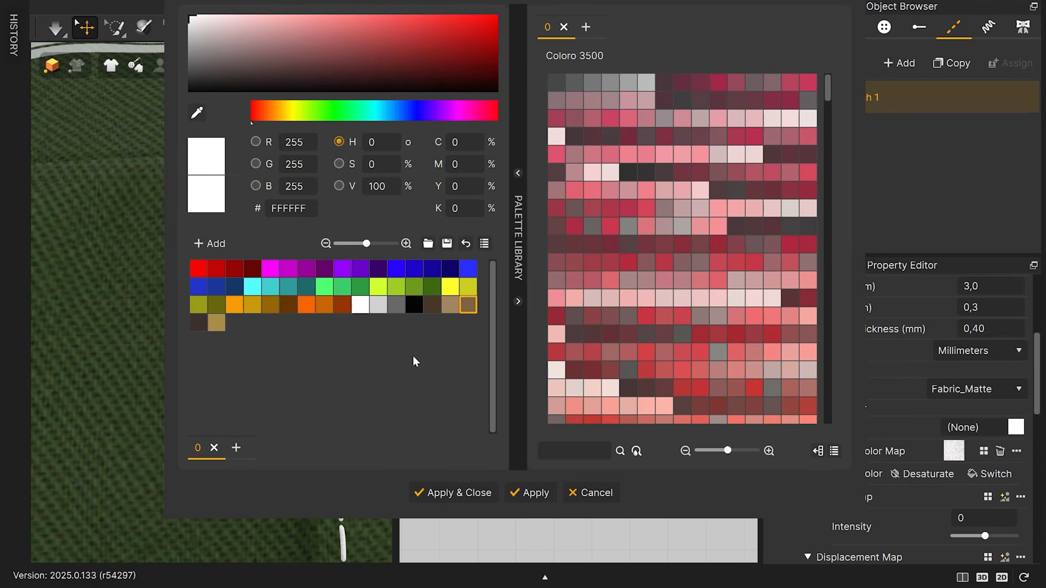
{"action": "left_click", "coordinate": [148, 153]}
{"action": "key", "text": "Escape"}
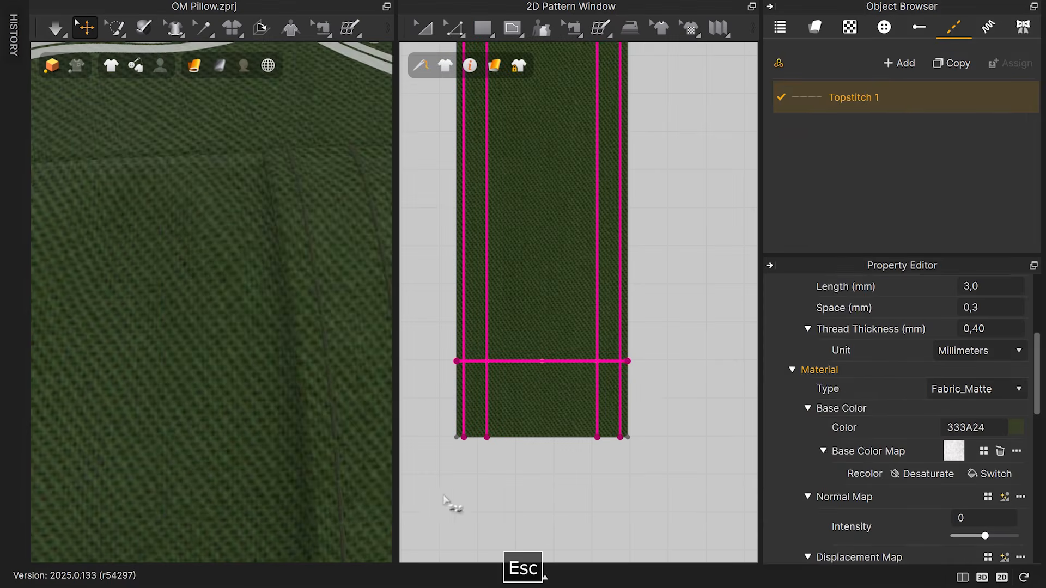
- Enlarge the topstitch to 5.0 mm length, 0.5 mm space and 0.70 mm thread thickness
{"action": "scroll", "coordinate": [324, 229], "scroll_direction": "up", "scroll_amount": 4}
{"action": "scroll", "coordinate": [810, 444], "scroll_direction": "down", "scroll_amount": 10}
{"action": "scroll", "coordinate": [847, 477], "scroll_direction": "up", "scroll_amount": 1}
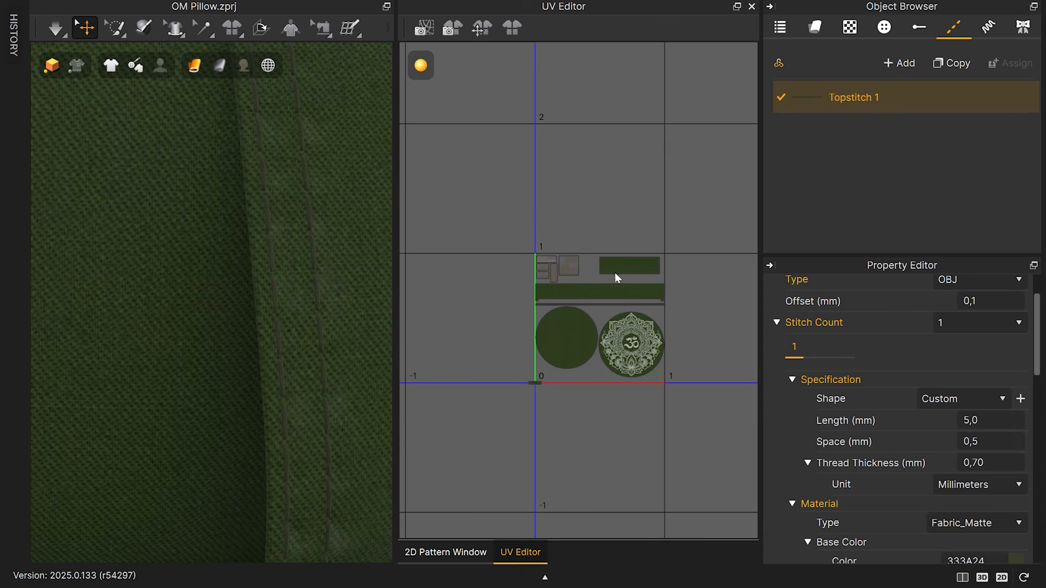
- Move the topstitch's tiny UV piece into the free area between the zipper hardware pieces and the strap on the UV tile
{"action": "scroll", "coordinate": [523, 381], "scroll_direction": "up", "scroll_amount": 5}
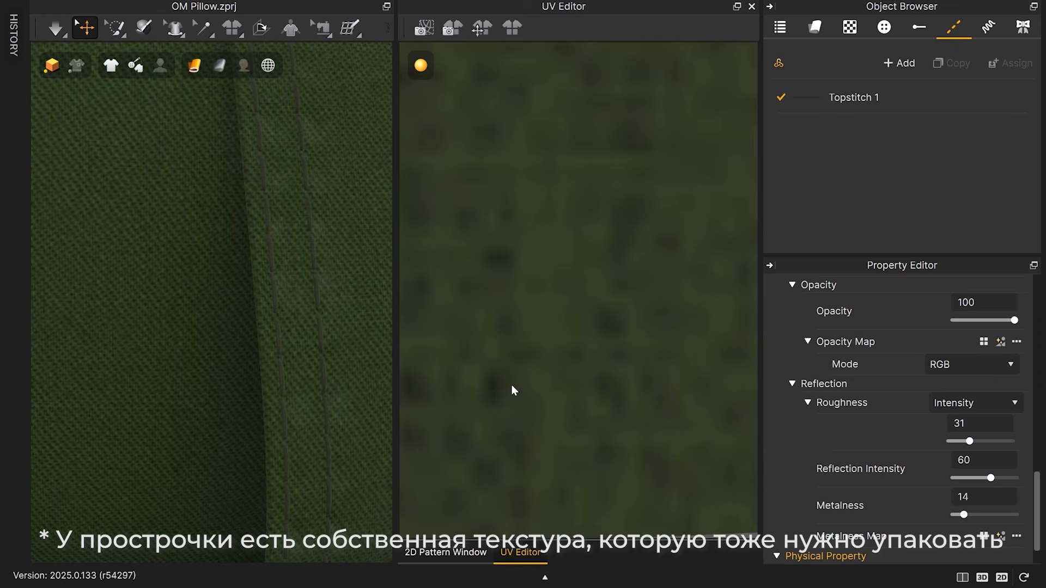
{"action": "scroll", "coordinate": [512, 384], "scroll_direction": "down", "scroll_amount": 5}
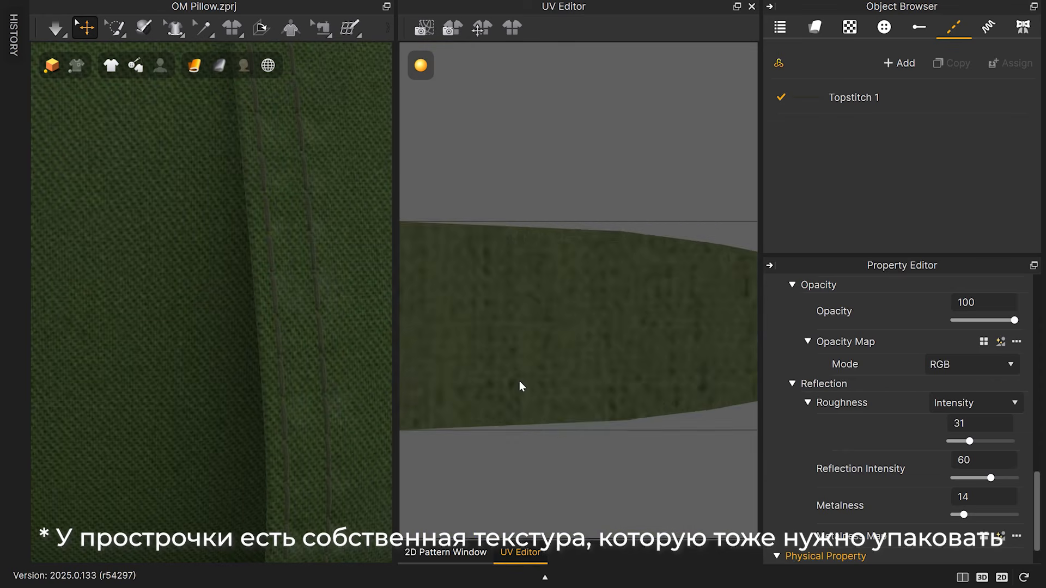
{"action": "left_click", "coordinate": [515, 369]}
{"action": "scroll", "coordinate": [514, 363], "scroll_direction": "down", "scroll_amount": 10}
{"action": "left_click_drag", "start_coordinate": [508, 393], "coordinate": [594, 187]}
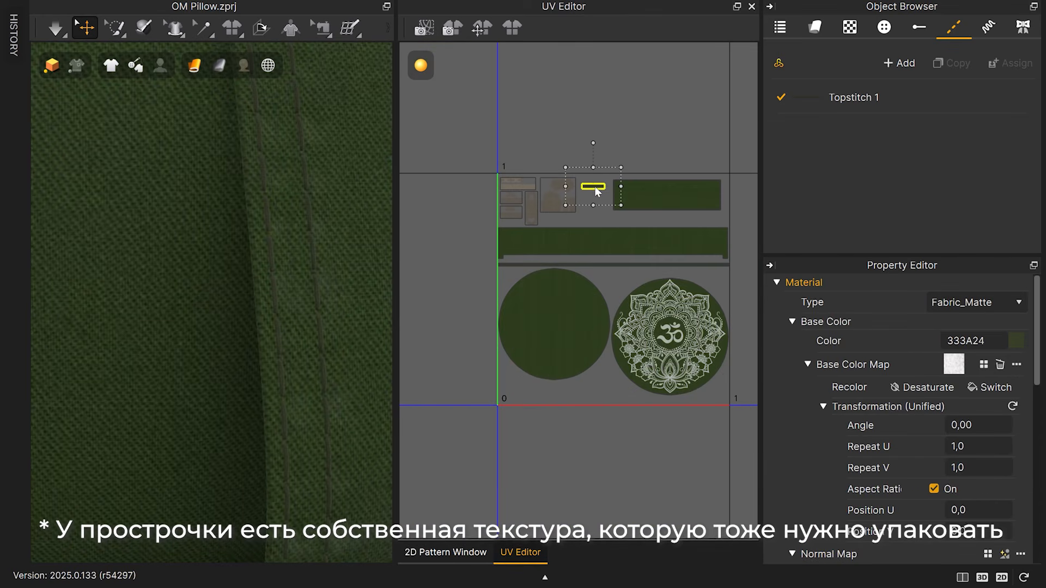
{"action": "left_click_drag", "start_coordinate": [618, 276], "coordinate": [587, 391]}
- Select the strap's UV piece and examine its side-face UV border and side geometry settings up close
{"action": "scroll", "coordinate": [676, 360], "scroll_direction": "up", "scroll_amount": 5}
{"action": "middle_click_drag", "start_coordinate": [676, 360], "coordinate": [490, 436]}
{"action": "scroll", "coordinate": [534, 294], "scroll_direction": "down", "scroll_amount": 5}
{"action": "scroll", "coordinate": [487, 182], "scroll_direction": "up", "scroll_amount": 6}
{"action": "left_click", "coordinate": [548, 234]}
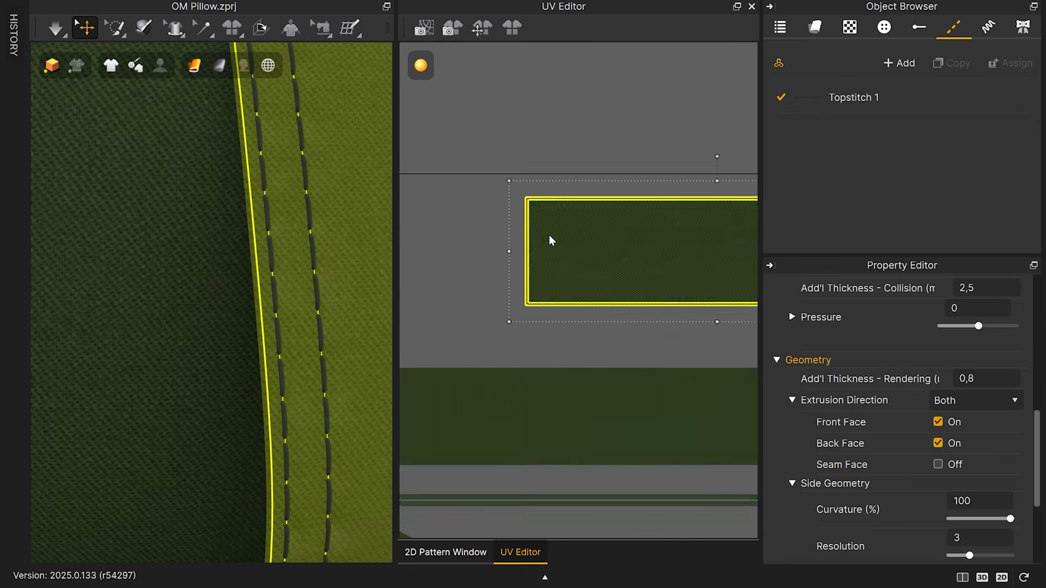
{"action": "scroll", "coordinate": [523, 200], "scroll_direction": "up", "scroll_amount": 10}
{"action": "scroll", "coordinate": [511, 202], "scroll_direction": "down", "scroll_amount": 1}
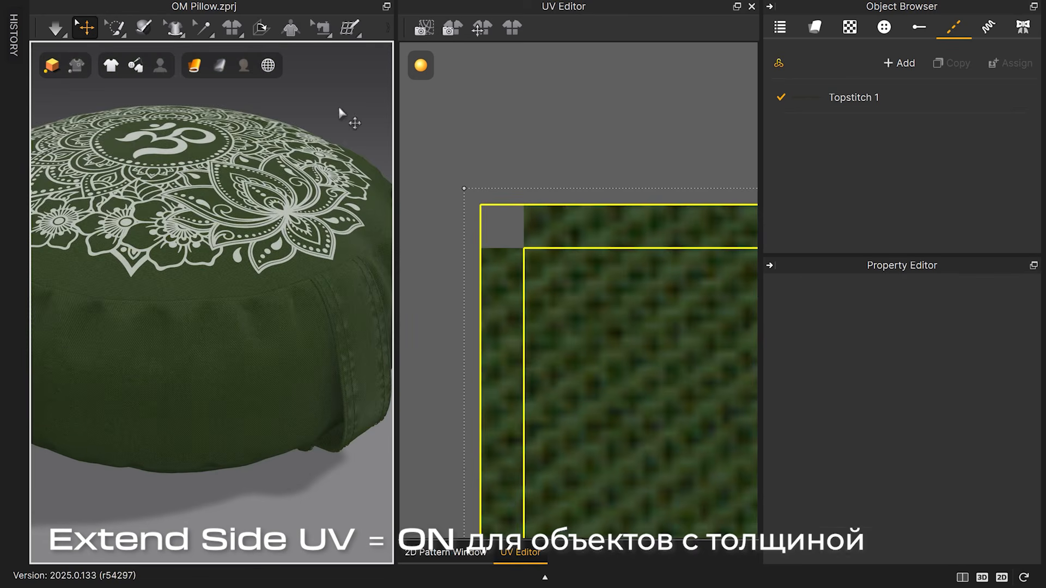
- Widen the 3D view around the zipper and preview the zipper tape's normal map in the UV layout before returning to the greyscale map
{"action": "right_click_drag", "start_coordinate": [337, 163], "coordinate": [313, 192]}
{"action": "scroll", "coordinate": [312, 191], "scroll_direction": "down", "scroll_amount": 4}
{"action": "middle_click_drag", "start_coordinate": [313, 191], "coordinate": [357, 212]}
{"action": "left_click_drag", "start_coordinate": [396, 209], "coordinate": [510, 208]}
{"action": "right_click_drag", "start_coordinate": [390, 234], "coordinate": [318, 145]}
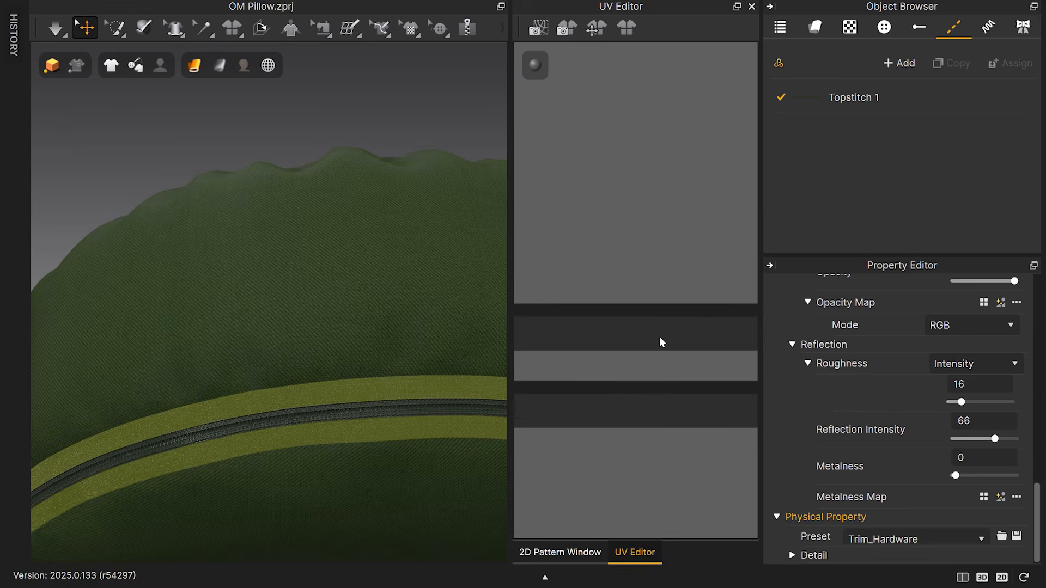
{"action": "left_click", "coordinate": [535, 65]}
{"action": "left_click", "coordinate": [586, 109]}
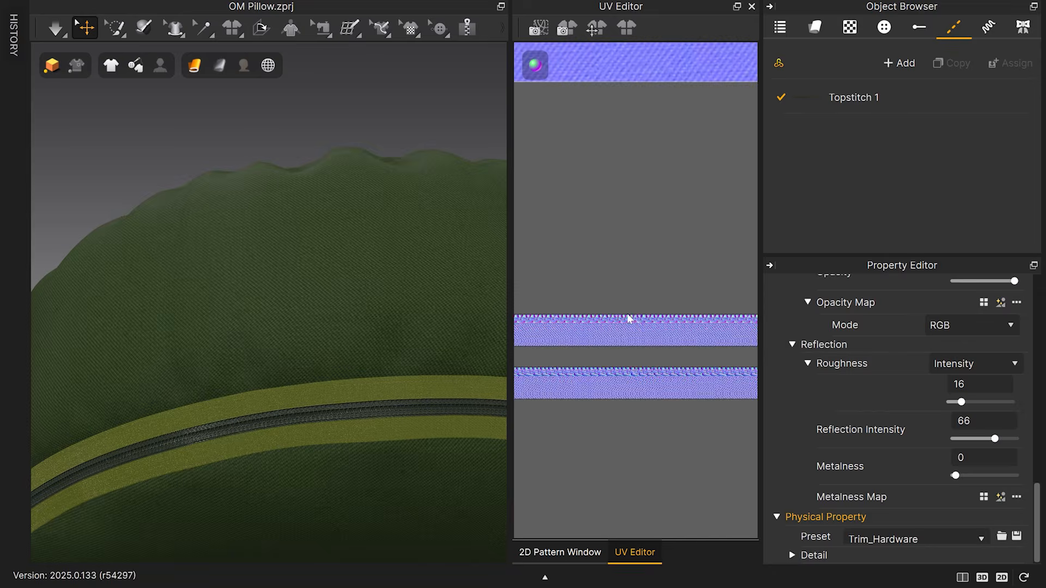
{"action": "left_click", "coordinate": [536, 64]}
{"action": "left_click", "coordinate": [589, 201]}
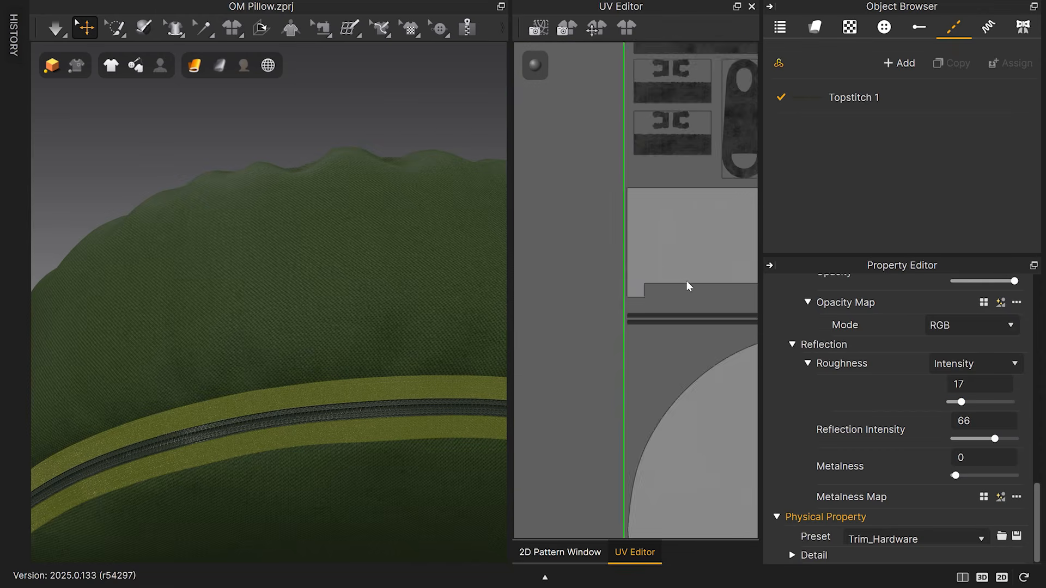
- Save the project and set the zipper tape's roughness intensity to 31
{"action": "left_click", "coordinate": [324, 123]}
{"action": "key", "text": "ctrl+s"}
{"action": "key", "text": "F6"}
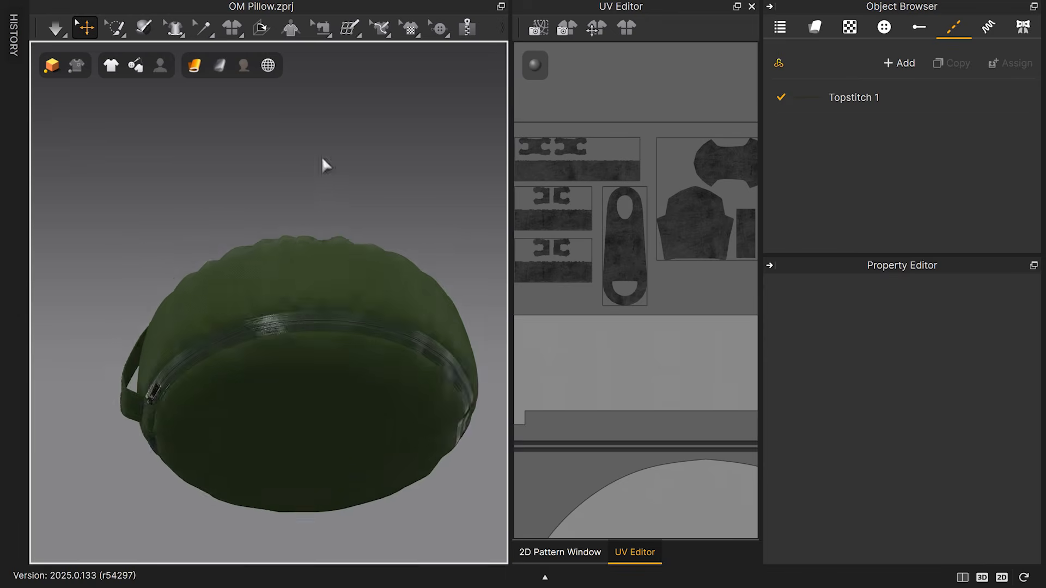
{"action": "scroll", "coordinate": [302, 350], "scroll_direction": "up", "scroll_amount": 5}
{"action": "left_click", "coordinate": [301, 349]}
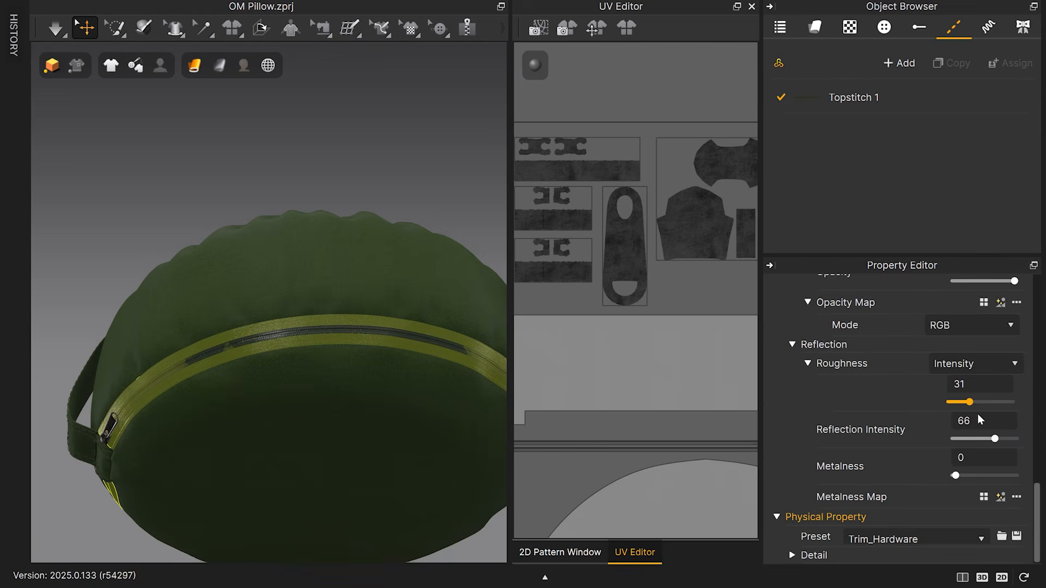
- Set the zipper's fold angle to 200 and simulate the pillow
{"action": "left_click", "coordinate": [353, 177]}
{"action": "right_click_drag", "start_coordinate": [352, 177], "coordinate": [351, 232]}
{"action": "right_click_drag", "start_coordinate": [286, 344], "coordinate": [289, 303]}
{"action": "key", "text": "space"}
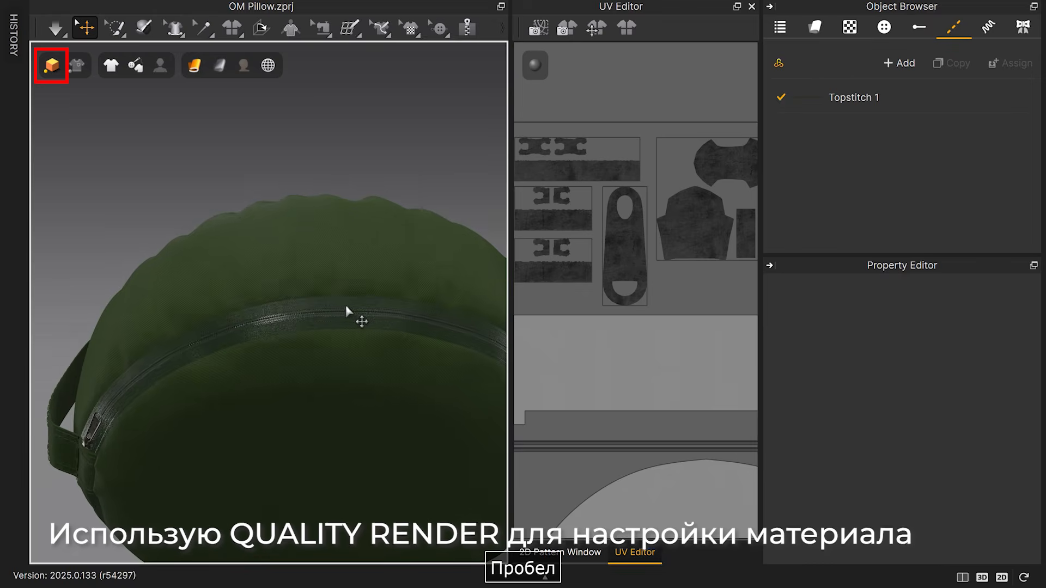
{"action": "left_click", "coordinate": [349, 310]}
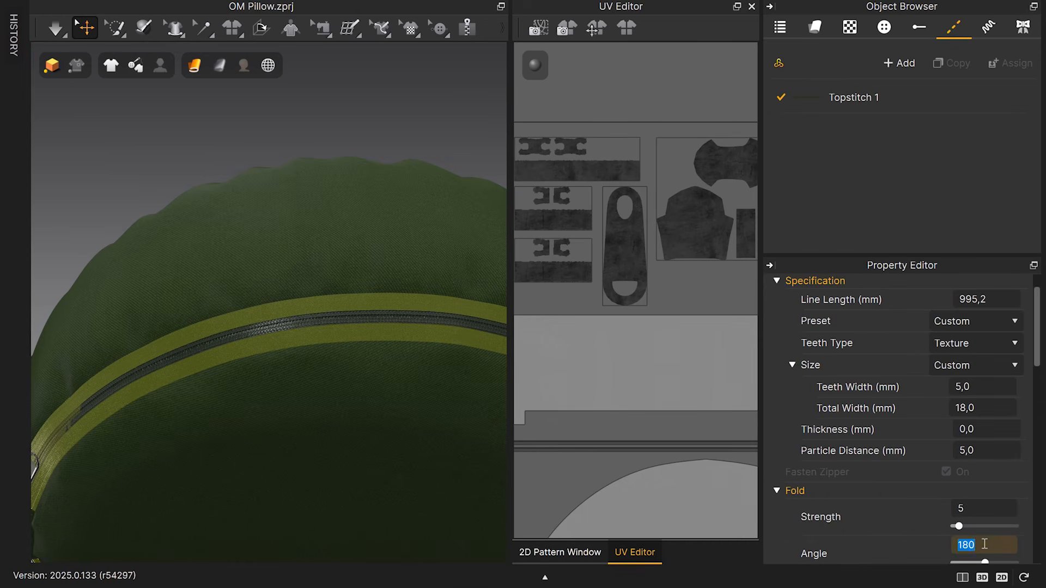
{"action": "type", "text": "200"}
{"action": "left_click", "coordinate": [340, 203]}
{"action": "key", "text": "space"}
{"action": "key", "text": "space"}
- Revisit the zipper's fold settings and run the simulation again
{"action": "left_click", "coordinate": [349, 317]}
{"action": "scroll", "coordinate": [841, 419], "scroll_direction": "down", "scroll_amount": 5}
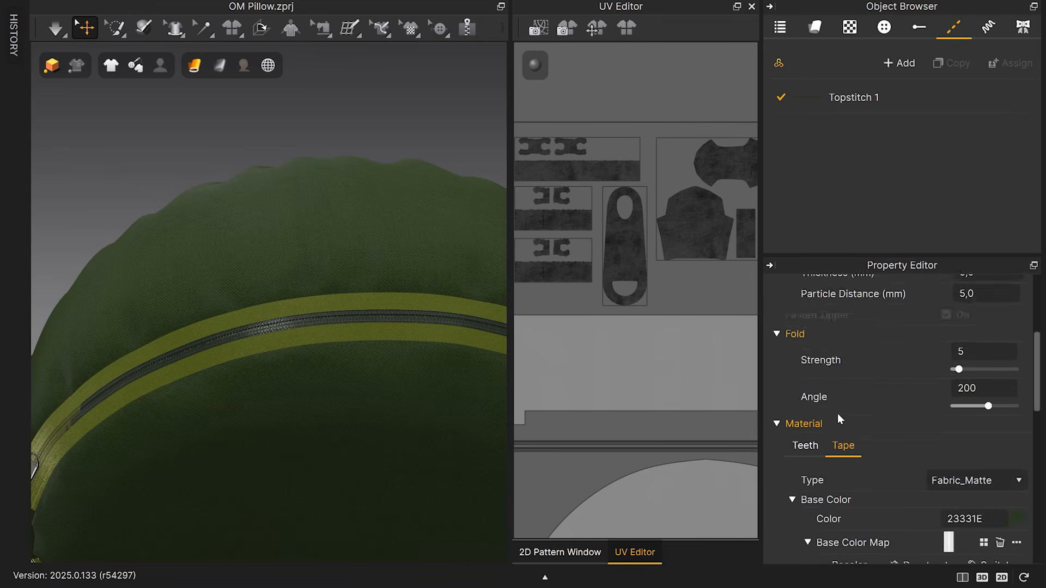
{"action": "left_click", "coordinate": [808, 401]}
{"action": "scroll", "coordinate": [850, 400], "scroll_direction": "up", "scroll_amount": 2}
{"action": "left_click", "coordinate": [387, 114]}
{"action": "key", "text": "space"}
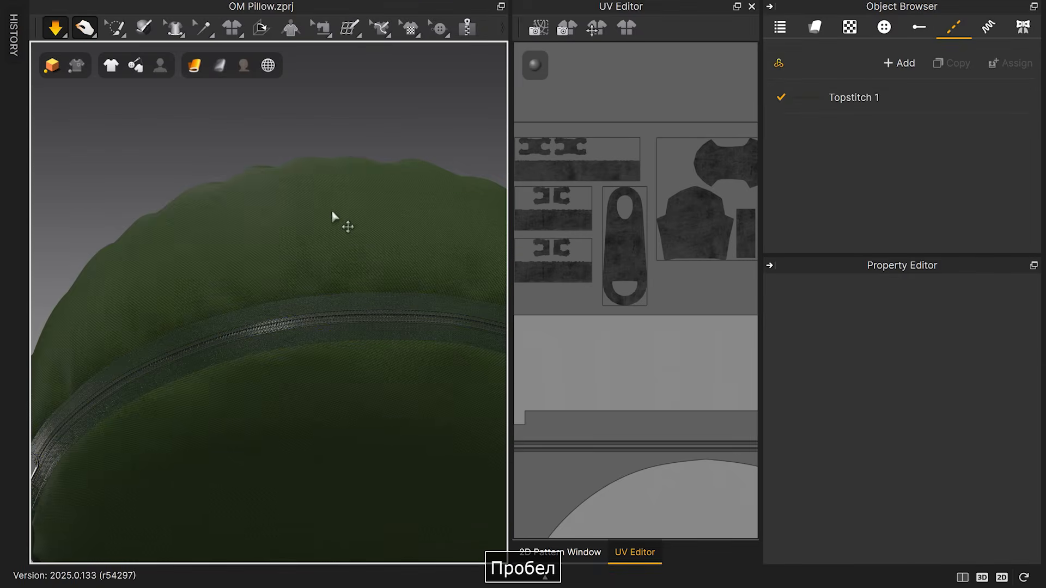
{"action": "key", "text": "space"}
- Sew both halves of the side band's short open edge to the zipper tape ends at the stopper side, and simulate
{"action": "left_click", "coordinate": [332, 215]}
{"action": "right_click_drag", "start_coordinate": [332, 215], "coordinate": [243, 376]}
{"action": "scroll", "coordinate": [337, 312], "scroll_direction": "up", "scroll_amount": 5}
{"action": "scroll", "coordinate": [243, 376], "scroll_direction": "down", "scroll_amount": 5}
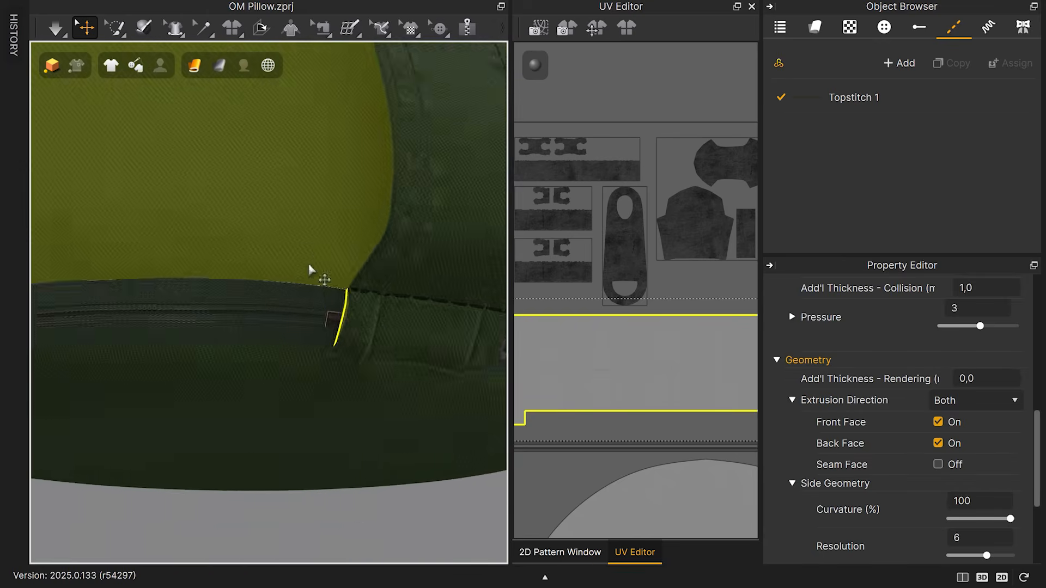
{"action": "left_click", "coordinate": [349, 507]}
{"action": "scroll", "coordinate": [374, 339], "scroll_direction": "up", "scroll_amount": 5}
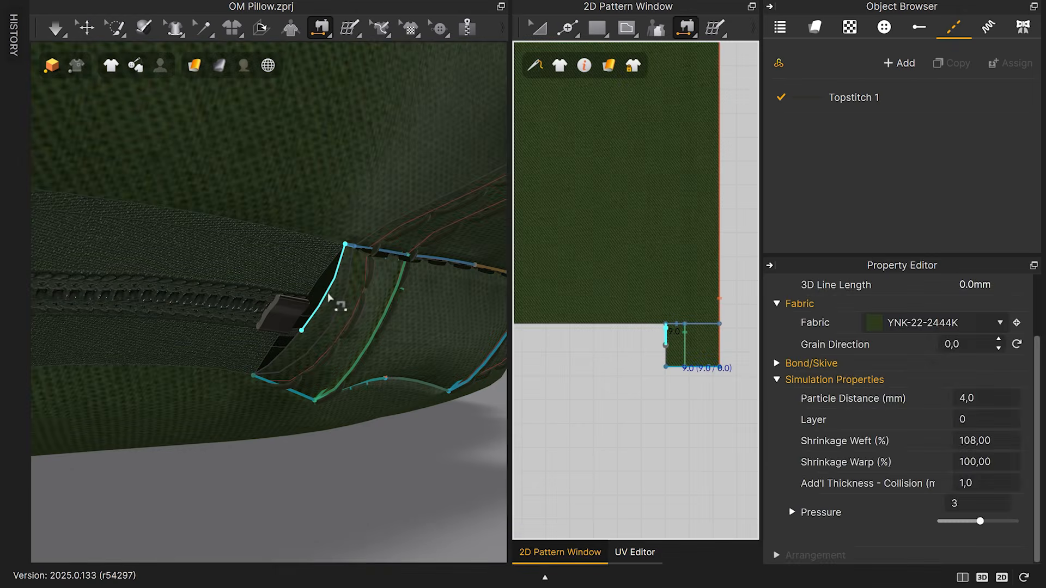
{"action": "left_click", "coordinate": [331, 298]}
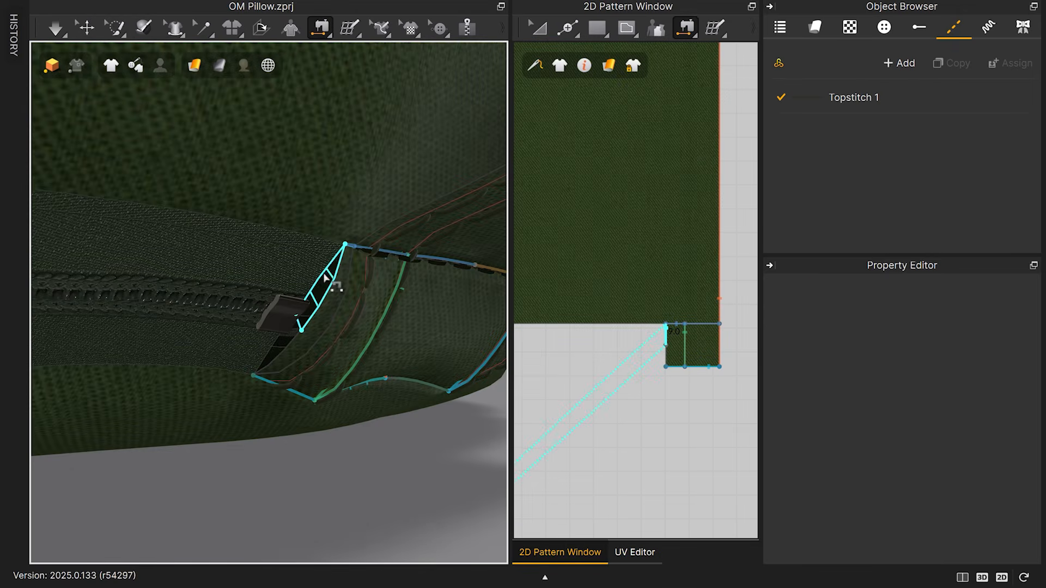
{"action": "left_click", "coordinate": [324, 278]}
{"action": "left_click", "coordinate": [286, 349]}
{"action": "left_click", "coordinate": [278, 340]}
{"action": "right_click_drag", "start_coordinate": [277, 340], "coordinate": [353, 360]}
{"action": "key", "text": "space"}
- Sew the opposite short edge of the side band to the zipper tape ends at the slider side, and simulate
{"action": "right_click_drag", "start_coordinate": [284, 319], "coordinate": [349, 315]}
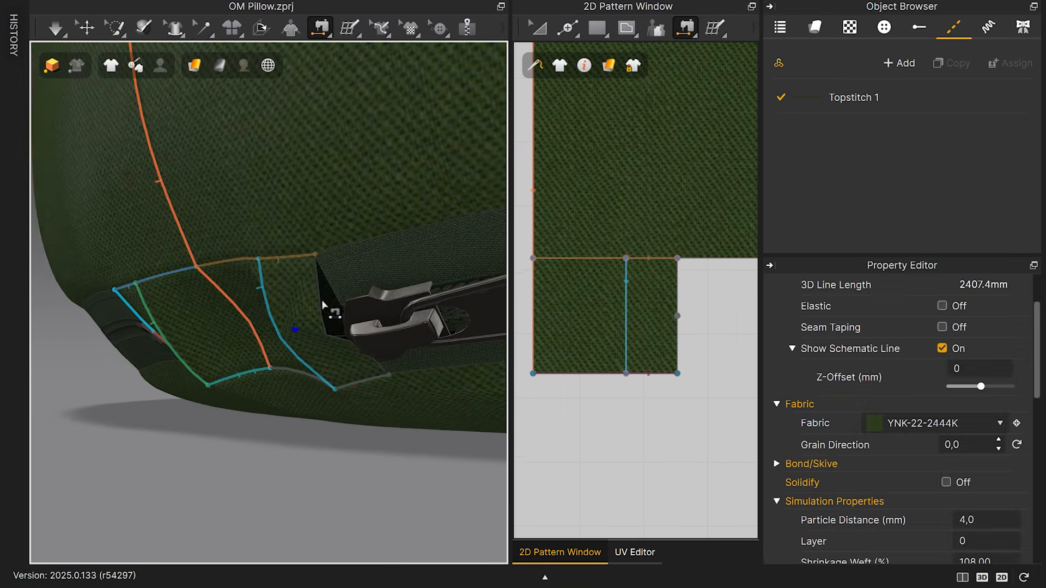
{"action": "left_click", "coordinate": [305, 305]}
{"action": "right_click_drag", "start_coordinate": [305, 305], "coordinate": [348, 341]}
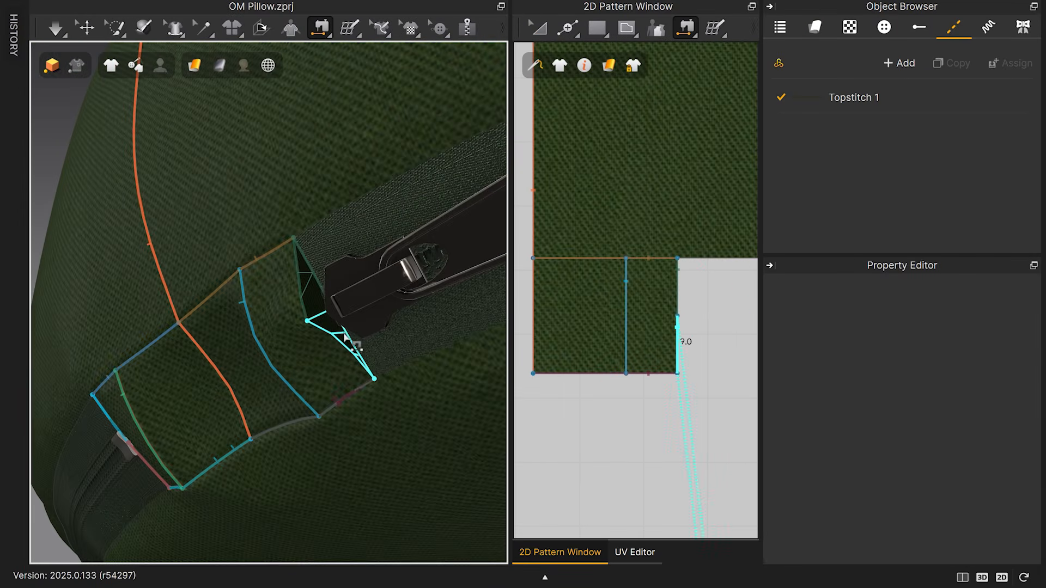
{"action": "key", "text": "space"}
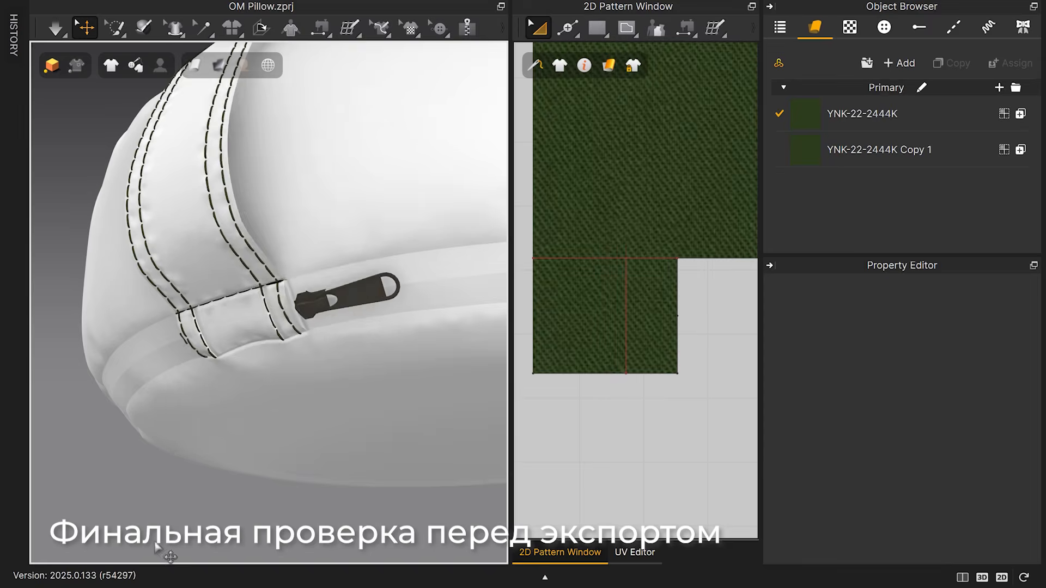
{"action": "key", "text": "space"}
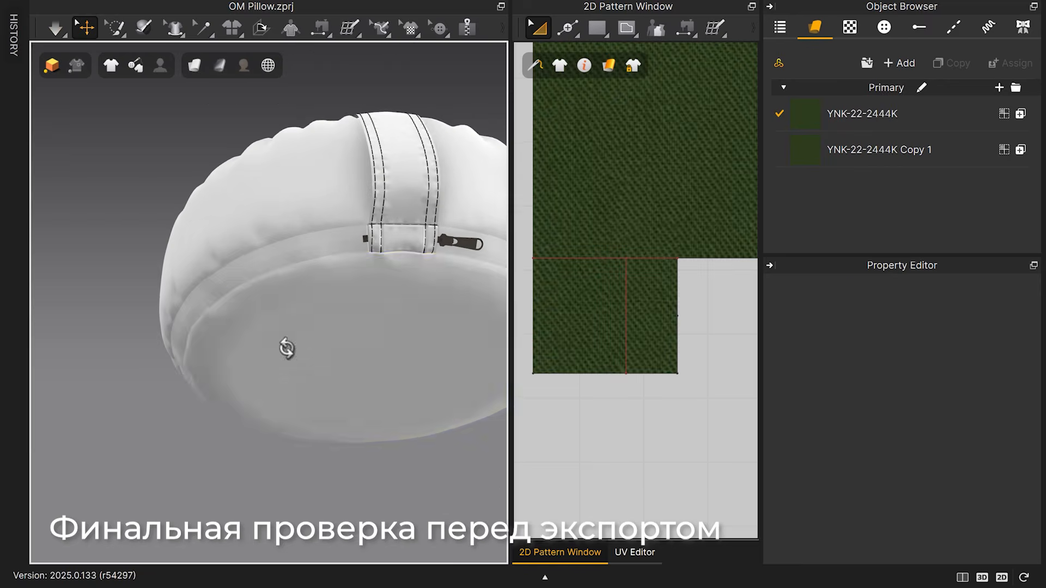
- Simulate the pillow and display it with the Thick Textured Surface rendering style
{"action": "left_click", "coordinate": [285, 350]}
{"action": "key", "text": "space"}
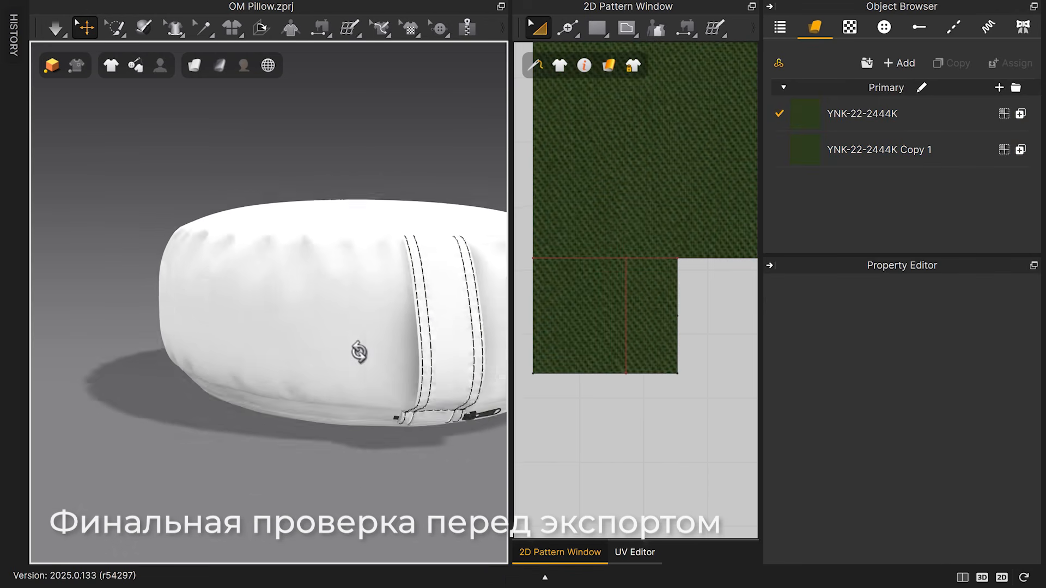
{"action": "right_click_drag", "start_coordinate": [355, 350], "coordinate": [256, 343]}
{"action": "left_click", "coordinate": [194, 65]}
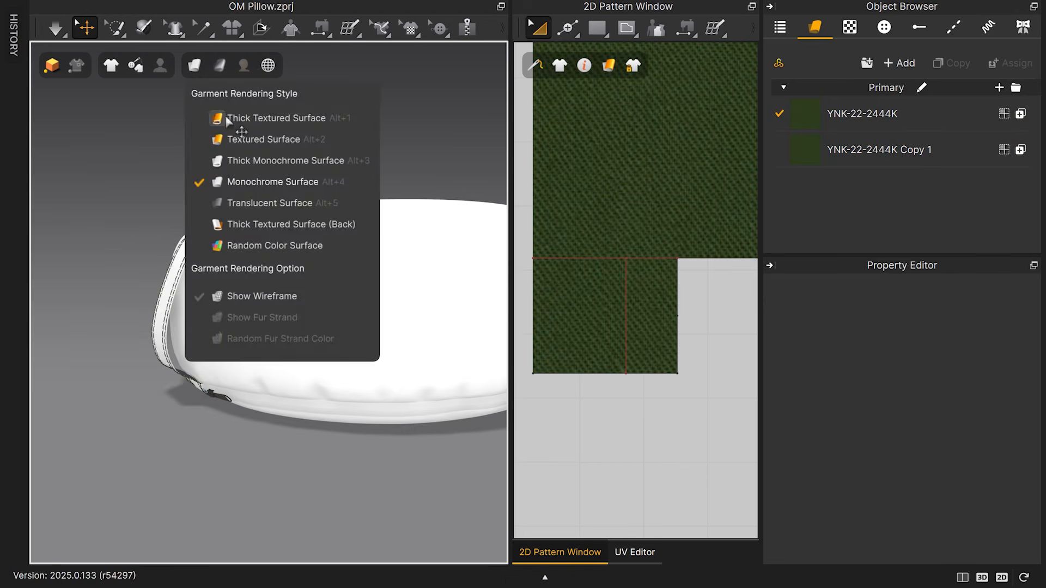
{"action": "left_click", "coordinate": [228, 118]}
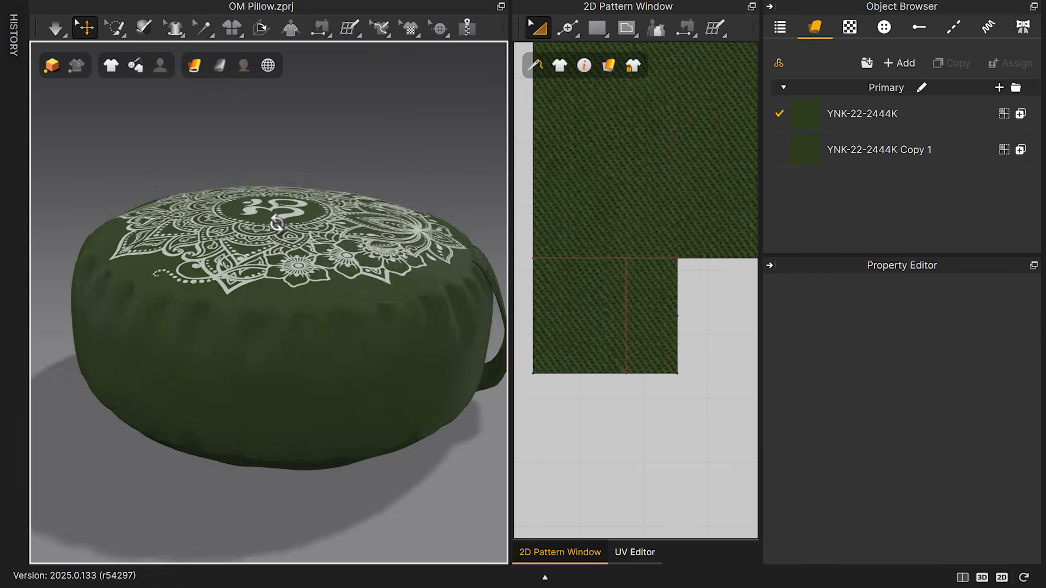
{"action": "key", "text": "space"}
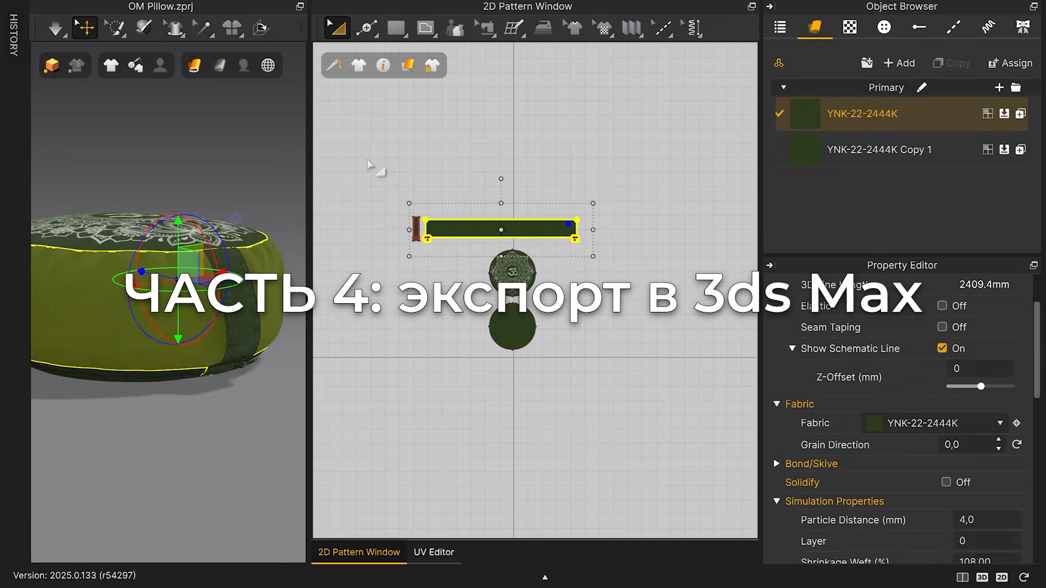
- Set the mesh type of all the patterns to Quad (Optimized)
{"action": "key", "text": "ctrl+a"}
{"action": "scroll", "coordinate": [931, 473], "scroll_direction": "down", "scroll_amount": 10}
{"action": "left_click", "coordinate": [957, 531]}
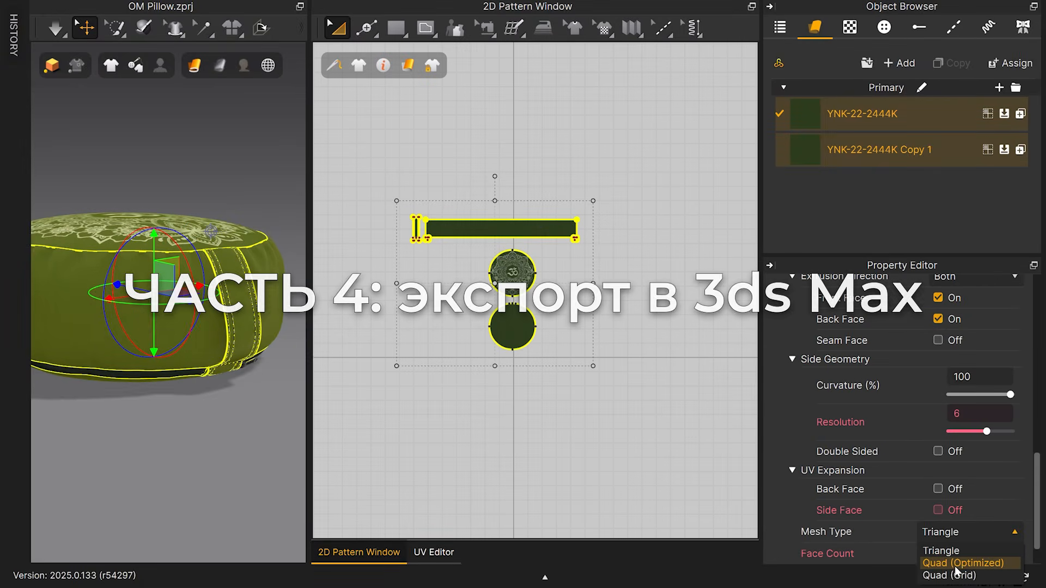
{"action": "left_click", "coordinate": [957, 567]}
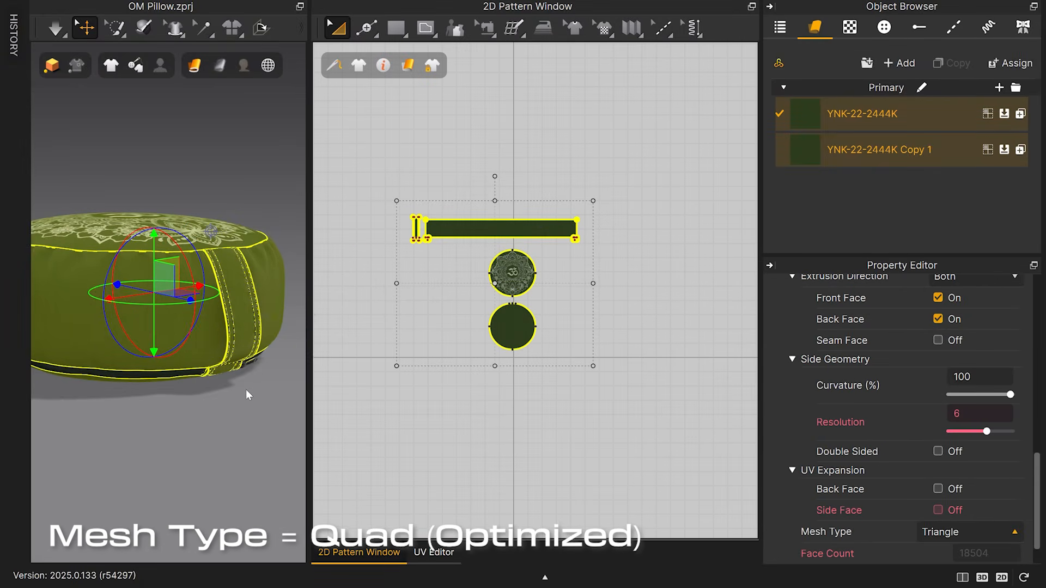
{"action": "left_click", "coordinate": [236, 194]}
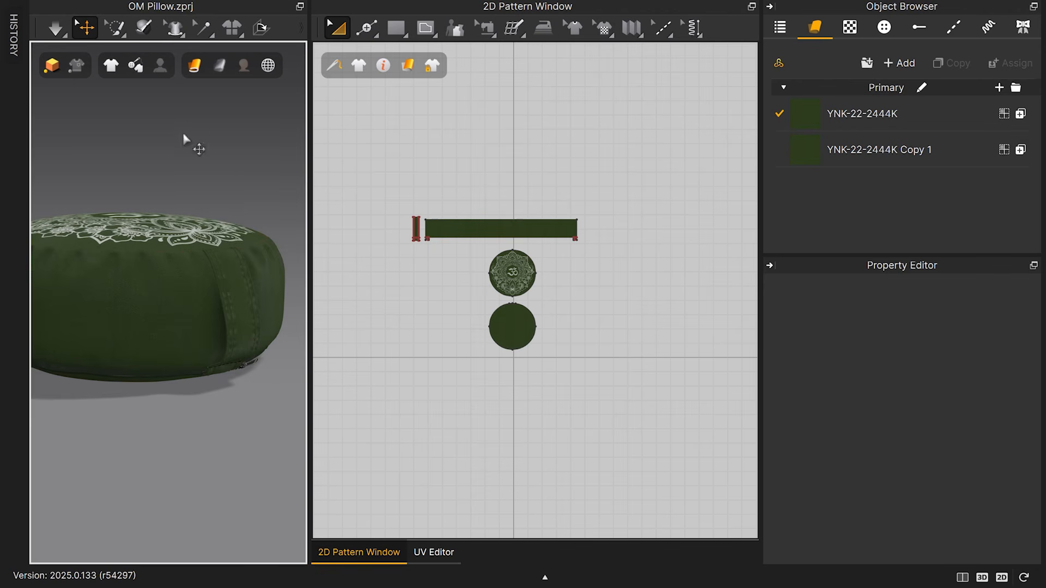
- Show the wireframe on the pillow and check the mesh and specification settings of the zipper along the underside
{"action": "mouse_move", "coordinate": [194, 66]}
{"action": "right_click_drag", "start_coordinate": [188, 366], "coordinate": [158, 287]}
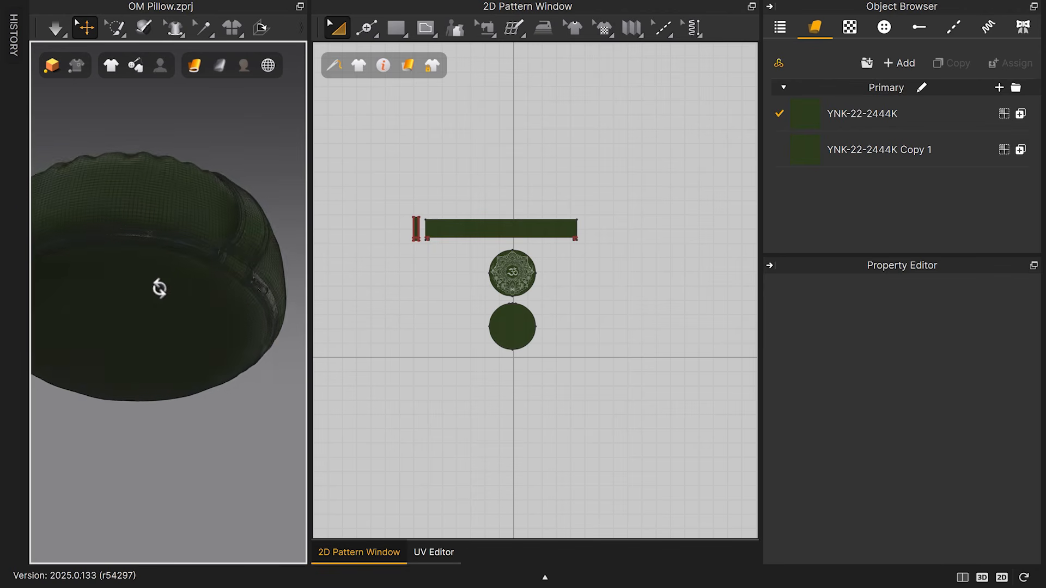
{"action": "scroll", "coordinate": [197, 243], "scroll_direction": "up", "scroll_amount": 5}
{"action": "middle_click_drag", "start_coordinate": [197, 243], "coordinate": [274, 270]}
{"action": "left_click", "coordinate": [250, 256]}
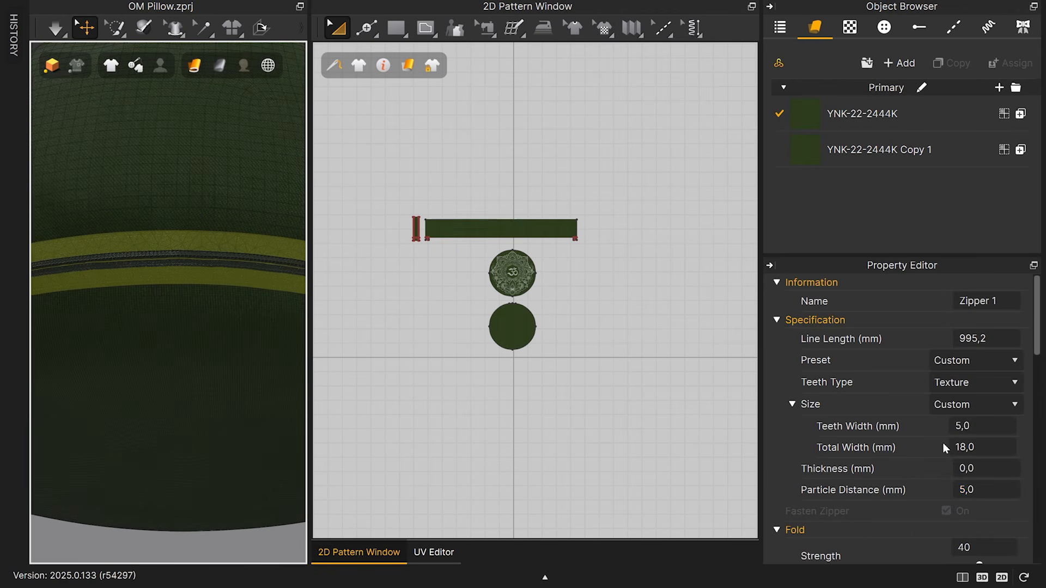
{"action": "left_click", "coordinate": [235, 536]}
- Widen the 3D view, run the simulation to remesh the patterns, and turn the wireframe display off
{"action": "left_click_drag", "start_coordinate": [308, 309], "coordinate": [468, 322]}
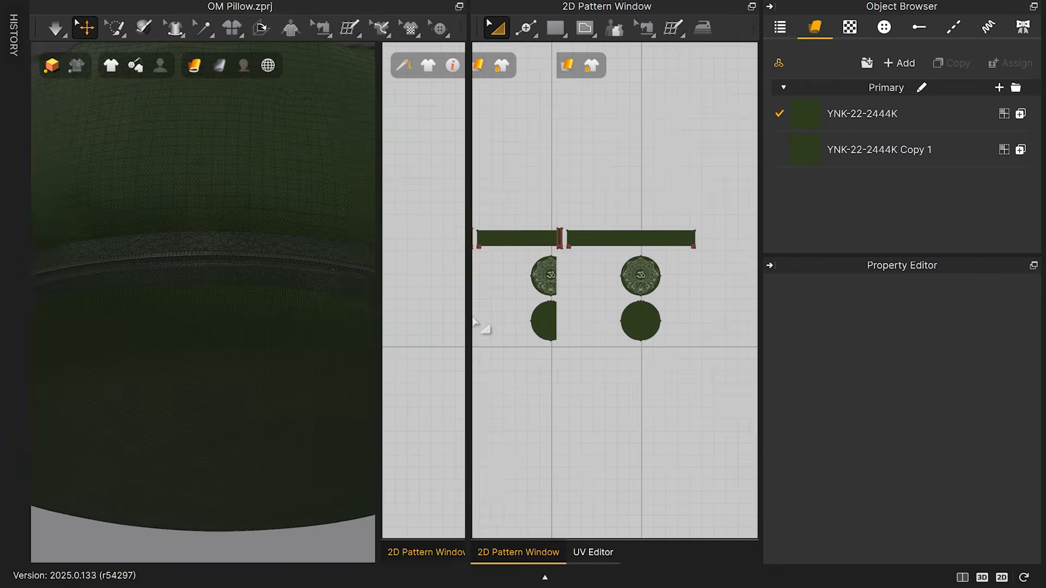
{"action": "key", "text": "space"}
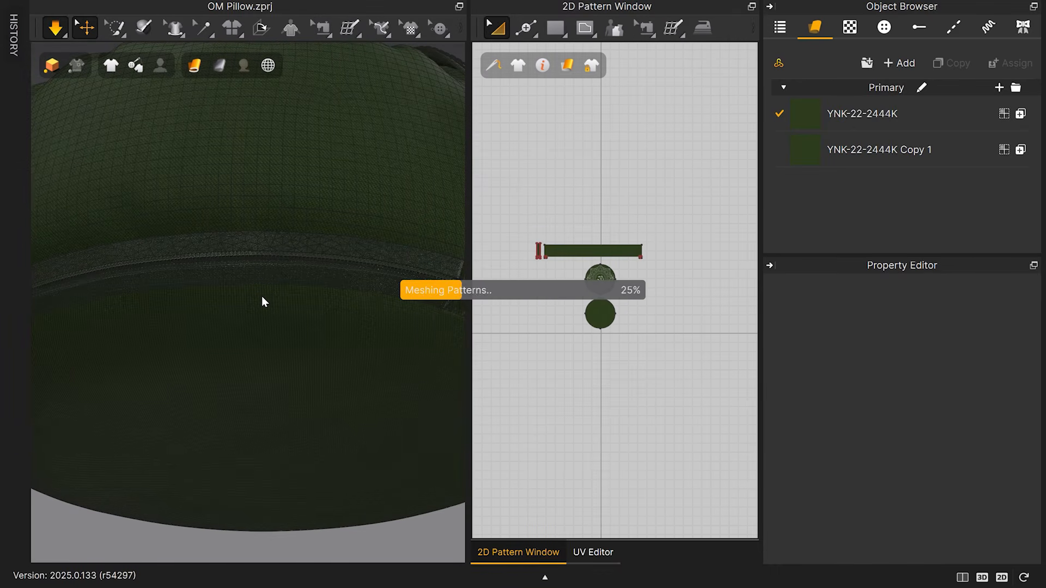
{"action": "key", "text": "space"}
{"action": "right_click_drag", "start_coordinate": [243, 307], "coordinate": [252, 158]}
{"action": "mouse_move", "coordinate": [196, 68]}
{"action": "left_click", "coordinate": [241, 293]}
{"action": "scroll", "coordinate": [172, 258], "scroll_direction": "down", "scroll_amount": 2}
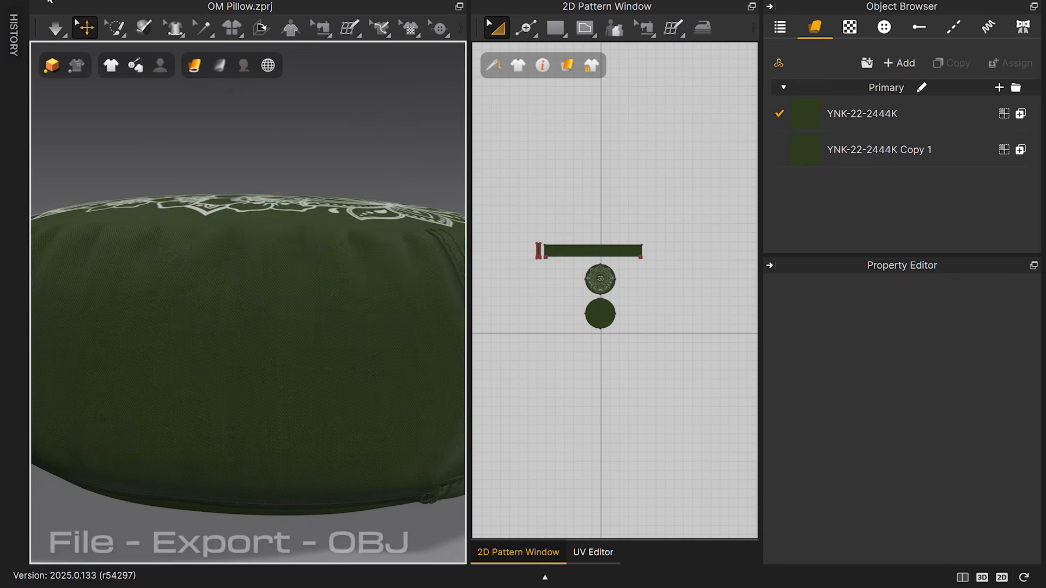
- Export the whole pillow as OBJ: all patterns, graphics and trims as a single Thin object with unified UV coordinates
{"action": "left_click", "coordinate": [42, 1]}
{"action": "mouse_move", "coordinate": [94, 164]}
{"action": "left_click", "coordinate": [248, 159]}
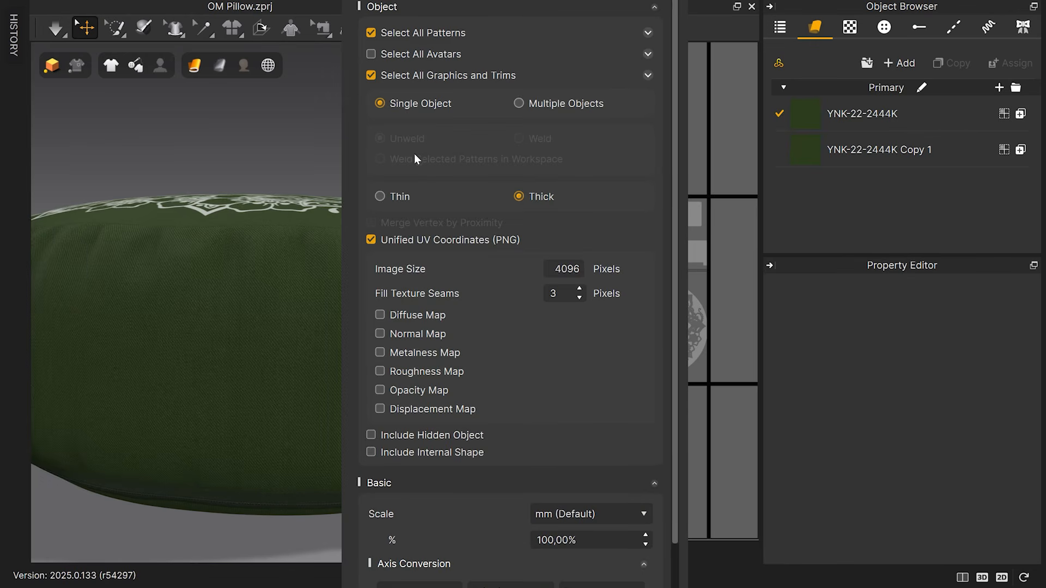
{"action": "left_click", "coordinate": [392, 197]}
{"action": "scroll", "coordinate": [474, 354], "scroll_direction": "down", "scroll_amount": 3}
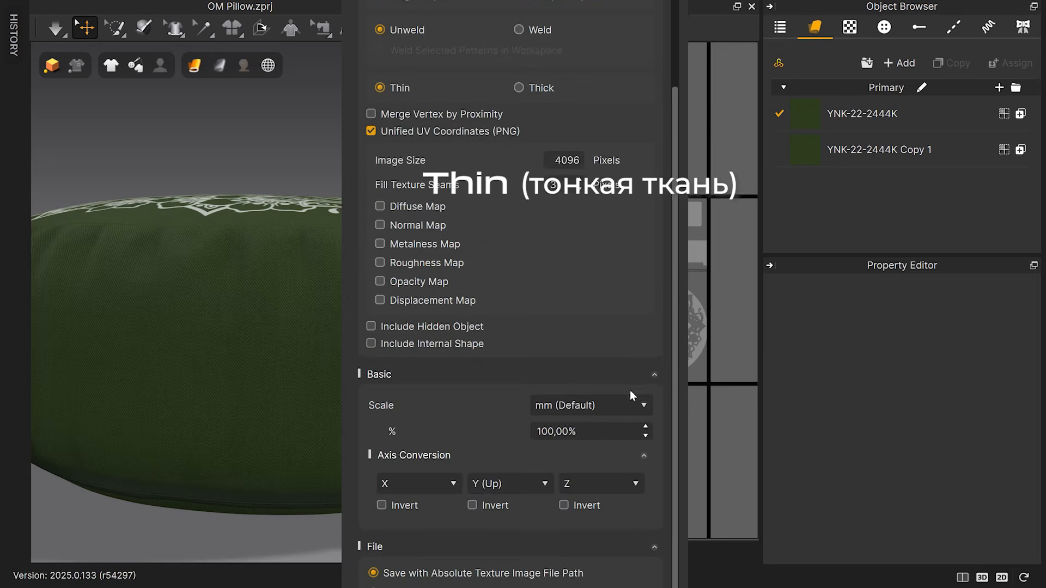
{"action": "left_click", "coordinate": [655, 375]}
{"action": "left_click", "coordinate": [662, 506]}
{"action": "left_click", "coordinate": [599, 546]}
- Export only the selected strap as OBJ, as a single Thick object with unified UV coordinates
{"action": "scroll", "coordinate": [312, 261], "scroll_direction": "down", "scroll_amount": 1}
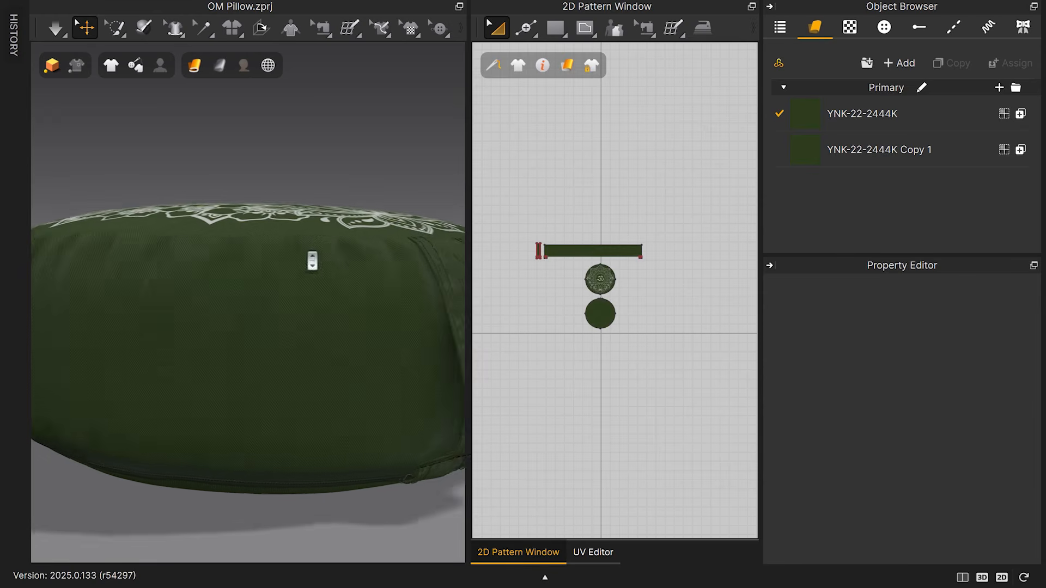
{"action": "scroll", "coordinate": [312, 261], "scroll_direction": "down", "scroll_amount": 3}
{"action": "left_click", "coordinate": [374, 303]}
{"action": "left_click", "coordinate": [49, 2]}
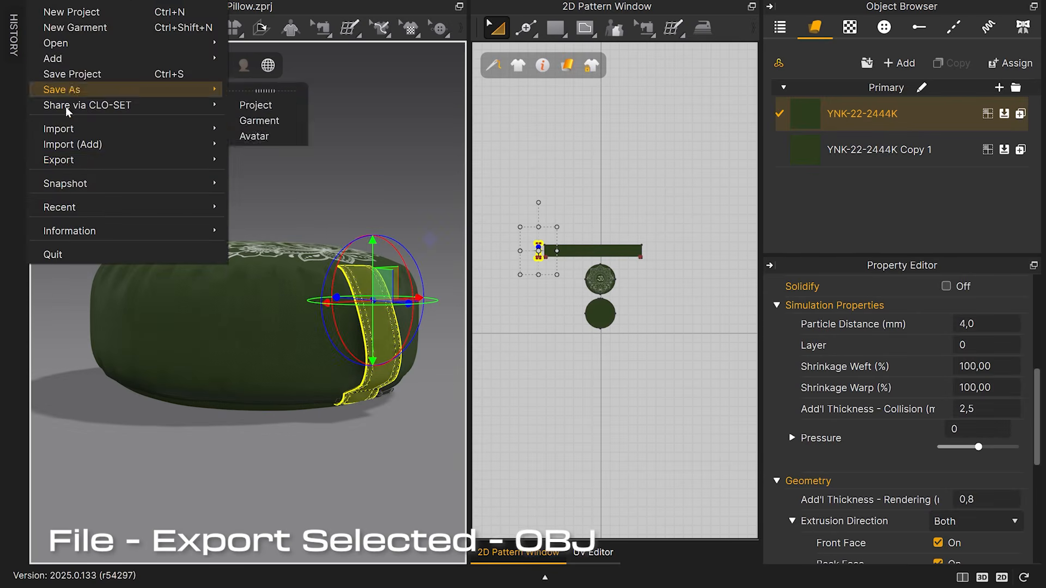
{"action": "mouse_move", "coordinate": [137, 161]}
{"action": "left_click", "coordinate": [278, 176]}
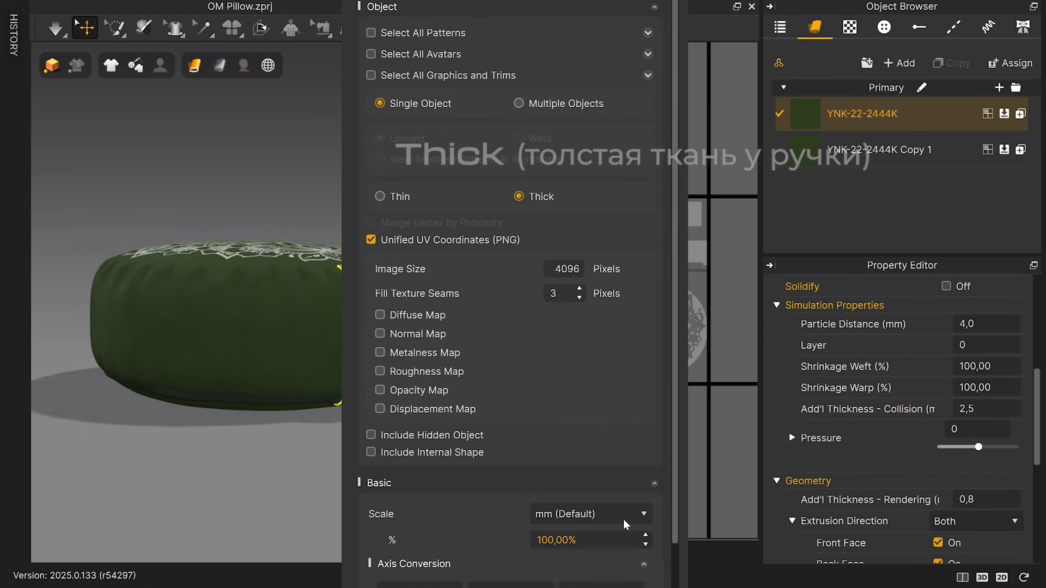
{"action": "left_click", "coordinate": [648, 477]}
{"action": "left_click", "coordinate": [646, 501]}
{"action": "left_click", "coordinate": [602, 565]}
- Switch to 3ds Max, import the OM Pillow_YGN_ OBJ as an Editable Poly, and display it in wireframe
{"action": "key", "text": "ctrl+i"}
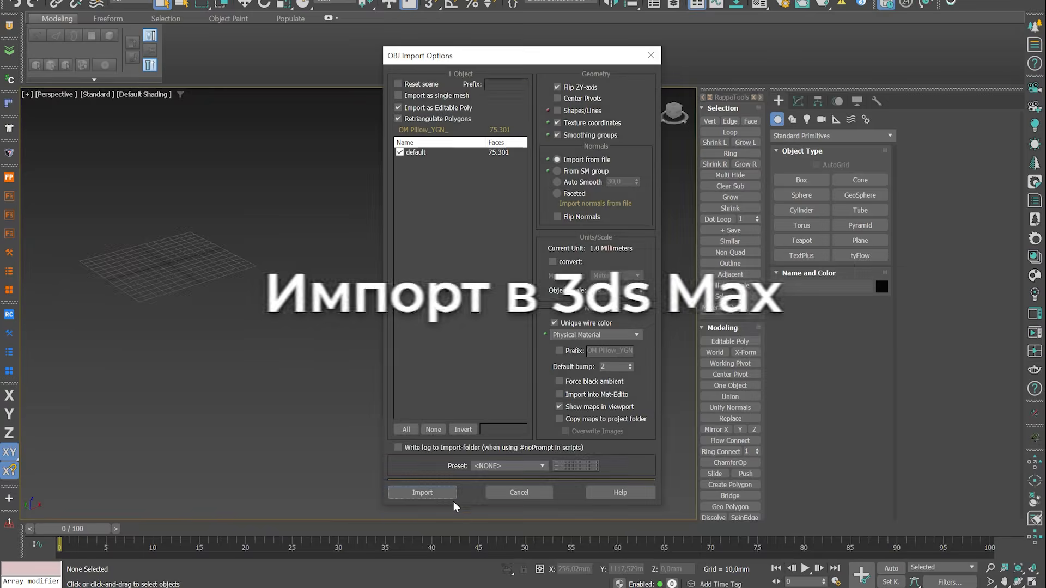
{"action": "left_click", "coordinate": [421, 558]}
{"action": "key", "text": "F3"}
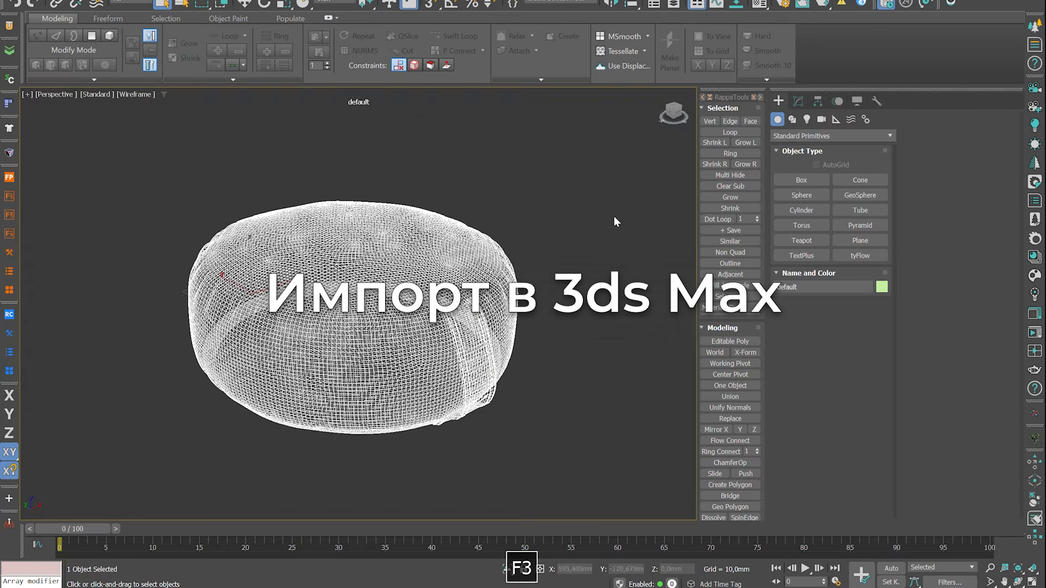
- Rename the imported object as OM Pillow_YGN_ and set its object colour to the muted green ACI 89
{"action": "left_click", "coordinate": [798, 101]}
{"action": "scroll", "coordinate": [535, 315], "scroll_direction": "up", "scroll_amount": 4}
{"action": "middle_click_drag", "start_coordinate": [534, 315], "coordinate": [594, 118], "text": "alt"}
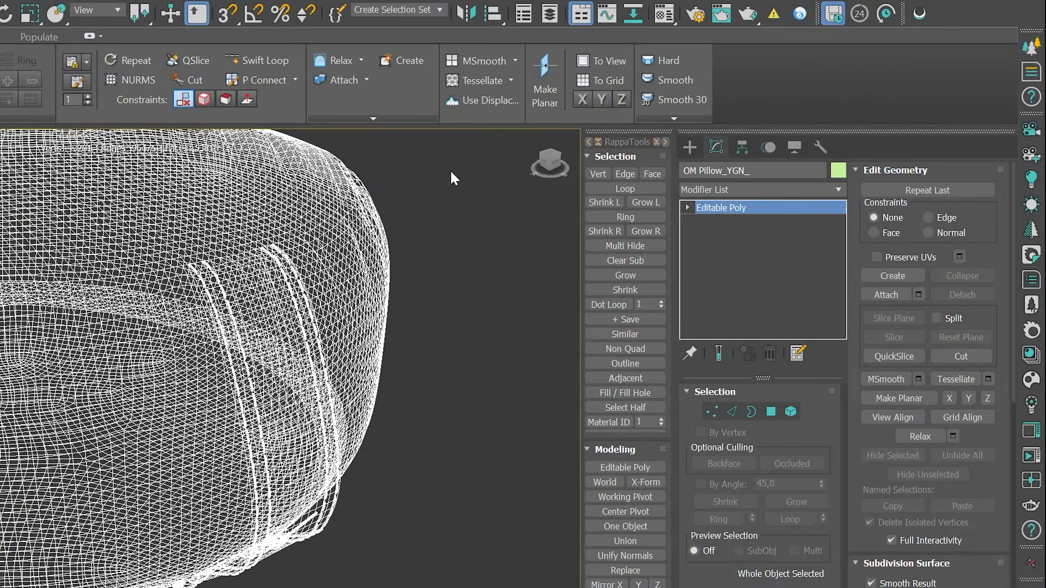
{"action": "left_click", "coordinate": [842, 171]}
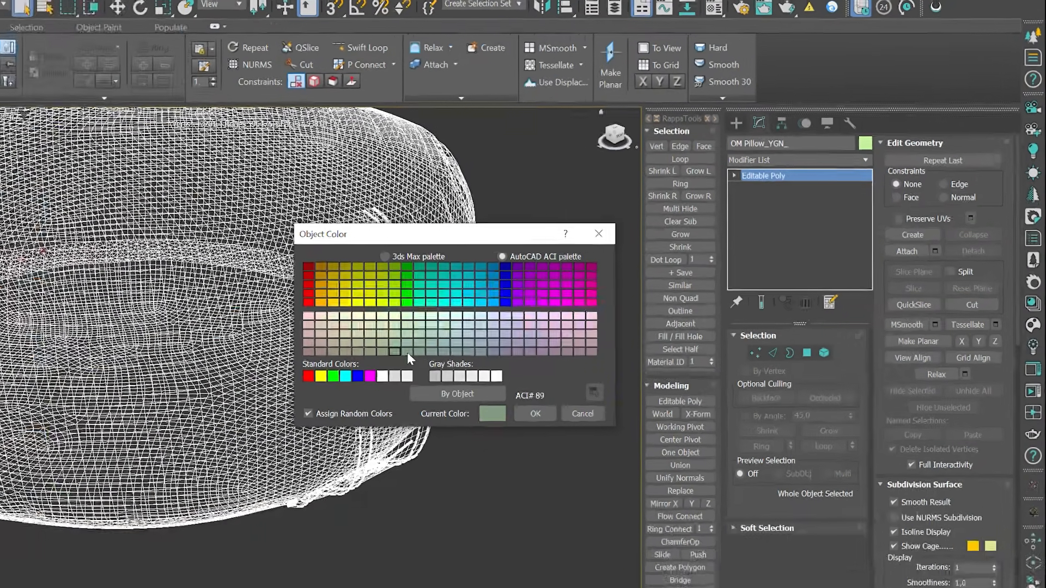
{"action": "left_click", "coordinate": [458, 481]}
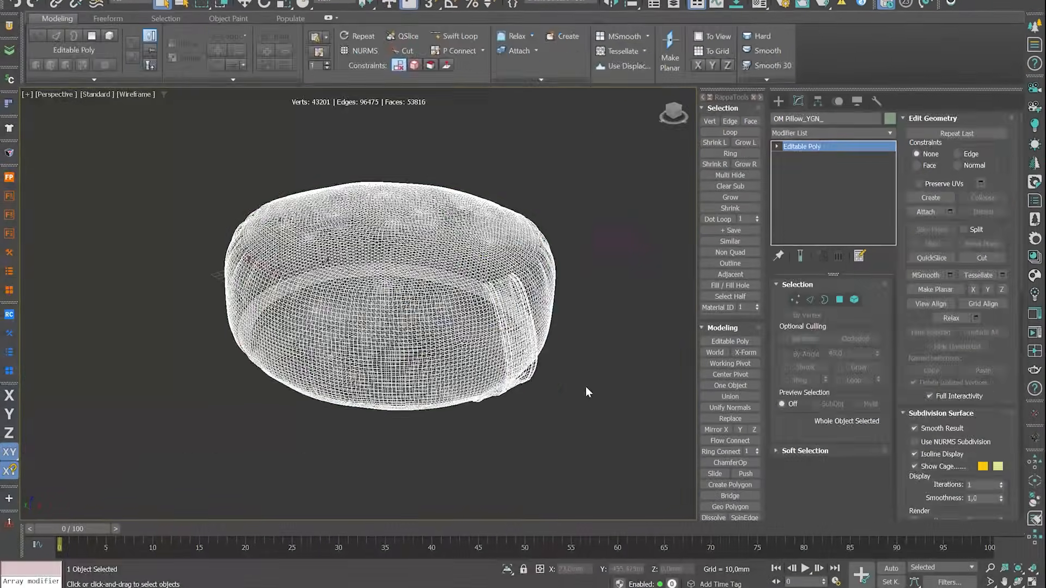
{"action": "left_click", "coordinate": [433, 528]}
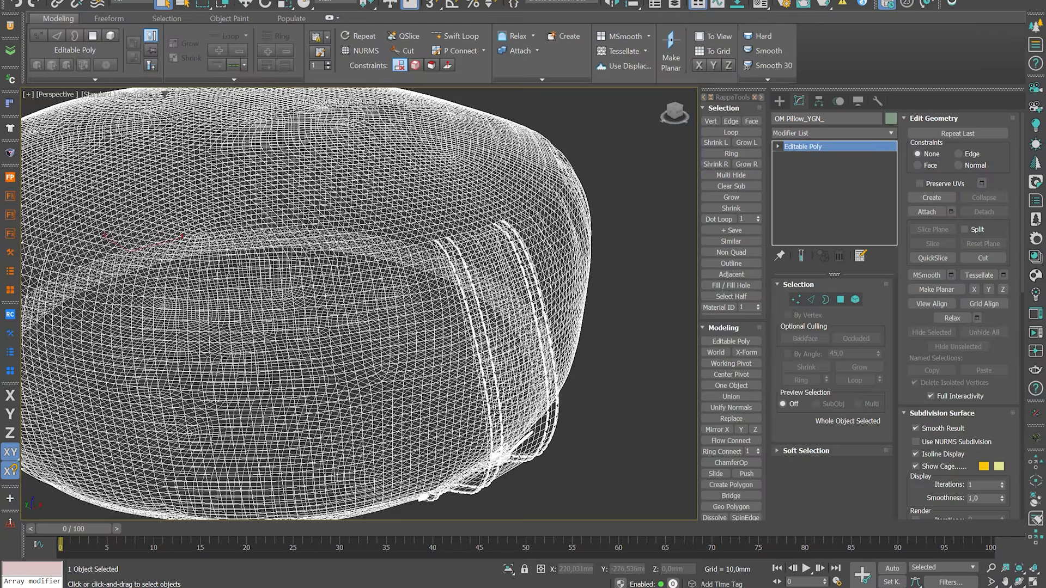
- Delete the thin strap element from the pillow mesh, leaving its topstitching in place
{"action": "key", "text": "5"}
{"action": "left_click", "coordinate": [531, 283]}
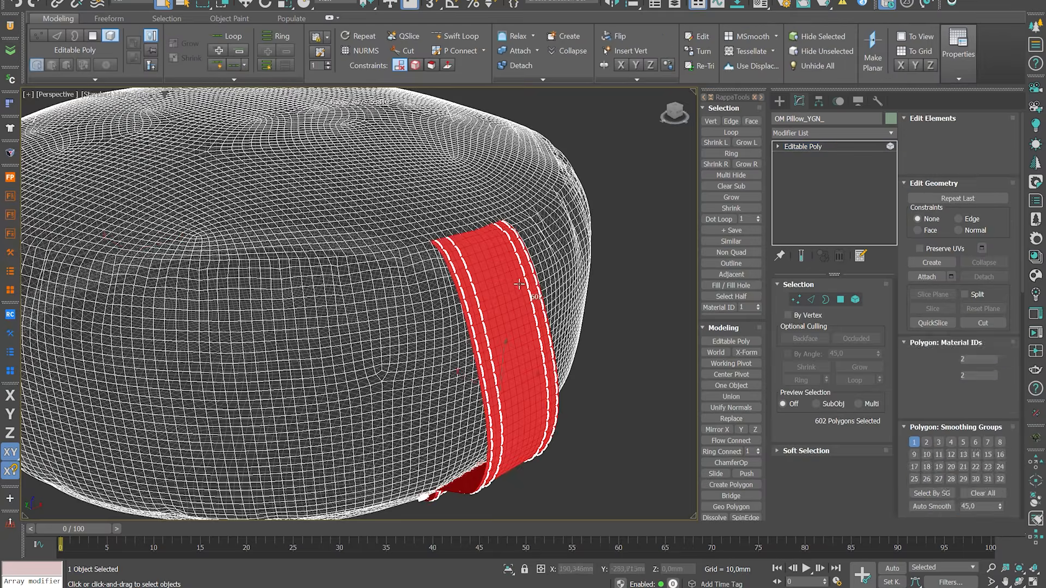
{"action": "scroll", "coordinate": [479, 280], "scroll_direction": "up", "scroll_amount": 6}
{"action": "middle_click_drag", "start_coordinate": [479, 280], "coordinate": [453, 262], "text": "alt"}
{"action": "scroll", "coordinate": [452, 262], "scroll_direction": "down", "scroll_amount": 4}
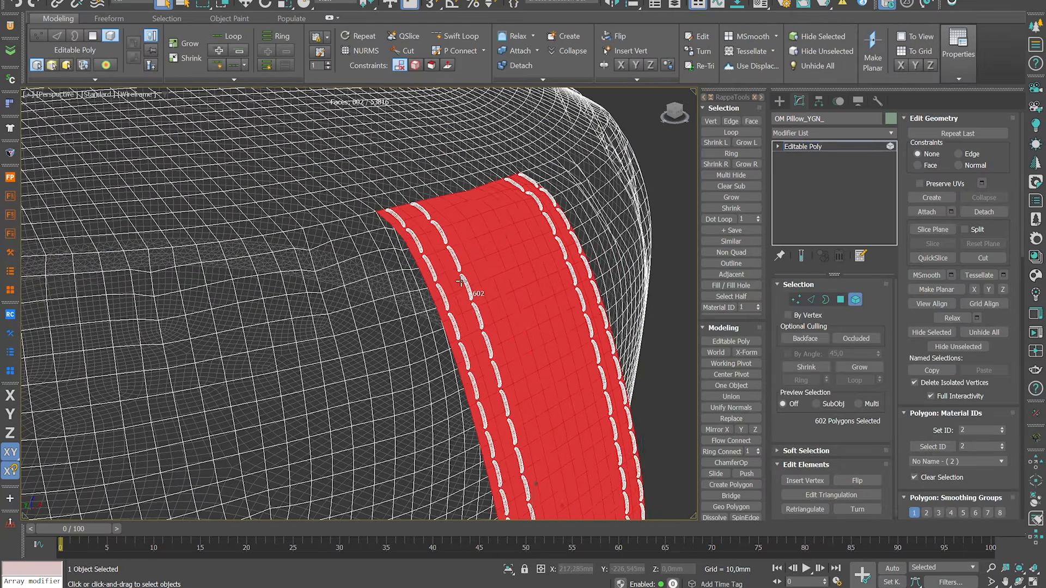
{"action": "key", "text": "Delete"}
- Select all strap stitches with material ID 4 and detach them as a separate object named Topstitch
{"action": "type", "text": "z"}
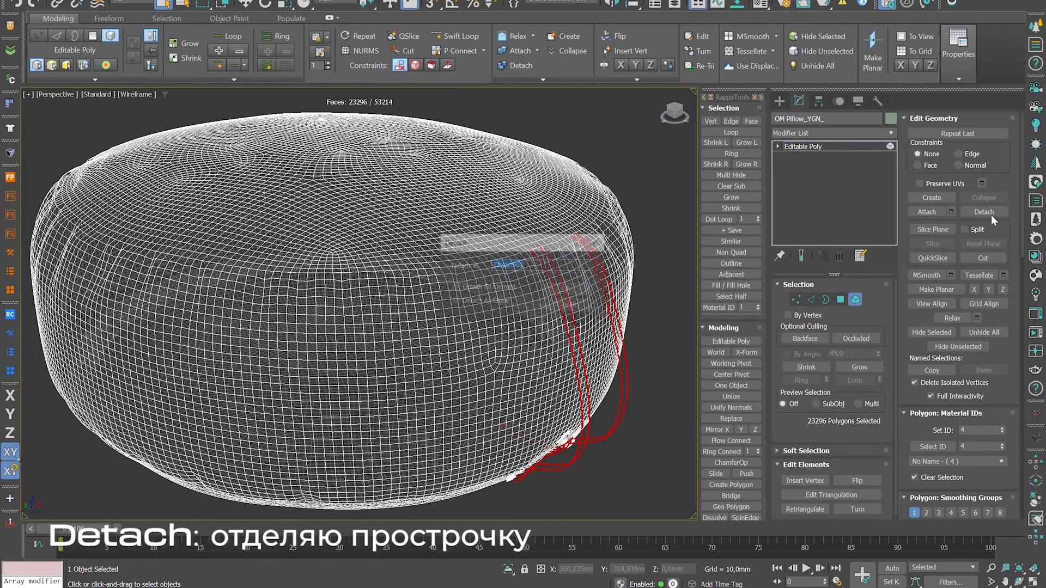
{"action": "type", "text": "Topstitch"}
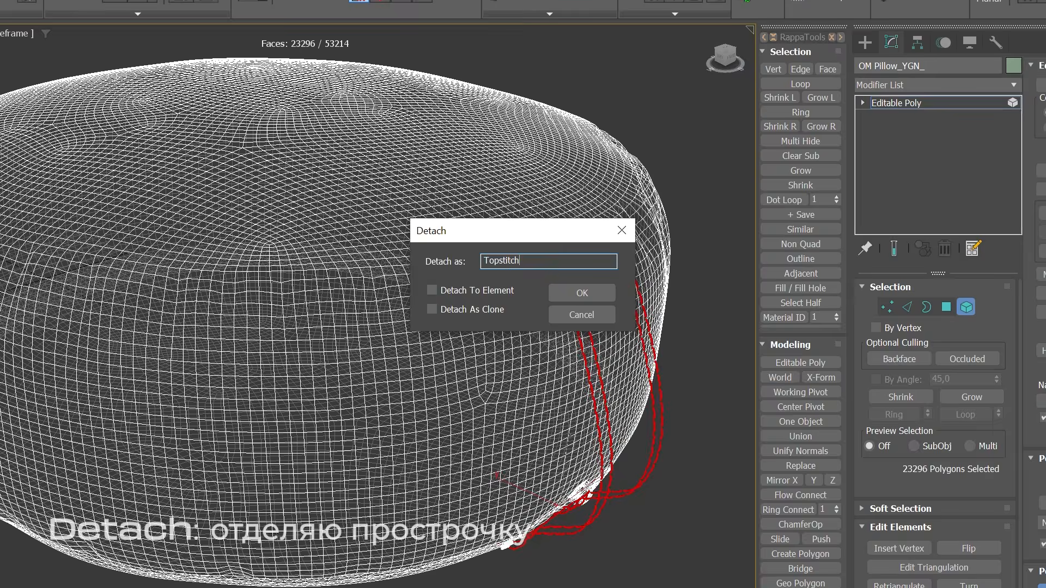
{"action": "key", "text": "Return"}
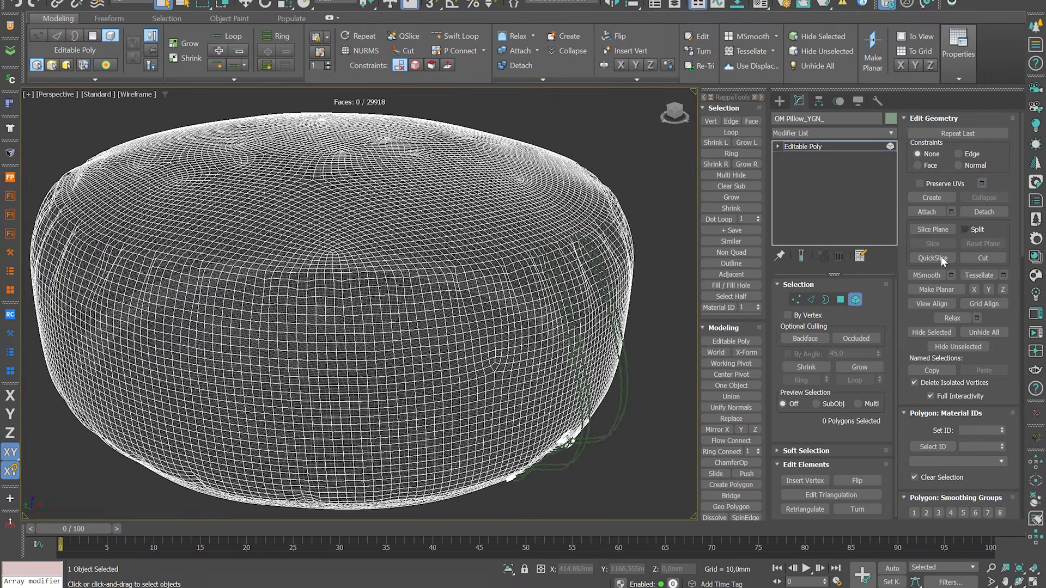
- Select all zipper tape polygons by material ID 3 and detach them as a separate object
{"action": "middle_click_drag", "start_coordinate": [479, 392], "coordinate": [480, 338], "text": "alt"}
{"action": "scroll", "coordinate": [436, 327], "scroll_direction": "up", "scroll_amount": 5}
{"action": "left_click", "coordinate": [425, 319]}
{"action": "left_click", "coordinate": [929, 446]}
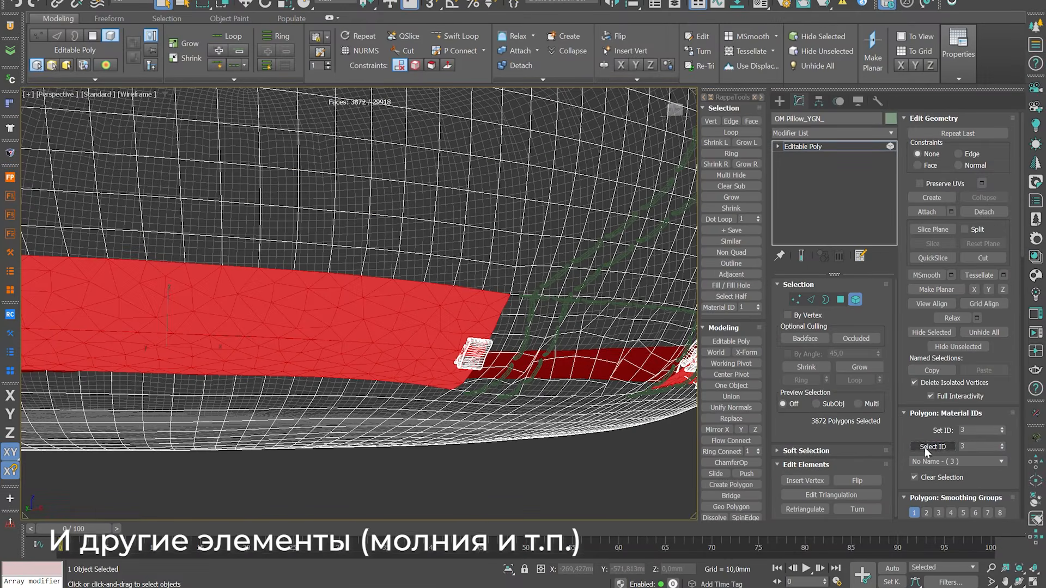
{"action": "left_click", "coordinate": [984, 212]}
{"action": "left_click", "coordinate": [564, 293]}
- Select the zipper's stopper and slider hardware, detach it from the pillow mesh, and leave element editing
{"action": "left_click", "coordinate": [483, 342]}
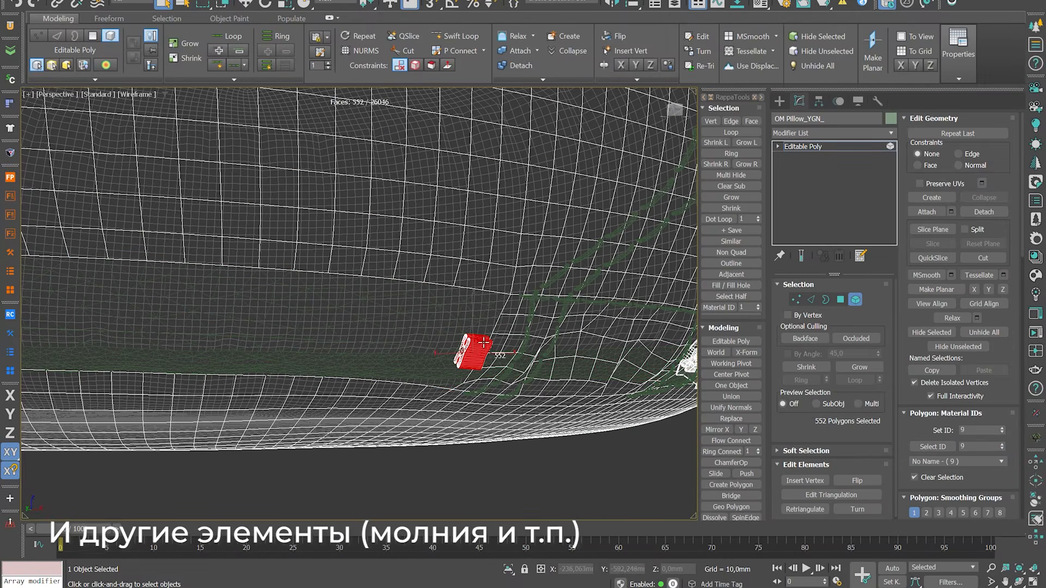
{"action": "middle_click_drag", "start_coordinate": [617, 365], "coordinate": [538, 345]}
{"action": "left_click", "coordinate": [984, 212]}
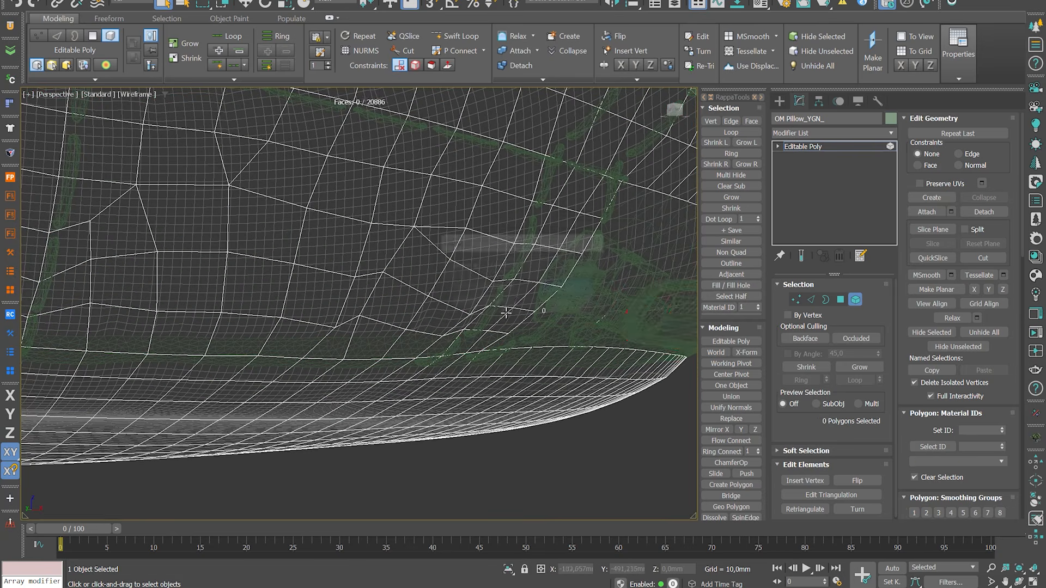
{"action": "scroll", "coordinate": [507, 313], "scroll_direction": "down", "scroll_amount": 5}
{"action": "key", "text": "F3"}
{"action": "key", "text": "F3"}
{"action": "left_click", "coordinate": [804, 147]}
- Import the Handle_Thick OBJ into the scene
{"action": "key", "text": "ctrl+i"}
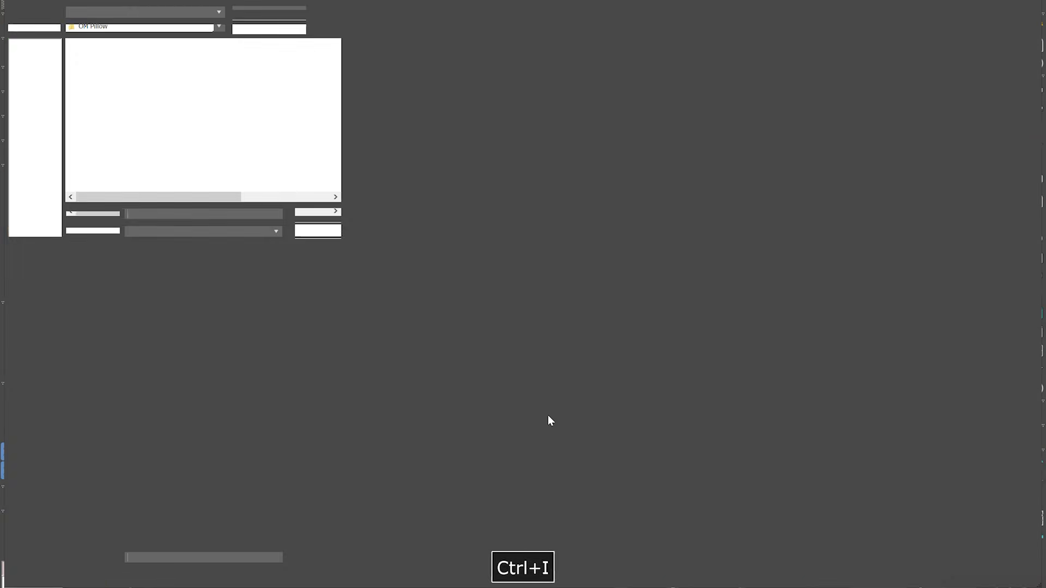
{"action": "double_click", "coordinate": [106, 57]}
{"action": "left_click", "coordinate": [424, 493]}
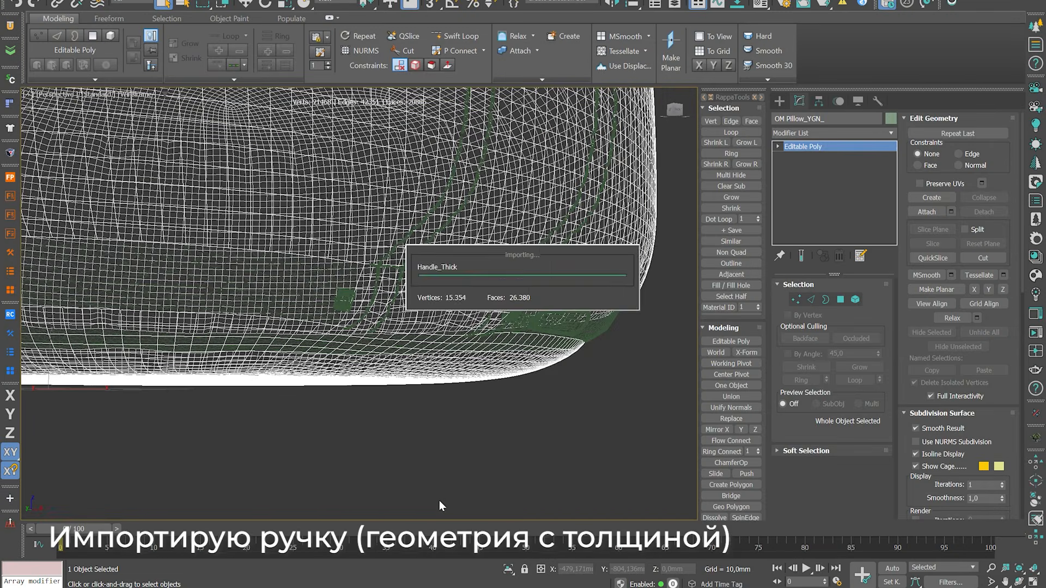
- Select the imported handle's stitches by material ID 2 and detach them as a separate topstitch object
{"action": "key", "text": "z"}
{"action": "scroll", "coordinate": [413, 273], "scroll_direction": "up", "scroll_amount": 3}
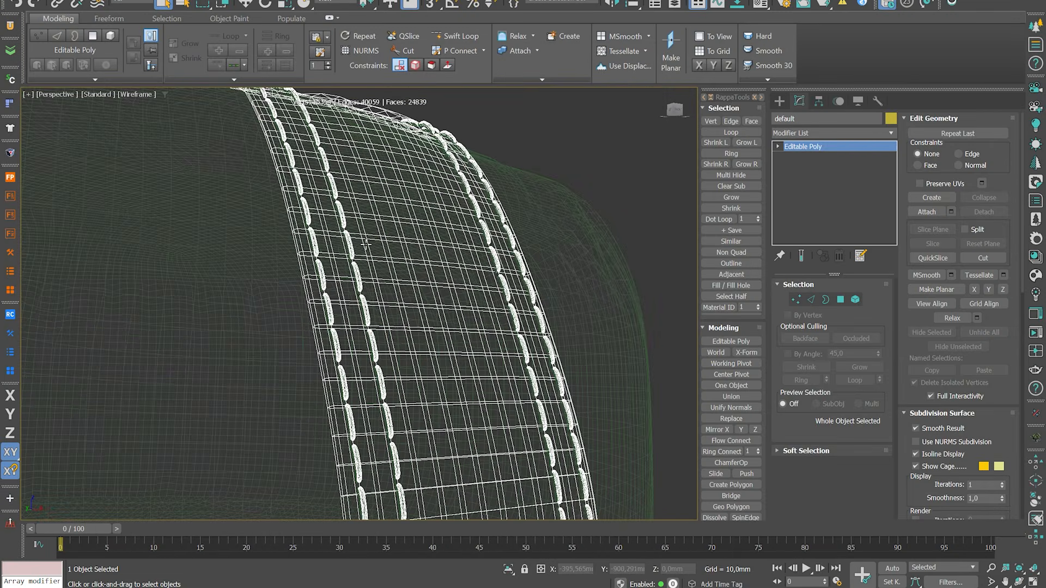
{"action": "key", "text": "5"}
{"action": "scroll", "coordinate": [369, 261], "scroll_direction": "up", "scroll_amount": 2}
{"action": "left_click", "coordinate": [367, 262]}
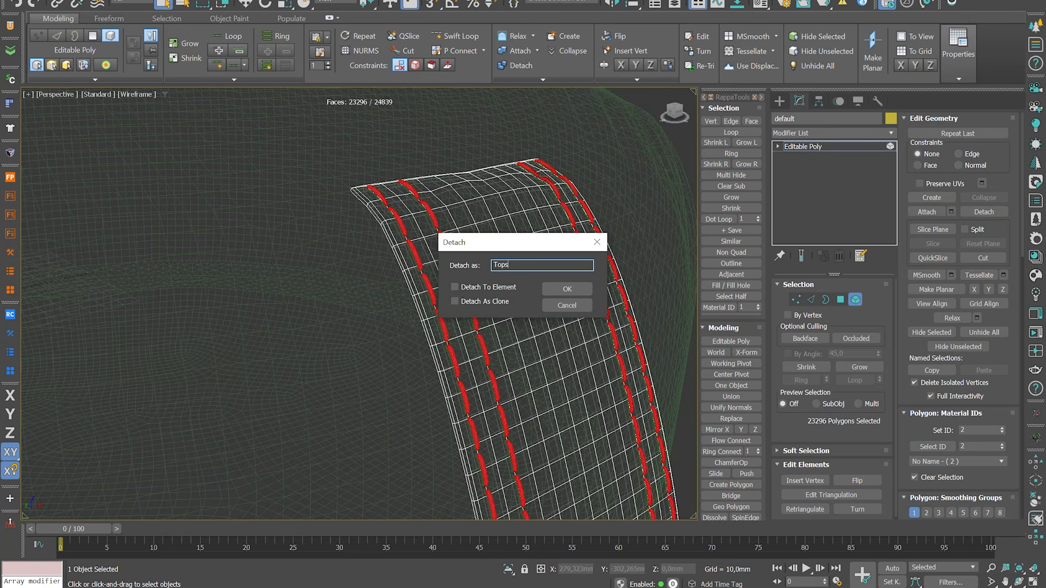
{"action": "key", "text": "Return"}
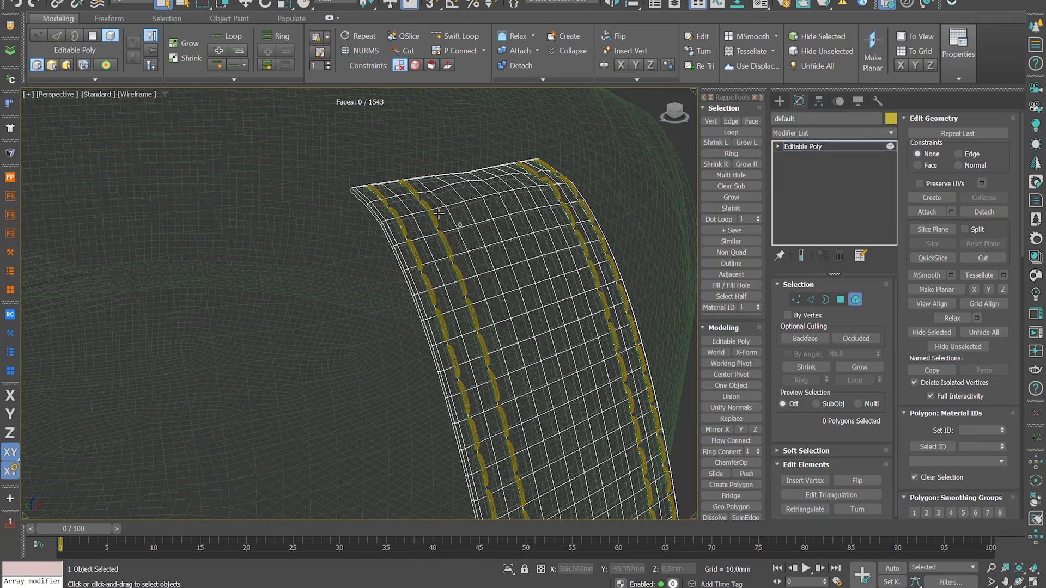
- Add Edit Poly to the handle strap and weld all its vertices with a 0,1mm threshold
{"action": "middle_click_drag", "start_coordinate": [414, 252], "coordinate": [440, 256], "text": "alt"}
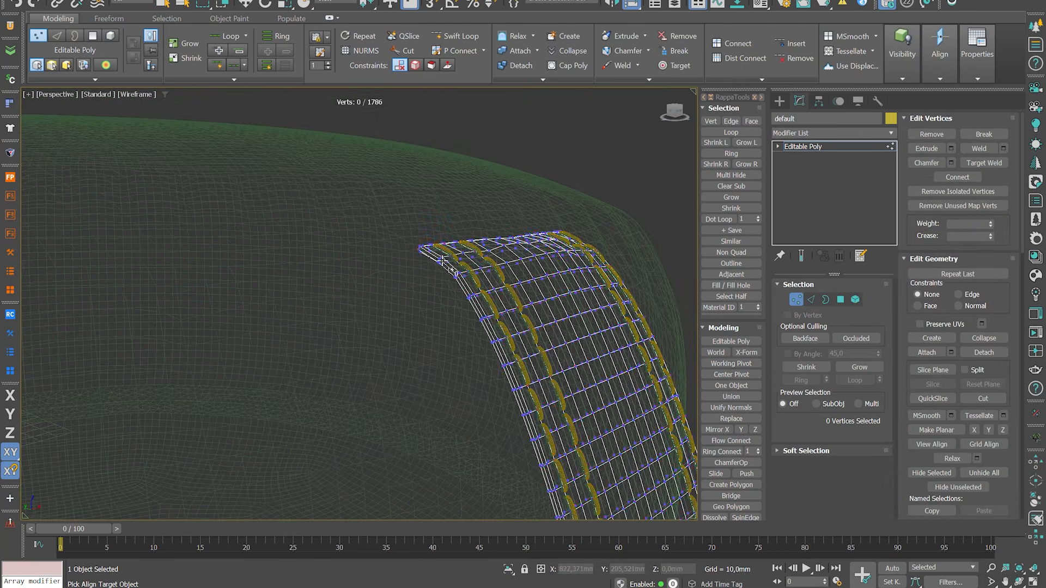
{"action": "key", "text": "ctrl+a"}
{"action": "scroll", "coordinate": [440, 256], "scroll_direction": "up", "scroll_amount": 4}
{"action": "scroll", "coordinate": [441, 255], "scroll_direction": "up", "scroll_amount": 4}
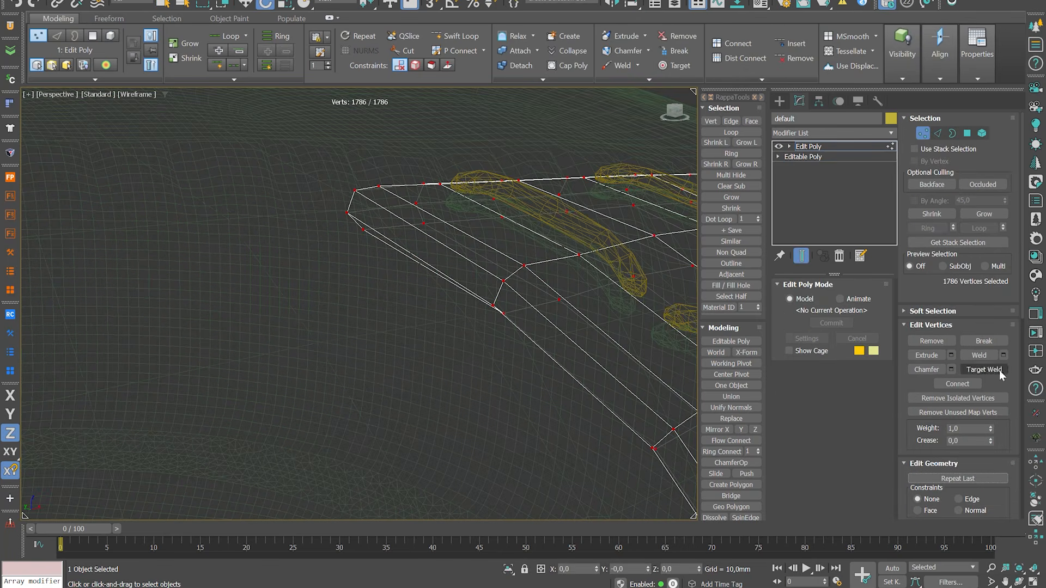
{"action": "left_click", "coordinate": [1003, 356]}
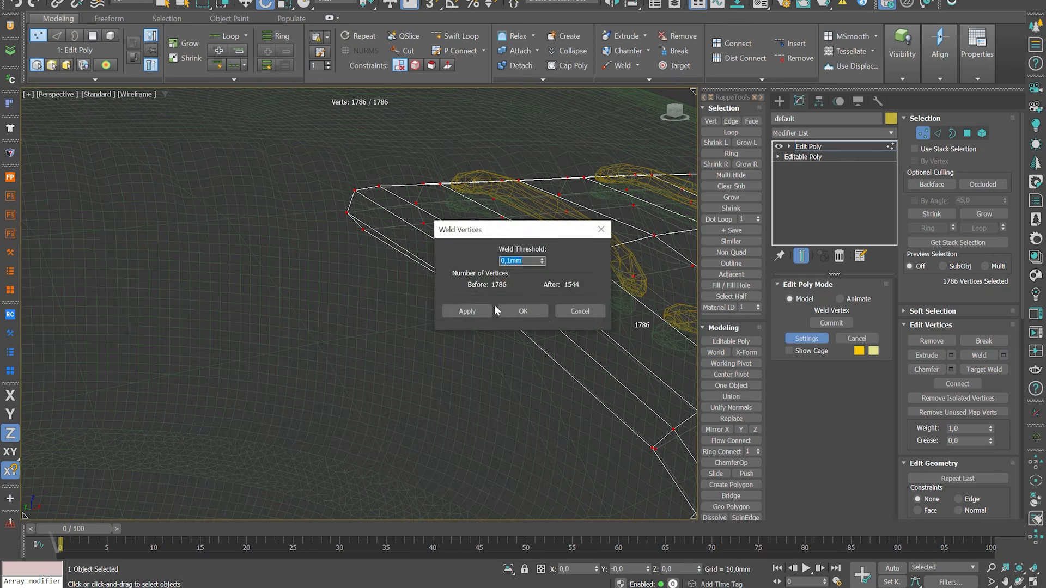
{"action": "key", "text": "F3"}
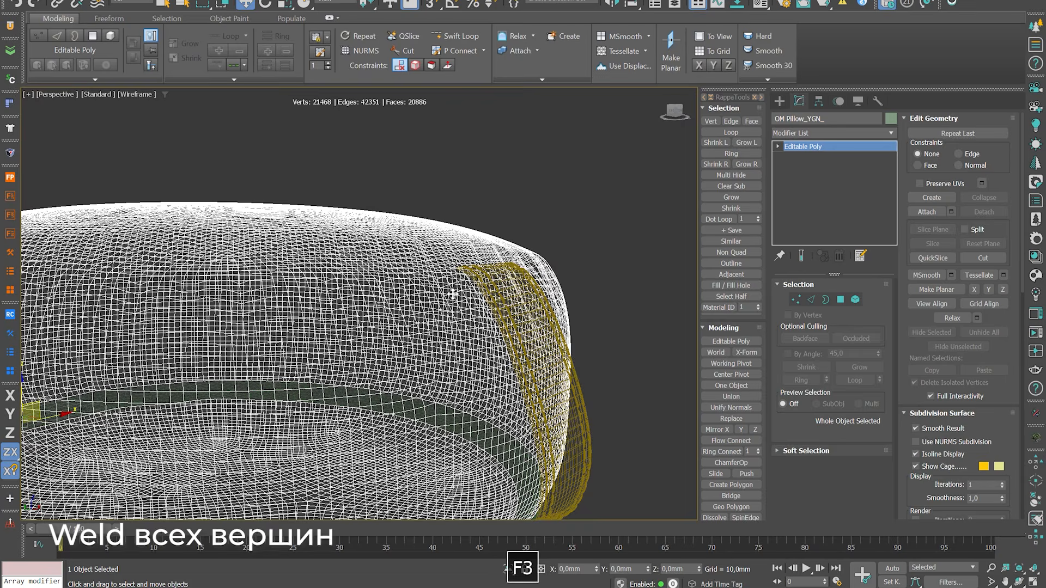
- Add Edit Poly to the pillow and select its top, side and bottom elements, converting the selection to vertices
{"action": "left_click", "coordinate": [803, 133]}
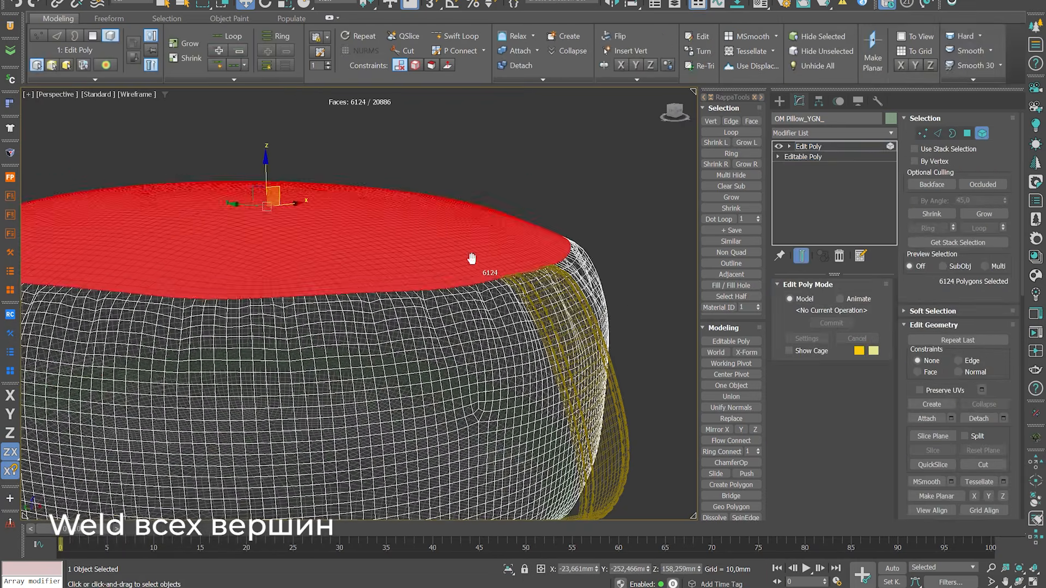
{"action": "middle_click_drag", "start_coordinate": [472, 259], "coordinate": [545, 218]}
{"action": "scroll", "coordinate": [545, 218], "scroll_direction": "down", "scroll_amount": 5}
{"action": "left_click", "coordinate": [507, 276], "text": "ctrl"}
{"action": "middle_click_drag", "start_coordinate": [507, 276], "coordinate": [474, 234], "text": "alt"}
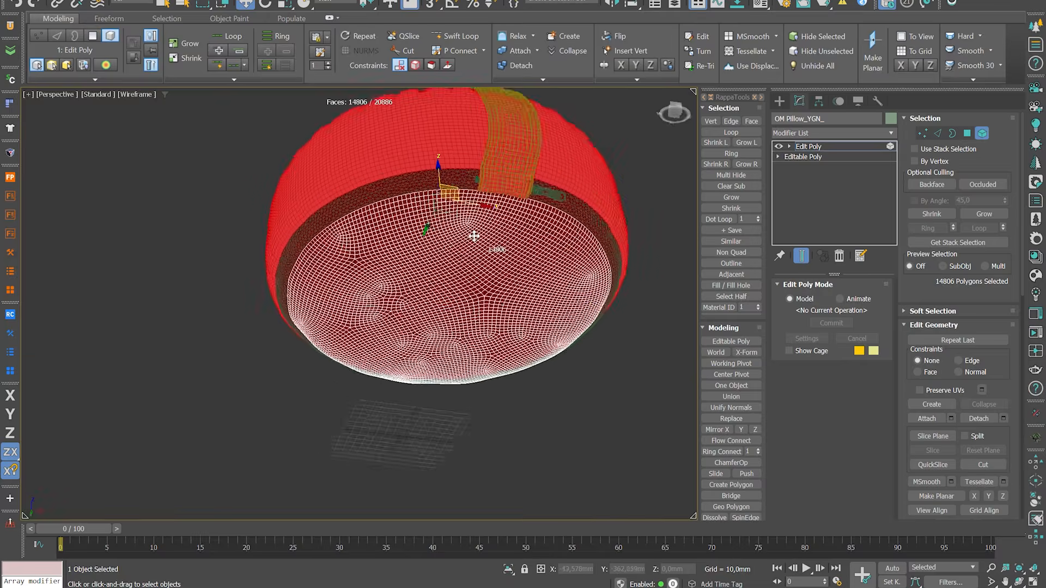
{"action": "scroll", "coordinate": [482, 212], "scroll_direction": "up", "scroll_amount": 5}
{"action": "left_click", "coordinate": [482, 215], "text": "ctrl"}
{"action": "left_click", "coordinate": [925, 134], "text": "ctrl"}
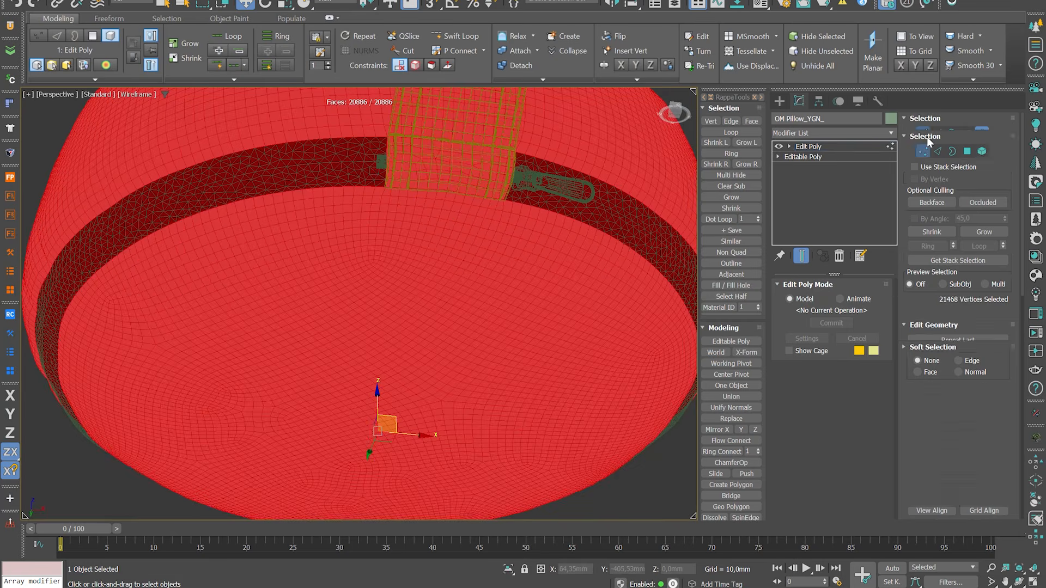
{"action": "middle_click_drag", "start_coordinate": [520, 168], "coordinate": [554, 188]}
{"action": "scroll", "coordinate": [554, 187], "scroll_direction": "up", "scroll_amount": 6}
- Select all the pillow's borders, convert the selection to vertices, and weld them with a 0,1mm threshold
{"action": "key", "text": "3"}
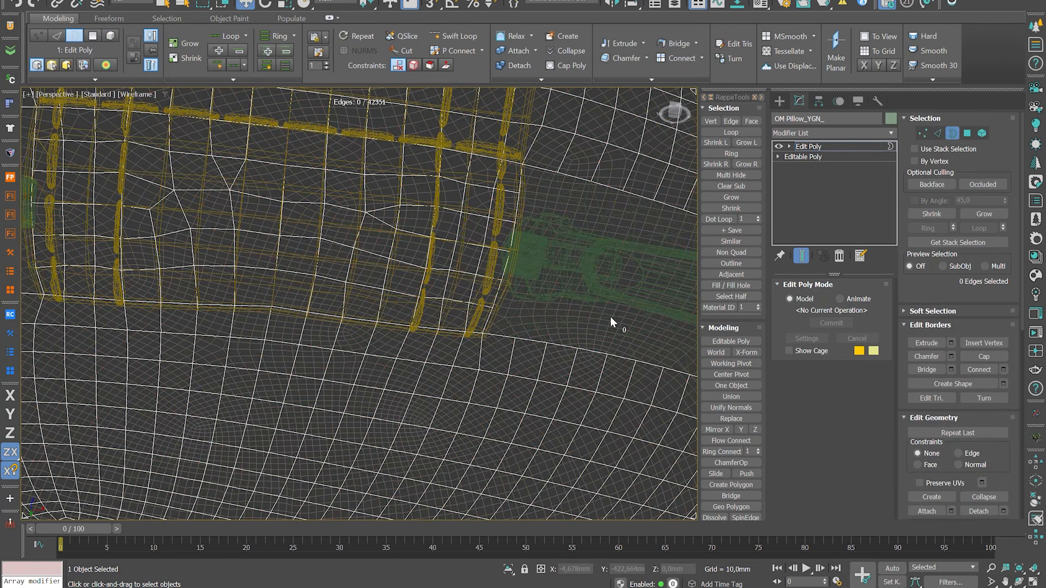
{"action": "key", "text": "ctrl+a"}
{"action": "left_click", "coordinate": [923, 134], "text": "ctrl"}
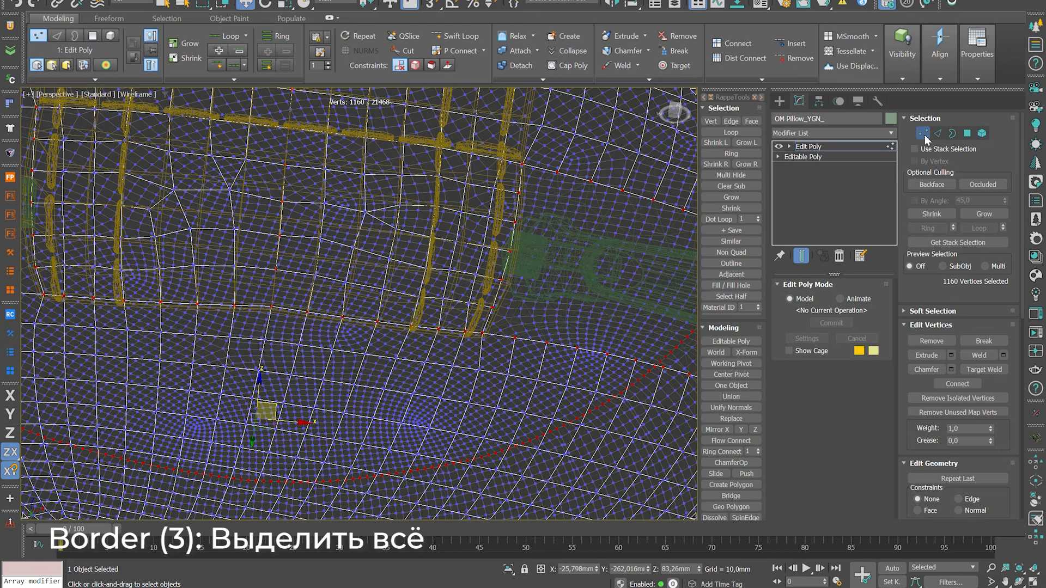
{"action": "left_click", "coordinate": [1003, 355]}
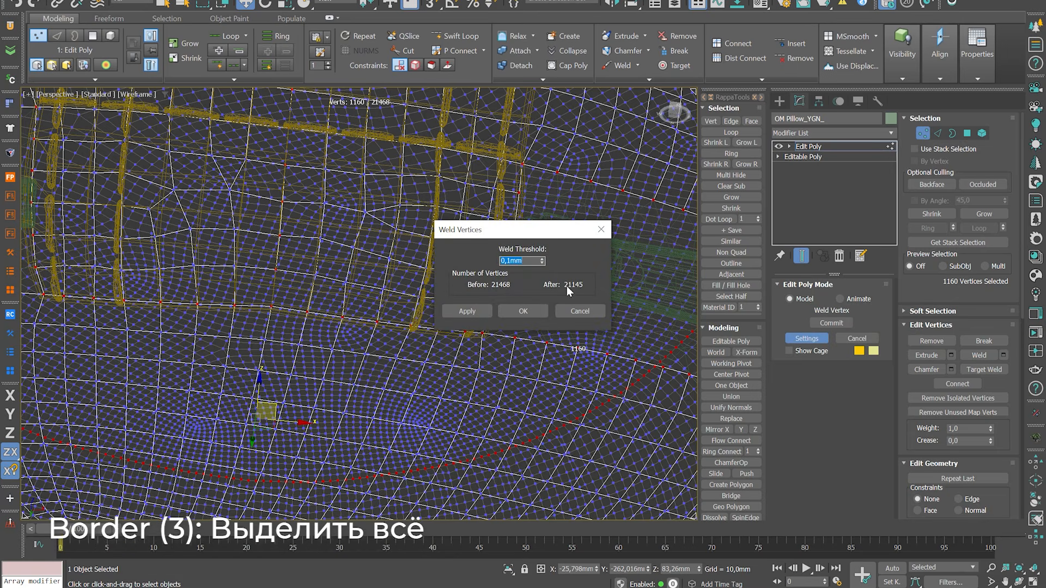
{"action": "left_click", "coordinate": [523, 311]}
{"action": "key", "text": "F3"}
{"action": "key", "text": "F4"}
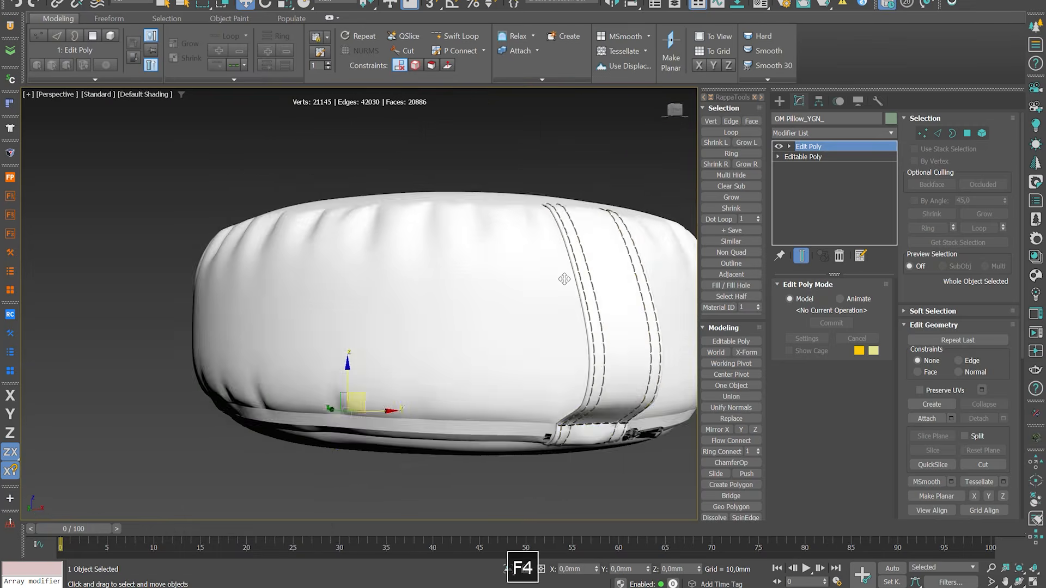
{"action": "key", "text": "F4"}
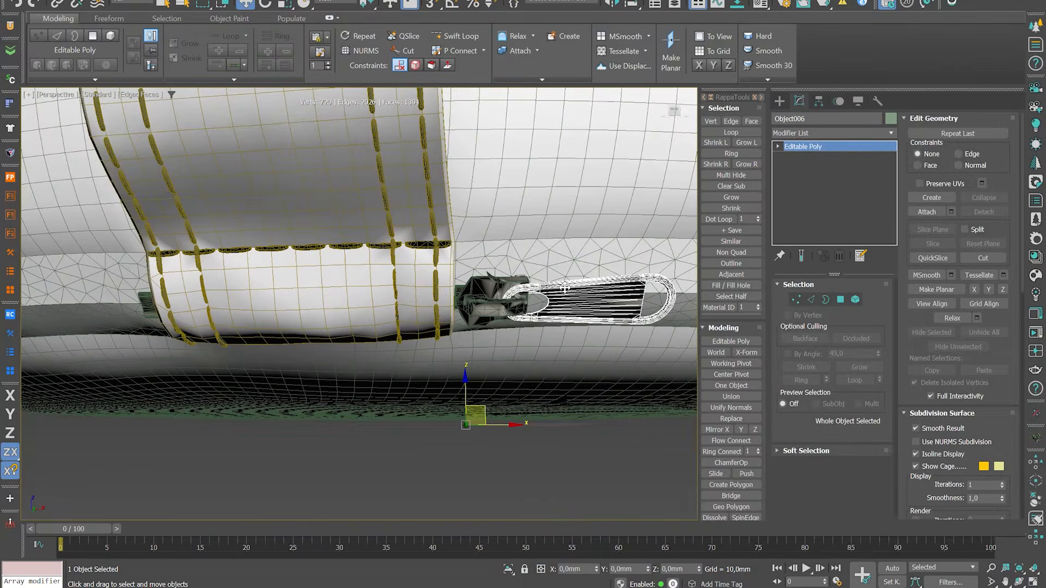
- Apply a Welder modifier to the zipper puller and compare its shading with the modifier off and on
{"action": "key", "text": "F3"}
{"action": "left_click", "coordinate": [818, 133]}
{"action": "type", "text": "we"}
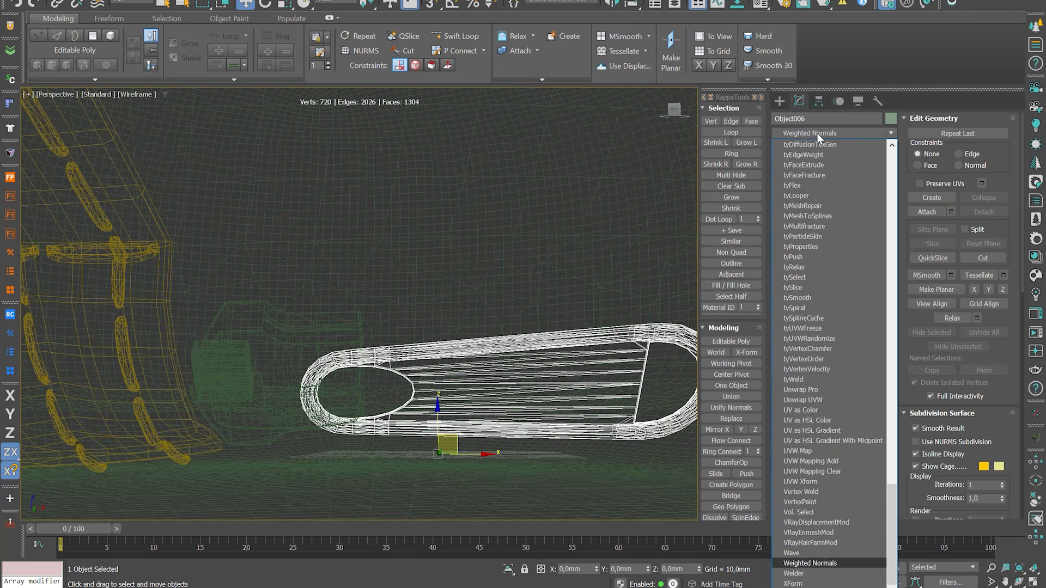
{"action": "key", "text": "Return"}
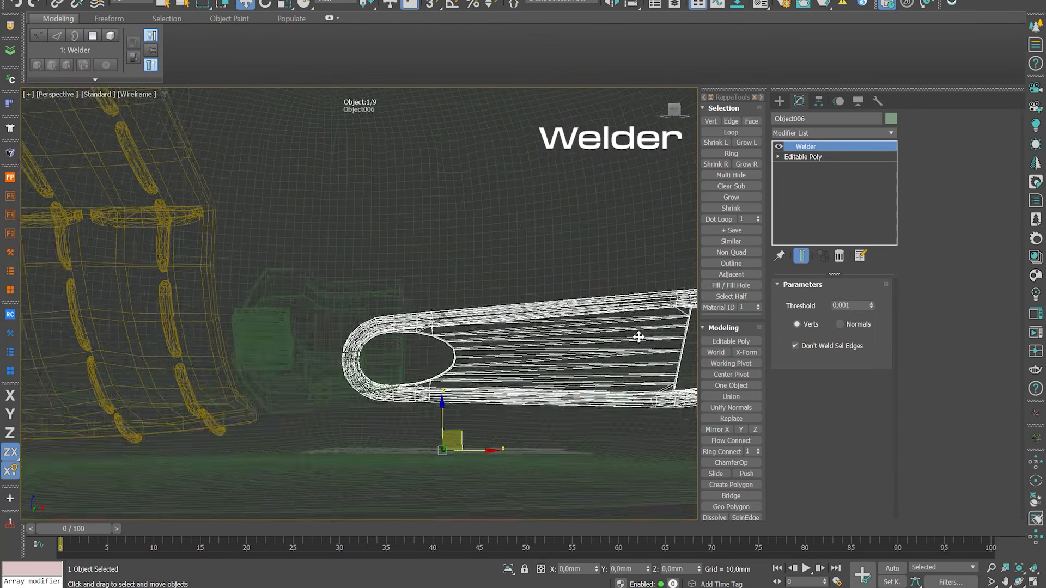
{"action": "key", "text": "F3"}
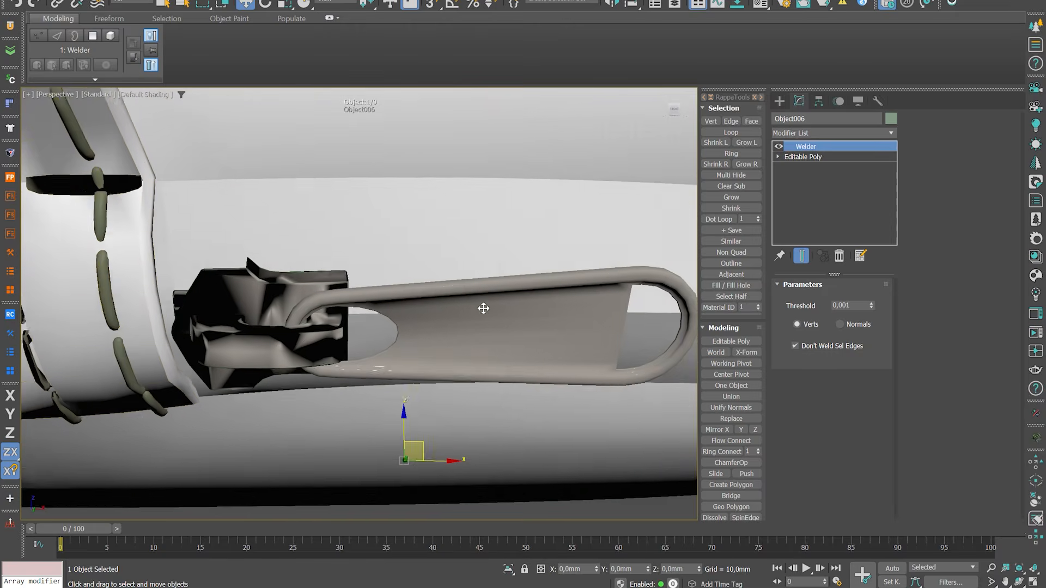
{"action": "left_click", "coordinate": [779, 147]}
{"action": "left_click", "coordinate": [779, 147]}
{"action": "key", "text": "F4"}
{"action": "scroll", "coordinate": [642, 280], "scroll_direction": "up", "scroll_amount": 4}
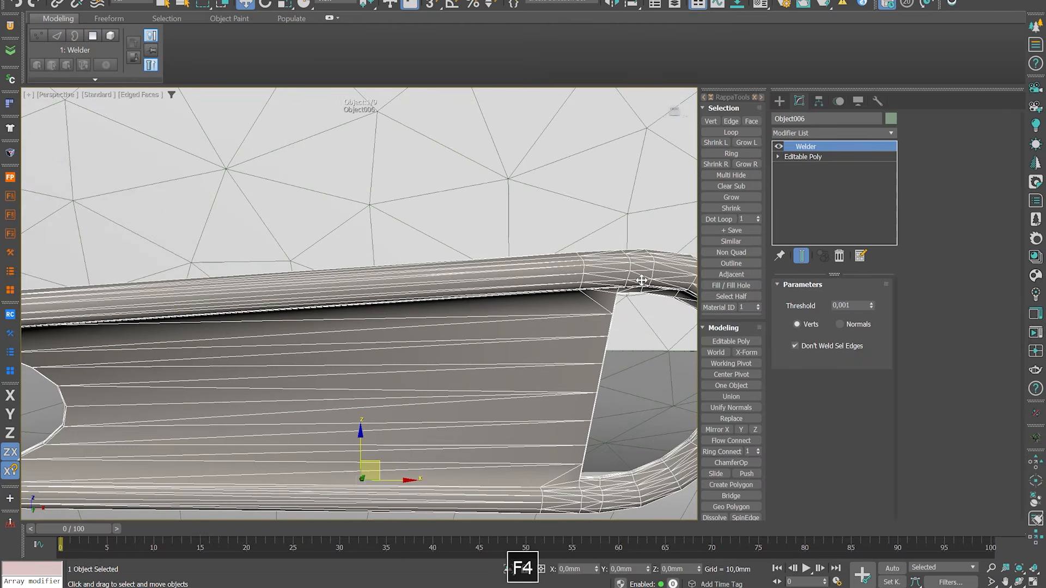
- Add a Smooth modifier to the zipper puller with Auto Smooth and Prevent Indirect Smoothing enabled
{"action": "left_click", "coordinate": [812, 133]}
{"action": "left_click", "coordinate": [808, 351]}
{"action": "key", "text": "F4"}
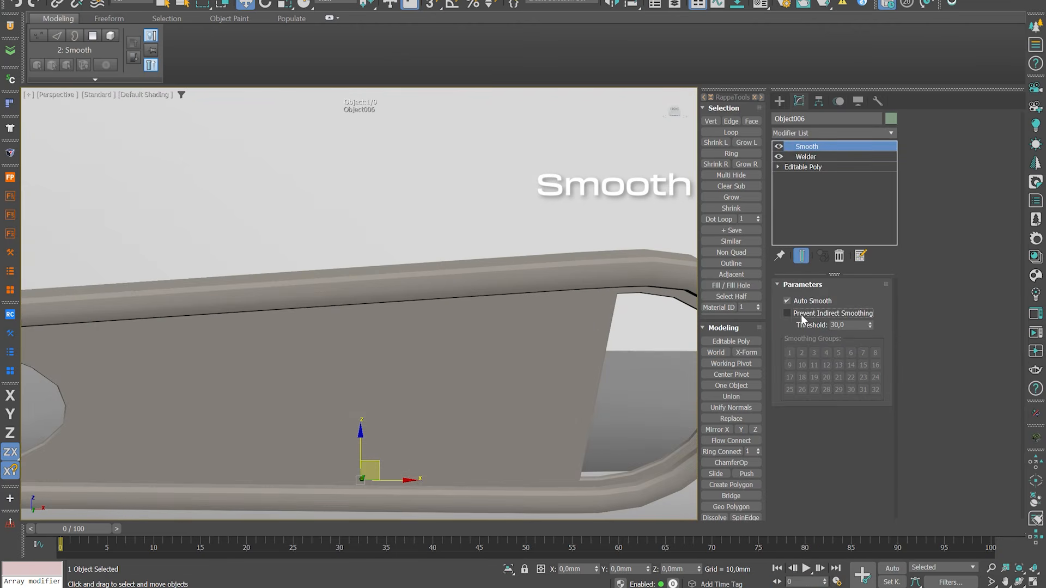
{"action": "left_click", "coordinate": [803, 318]}
{"action": "scroll", "coordinate": [594, 317], "scroll_direction": "down", "scroll_amount": 4}
{"action": "left_click", "coordinate": [779, 148]}
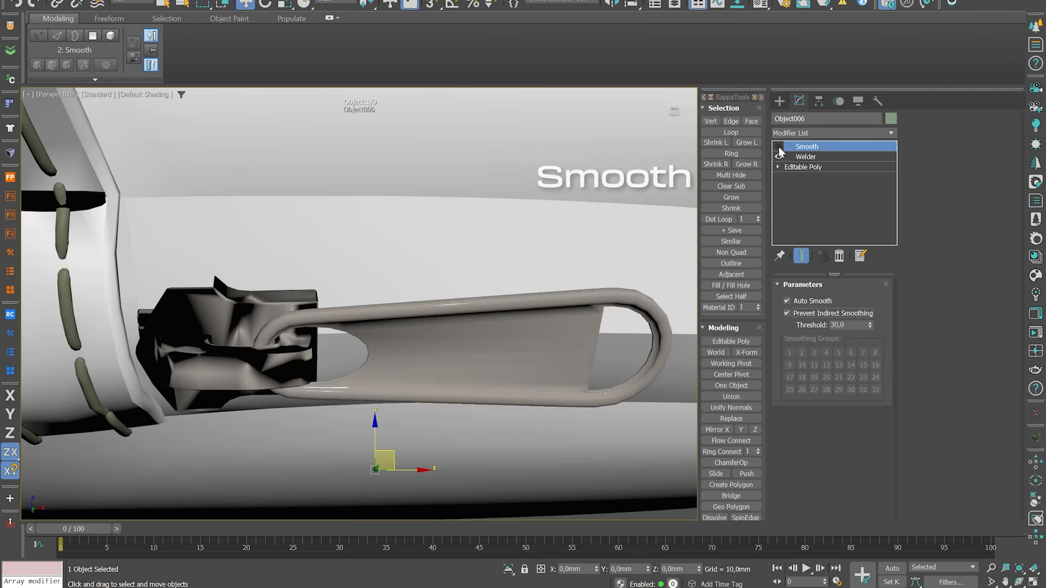
{"action": "key", "text": "F4"}
{"action": "key", "text": "F4"}
- Add Edit Poly to the zipper puller and convert its triangles to quads with Quadrify All
{"action": "left_click", "coordinate": [809, 134]}
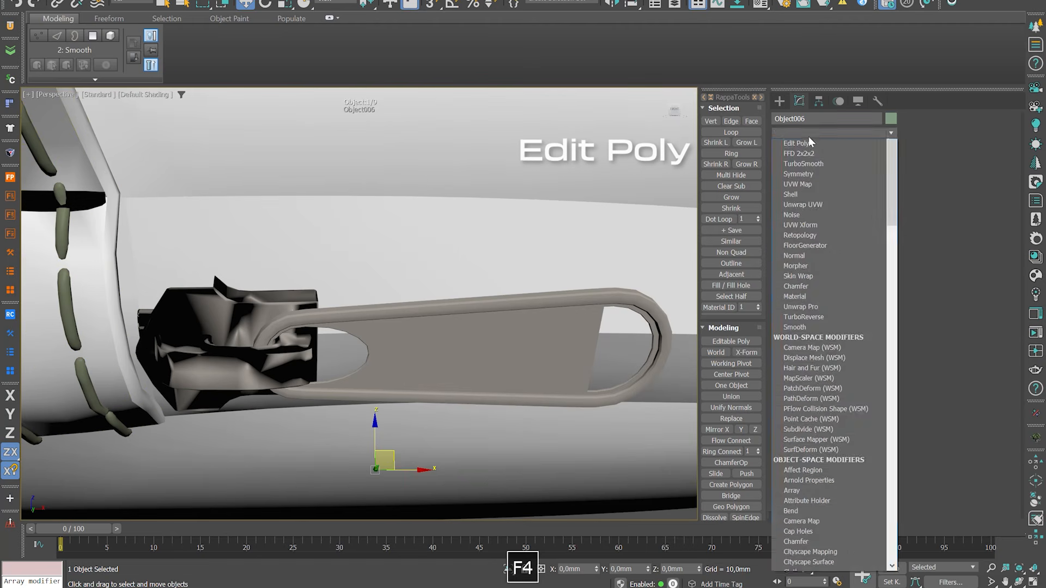
{"action": "left_click", "coordinate": [797, 143]}
{"action": "key", "text": "F4"}
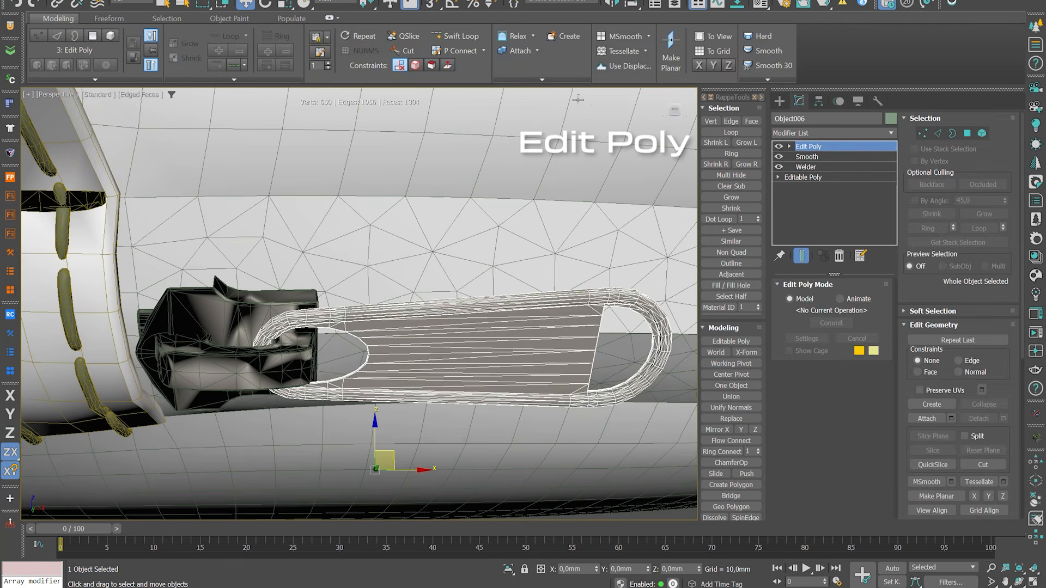
{"action": "key", "text": "1"}
{"action": "left_click", "coordinate": [534, 80]}
{"action": "left_click", "coordinate": [526, 100]}
- Copy the puller's Smooth and Welder modifiers and paste them onto the zipper slider body
{"action": "left_click", "coordinate": [807, 157]}
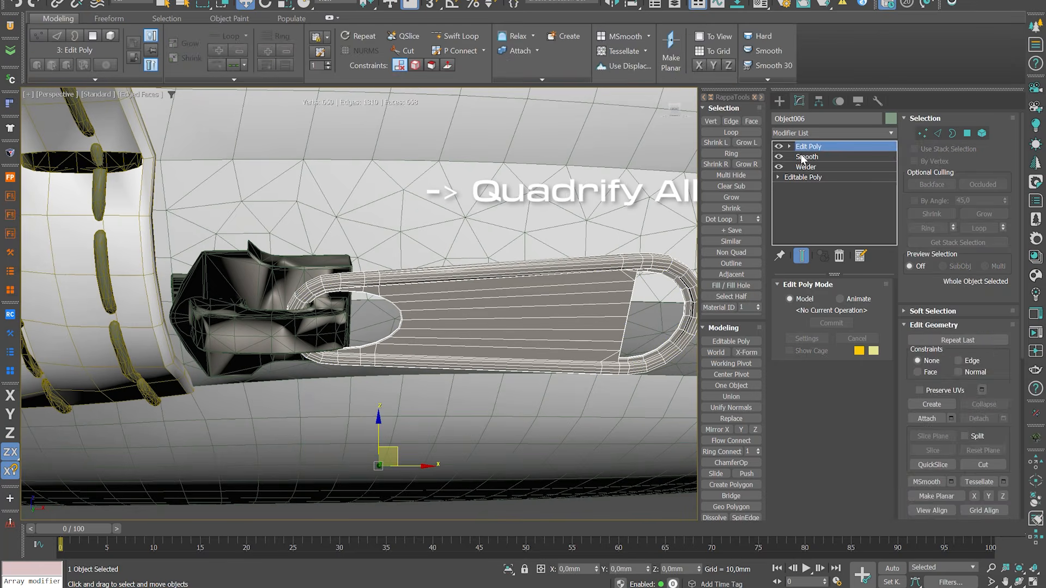
{"action": "left_click", "coordinate": [806, 167], "text": "ctrl"}
{"action": "right_click", "coordinate": [806, 167]}
{"action": "left_click", "coordinate": [829, 213]}
{"action": "key", "text": "F4"}
{"action": "left_click", "coordinate": [273, 267]}
{"action": "key", "text": "F3"}
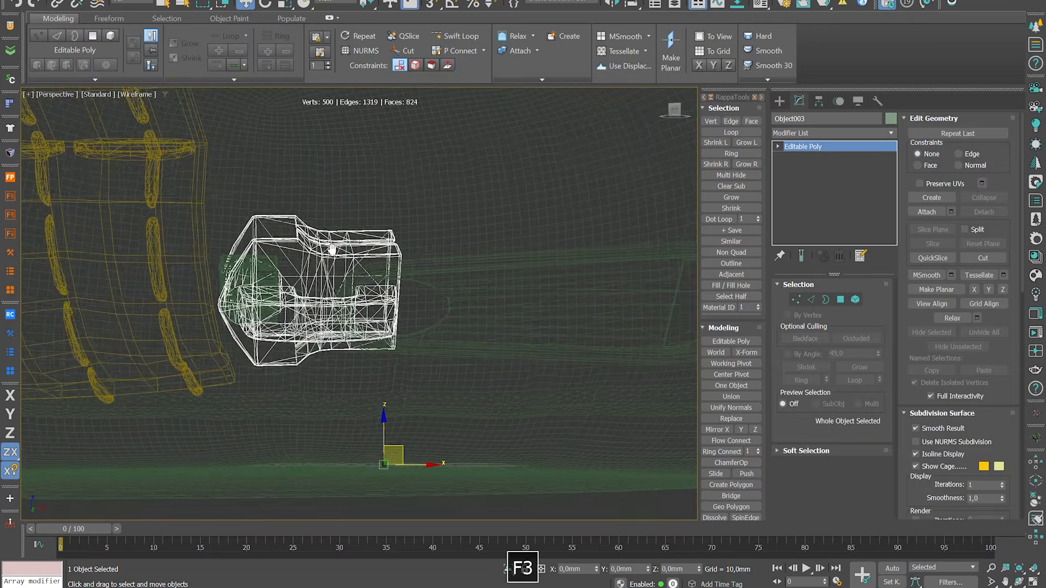
{"action": "scroll", "coordinate": [319, 235], "scroll_direction": "up", "scroll_amount": 3}
{"action": "key", "text": "F3"}
{"action": "right_click", "coordinate": [820, 148]}
{"action": "left_click", "coordinate": [831, 157]}
- Add Edit Poly to the zipper slider body and run Quadrify All on its mesh
{"action": "key", "text": "F4"}
{"action": "middle_click_drag", "start_coordinate": [359, 273], "coordinate": [441, 212], "text": "alt"}
{"action": "key", "text": "F3"}
{"action": "left_click", "coordinate": [812, 133]}
{"action": "left_click", "coordinate": [806, 167]}
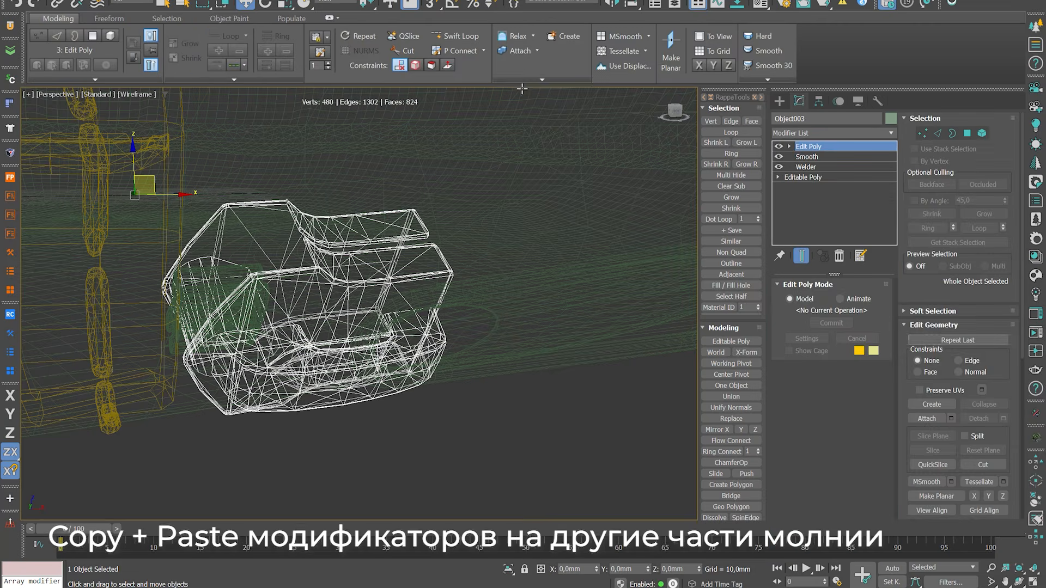
{"action": "left_click", "coordinate": [532, 102]}
{"action": "key", "text": "F3"}
- Paste Welder and Smooth onto the first small stop block behind the slider, then quadrify it through Edit Poly
{"action": "left_click", "coordinate": [273, 294]}
{"action": "key", "text": "F3"}
{"action": "middle_click_drag", "start_coordinate": [296, 283], "coordinate": [321, 267], "text": "alt"}
{"action": "right_click", "coordinate": [831, 145]}
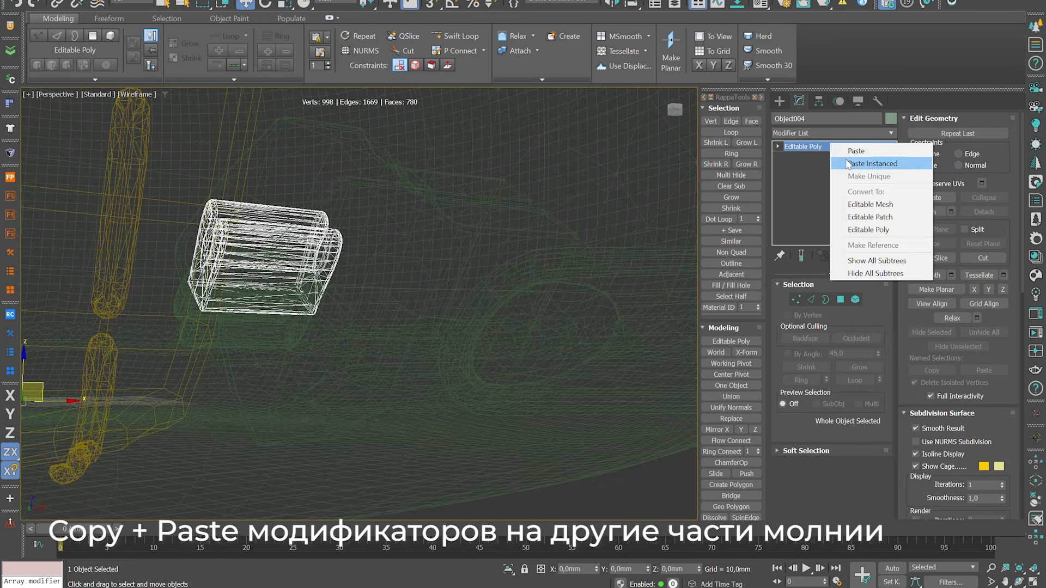
{"action": "left_click", "coordinate": [856, 152]}
{"action": "left_click", "coordinate": [806, 133]}
{"action": "left_click", "coordinate": [793, 169]}
{"action": "left_click", "coordinate": [517, 102]}
{"action": "key", "text": "F3"}
- Give the second stop block behind the slider the copied Welder and Smooth modifiers, and quadrify it through Edit Poly
{"action": "key", "text": "F3"}
{"action": "left_click", "coordinate": [322, 314]}
{"action": "left_click", "coordinate": [317, 311]}
{"action": "key", "text": "F3"}
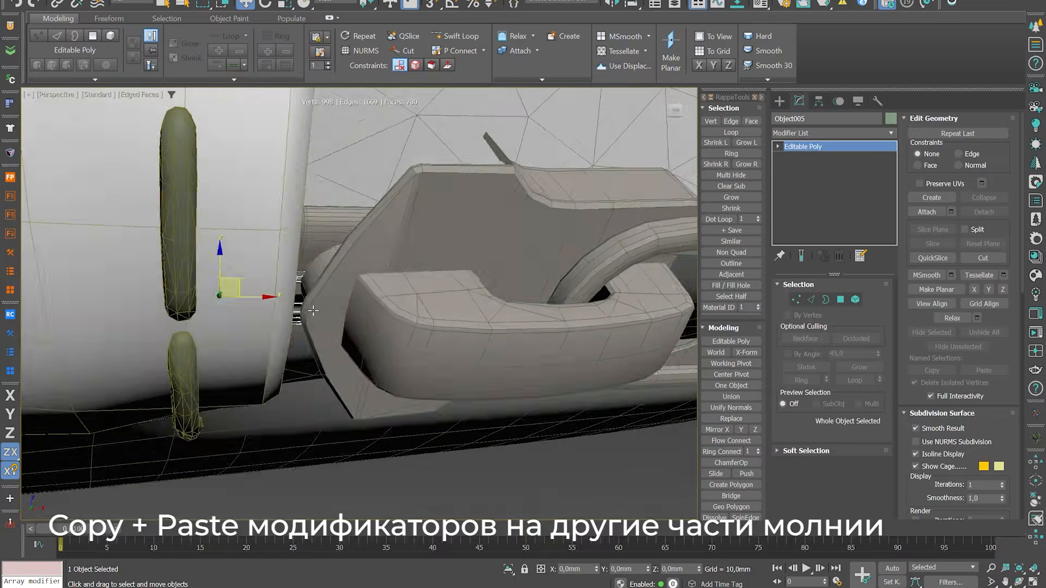
{"action": "key", "text": "F3"}
{"action": "middle_click_drag", "start_coordinate": [316, 310], "coordinate": [349, 272], "text": "alt"}
{"action": "left_click", "coordinate": [812, 133]}
{"action": "left_click", "coordinate": [800, 168]}
{"action": "left_click", "coordinate": [520, 103]}
{"action": "key", "text": "F3"}
- Paste Welder and Smooth onto the stopper on the strap's opposite side, then quadrify it through Edit Poly
{"action": "left_click", "coordinate": [329, 224]}
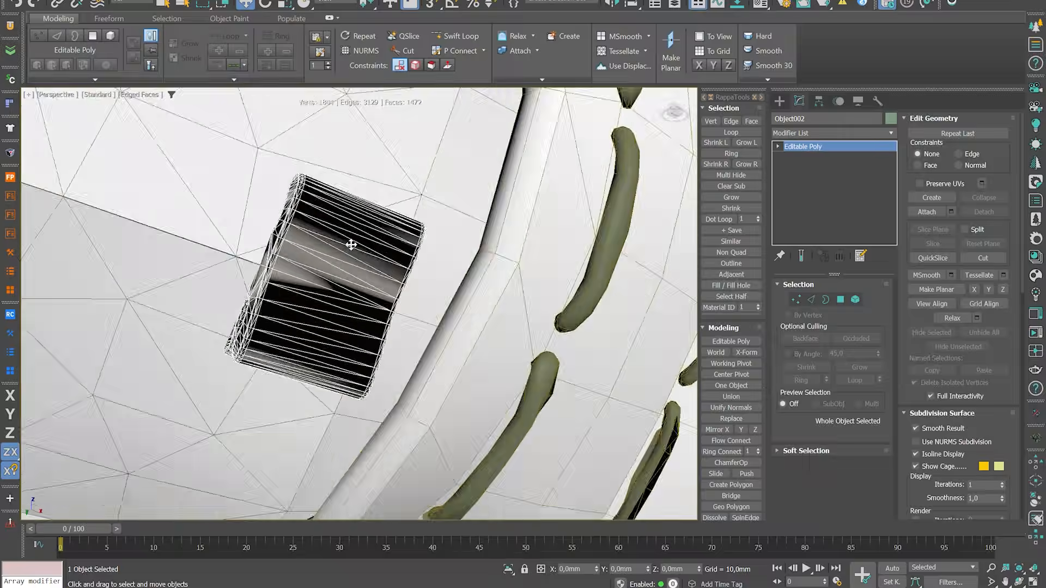
{"action": "key", "text": "F3"}
{"action": "right_click", "coordinate": [830, 146]}
{"action": "left_click", "coordinate": [851, 183]}
{"action": "key", "text": "F3"}
{"action": "left_click", "coordinate": [812, 132]}
{"action": "left_click", "coordinate": [800, 168]}
{"action": "key", "text": "1"}
{"action": "left_click", "coordinate": [519, 103]}
{"action": "key", "text": "F4"}
{"action": "scroll", "coordinate": [443, 200], "scroll_direction": "down", "scroll_amount": 4}
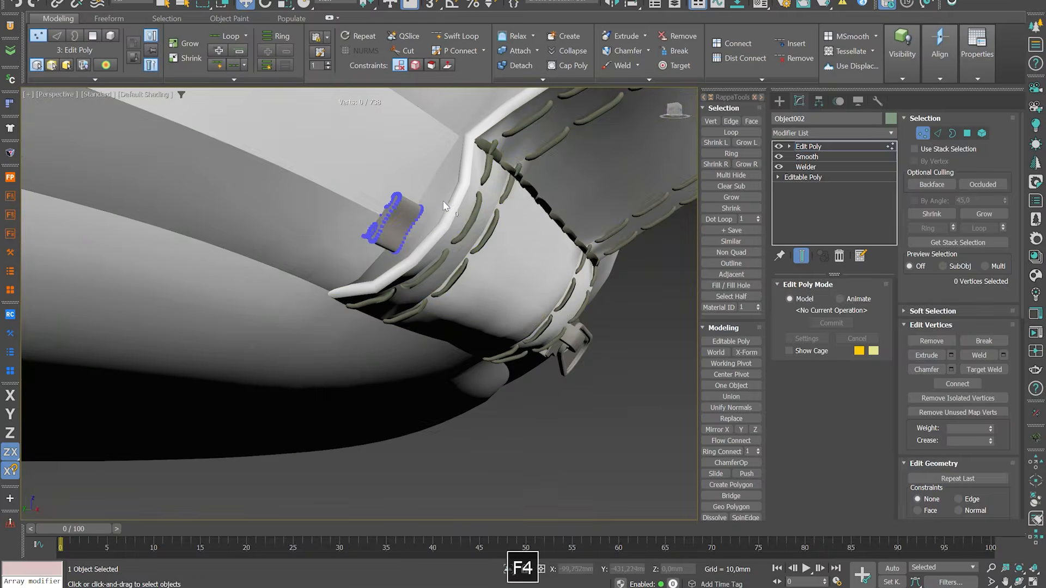
- Select the zipper slider body and convert it to an Editable Poly, collapsing its modifiers
{"action": "mouse_move", "coordinate": [443, 200]}
{"action": "middle_mouse_down", "text": "alt"}
{"action": "mouse_move", "coordinate": [512, 217]}
{"action": "mouse_move", "coordinate": [484, 244]}
{"action": "middle_mouse_up", "text": "alt"}
{"action": "key", "text": "F3"}
{"action": "key", "text": "1"}
{"action": "left_click", "coordinate": [577, 206]}
{"action": "middle_click_drag", "start_coordinate": [511, 207], "coordinate": [420, 210]}
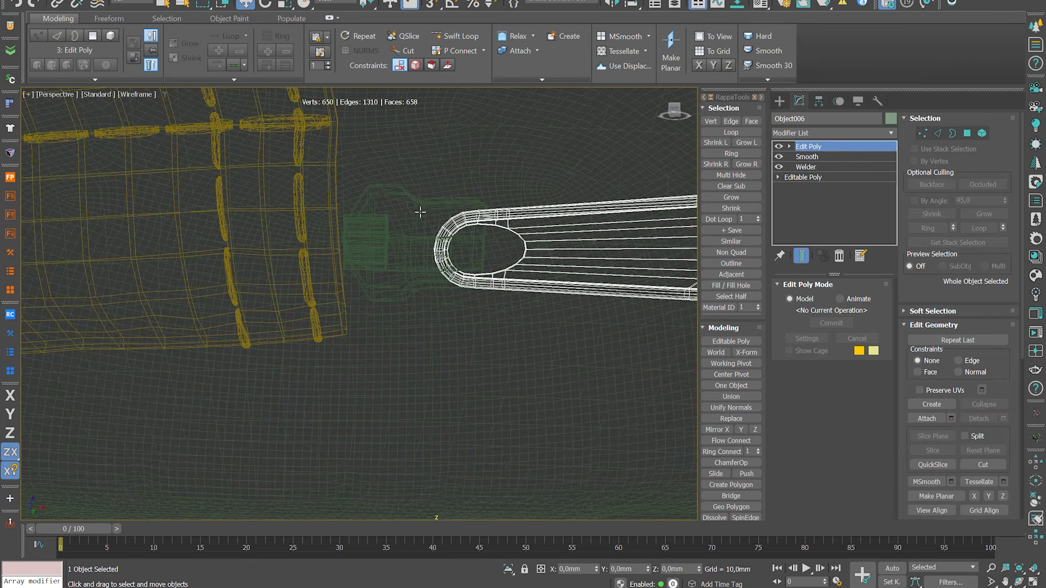
{"action": "left_click", "coordinate": [421, 210]}
{"action": "left_click", "coordinate": [437, 204]}
{"action": "right_click", "coordinate": [437, 205]}
{"action": "mouse_move", "coordinate": [495, 425]}
{"action": "left_click", "coordinate": [586, 432]}
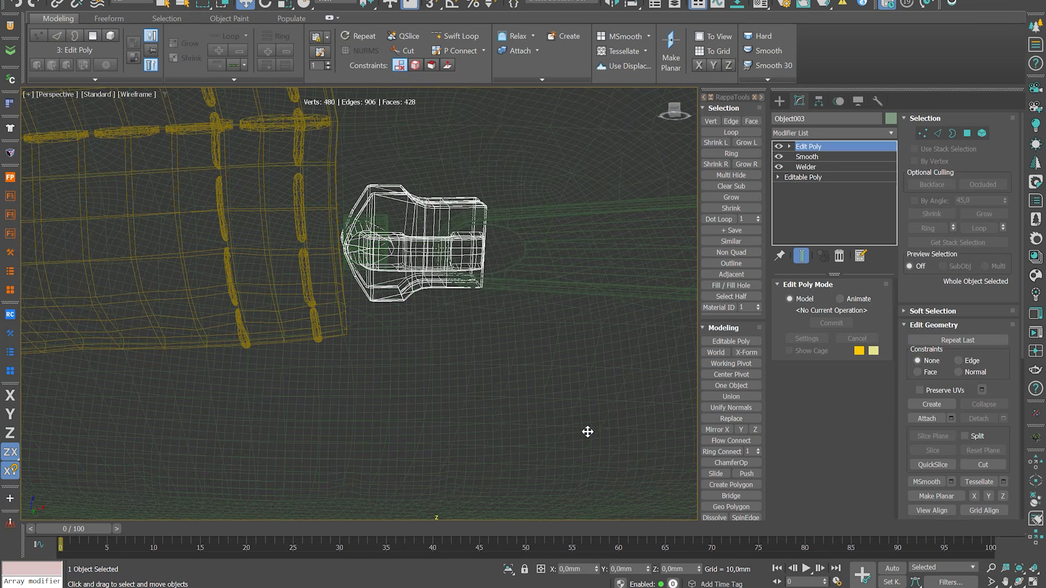
- Attach the puller, both stop blocks and the stopper across the strap to the slider body as one object
{"action": "left_click", "coordinate": [924, 213]}
{"action": "scroll", "coordinate": [370, 220], "scroll_direction": "up", "scroll_amount": 3}
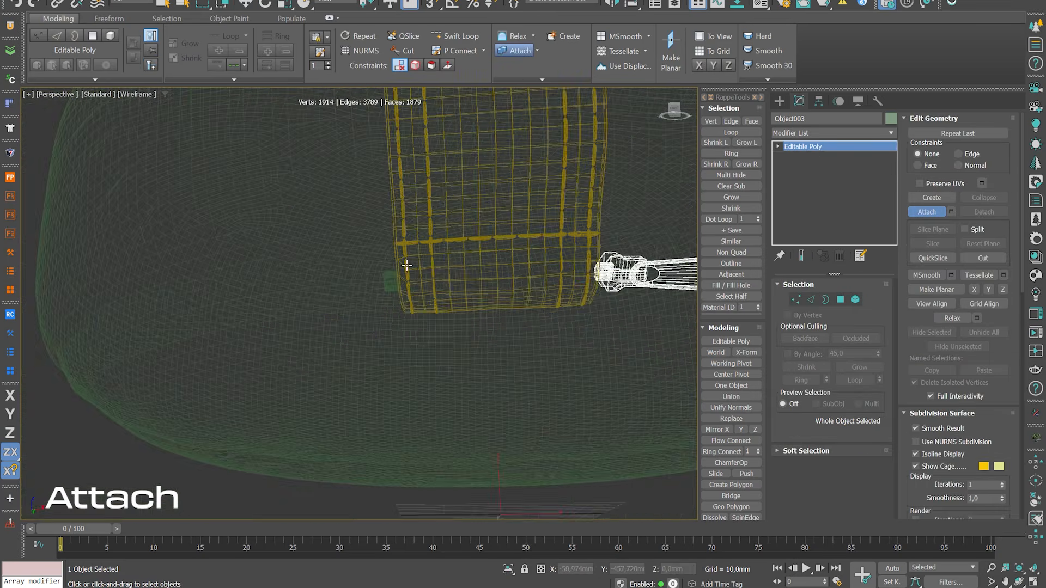
{"action": "scroll", "coordinate": [407, 266], "scroll_direction": "up", "scroll_amount": 3}
{"action": "left_click", "coordinate": [374, 300]}
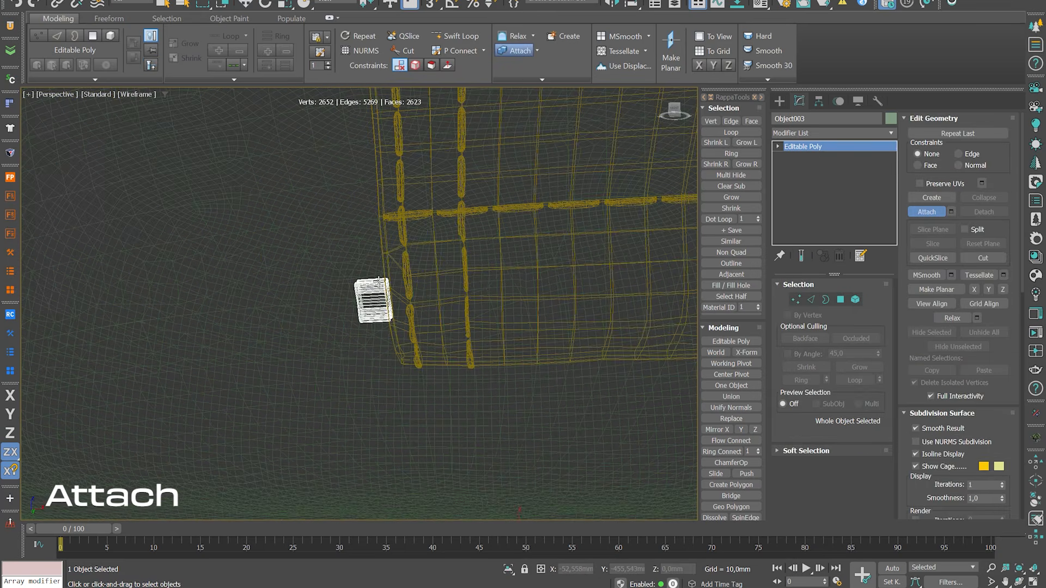
{"action": "scroll", "coordinate": [376, 282], "scroll_direction": "down", "scroll_amount": 6}
{"action": "right_click", "coordinate": [397, 277]}
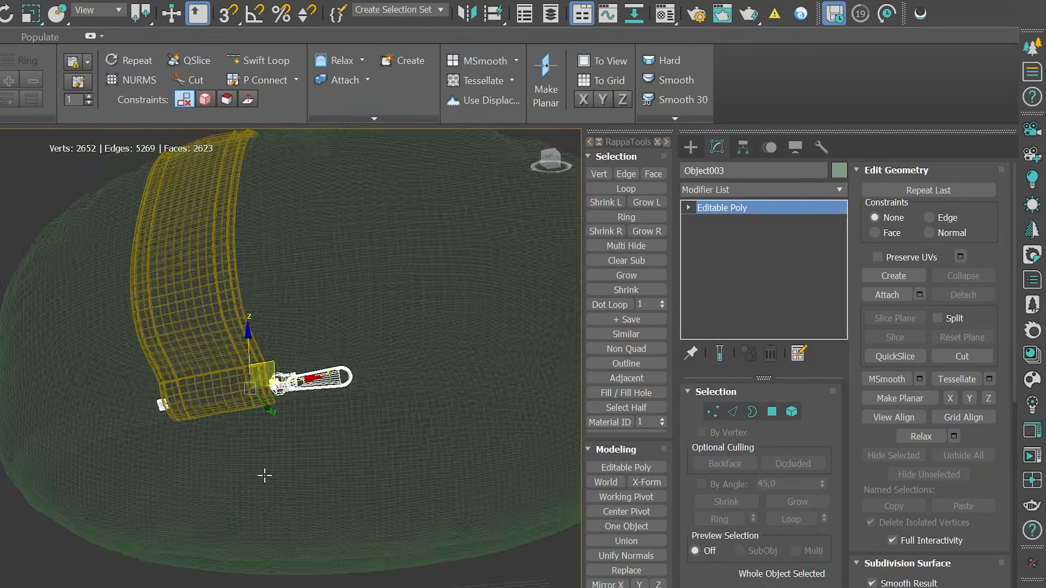
- Rename the attached zipper hardware object Zipper Puller_ and select the zipper teeth object
{"action": "middle_click_drag", "start_coordinate": [265, 476], "coordinate": [343, 480], "text": "alt"}
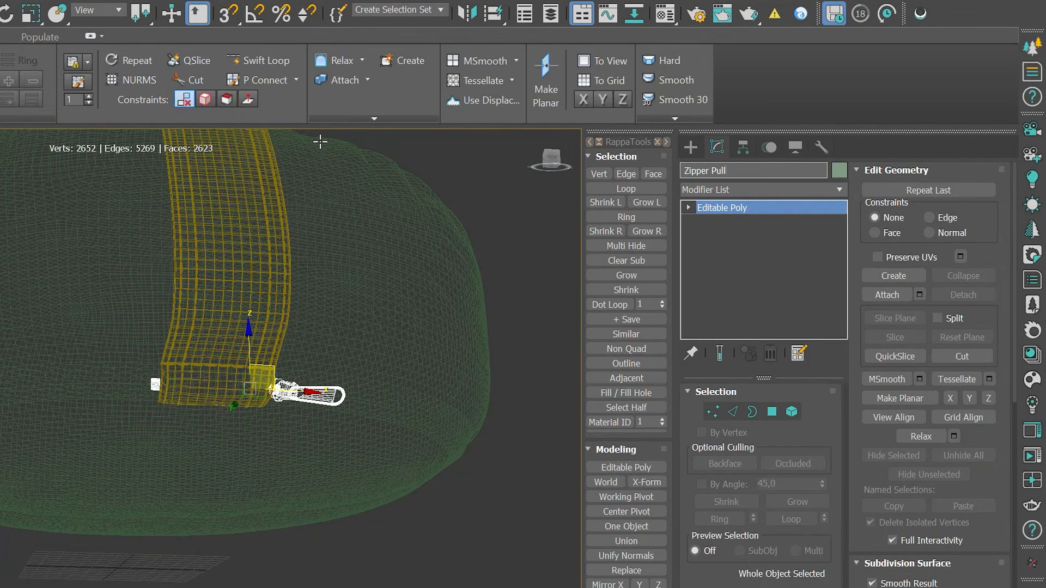
{"action": "type", "text": "er_"}
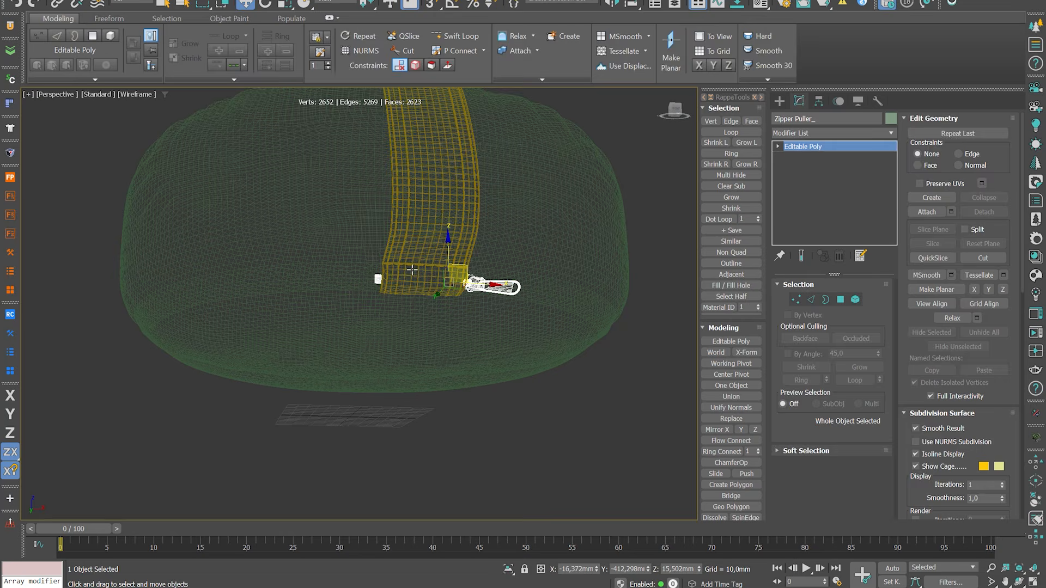
{"action": "left_click", "coordinate": [413, 270]}
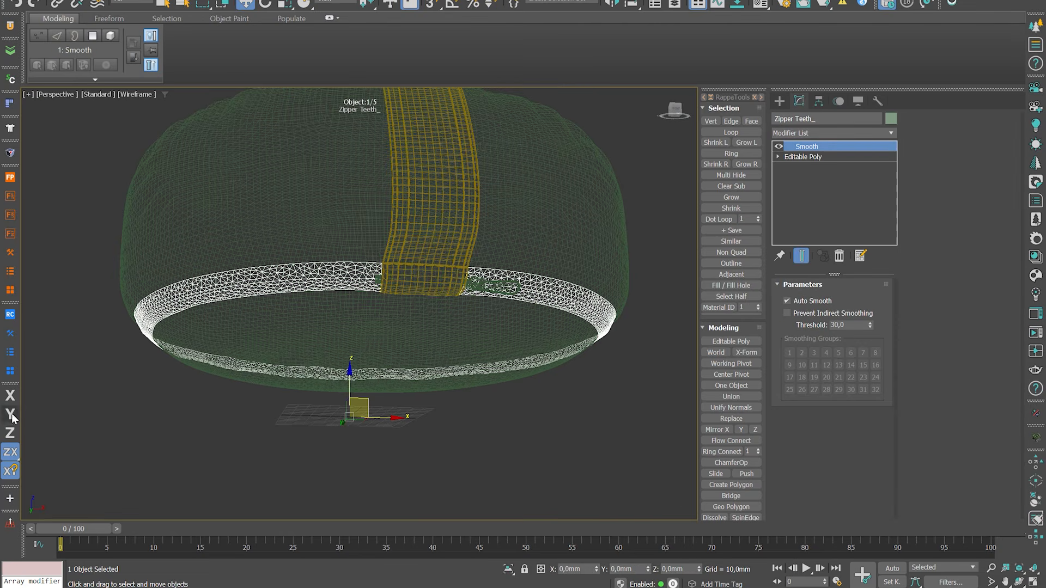
{"action": "key", "text": "F3"}
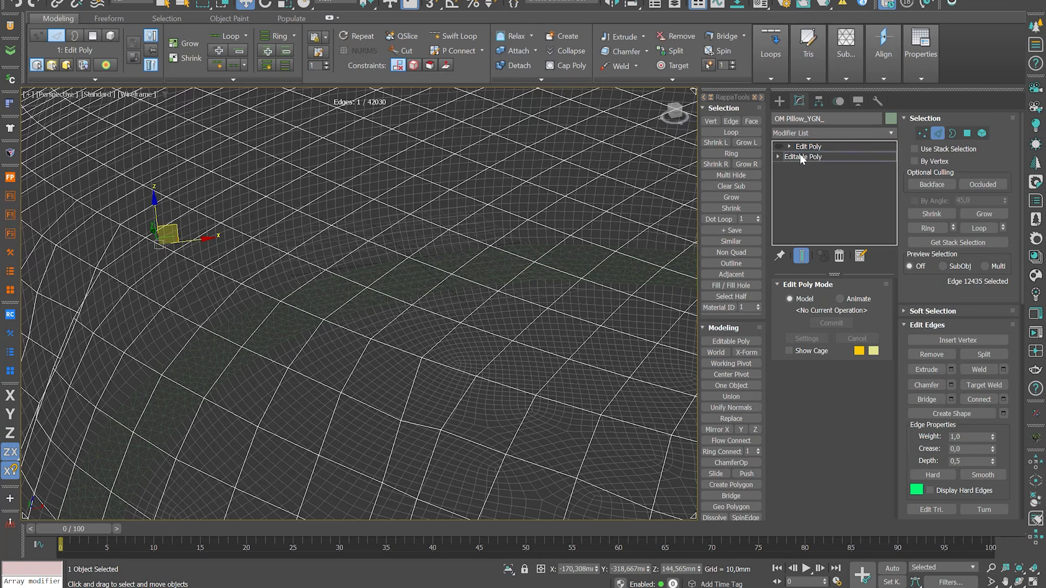
- Insert an Edit Poly above the pillow's Editable Poly and create a linear shape named Shape001 from the upper seam border
{"action": "left_click", "coordinate": [802, 158]}
{"action": "left_click", "coordinate": [809, 133]}
{"action": "left_click", "coordinate": [806, 168]}
{"action": "key", "text": "3"}
{"action": "scroll", "coordinate": [246, 242], "scroll_direction": "down", "scroll_amount": 4}
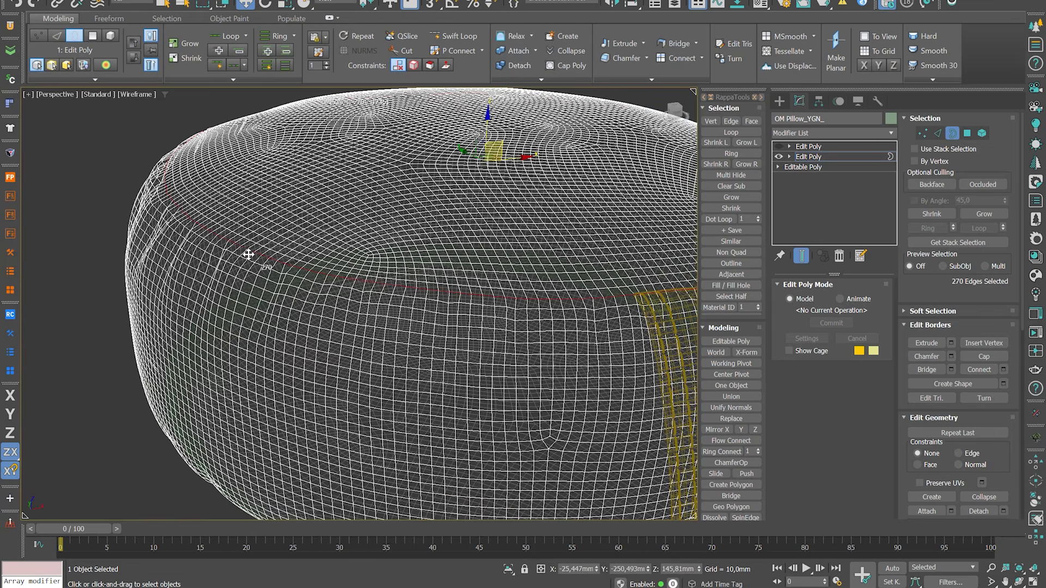
{"action": "middle_click_drag", "start_coordinate": [248, 254], "coordinate": [273, 255], "text": "alt"}
{"action": "scroll", "coordinate": [1019, 342], "scroll_direction": "down", "scroll_amount": 2}
{"action": "left_click", "coordinate": [1004, 323]}
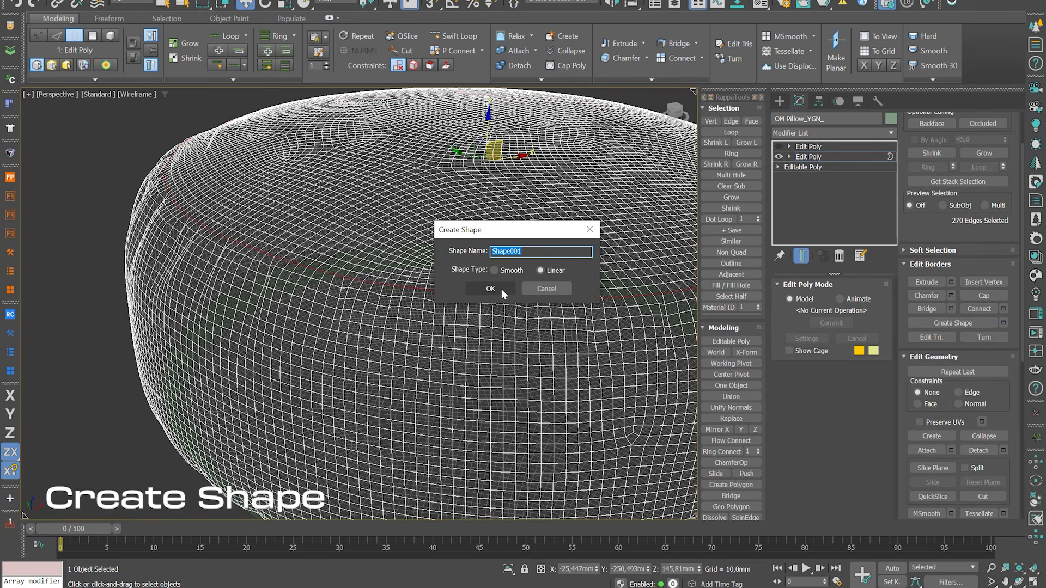
{"action": "left_click", "coordinate": [493, 289]}
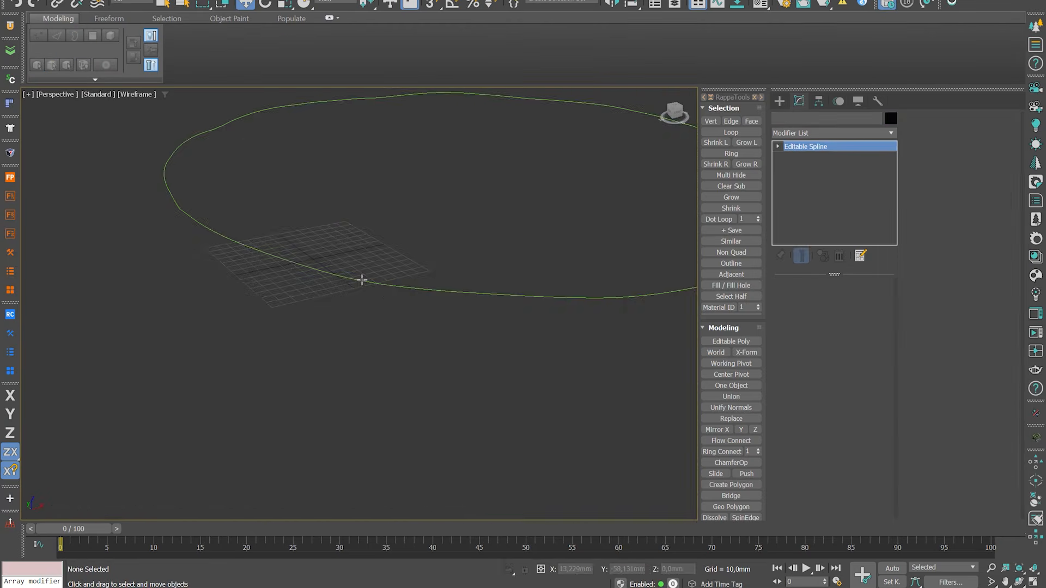
- Apply a Sweep modifier to the seam shape with a Cylinder section, 2 interpolation steps and a 1.5 mm radius
{"action": "left_click", "coordinate": [362, 280]}
{"action": "left_click", "coordinate": [810, 135]}
{"action": "type", "text": "sw"}
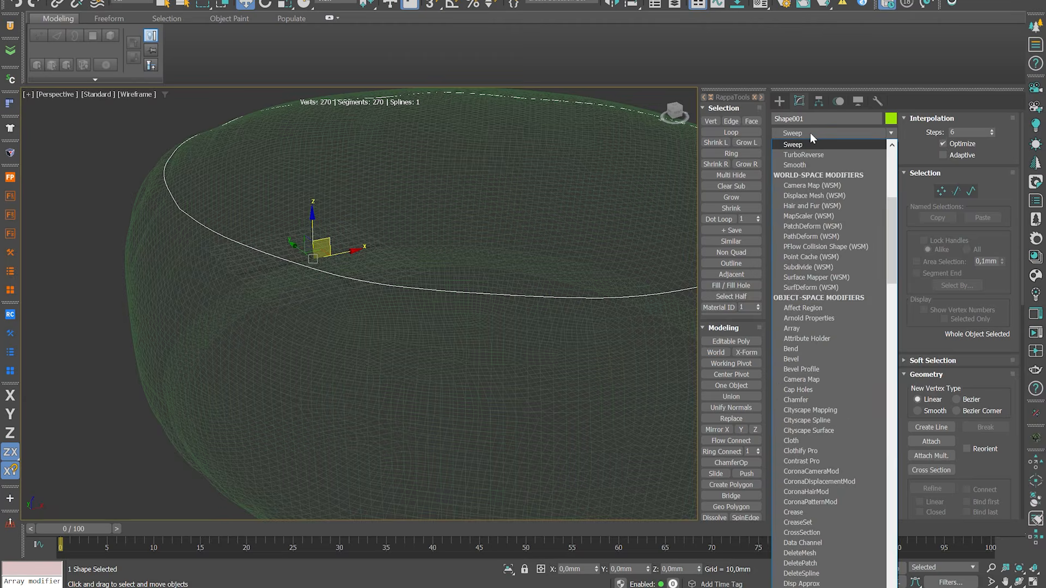
{"action": "left_click", "coordinate": [804, 146]}
{"action": "left_click", "coordinate": [832, 329]}
{"action": "left_click", "coordinate": [806, 373]}
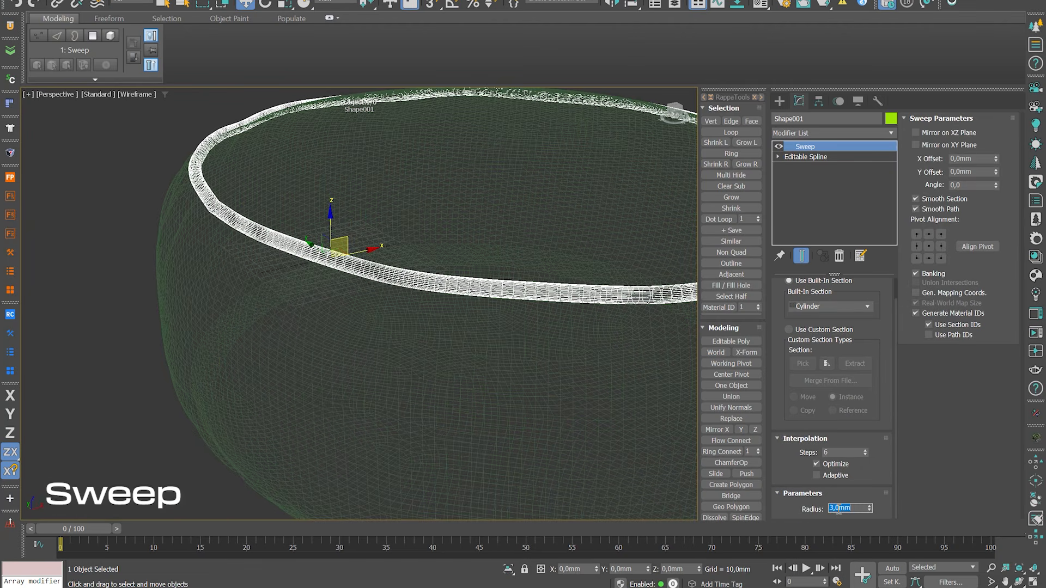
{"action": "type", "text": "1,5"}
{"action": "key", "text": "Return"}
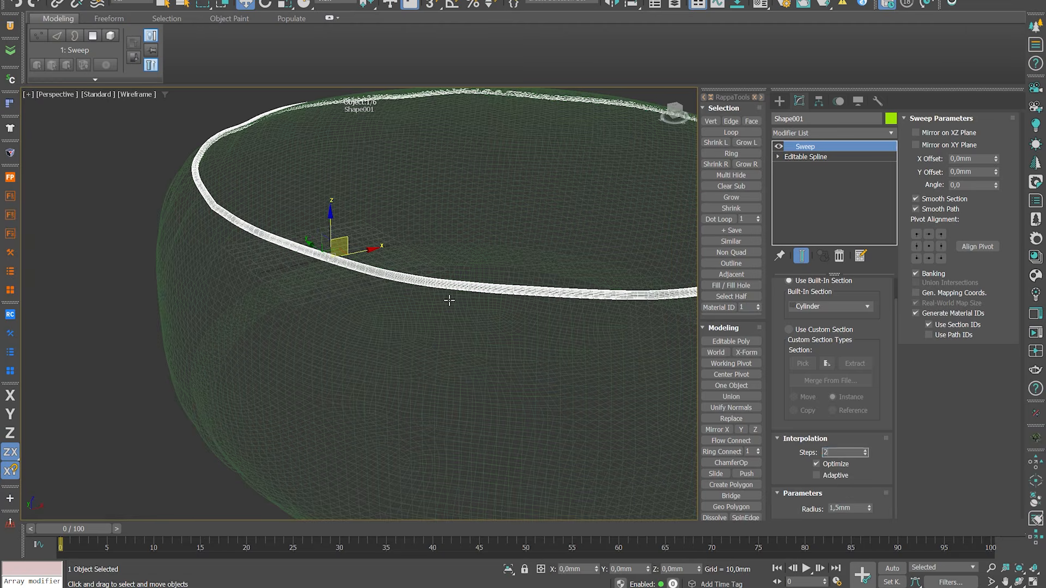
- Set the swept piping's radius to 1.2 mm and offset it -0.74 mm in X and 0.57 mm in Y to fit the seam
{"action": "scroll", "coordinate": [305, 256], "scroll_direction": "up", "scroll_amount": 4}
{"action": "key", "text": "F3"}
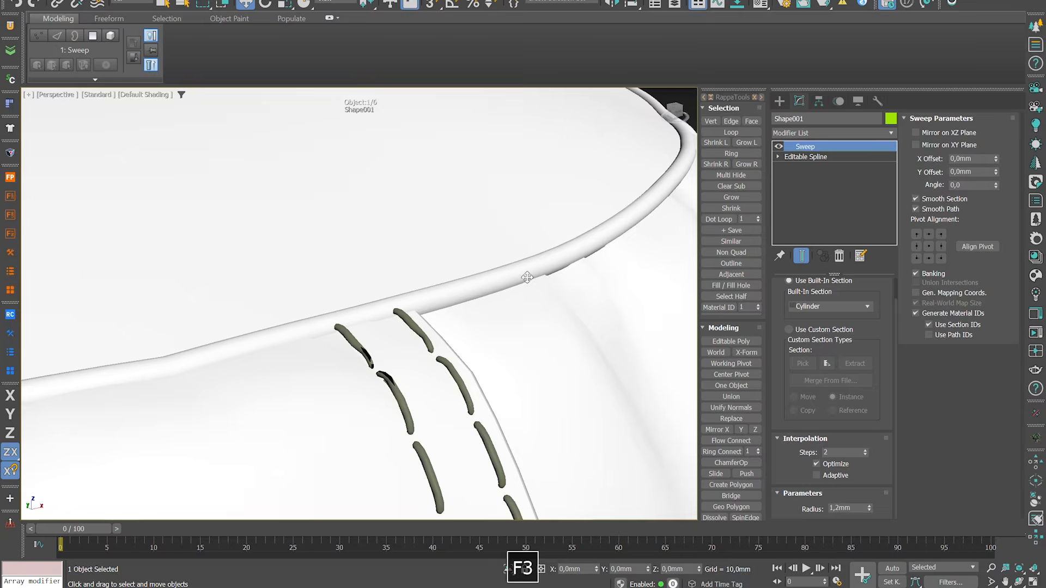
{"action": "key", "text": "F3"}
{"action": "mouse_move", "coordinate": [996, 172]}
{"action": "left_mouse_down"}
{"action": "mouse_move", "coordinate": [992, 136]}
{"action": "mouse_move", "coordinate": [963, 282]}
{"action": "mouse_move", "coordinate": [966, 183]}
{"action": "mouse_move", "coordinate": [995, 162]}
{"action": "left_mouse_up"}
{"action": "key", "text": "F3"}
{"action": "key", "text": "F4"}
{"action": "key", "text": "F4"}
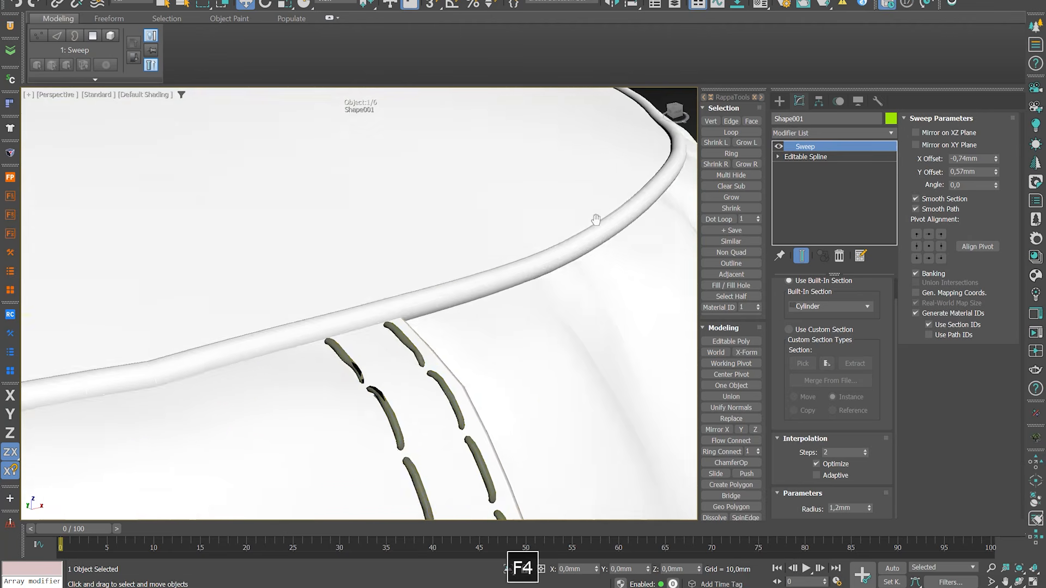
{"action": "scroll", "coordinate": [596, 219], "scroll_direction": "down", "scroll_amount": 10}
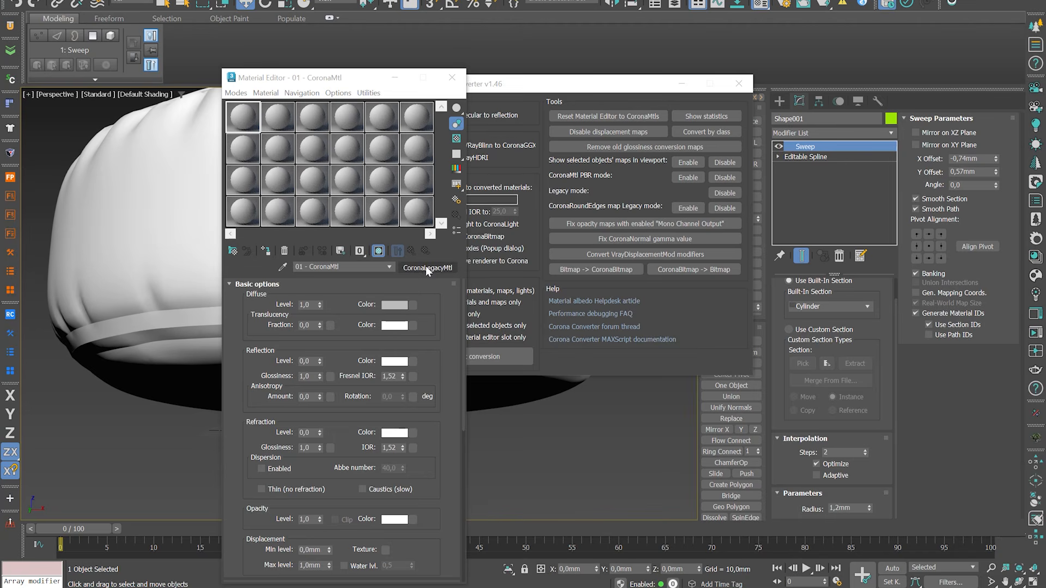
- Make the first material a CoronaPhysicalMtl with a Falloff base color and load OM Pillow_YGN__diffuse_1001.png as the Falloff's front map
{"action": "left_click", "coordinate": [424, 270]}
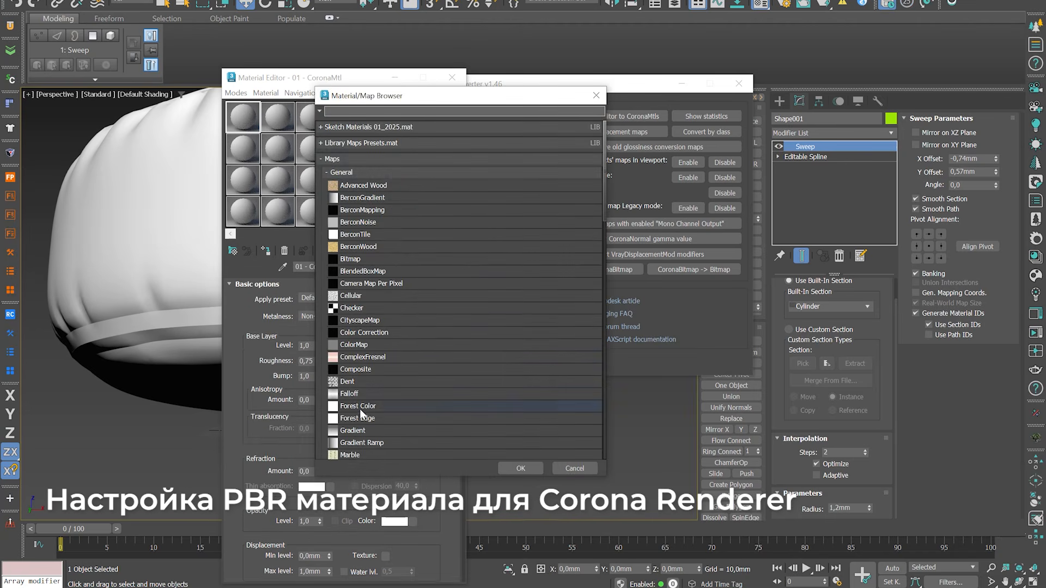
{"action": "double_click", "coordinate": [355, 397]}
{"action": "left_click", "coordinate": [377, 326]}
{"action": "double_click", "coordinate": [350, 255]}
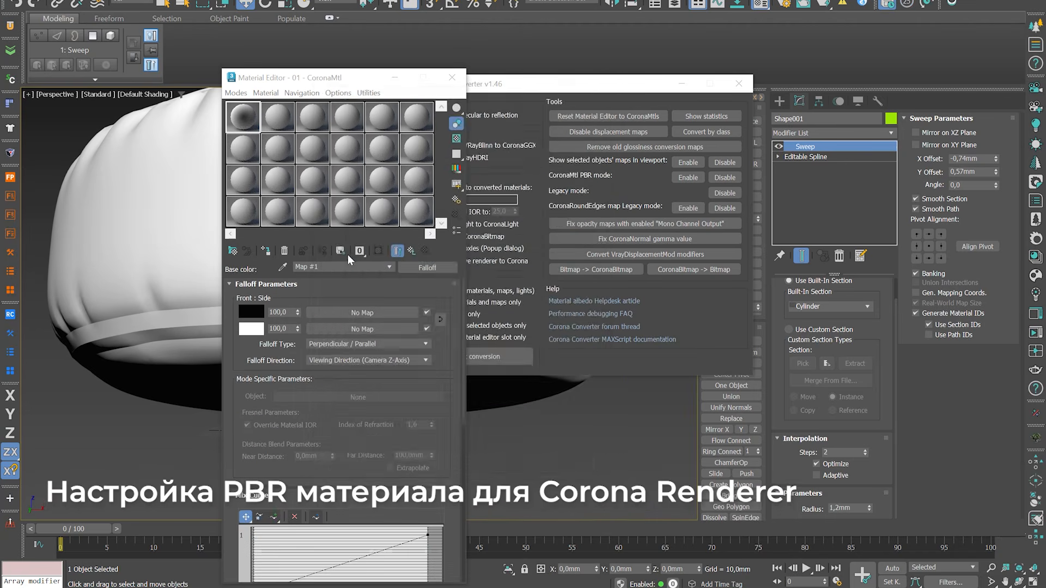
{"action": "left_click", "coordinate": [142, 70]}
{"action": "double_click", "coordinate": [141, 71]}
- Assign the material to the pillow and show its diffuse texture in the viewport
{"action": "left_click", "coordinate": [379, 251]}
{"action": "left_click", "coordinate": [180, 250]}
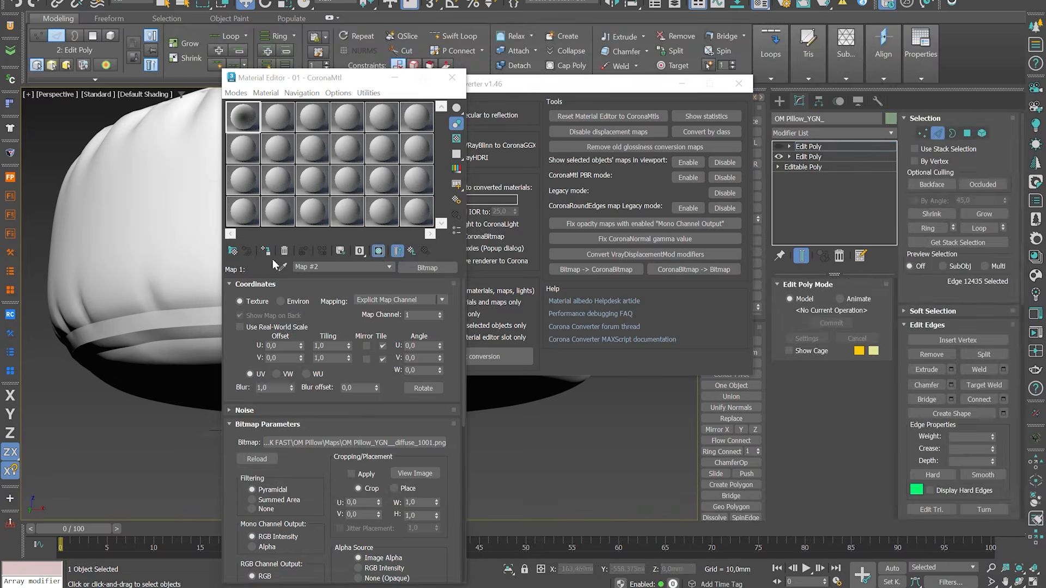
{"action": "left_click", "coordinate": [266, 251]}
{"action": "middle_click_drag", "start_coordinate": [148, 240], "coordinate": [217, 370], "text": "alt"}
- Return to the base color Falloff and bend its mix curve so it stays low and rises steeply at the end
{"action": "left_click", "coordinate": [271, 388]}
{"action": "left_click", "coordinate": [412, 252]}
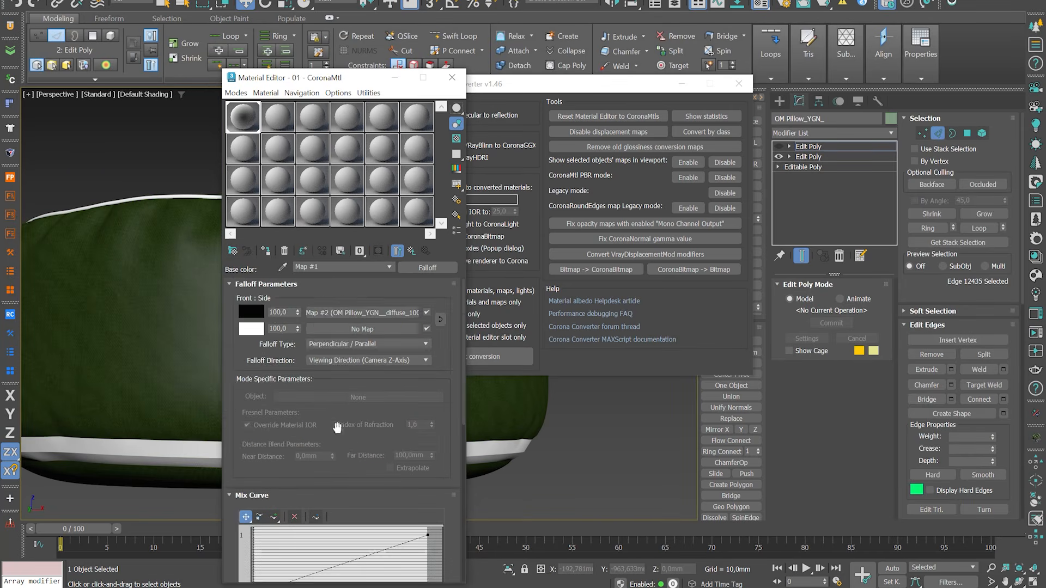
{"action": "left_click_drag", "start_coordinate": [387, 495], "coordinate": [393, 500]}
{"action": "scroll", "coordinate": [349, 418], "scroll_direction": "up", "scroll_amount": 3}
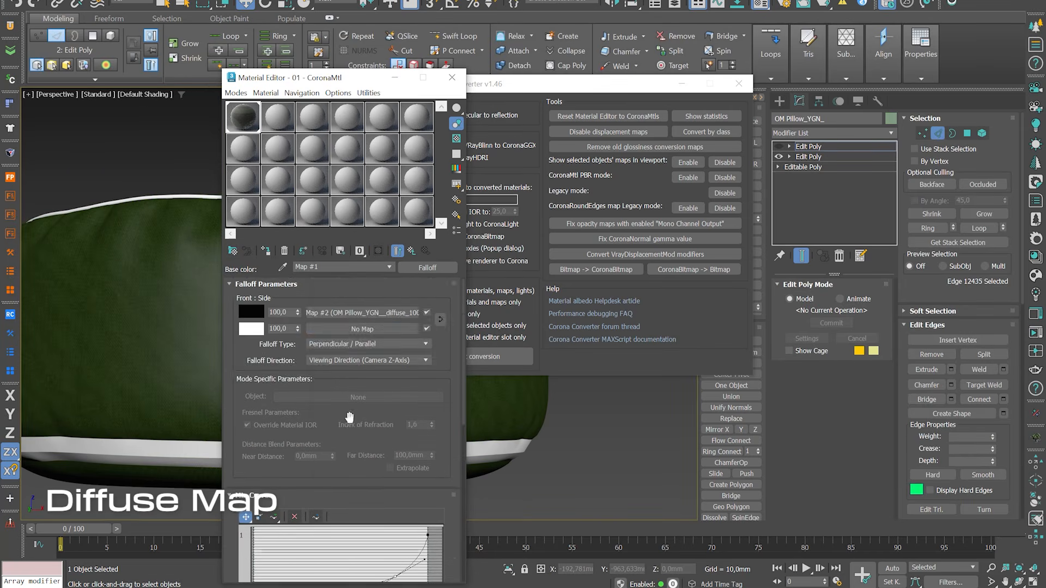
- Set the Falloff's side map to an Output map wrapping the diffuse bitmap, with Output Amount 1.5 and RGB Level 1.5
{"action": "left_click", "coordinate": [376, 329]}
{"action": "double_click", "coordinate": [243, 117]}
{"action": "double_click", "coordinate": [417, 362]}
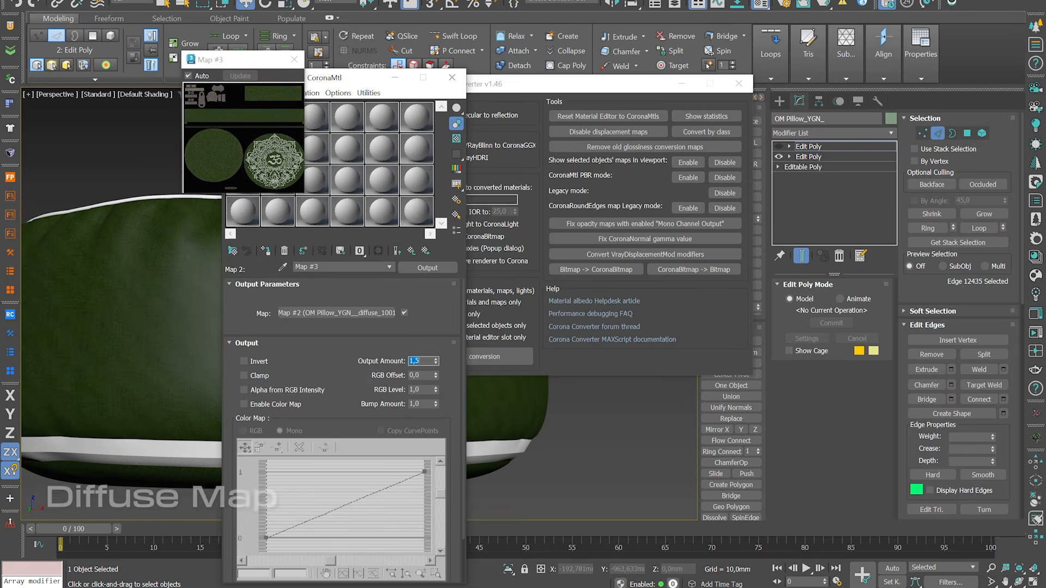
{"action": "type", "text": "1,5"}
{"action": "double_click", "coordinate": [417, 389]}
{"action": "type", "text": "1,5"}
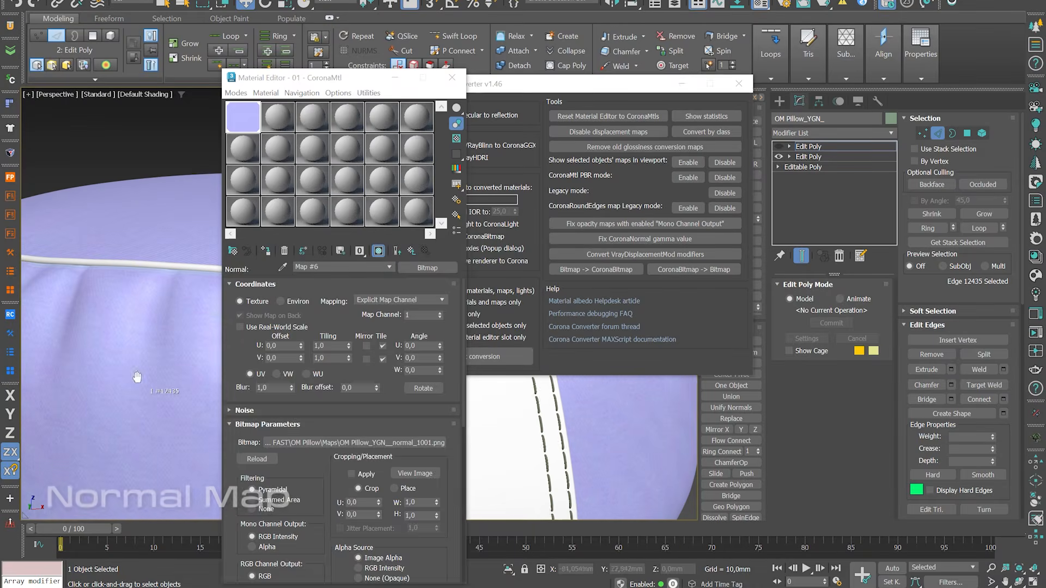
- Complete the OM Pillow_Fab material with the OM Pillow_YGN__normal_1001.png normal map and save the scene
{"action": "left_click", "coordinate": [412, 251]}
{"action": "left_click", "coordinate": [412, 251]}
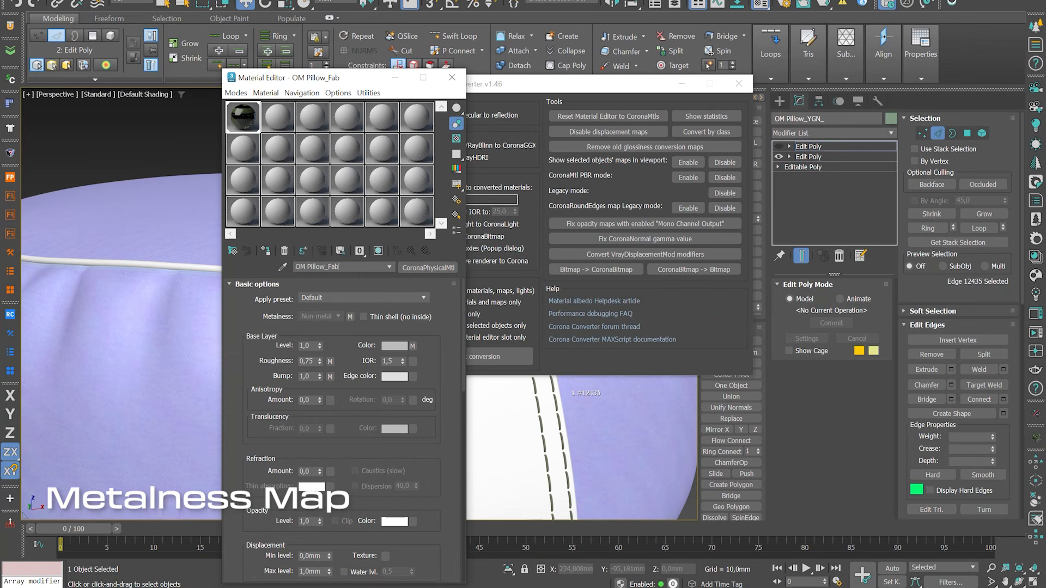
{"action": "key", "text": "ctrl+s"}
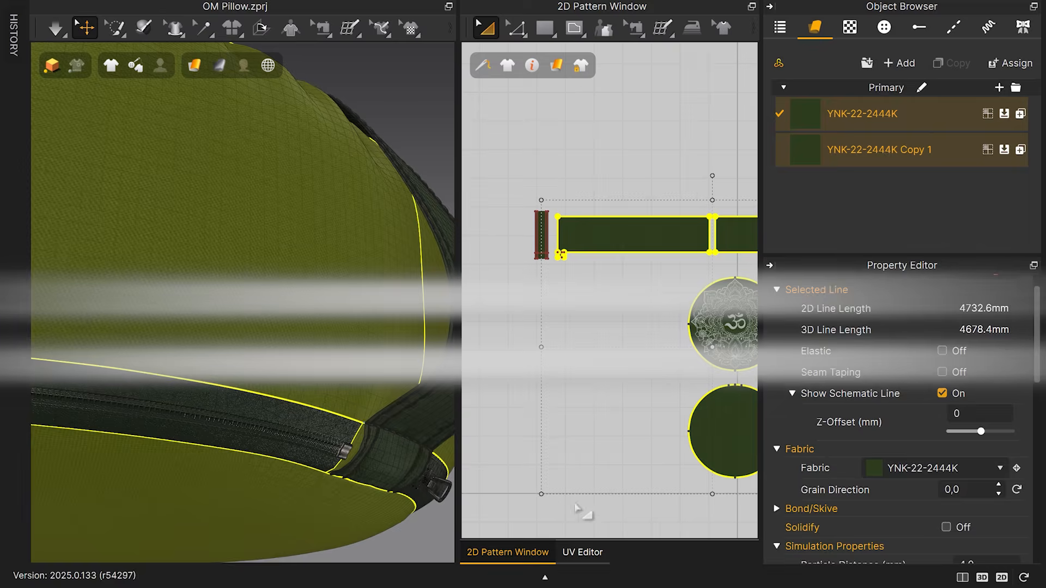
- Switch to the OM Pillow.zprj garment project and delete all puckering from the 2D patterns using Edit Puckering
{"action": "left_click", "coordinate": [582, 552]}
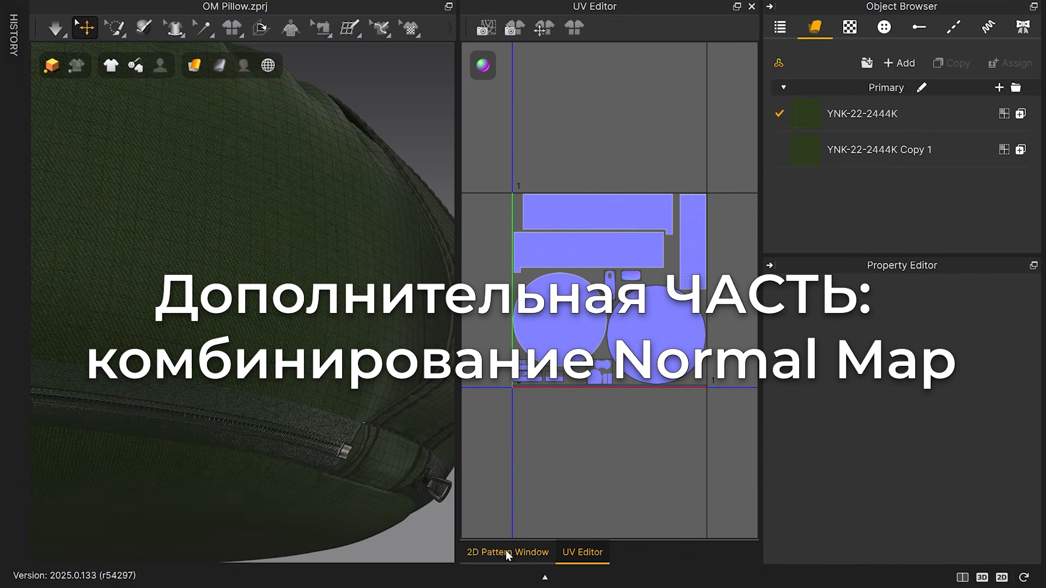
{"action": "left_click", "coordinate": [505, 552]}
{"action": "left_click", "coordinate": [757, 29]}
{"action": "left_click", "coordinate": [579, 59]}
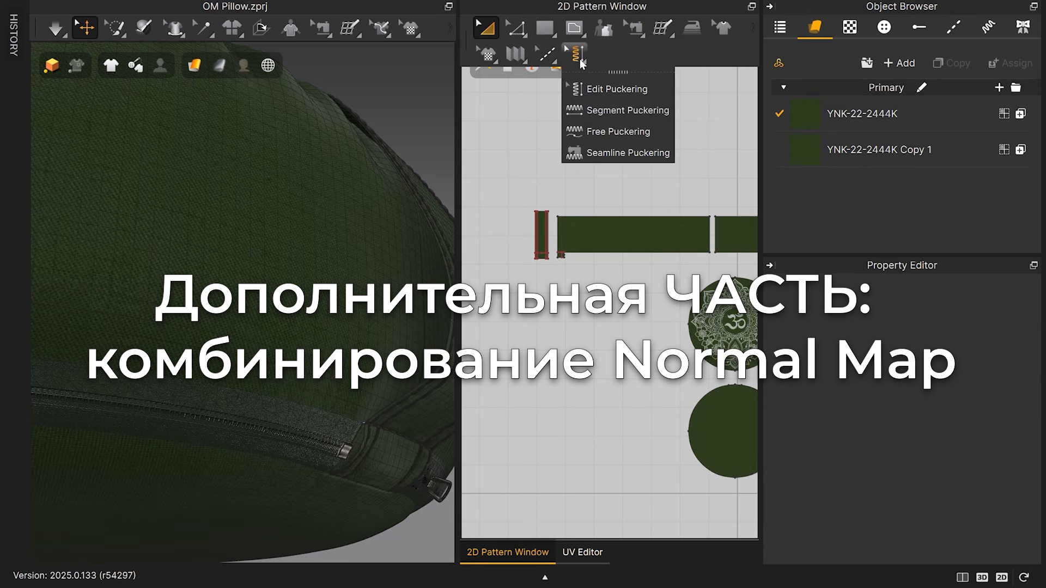
{"action": "left_click", "coordinate": [597, 84]}
{"action": "scroll", "coordinate": [538, 259], "scroll_direction": "down", "scroll_amount": 4}
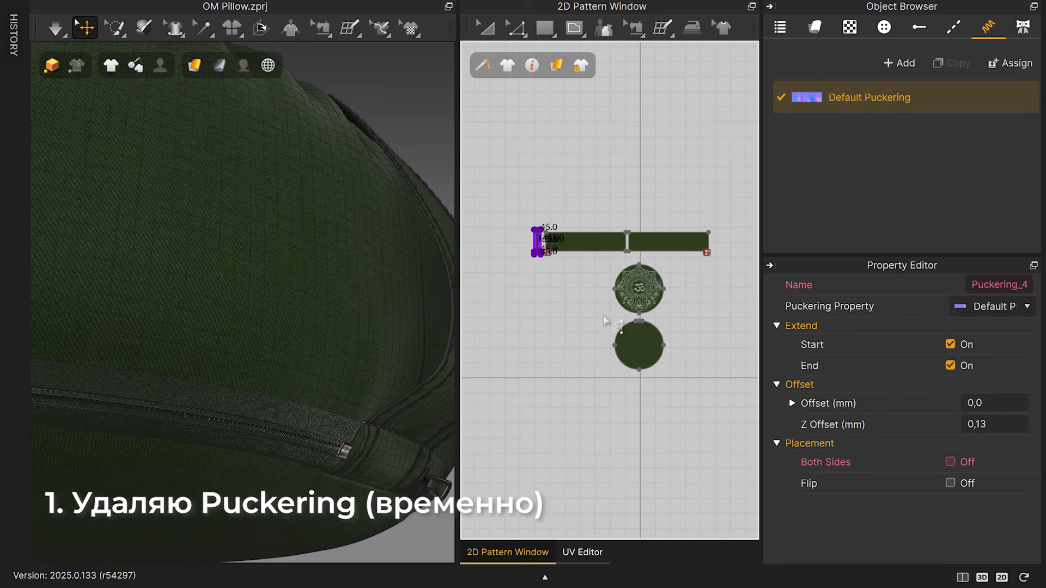
- Bake only the Normal texture of the UV layout at 8192 pixels to Fabric_.png in the Maps folder
{"action": "left_click", "coordinate": [583, 552]}
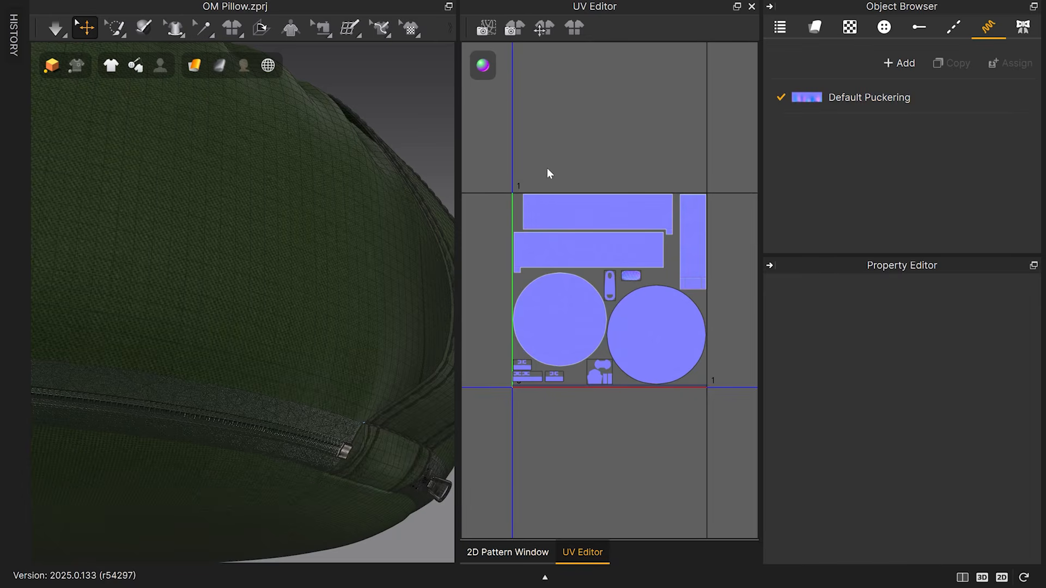
{"action": "left_click", "coordinate": [515, 29]}
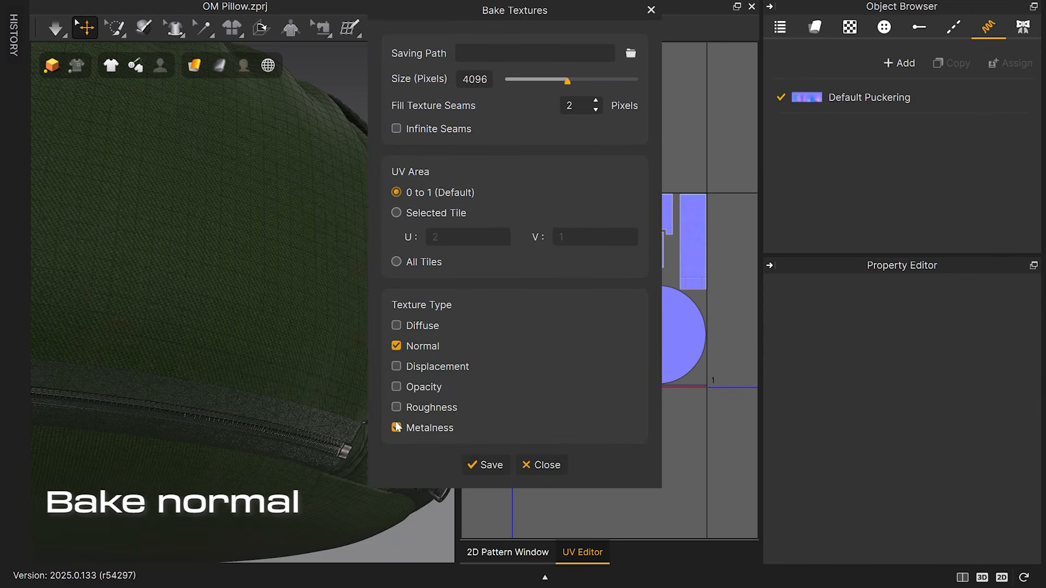
{"action": "left_click", "coordinate": [491, 465]}
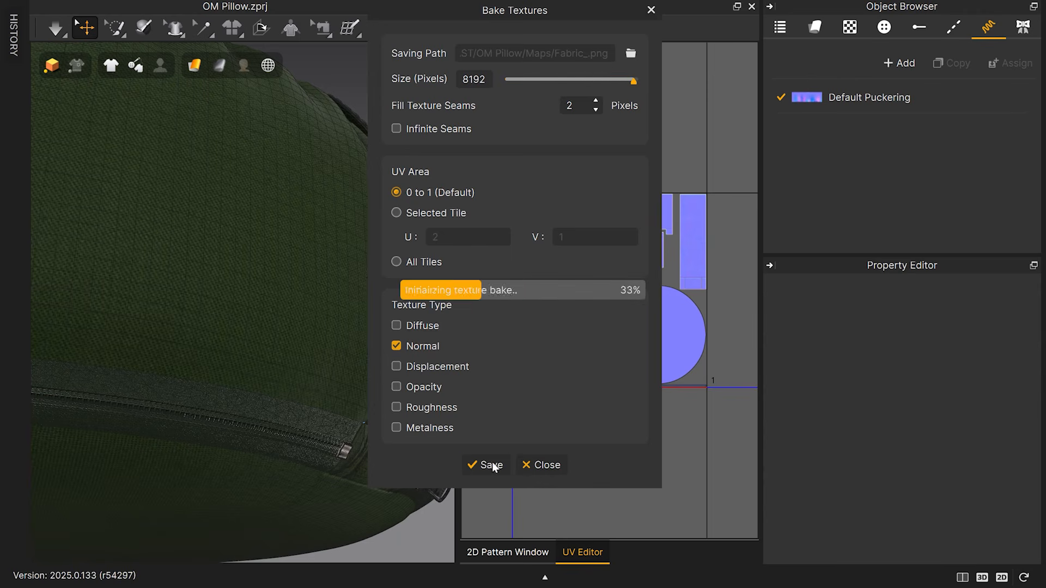
{"action": "left_click", "coordinate": [537, 464]}
- Undo the puckering deletion and check the patterns and their normal map in the UV layout up close
{"action": "key", "text": "ctrl+z"}
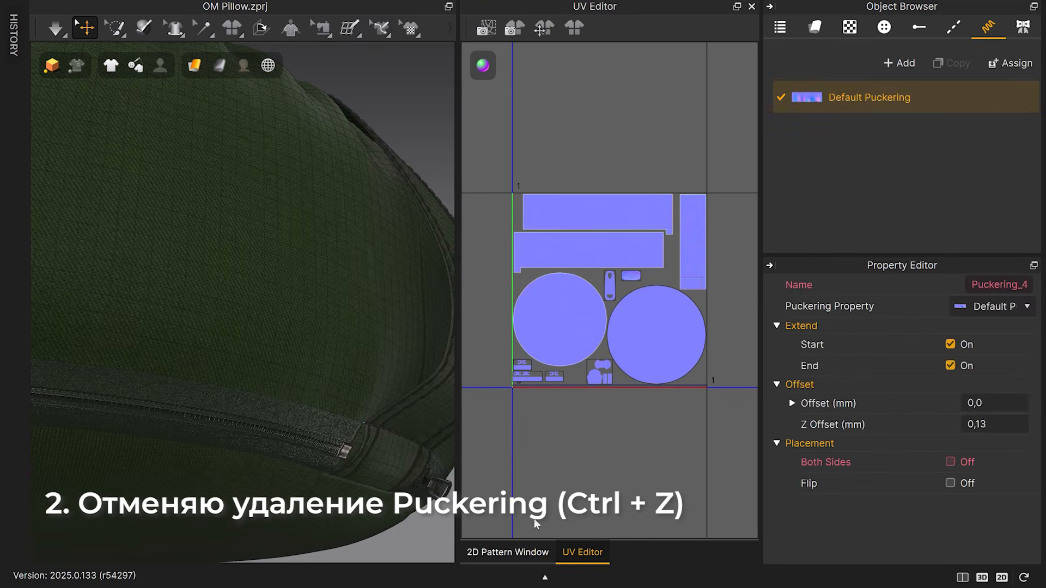
{"action": "left_click", "coordinate": [508, 552]}
{"action": "scroll", "coordinate": [595, 260], "scroll_direction": "down", "scroll_amount": 3}
{"action": "left_click", "coordinate": [582, 553]}
{"action": "scroll", "coordinate": [551, 250], "scroll_direction": "up", "scroll_amount": 8}
{"action": "scroll", "coordinate": [616, 265], "scroll_direction": "up", "scroll_amount": 6}
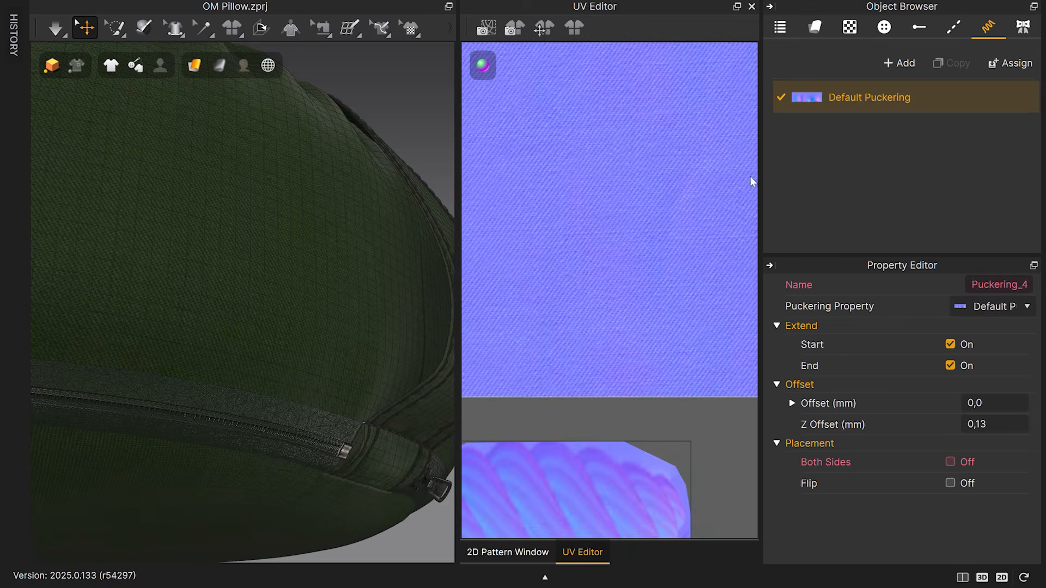
- Set the normal map intensity to 0 for the fabrics YNK-22-2444K and YNK-22-2444K Copy 1
{"action": "left_click", "coordinate": [815, 27]}
{"action": "left_click", "coordinate": [861, 115]}
{"action": "type", "text": "0"}
{"action": "key", "text": "Return"}
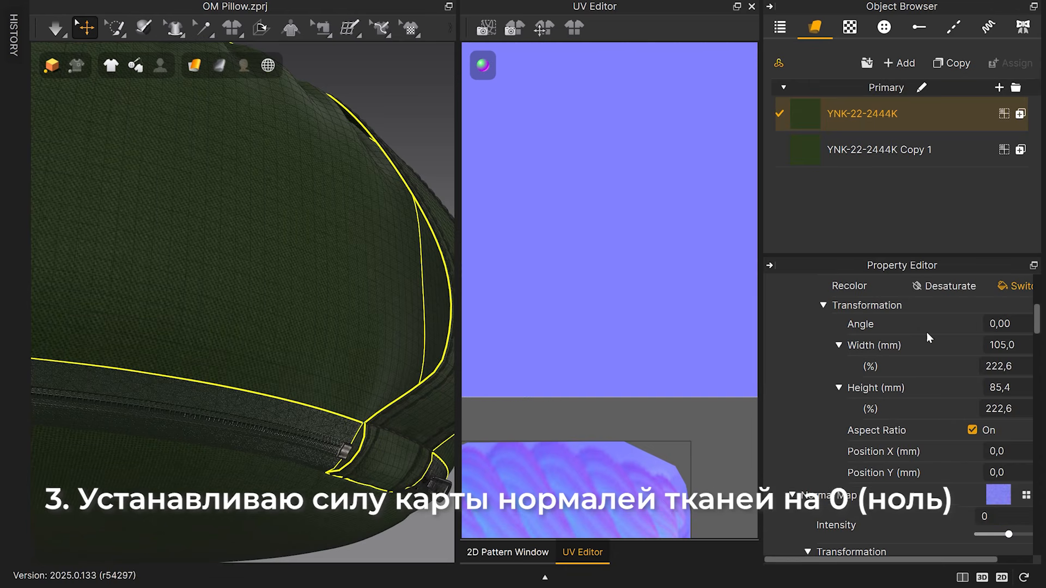
{"action": "left_click", "coordinate": [872, 150]}
{"action": "double_click", "coordinate": [997, 515]}
{"action": "type", "text": "0"}
{"action": "key", "text": "Return"}
{"action": "scroll", "coordinate": [638, 328], "scroll_direction": "down", "scroll_amount": 6}
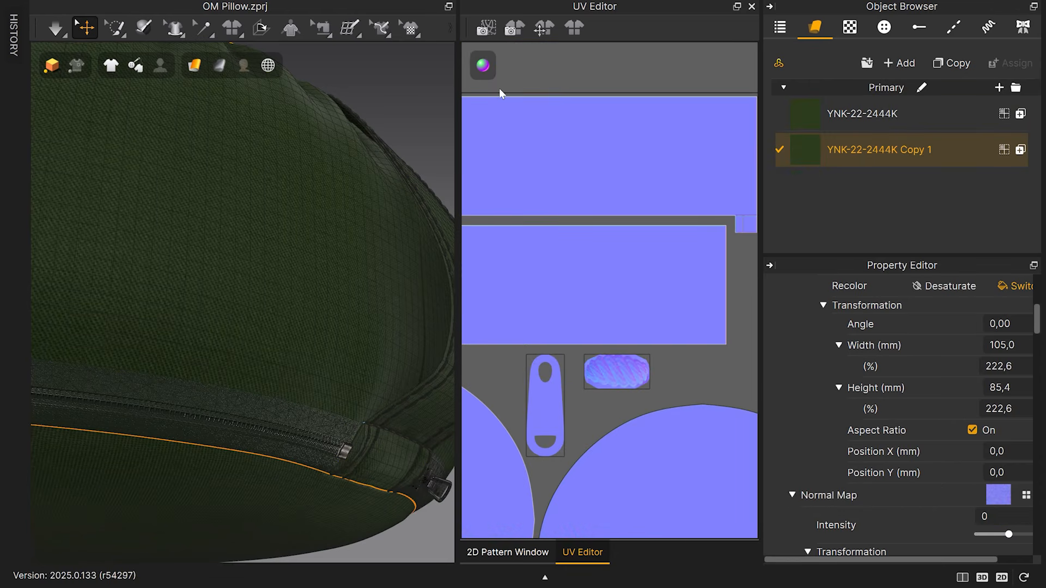
- Bake the Normal texture again at 8192 pixels, saving it as Puckering.png in the Maps folder
{"action": "left_click", "coordinate": [516, 29]}
{"action": "left_click", "coordinate": [492, 465]}
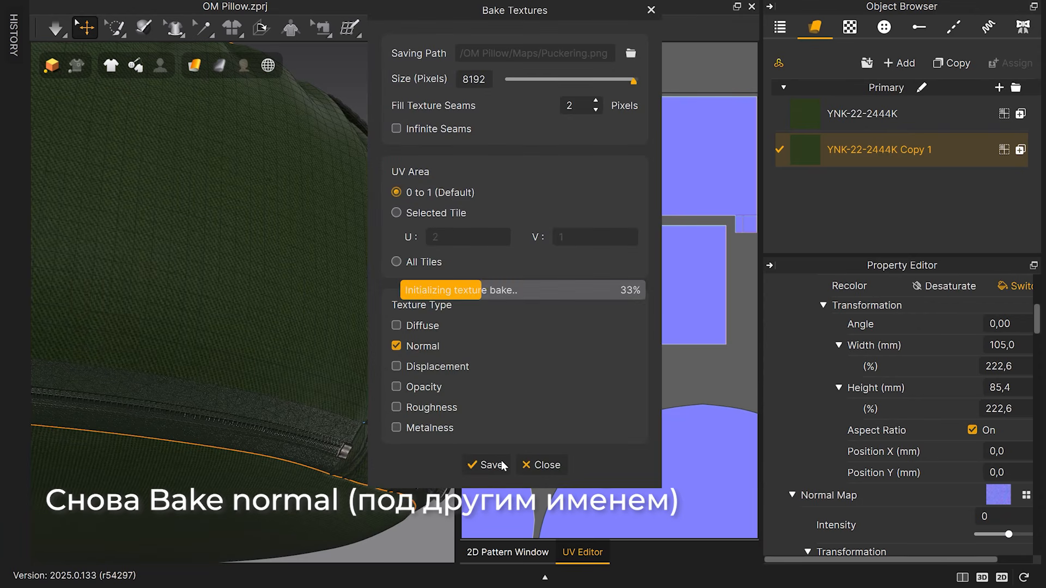
{"action": "left_click", "coordinate": [539, 465]}
- Undo the normal map intensity changes on both fabrics
{"action": "key", "text": "ctrl+z"}
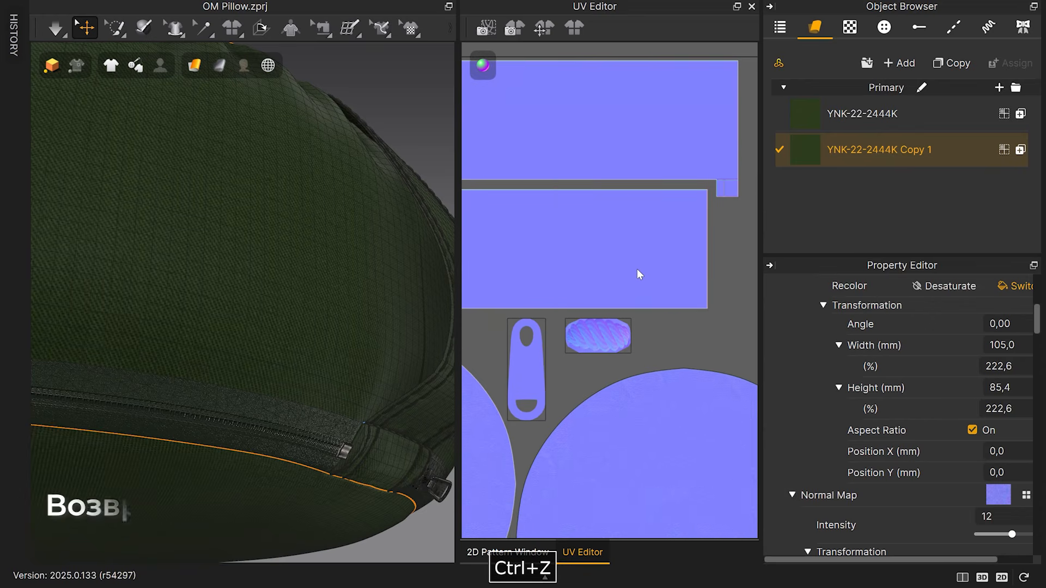
{"action": "key", "text": "ctrl+z"}
{"action": "scroll", "coordinate": [659, 279], "scroll_direction": "down", "scroll_amount": 3}
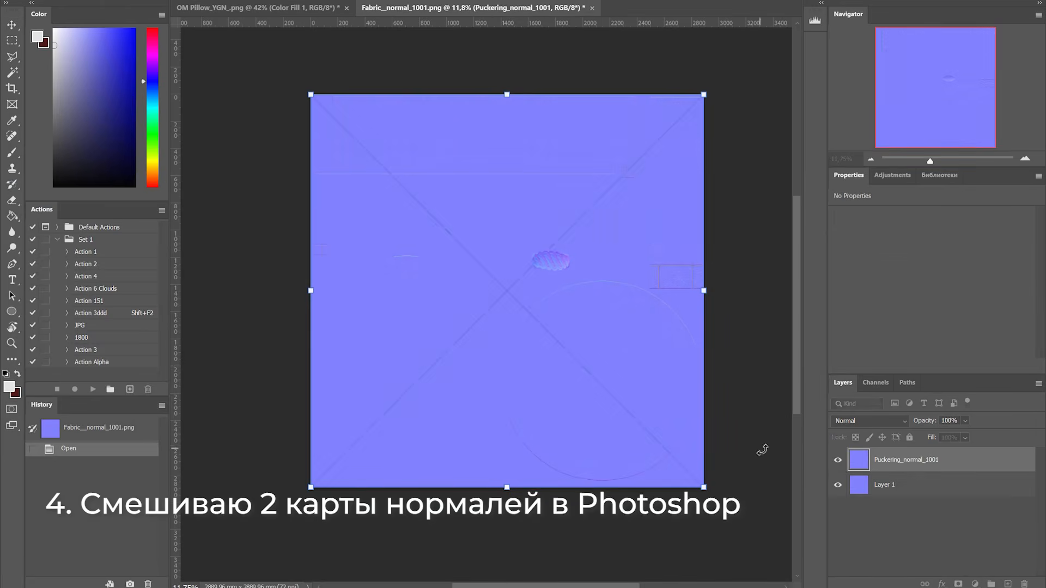
- In Photoshop, finish placing Puckering_normal_1001 over the fabric normal map and set its blend mode to Overlay
{"action": "scroll", "coordinate": [615, 199], "scroll_direction": "up", "scroll_amount": 10}
{"action": "left_click_drag", "start_coordinate": [670, 124], "coordinate": [539, 417]}
{"action": "left_click", "coordinate": [855, 421]}
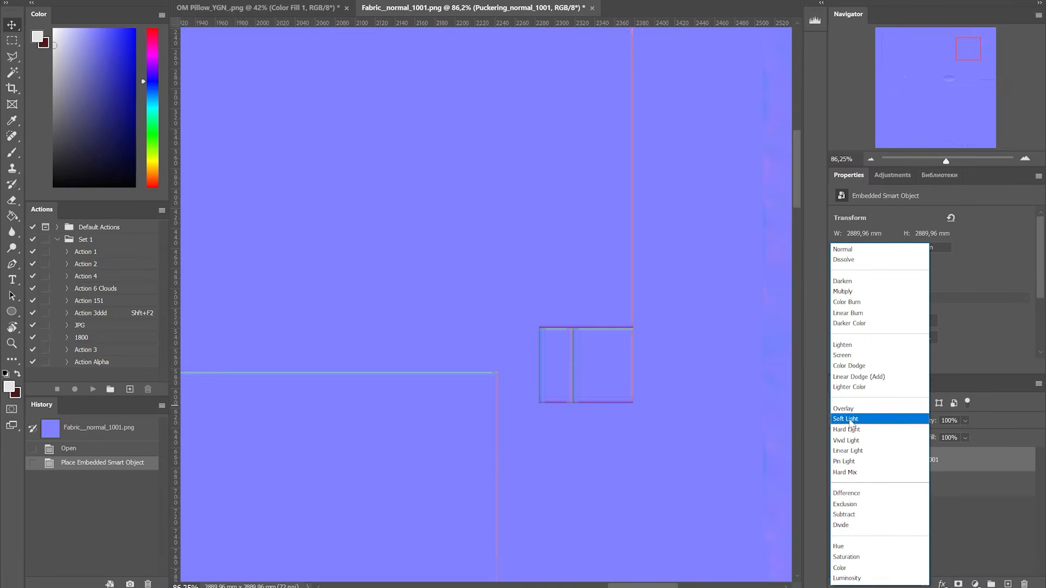
{"action": "left_click", "coordinate": [852, 411]}
- Examine the blended normal map around the seams, comparing it with the Puckering_normal_1001 layer hidden and shown
{"action": "left_click_drag", "start_coordinate": [364, 261], "coordinate": [686, 263]}
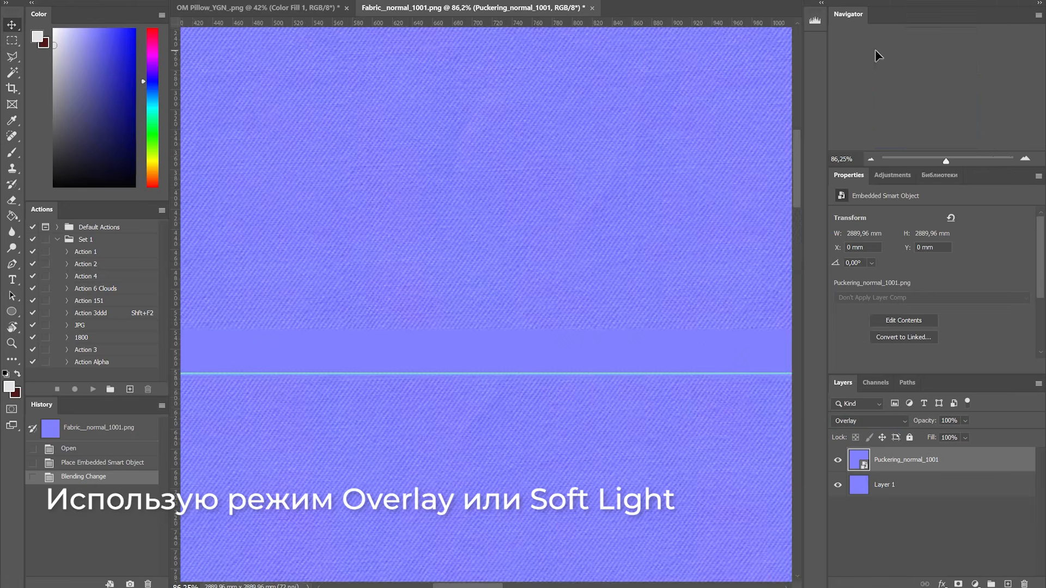
{"action": "left_click_drag", "start_coordinate": [955, 50], "coordinate": [979, 84]}
{"action": "left_click", "coordinate": [838, 461]}
{"action": "left_click", "coordinate": [838, 461]}
{"action": "left_click", "coordinate": [838, 461]}
{"action": "left_click", "coordinate": [838, 461]}
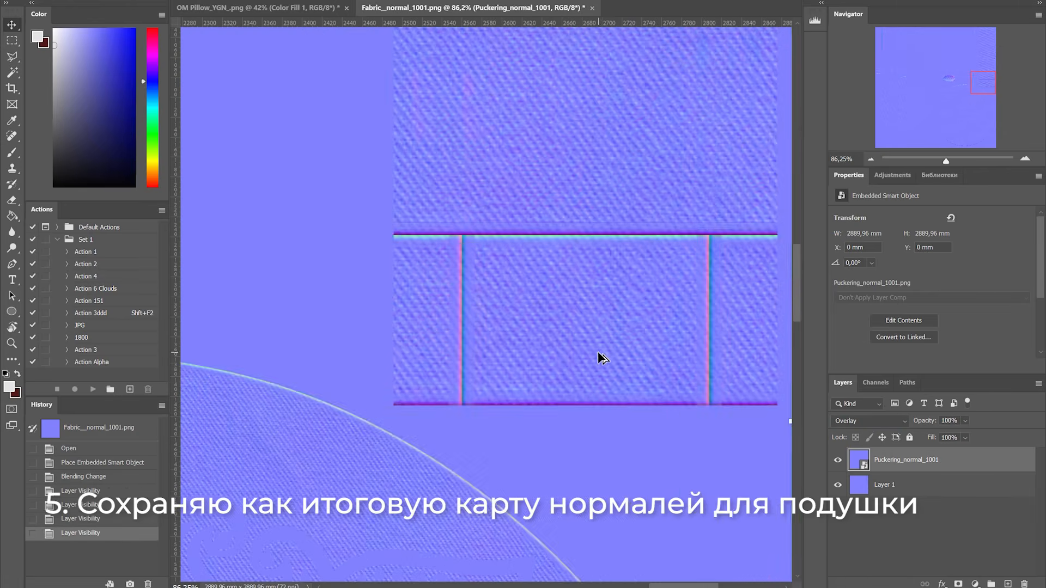
{"action": "scroll", "coordinate": [600, 356], "scroll_direction": "down", "scroll_amount": 7}
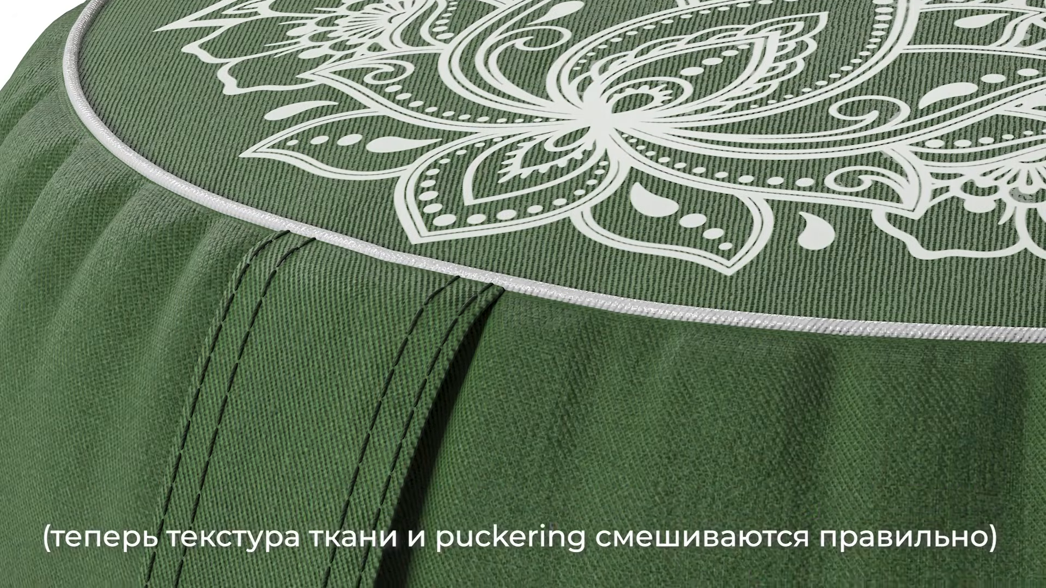